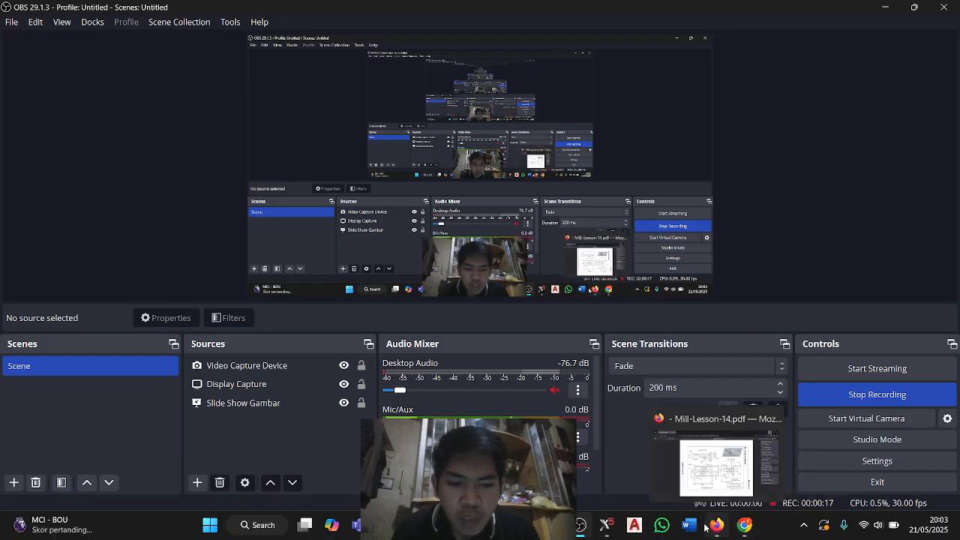
Look over the Mill-Lesson-14 exercise drawing in Firefox and switch to Mastercam Design X5.
left_click(694, 501)
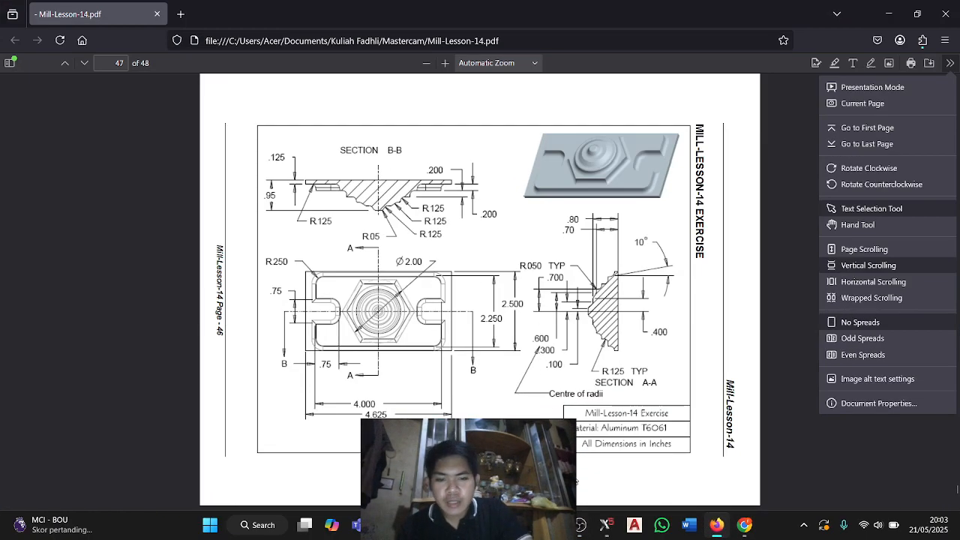
left_click(606, 525)
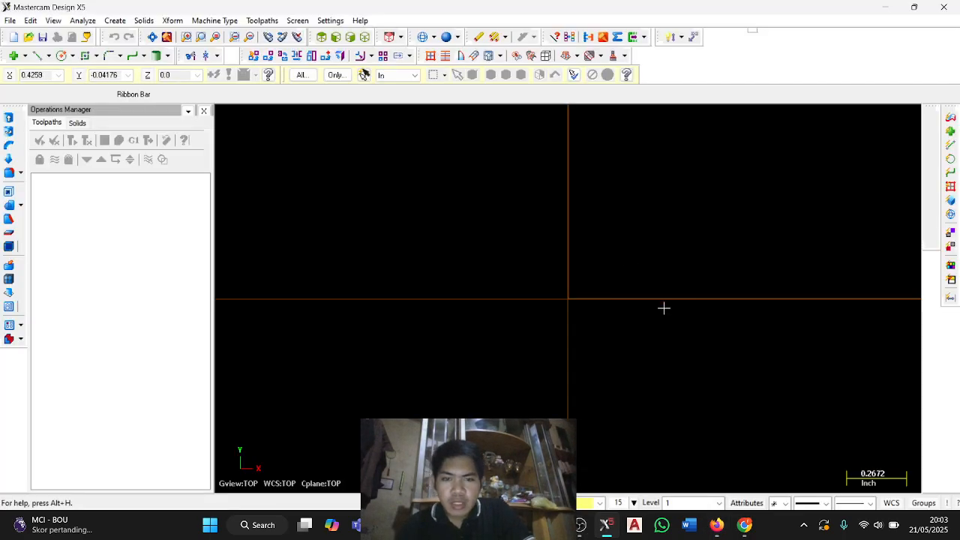
middle_click_drag(679, 305, 617, 302)
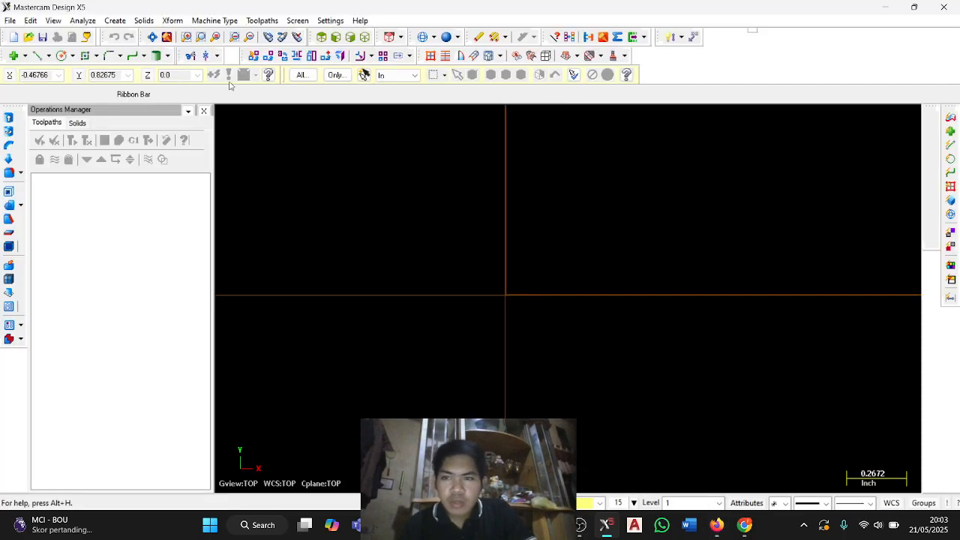
Create the outer rectangle centred on the origin, 4.625 inches wide and 2.5 inches high.
left_click(87, 58)
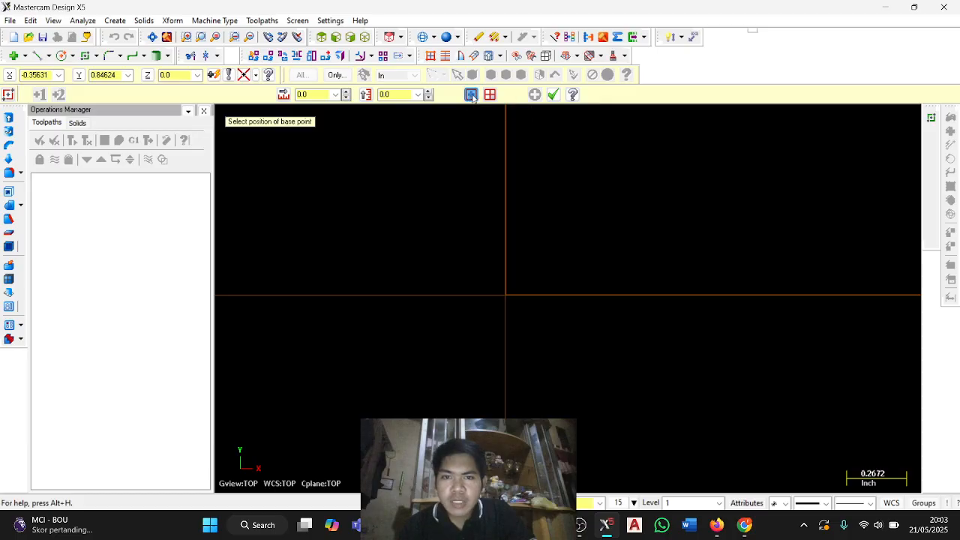
left_click(506, 295)
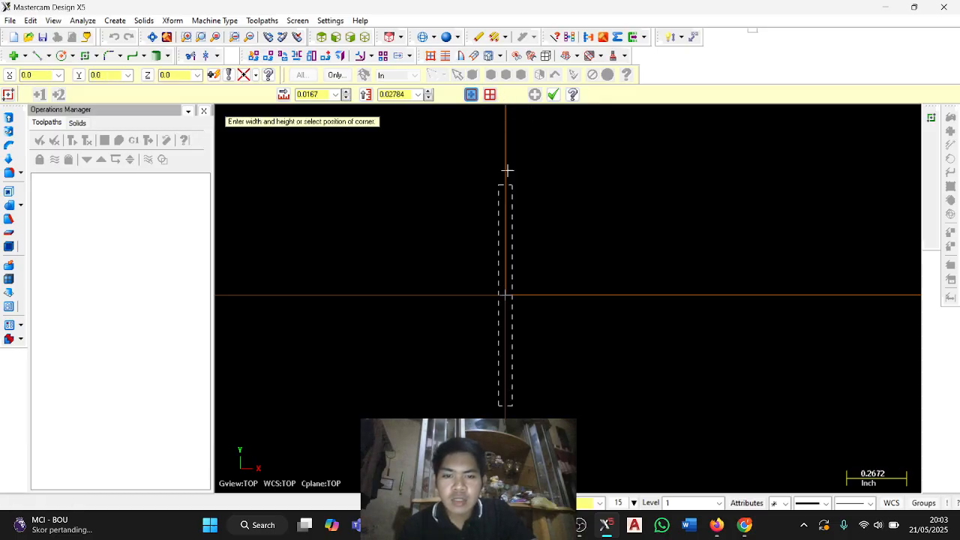
key("alt+Tab")
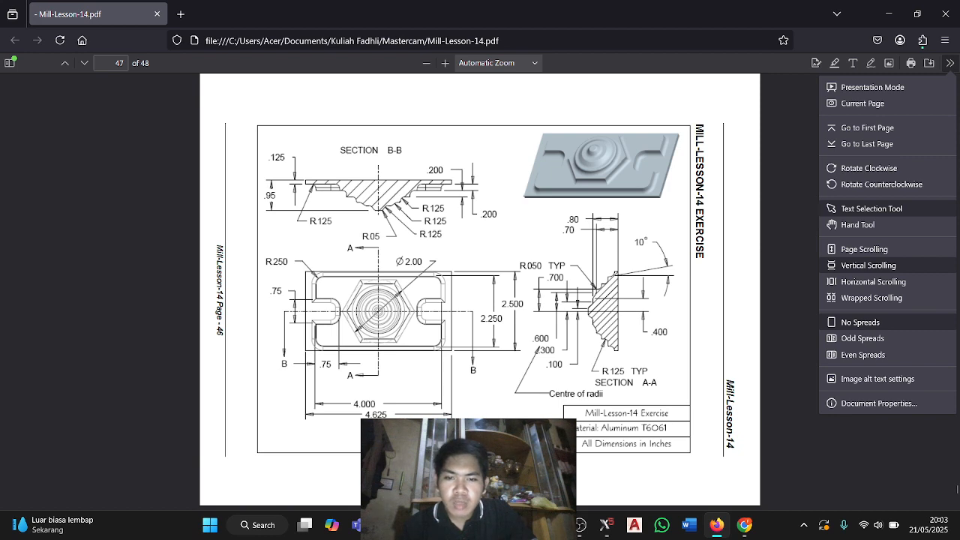
key("alt+Tab")
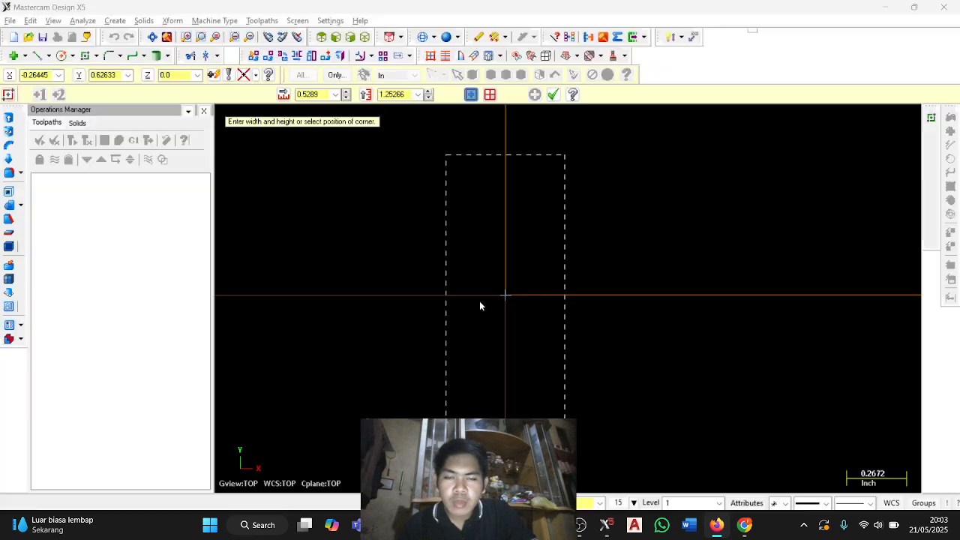
left_click(334, 93)
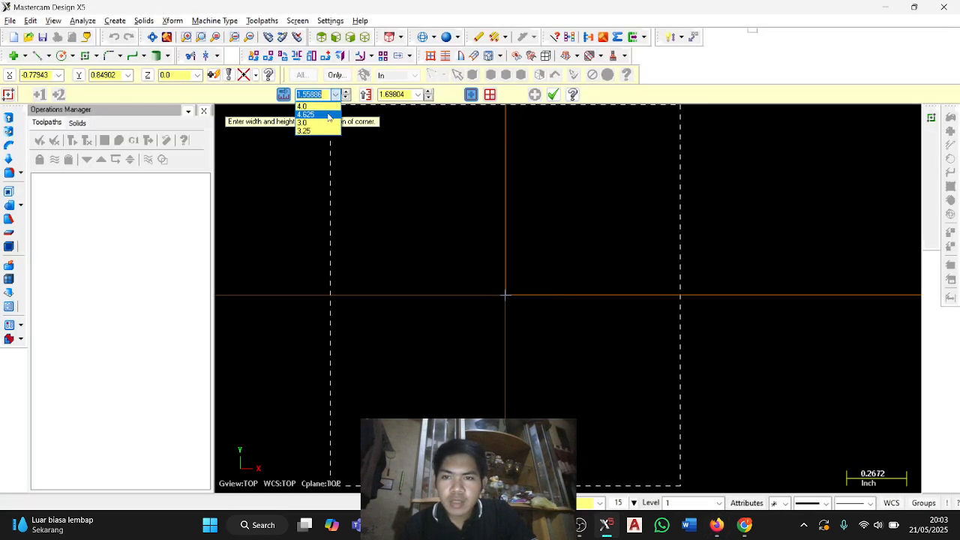
left_click(330, 114)
left_click(418, 93)
left_click(417, 114)
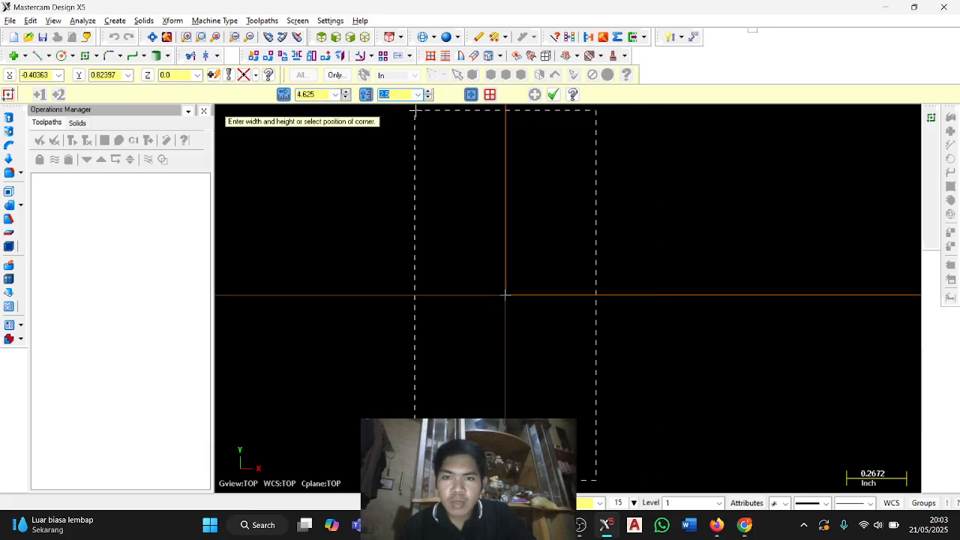
key("Return")
scroll(565, 264, "down", 3)
scroll(565, 264, "down", 1)
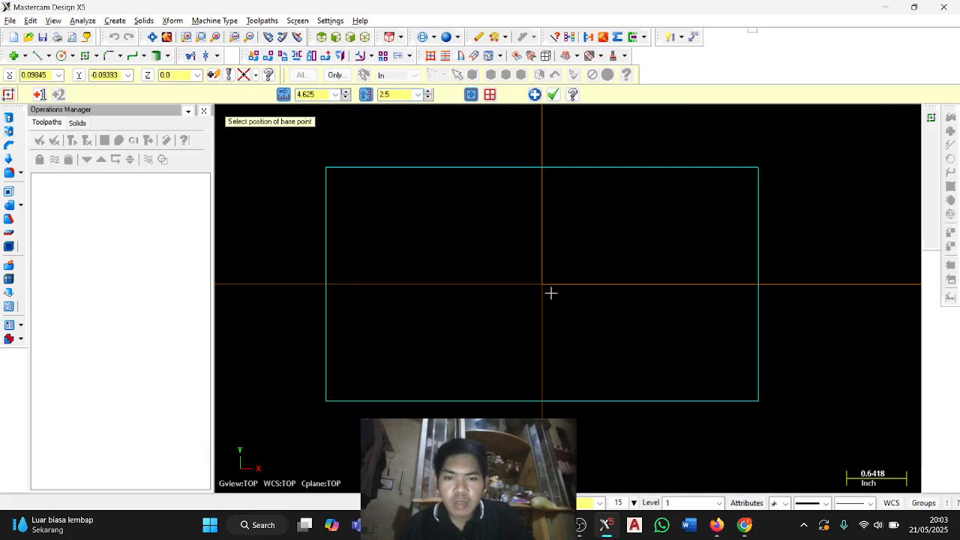
Create an inner rectangle centred on the origin, 4.0 inches wide and 2.25 inches high, checking its dimensions in the PDF drawing.
left_click(540, 285)
key("alt+Tab")
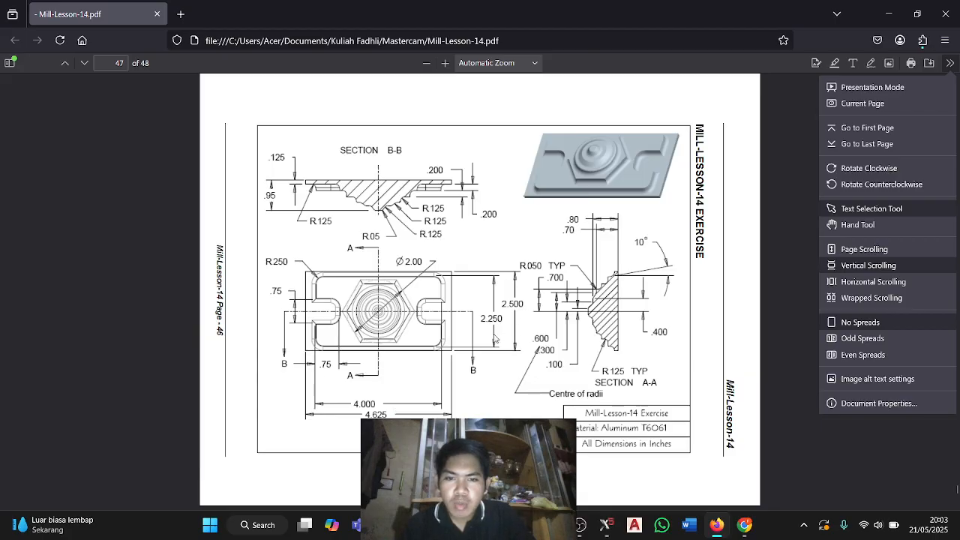
key("alt+Tab")
left_click(335, 93)
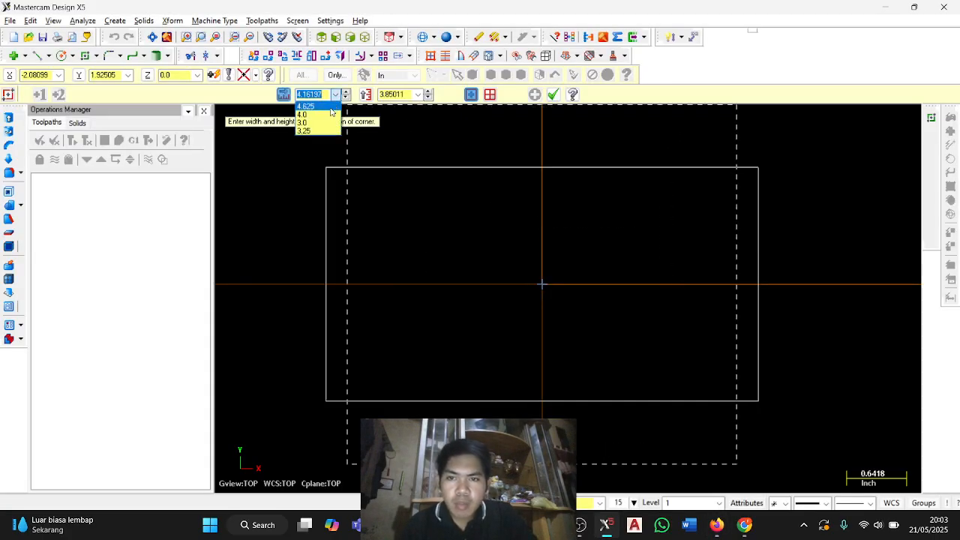
left_click(331, 114)
left_click(417, 95)
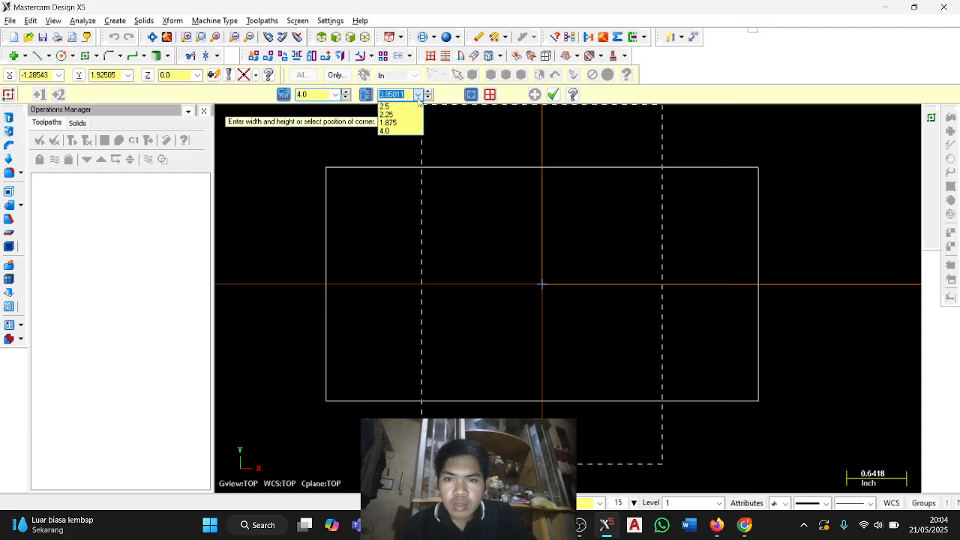
left_click(387, 114)
key("Return")
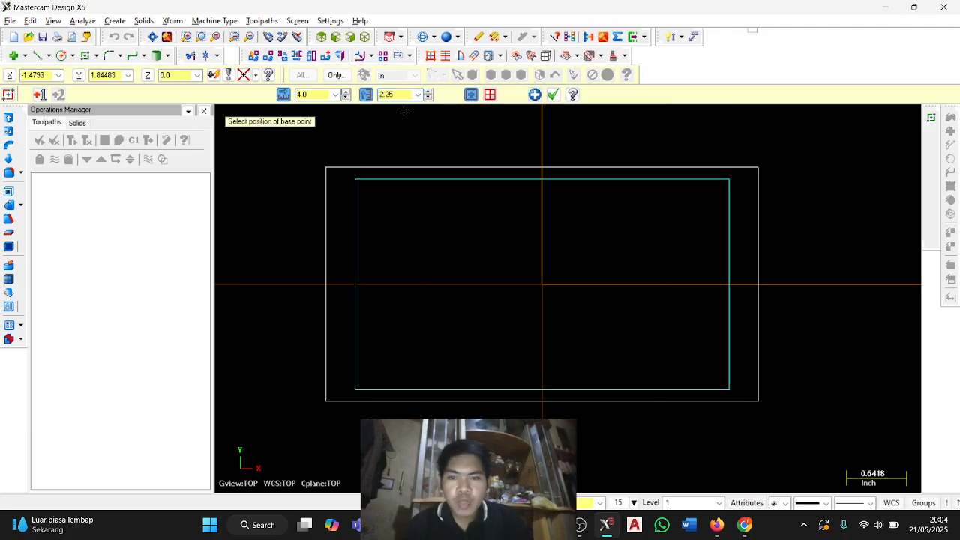
Check the side notch in the drawing and set up a rectangular shape with width 0.75 and height 0.75 inches.
key("alt+Tab")
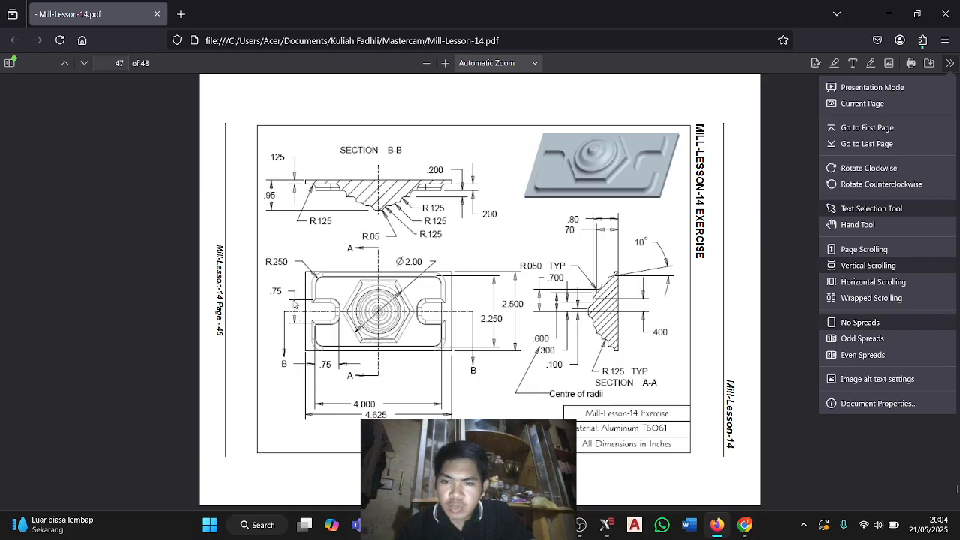
key("alt+Tab")
left_click(96, 55)
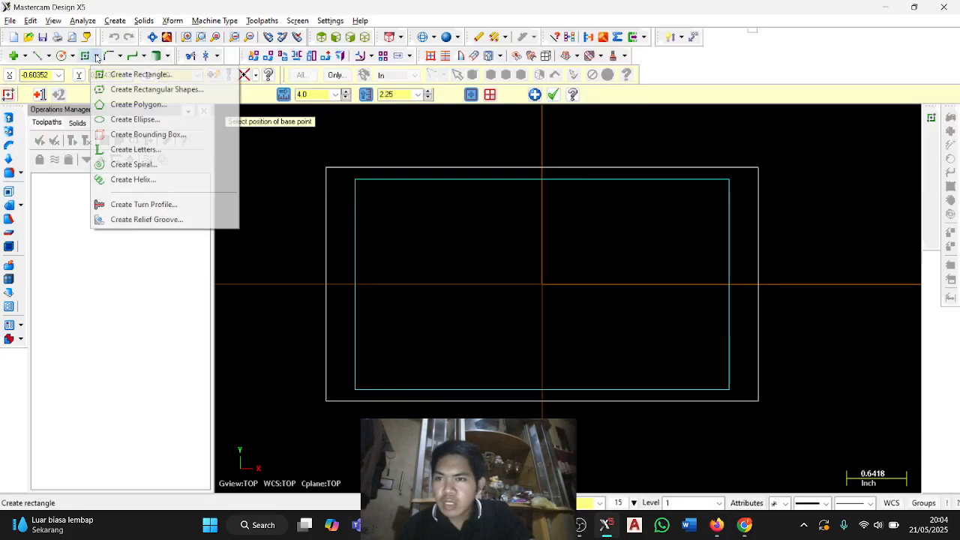
left_click(121, 90)
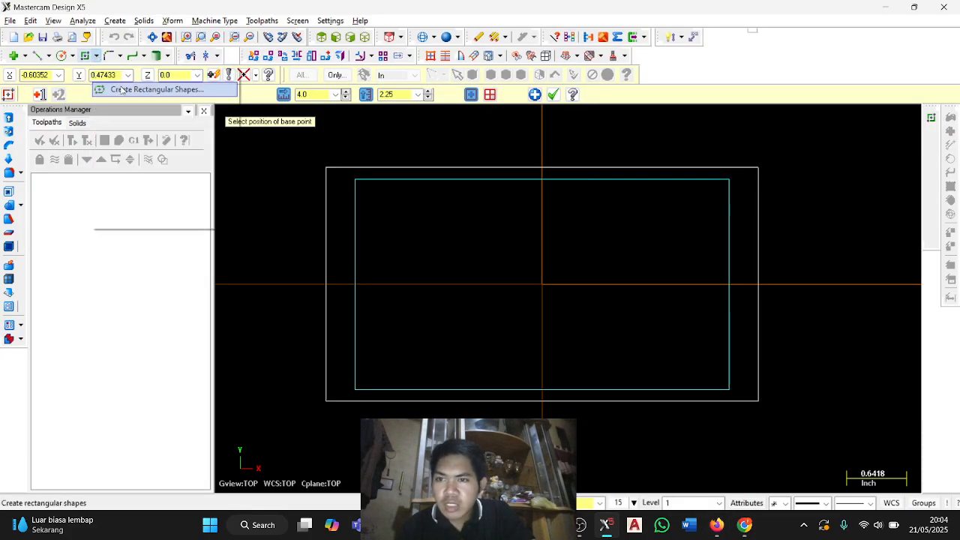
left_click(100, 189)
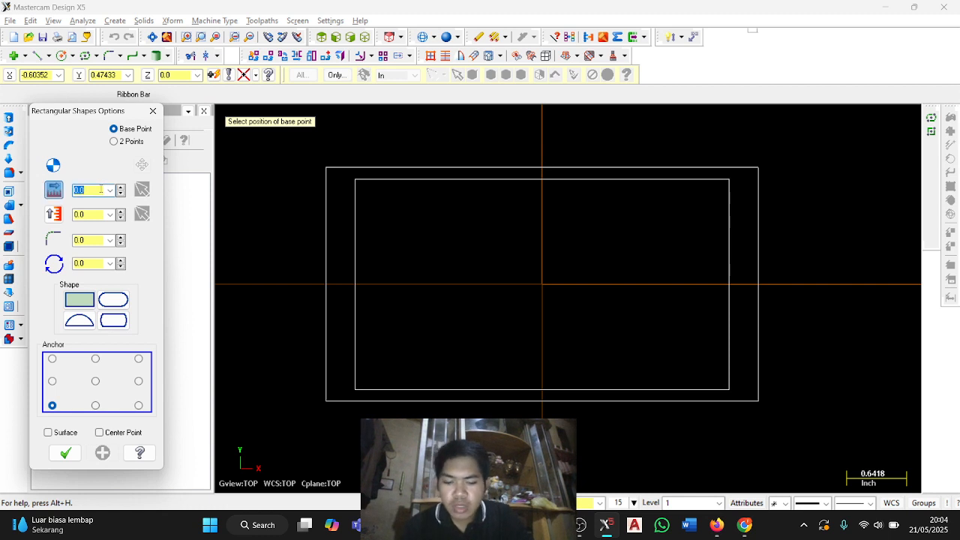
key("Return")
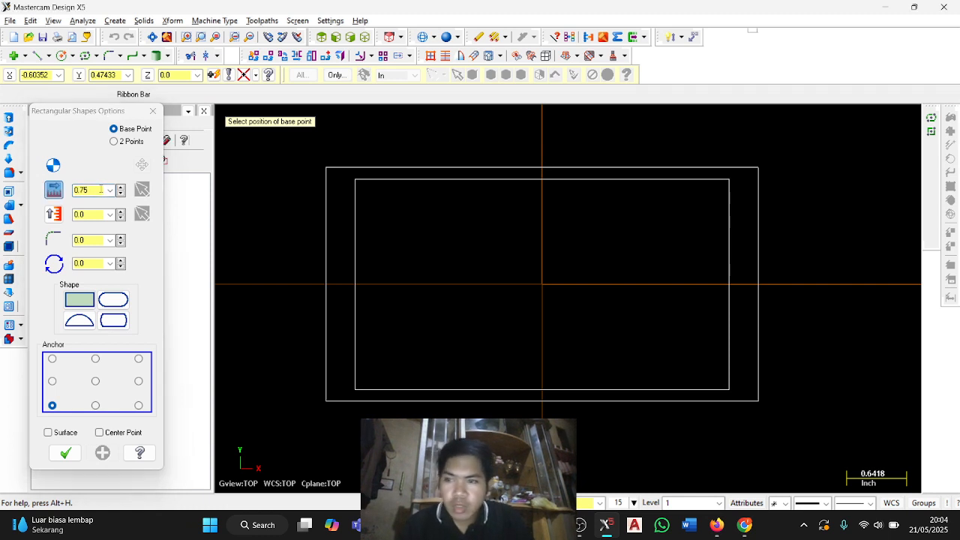
left_click(100, 214)
key("BackSpace")
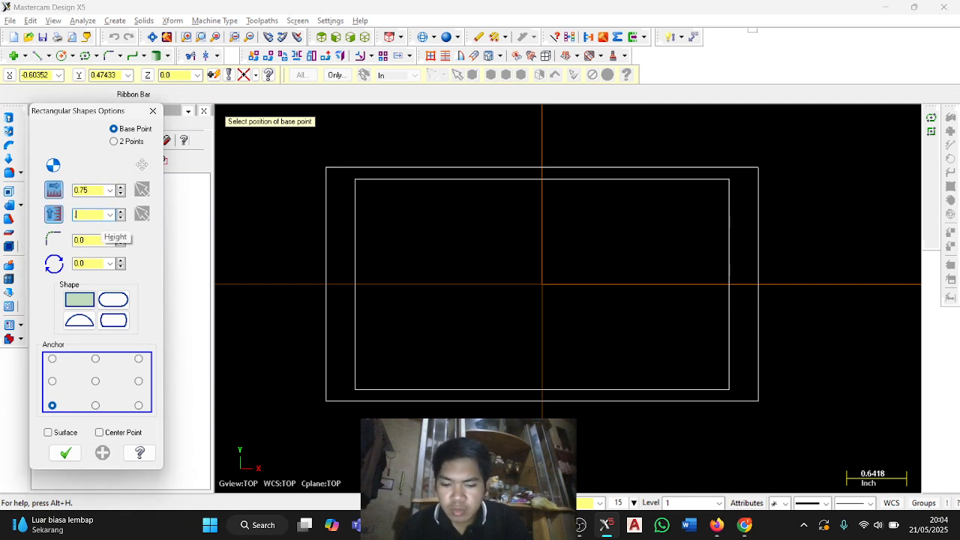
type(".75")
key("Return")
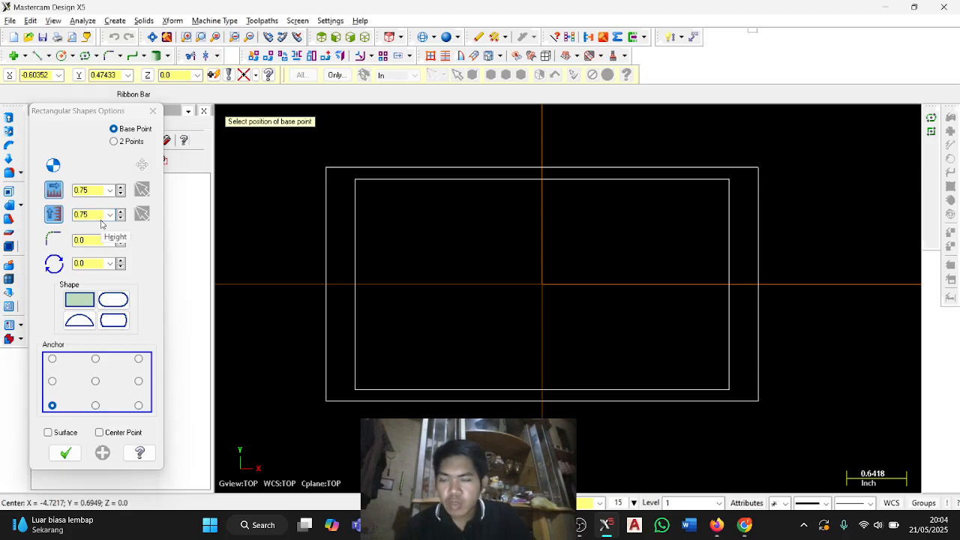
Give the shape a 0.25 fillet radius and a middle-left anchor, and place it at the midpoint of the inner rectangle's left edge.
key("alt+Tab")
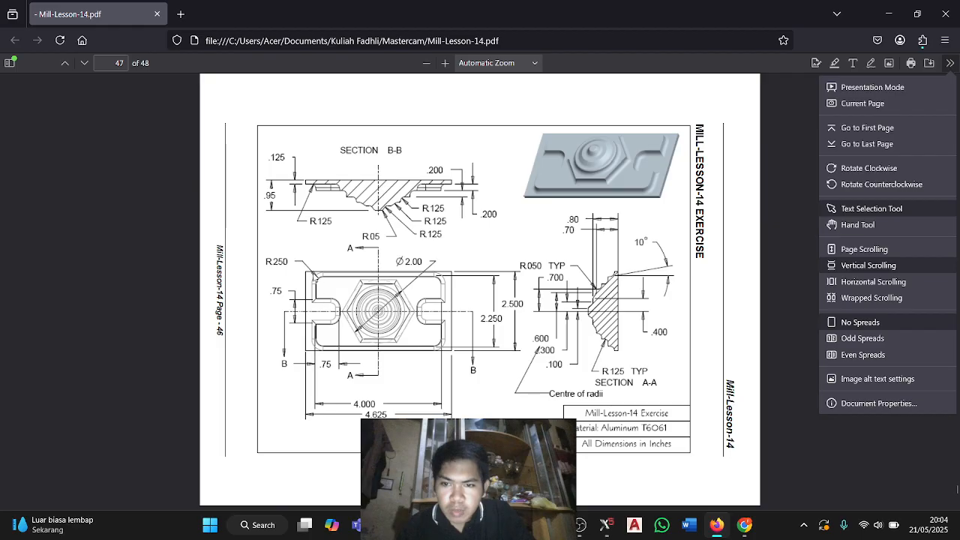
key("alt+Tab")
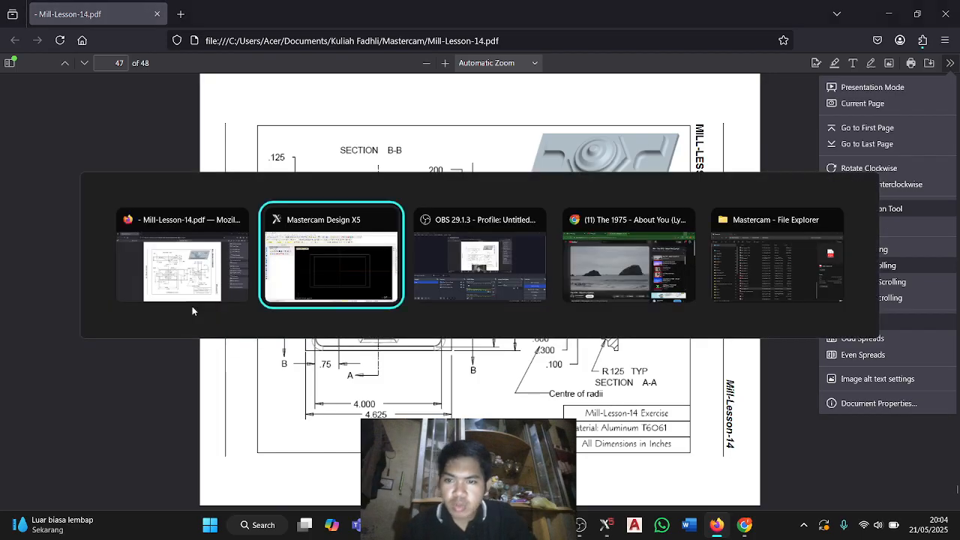
key("alt+Tab")
key("alt+Tab")
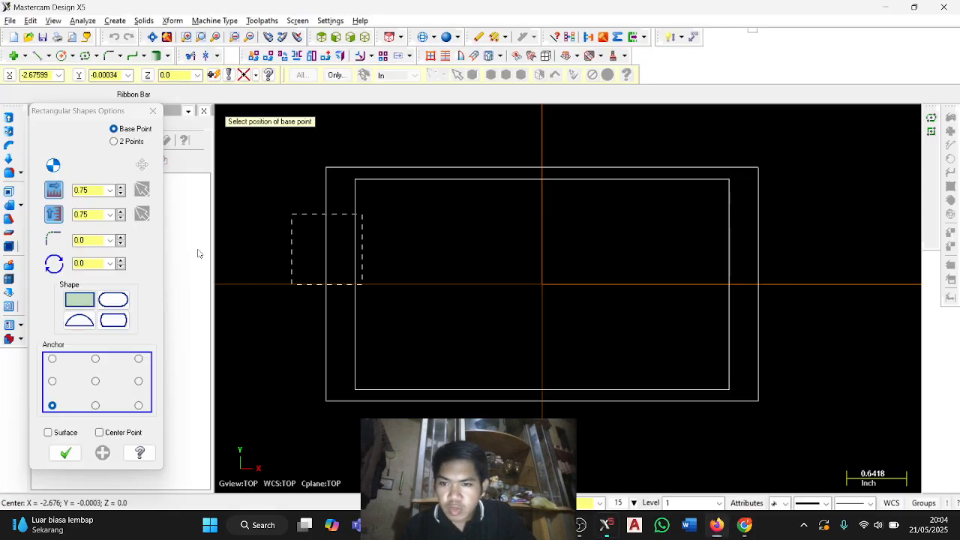
left_click(99, 240)
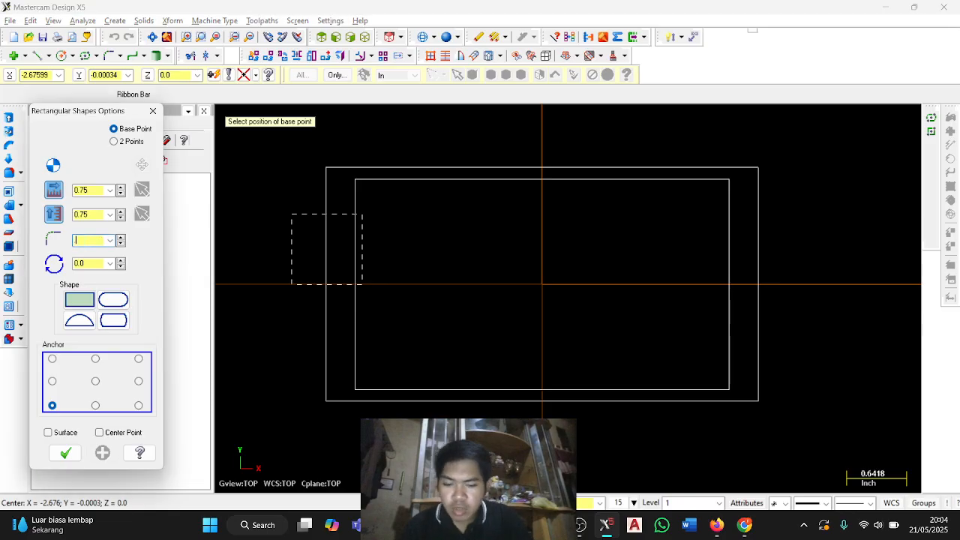
type(".25")
left_click(52, 381)
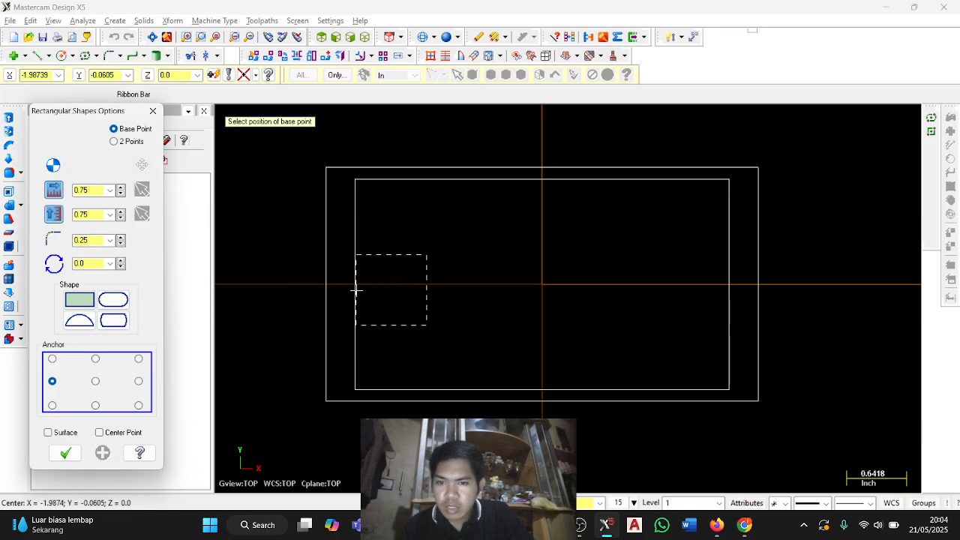
left_click(356, 285)
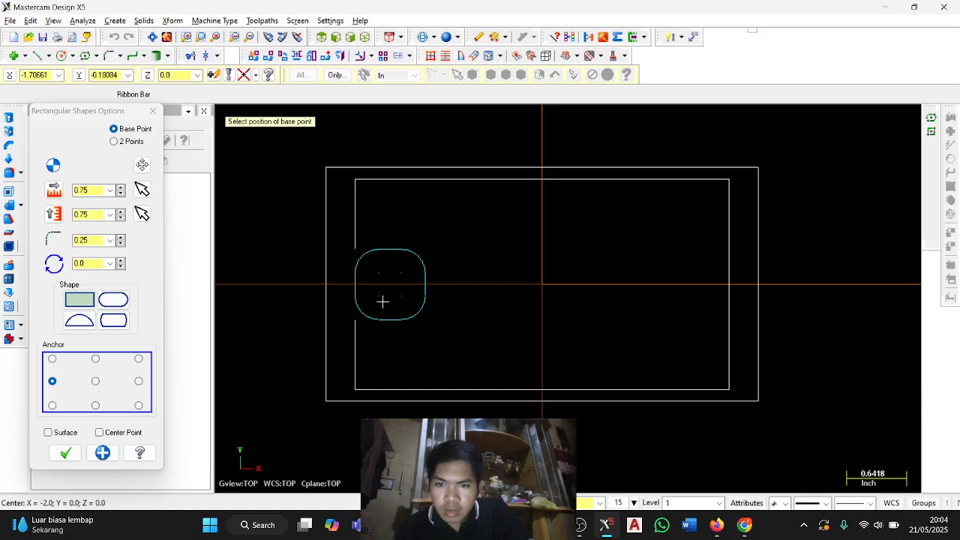
Leave the shape command and undo the rounded 0.75-inch shape.
key("Escape")
key("ctrl+z")
key("ctrl+z")
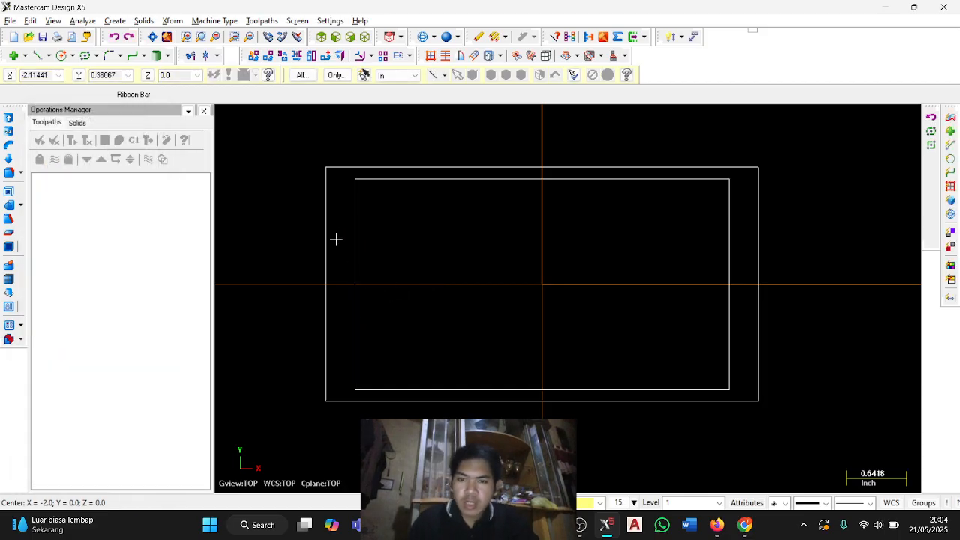
Create a sharp-cornered 0.75 by 0.75 inch rectangular shape, anchored middle-left at the midpoint of the inner rectangle's left edge.
left_click(85, 55)
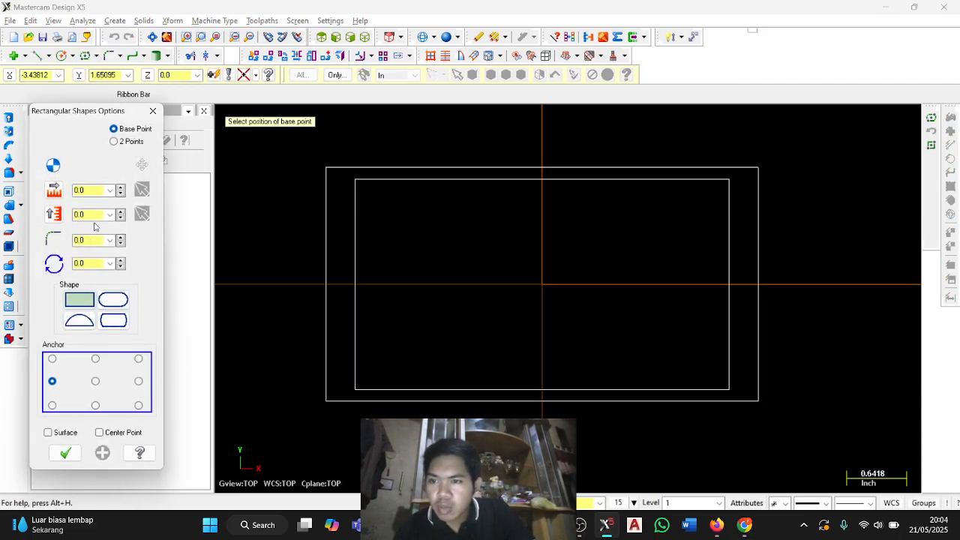
left_click(86, 190)
key("BackSpace")
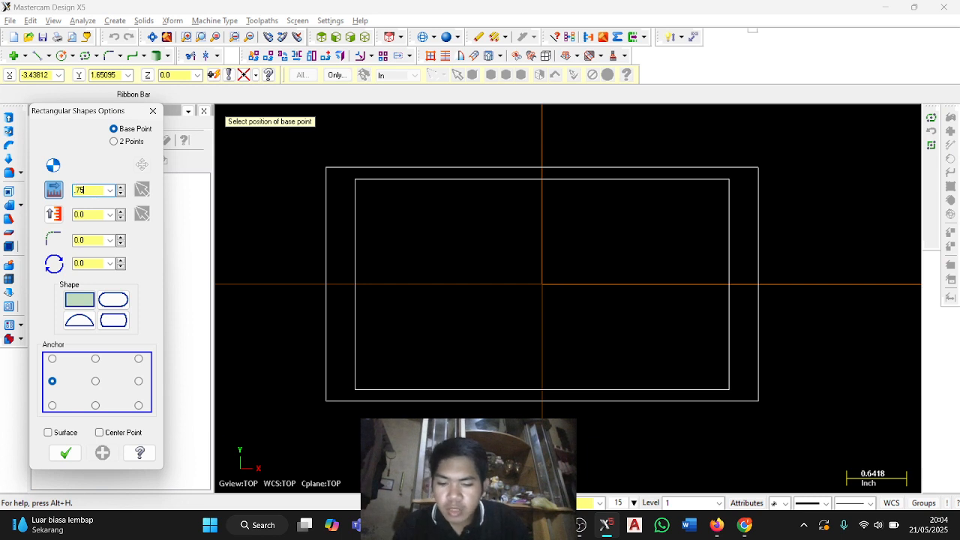
type(".75")
left_click(97, 213)
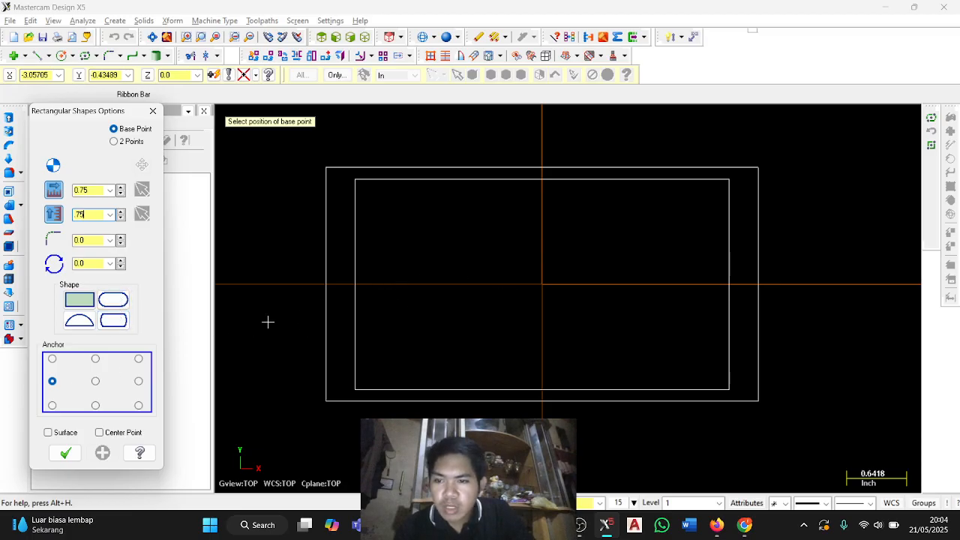
left_click(358, 285)
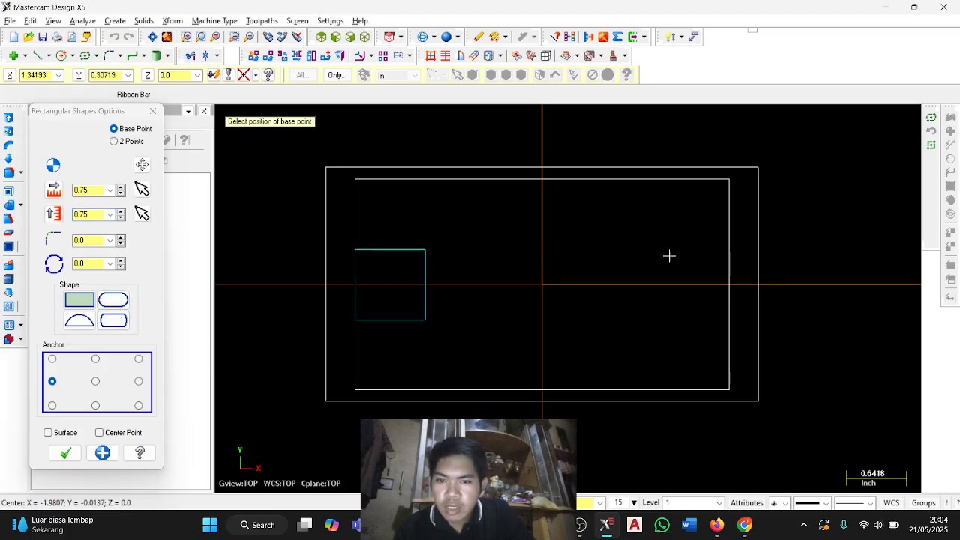
left_click(65, 453)
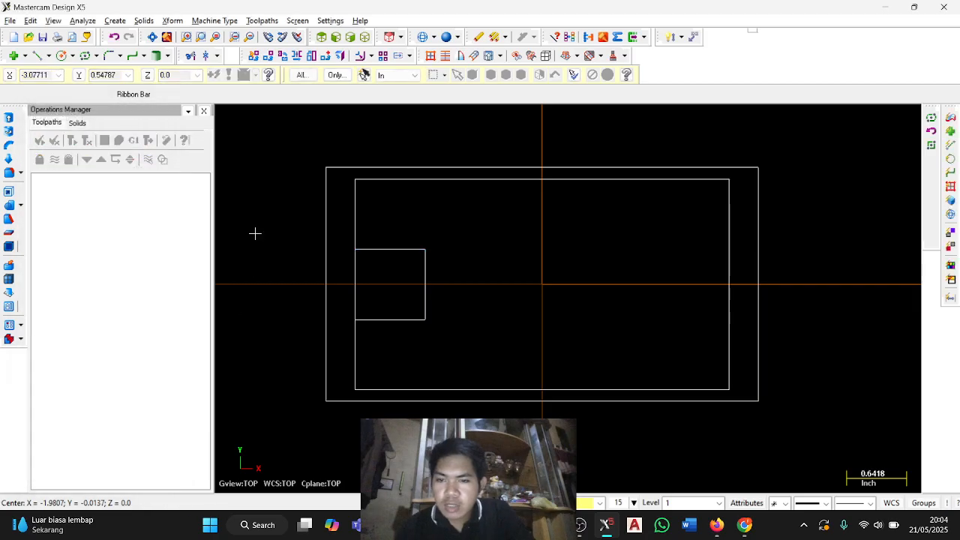
Fillet the two right-hand corners of the 0.75-inch square with a 0.25 radius and return to the PDF drawing.
left_click(107, 56)
left_click(391, 258)
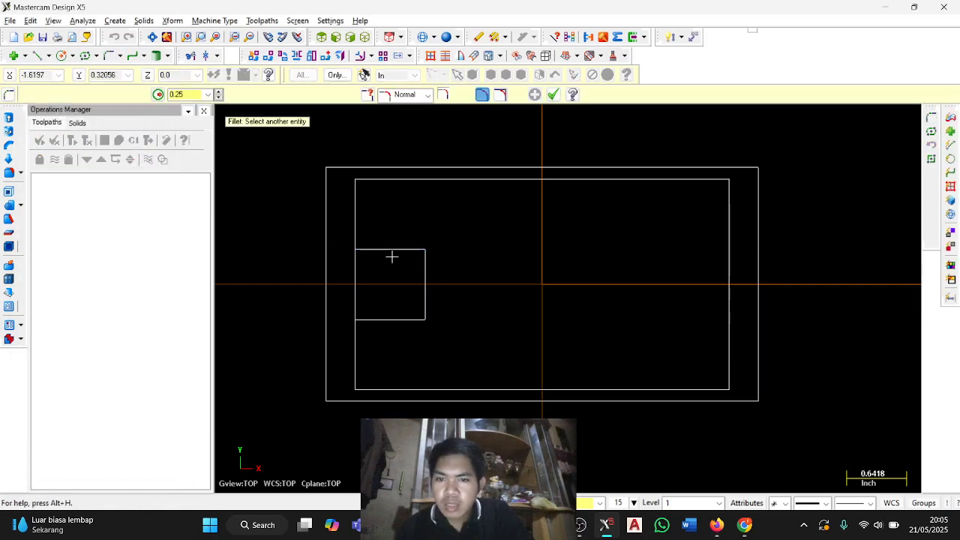
left_click(425, 273)
left_click(428, 311)
left_click(412, 319)
key("alt+Tab")
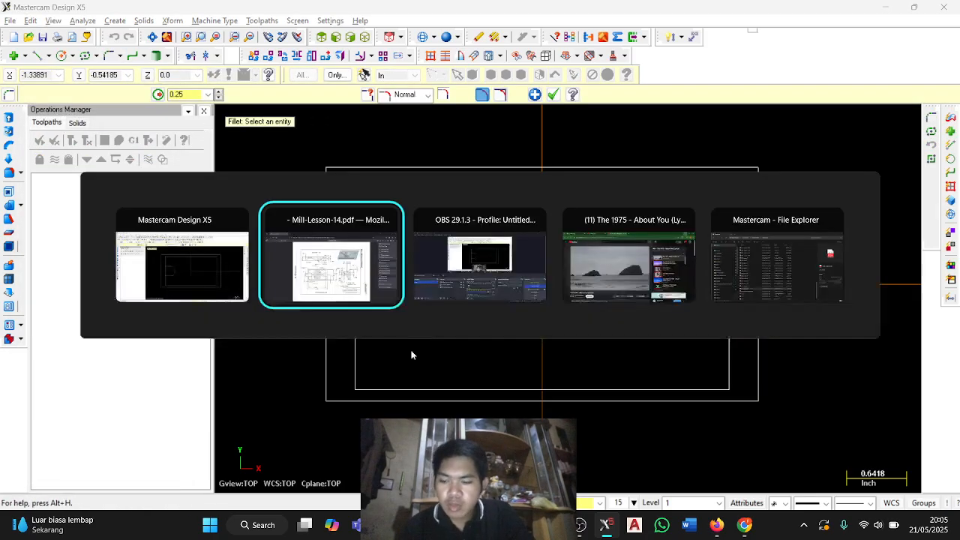
Fillet all four corners of the inner rectangle with a 0.25 radius.
key("alt+Tab")
left_click(358, 212)
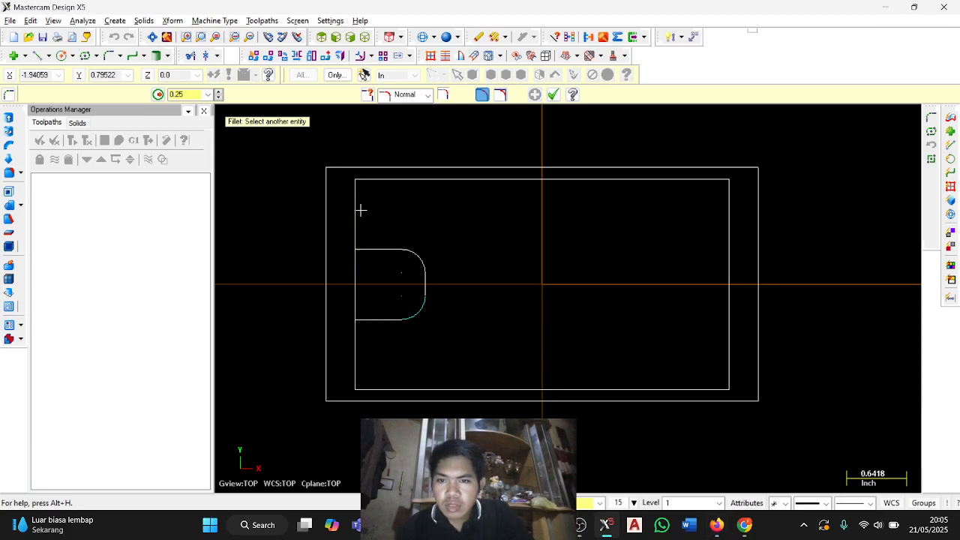
left_click(371, 195)
left_click(358, 357)
left_click(377, 373)
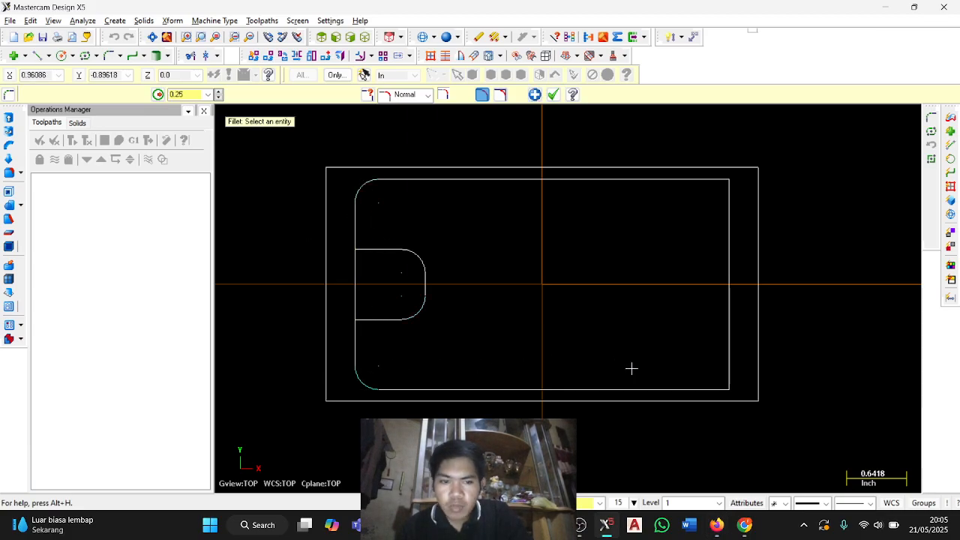
left_click(692, 389)
left_click(729, 324)
left_click(729, 228)
left_click(705, 182)
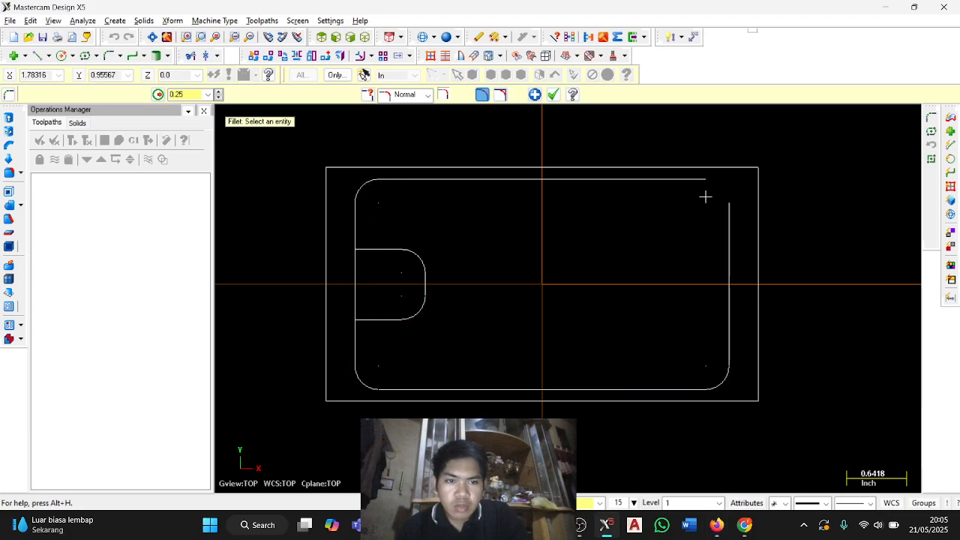
key("Escape")
Remove the segment of the inner rectangle's left edge between the notch sides using Trim's divide/delete mode.
left_click(189, 57)
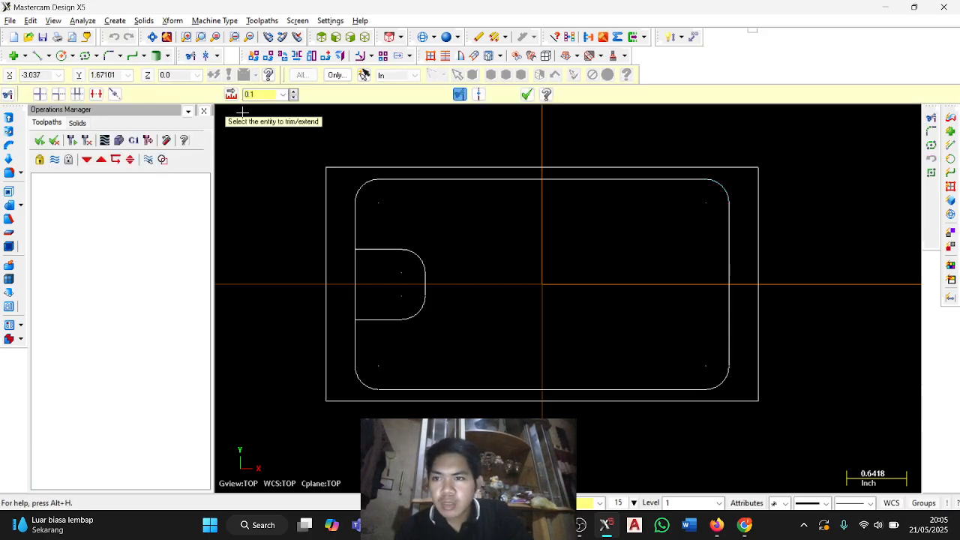
left_click(96, 93)
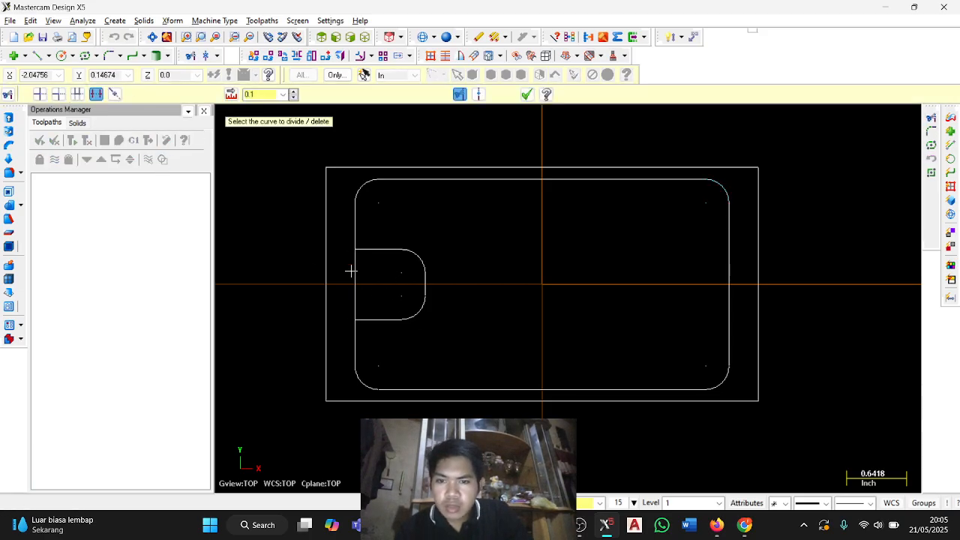
left_click(354, 272)
key("Escape")
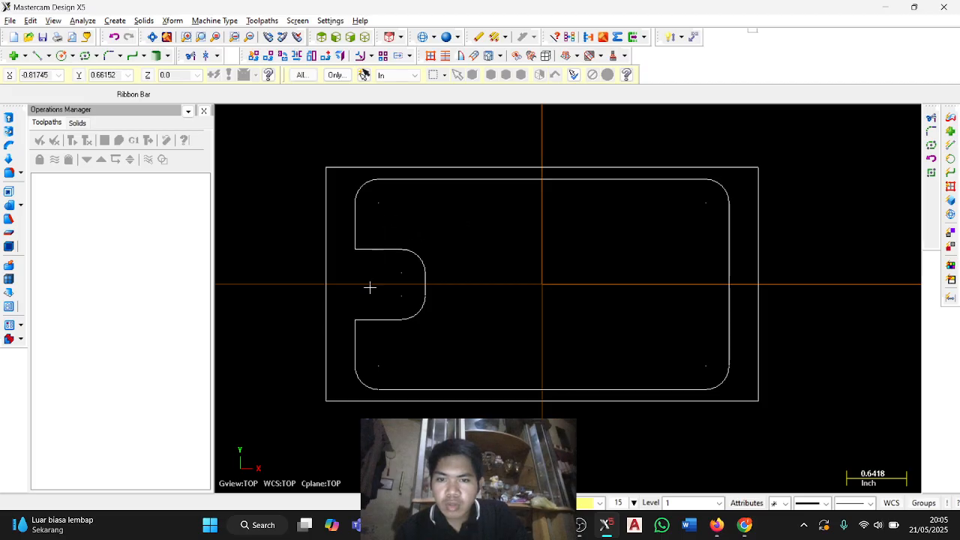
Mirror a copy of the left notch profile about the vertical axis at X 0.0 onto the right side.
left_click_drag(370, 287, 359, 344)
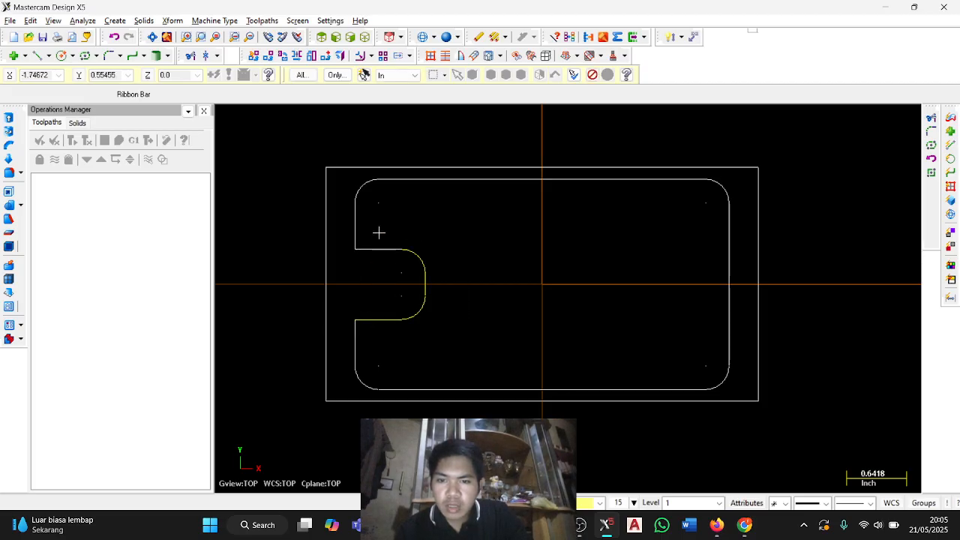
left_click(297, 57)
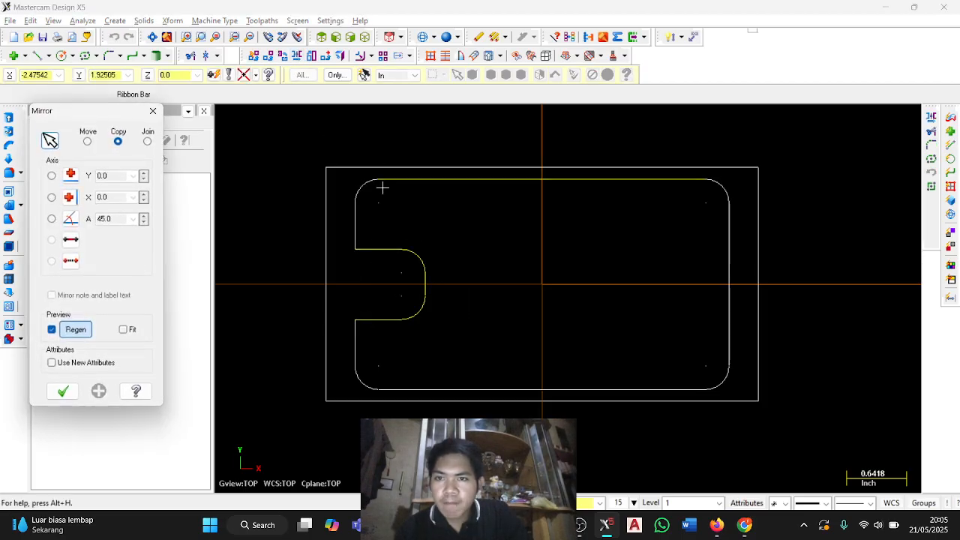
left_click(52, 197)
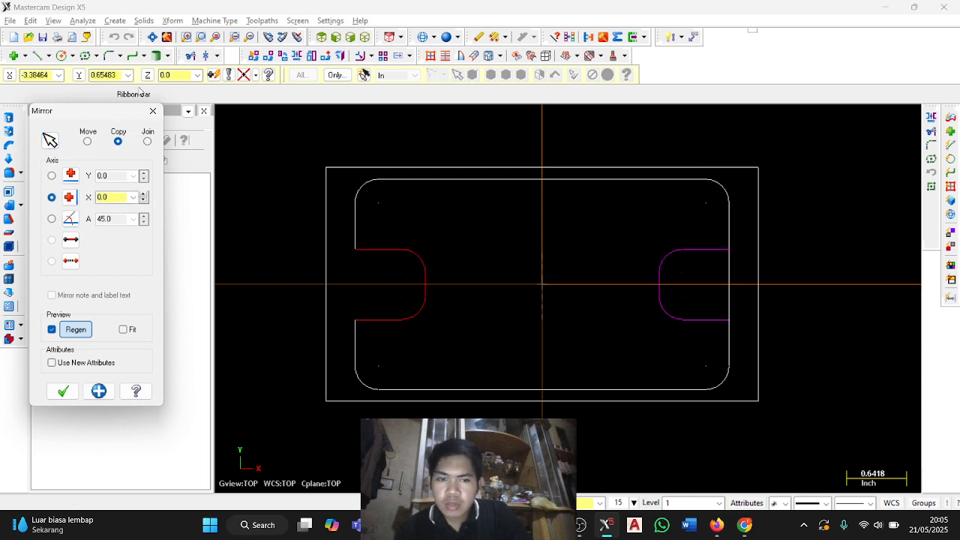
left_click(62, 391)
Divide away the inner rectangle's right edge segment across the mirrored notch, and clear the transform colors.
left_click(193, 56)
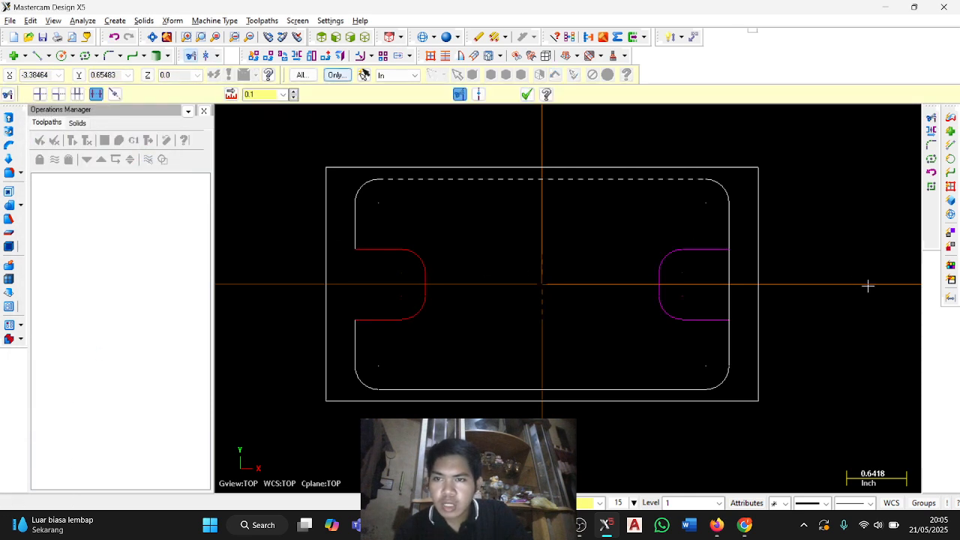
left_click(572, 38)
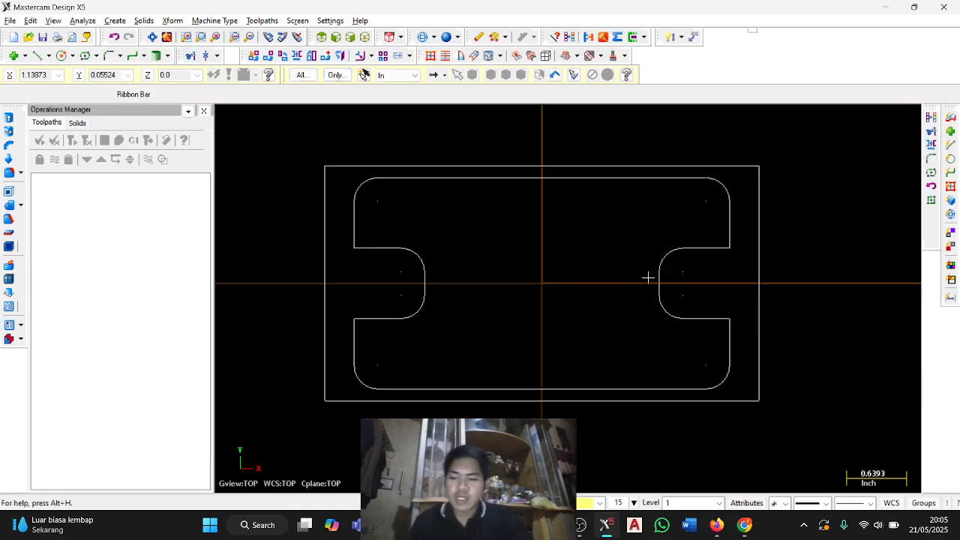
Create a six-sided polygon centred on the origin with a radius of 1 inch measured to its corners, checking the size in the PDF drawing.
key("alt+Tab")
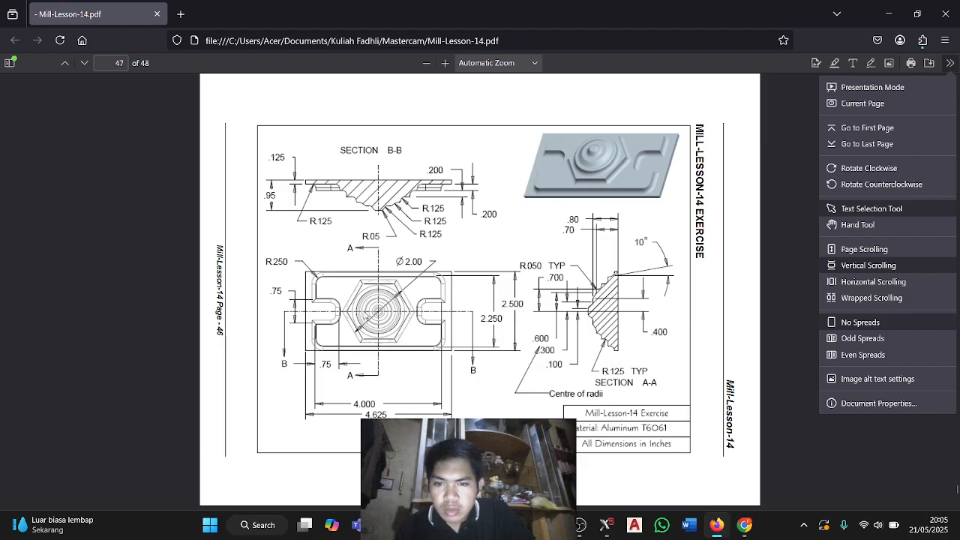
key("alt+Tab")
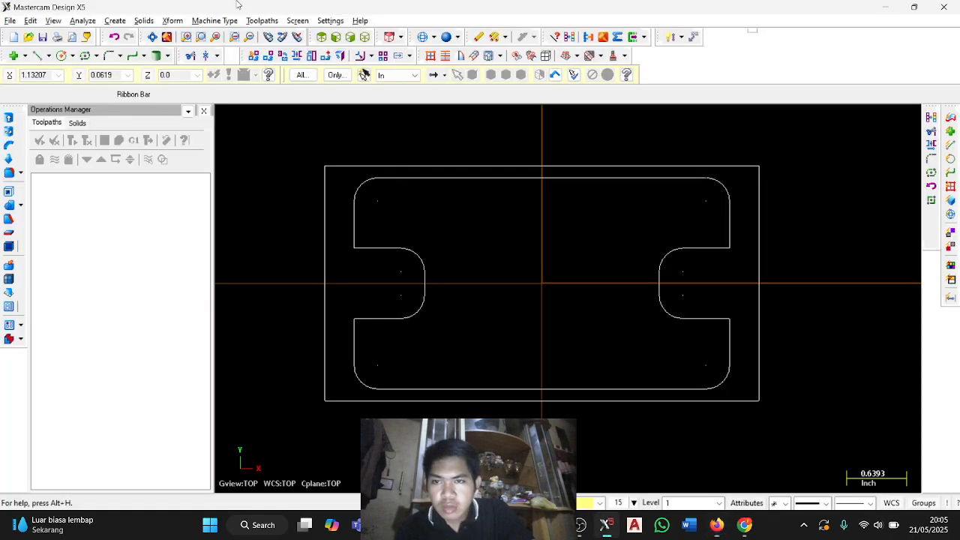
left_click(95, 56)
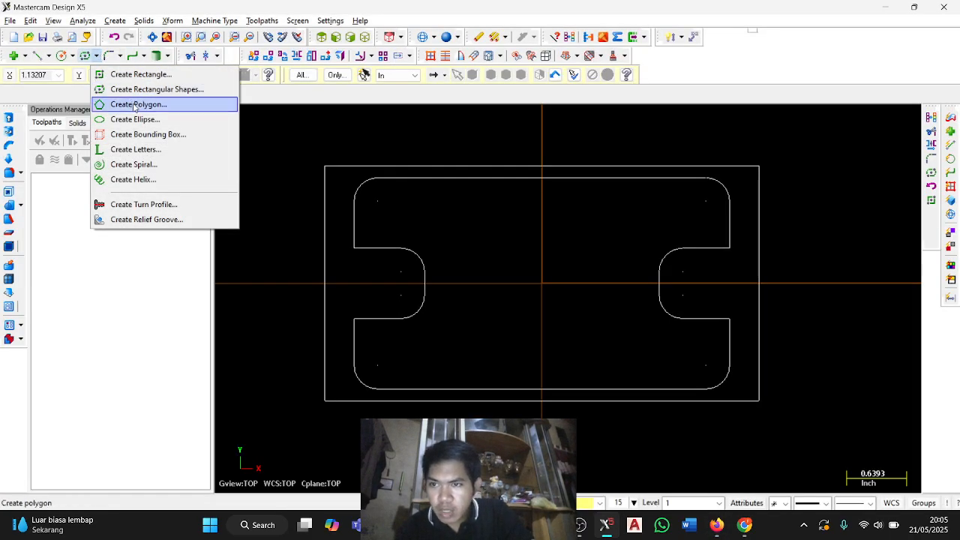
left_click(135, 106)
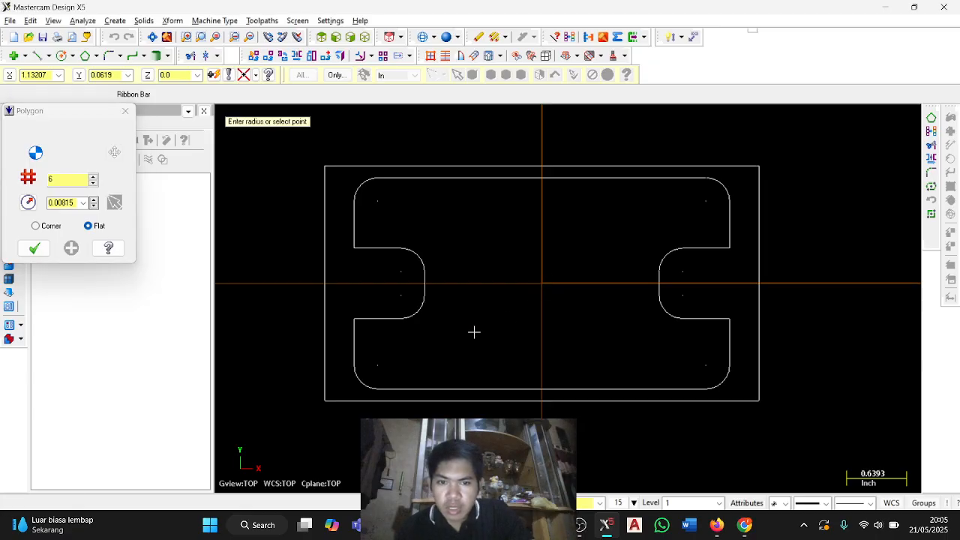
left_click(542, 283)
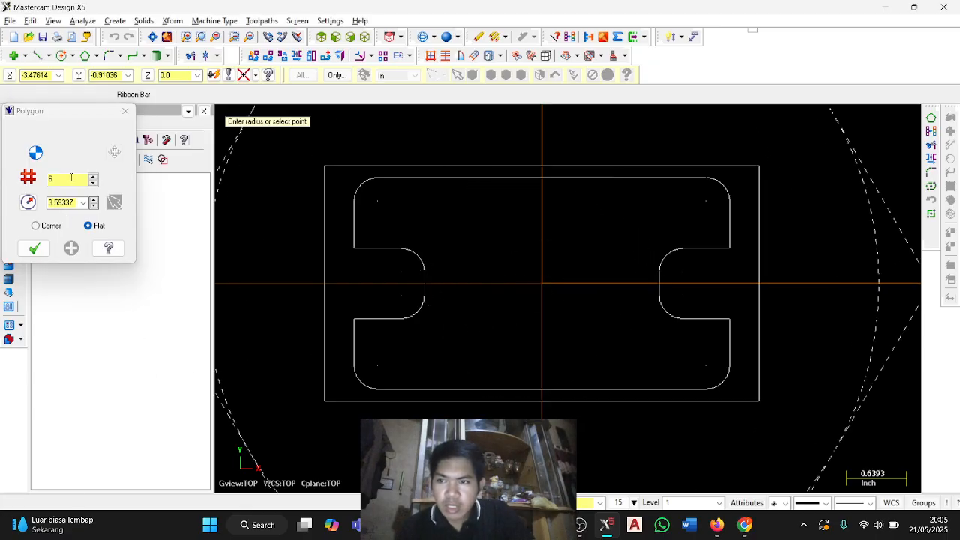
key("alt+Tab")
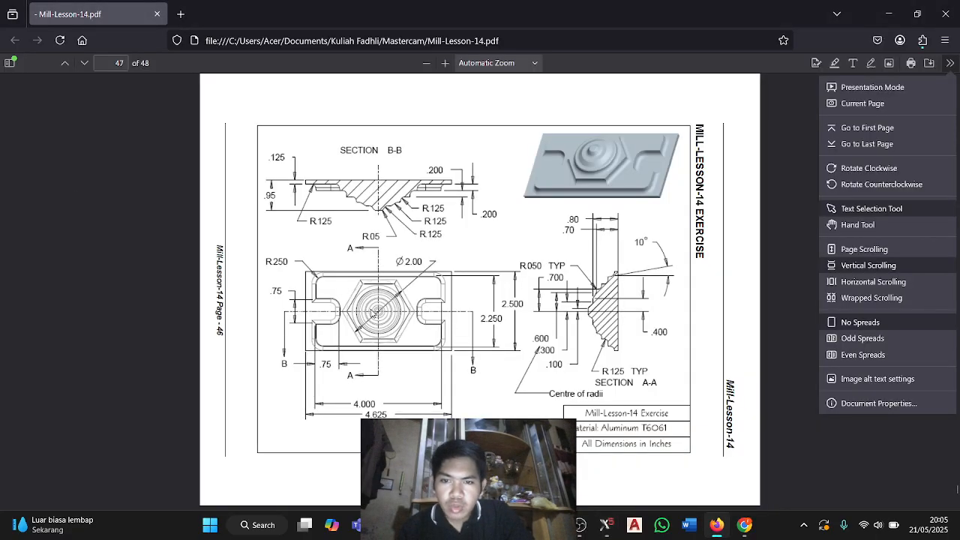
key("alt+Tab")
key("alt+Tab")
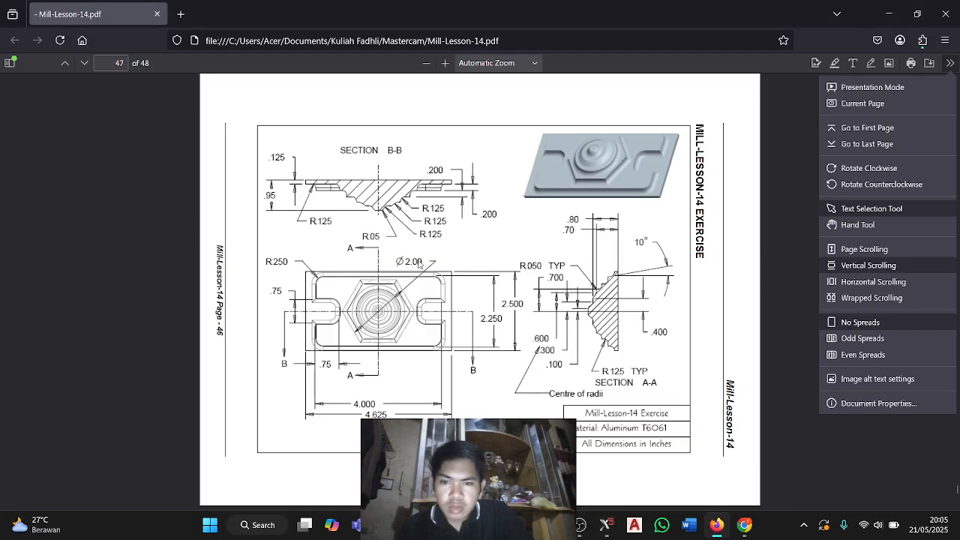
key("alt+Tab")
left_click(71, 202)
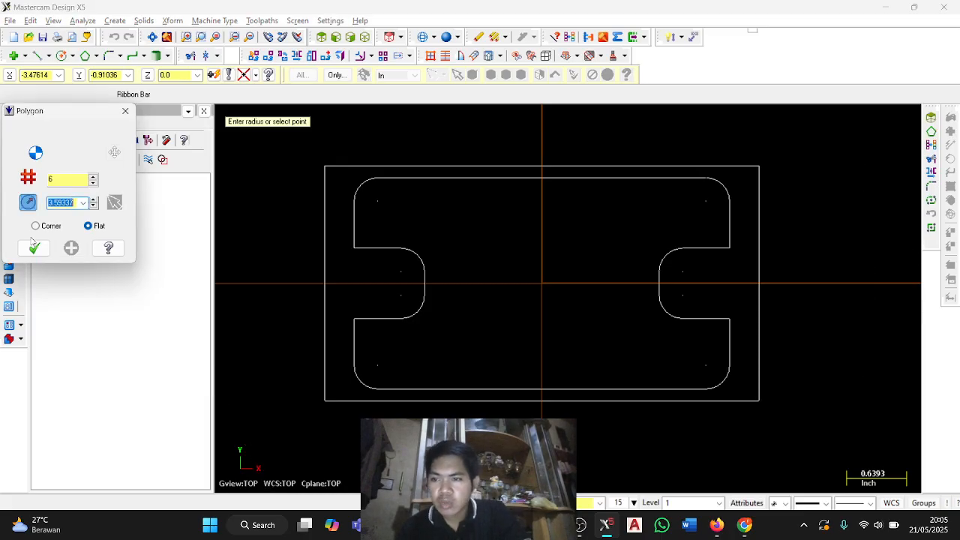
left_click(37, 227)
double_click(62, 203)
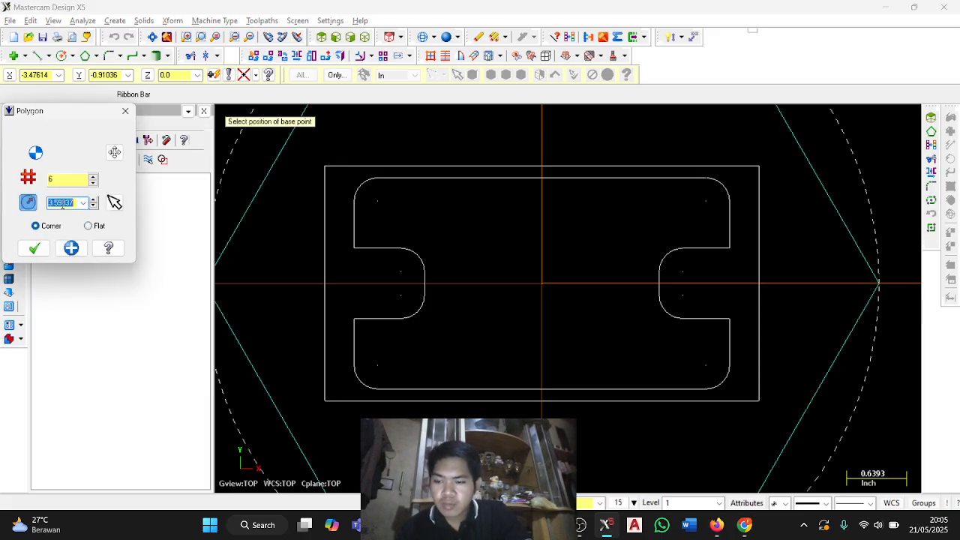
type("1")
left_click(34, 248)
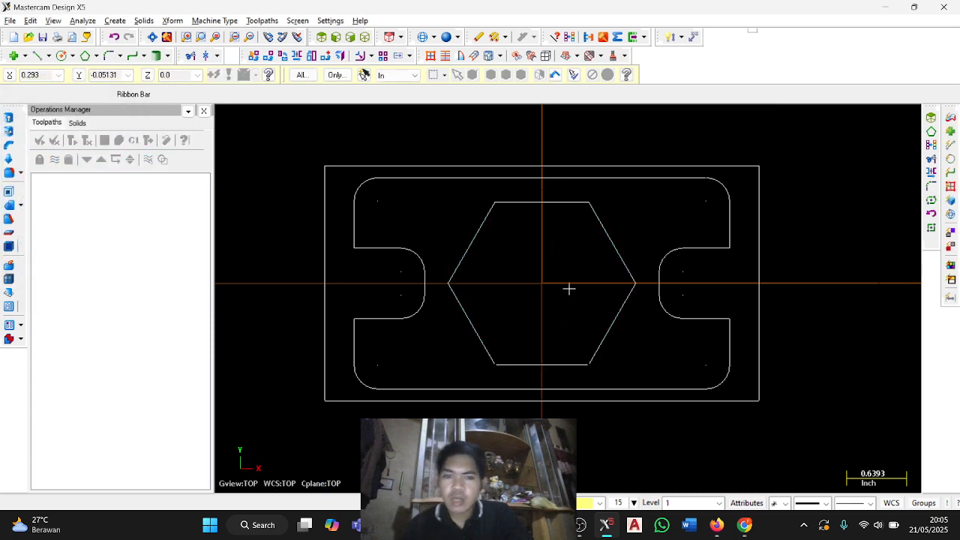
Show the geometry in isometric view and set the construction plane to Right Side.
scroll(567, 267, "up", 1)
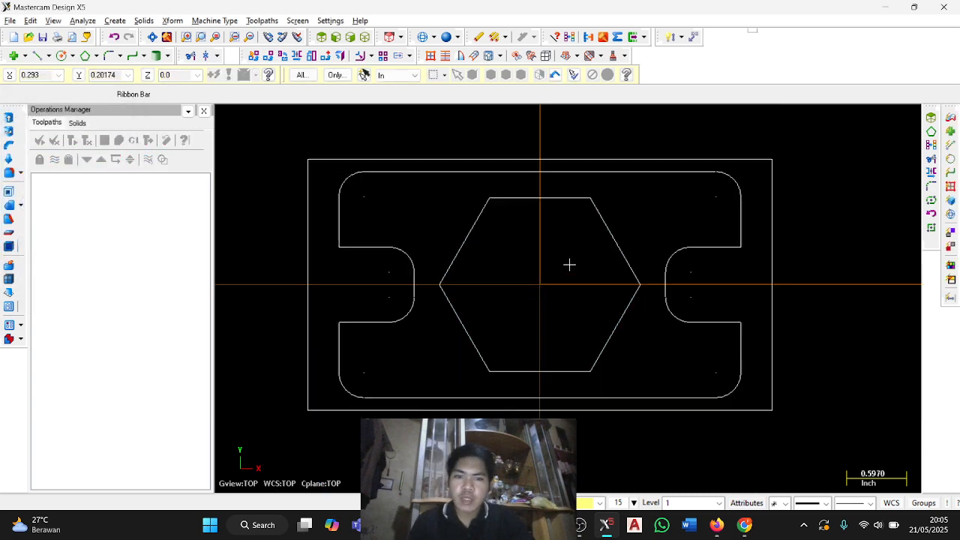
left_click(366, 36)
scroll(566, 226, "down", 6)
middle_click_drag(566, 226, 510, 248)
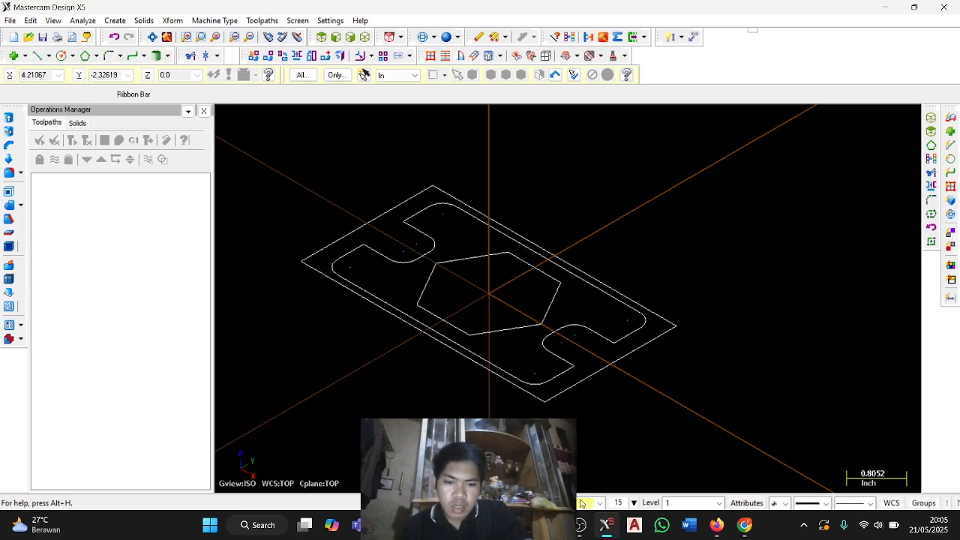
left_click(525, 501)
left_click(534, 219)
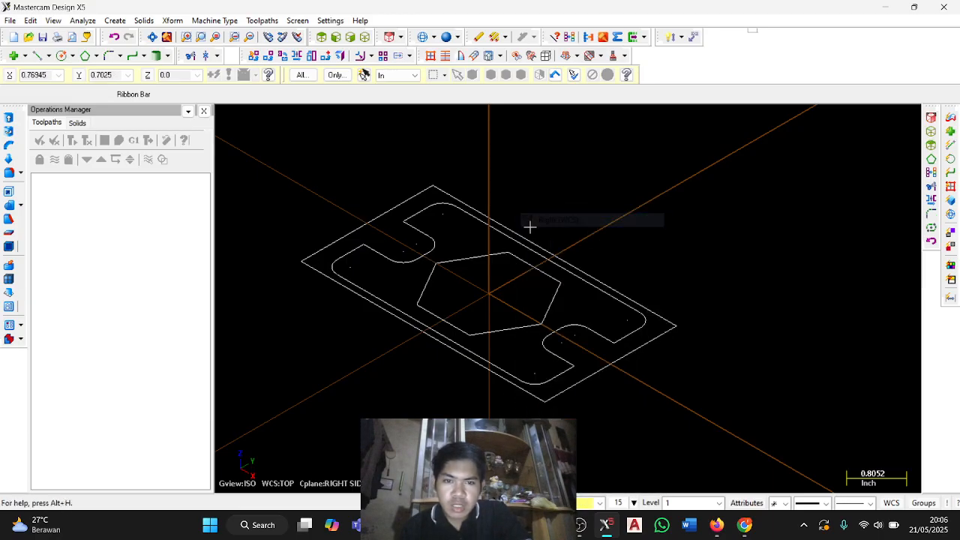
Draw a 0.95-inch line at 90 degrees starting from the origin.
scroll(529, 292, "up", 1)
scroll(529, 292, "up", 2)
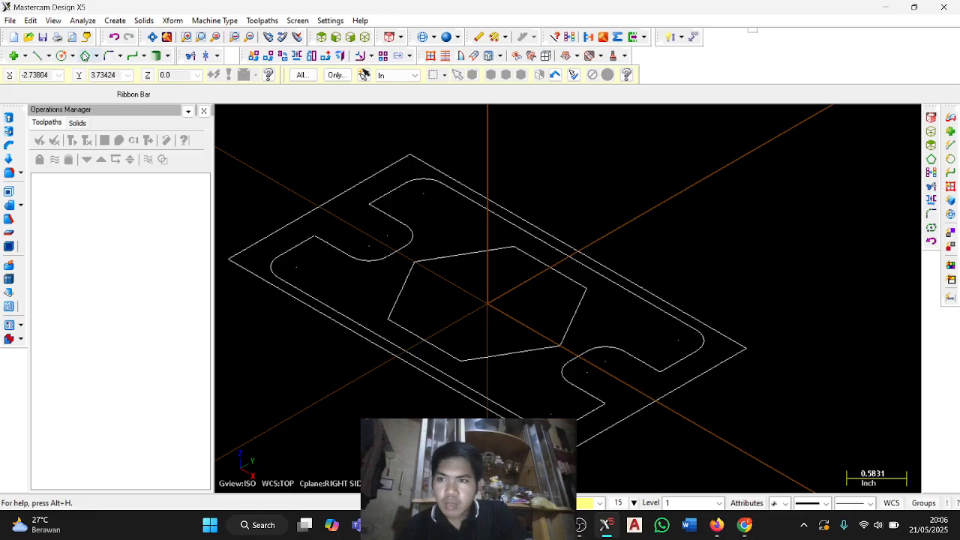
left_click(39, 56)
left_click(186, 94)
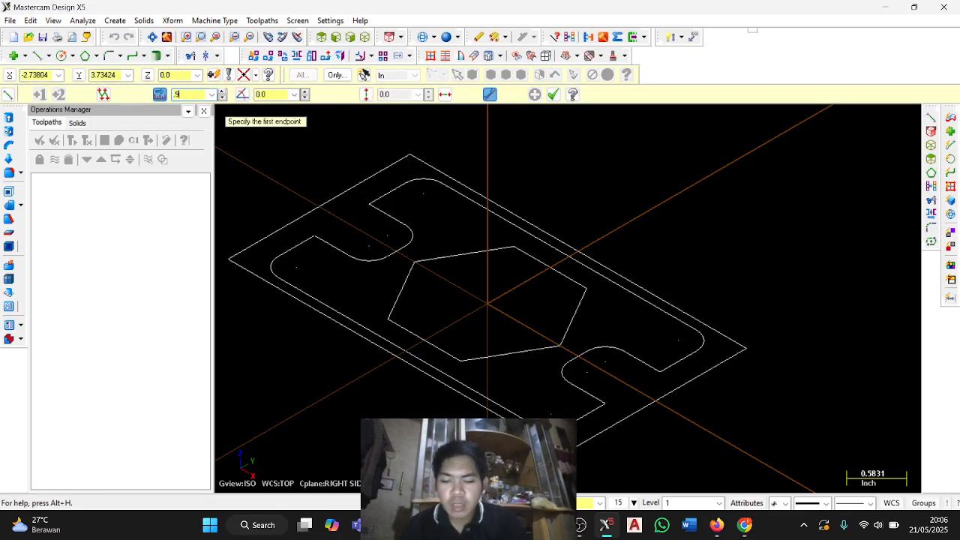
left_click(268, 94)
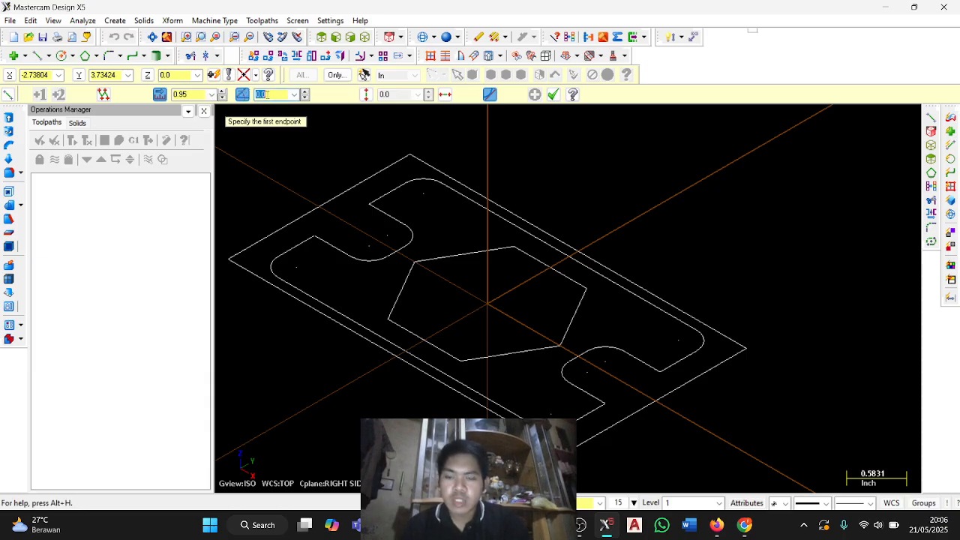
left_click(488, 303)
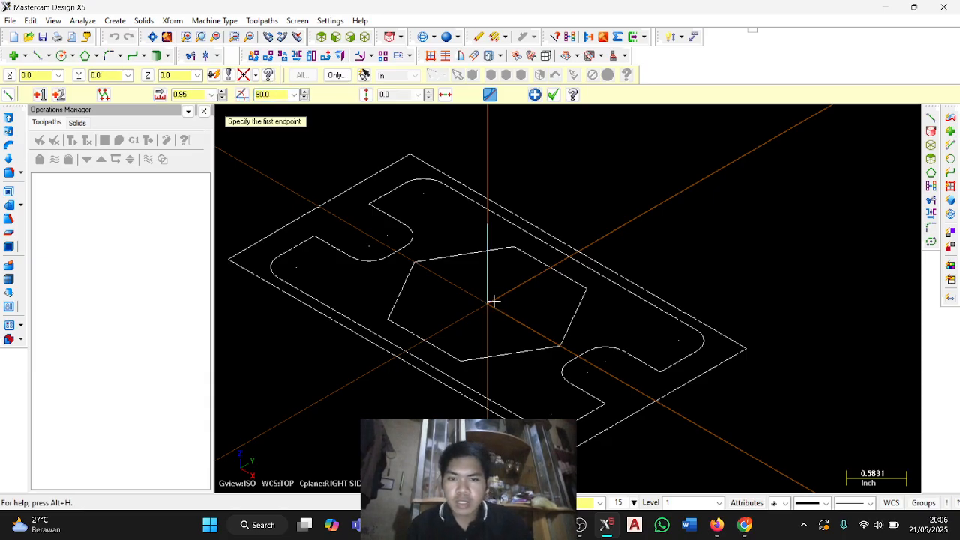
left_click(553, 94)
Create a line parallel to the vertical centre line, offset 0.7 inch toward positive Y.
scroll(545, 254, "up", 5)
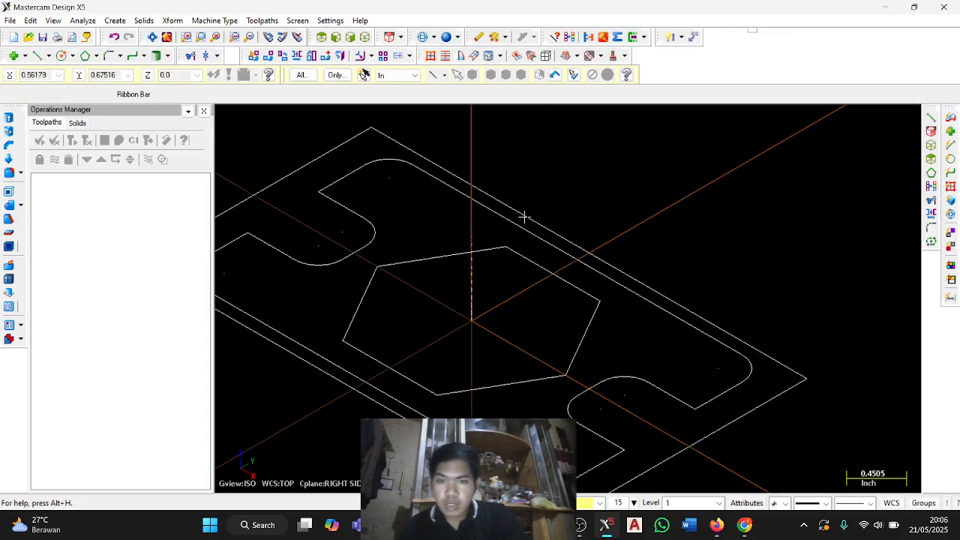
middle_click_drag(496, 365, 506, 311)
scroll(505, 311, "up", 1)
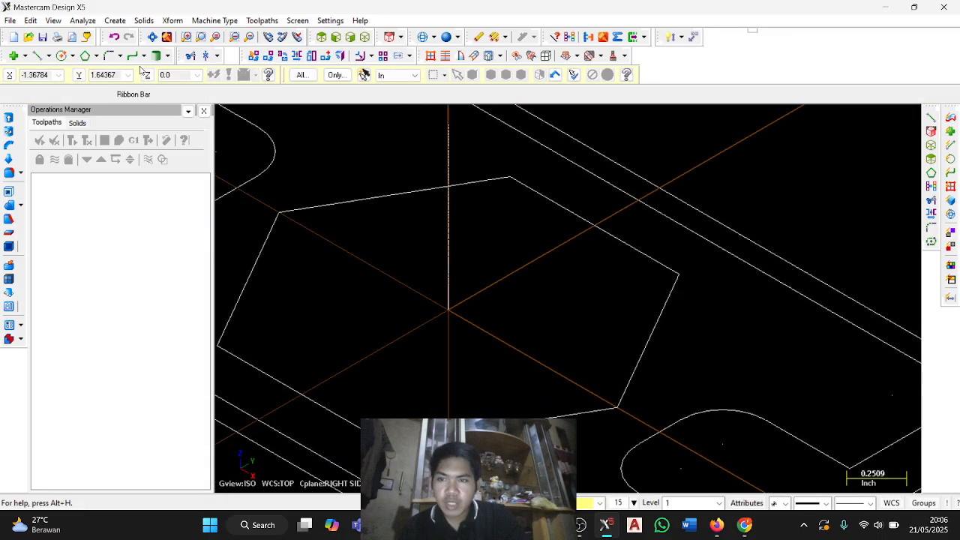
left_click(50, 57)
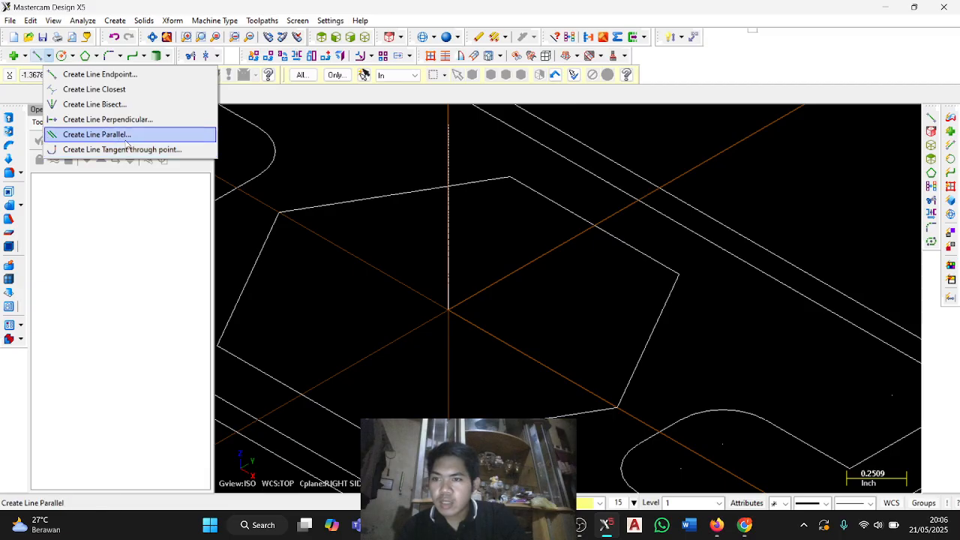
left_click(94, 134)
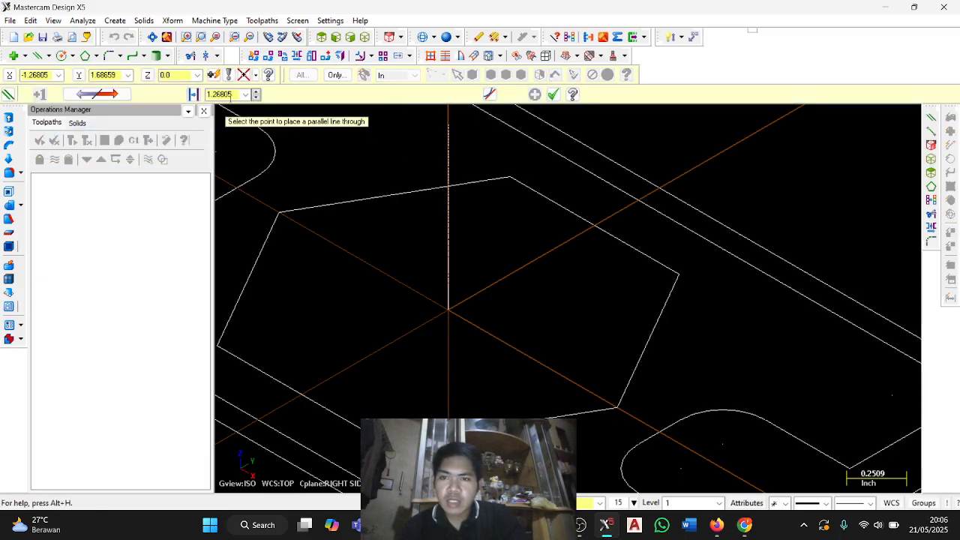
double_click(227, 95)
key("BackSpace")
type("0.7")
key("Return")
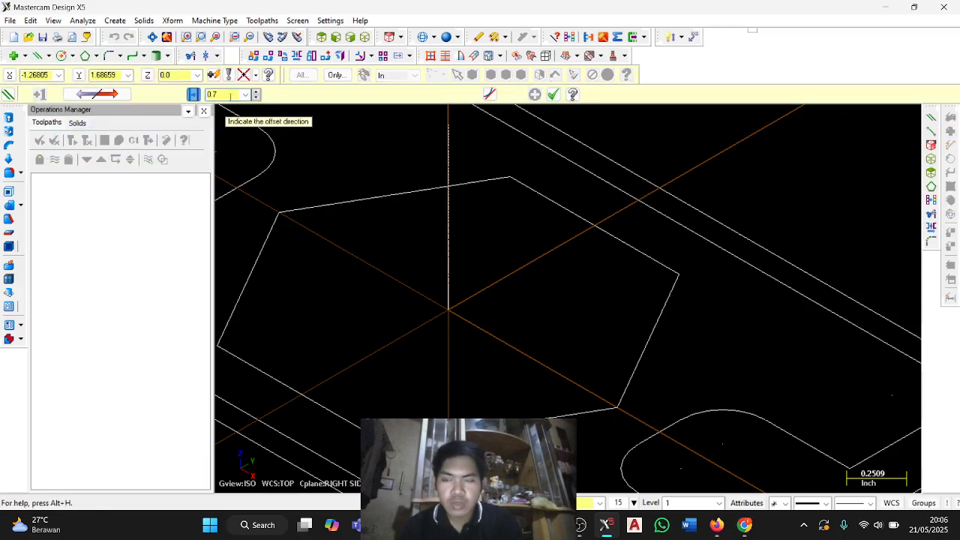
left_click(525, 218)
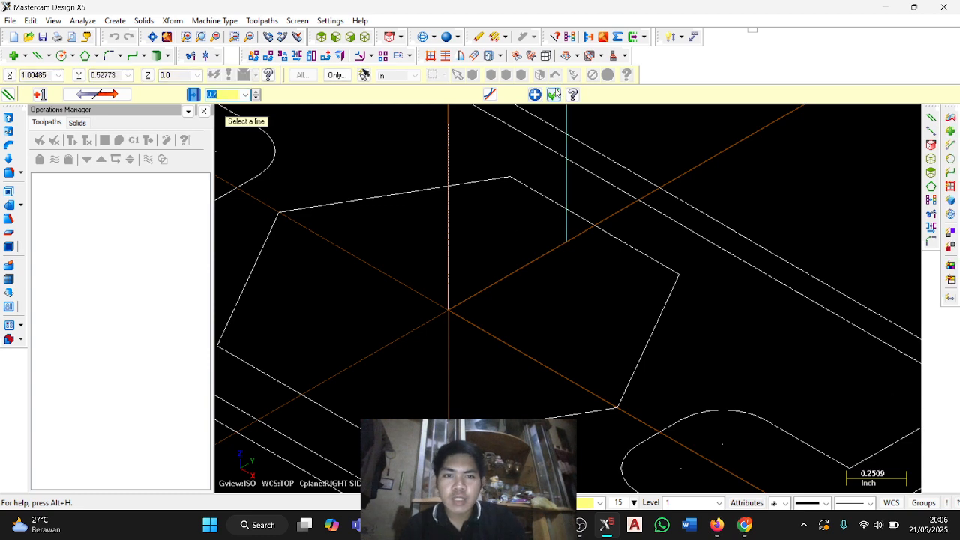
left_click(553, 93)
scroll(580, 174, "down", 3)
middle_click_drag(580, 176, 585, 244)
scroll(585, 235, "up", 2)
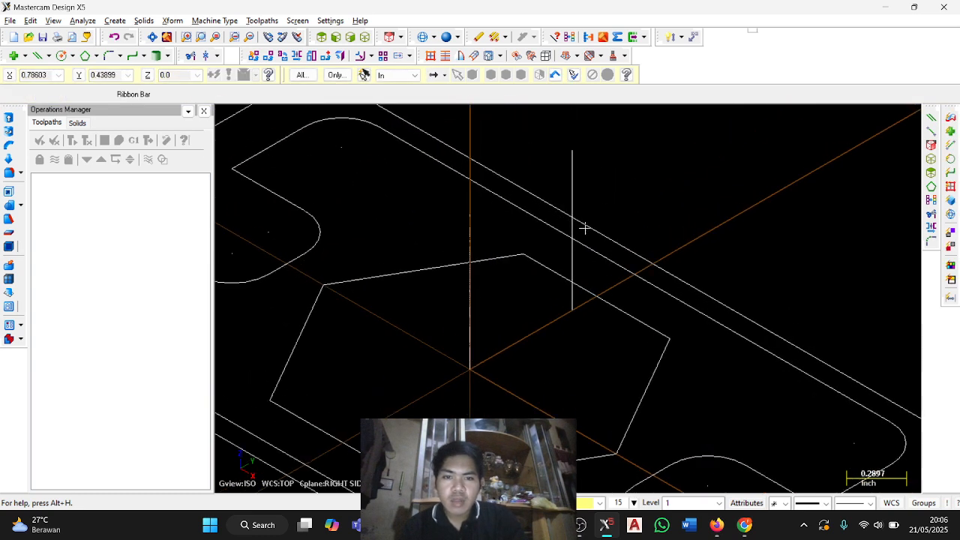
Show the section lines from an angled side view and set the construction plane to Right relative to WCS.
middle_click_drag(652, 220, 675, 203)
middle_click_drag(422, 129, 608, 358)
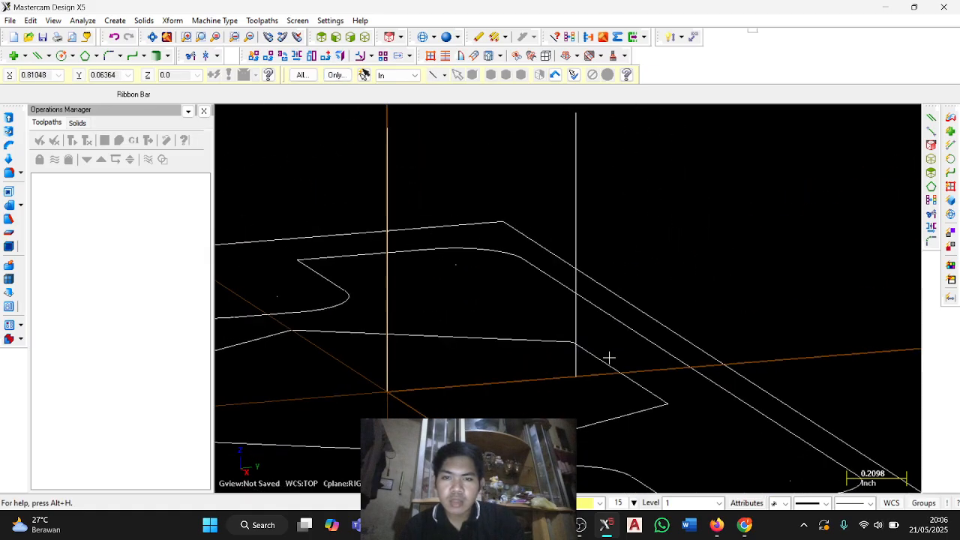
left_click(365, 37)
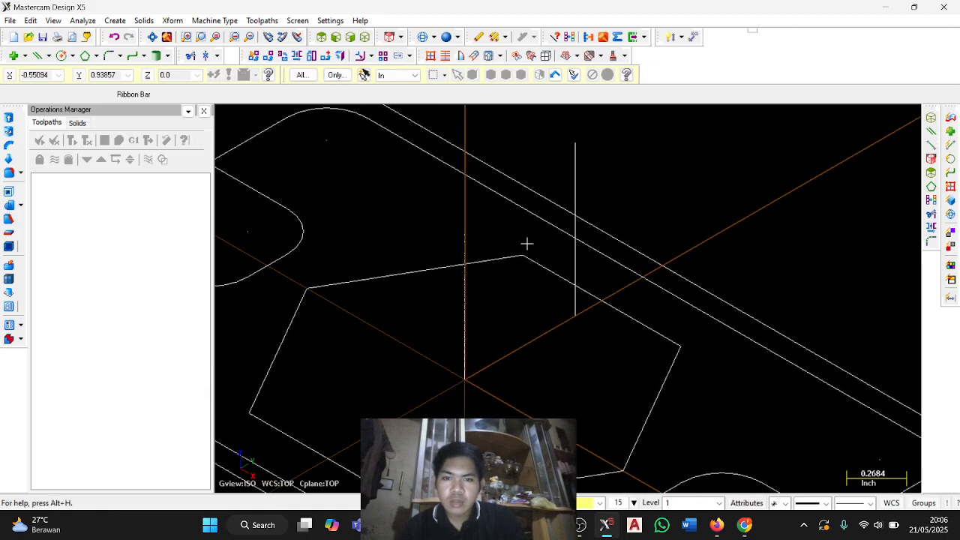
middle_click_drag(523, 281, 533, 263)
left_click(530, 503)
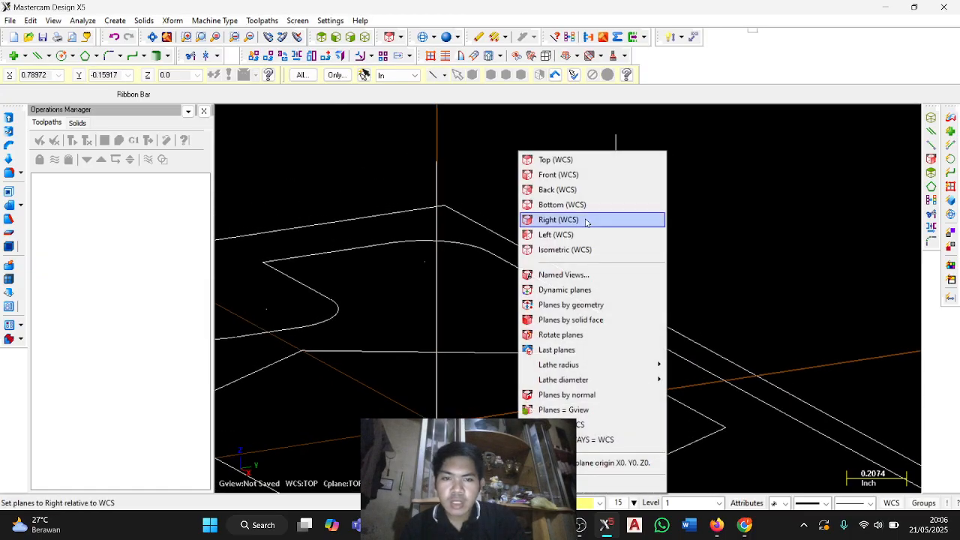
left_click(586, 219)
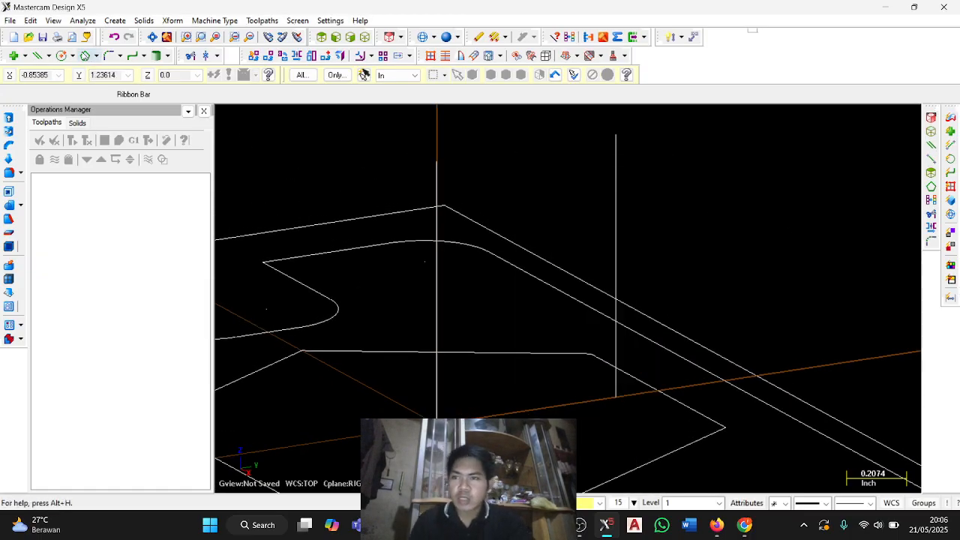
Create a circle with a 0.05-inch radius centred at X 0.1, Y 0.9 on the Right plane.
left_click(65, 56)
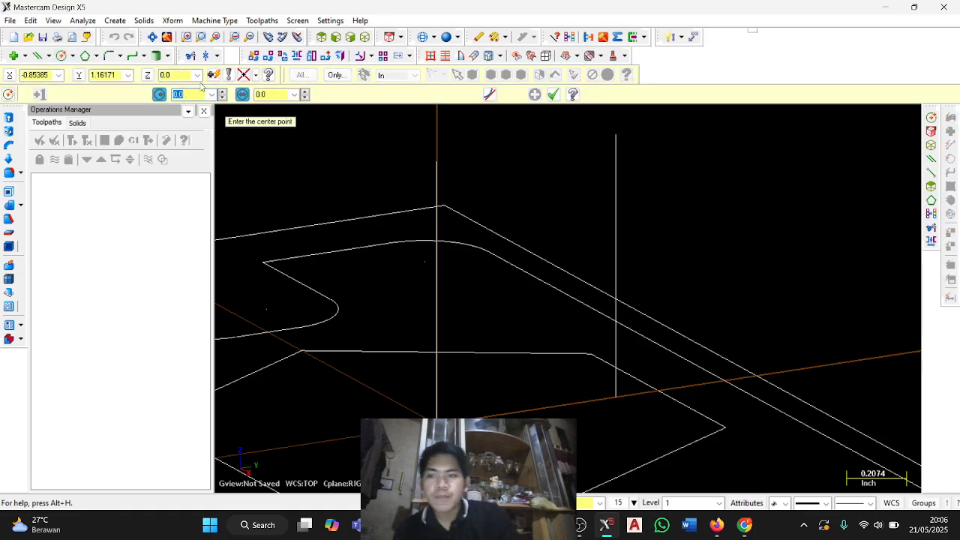
type("0.05")
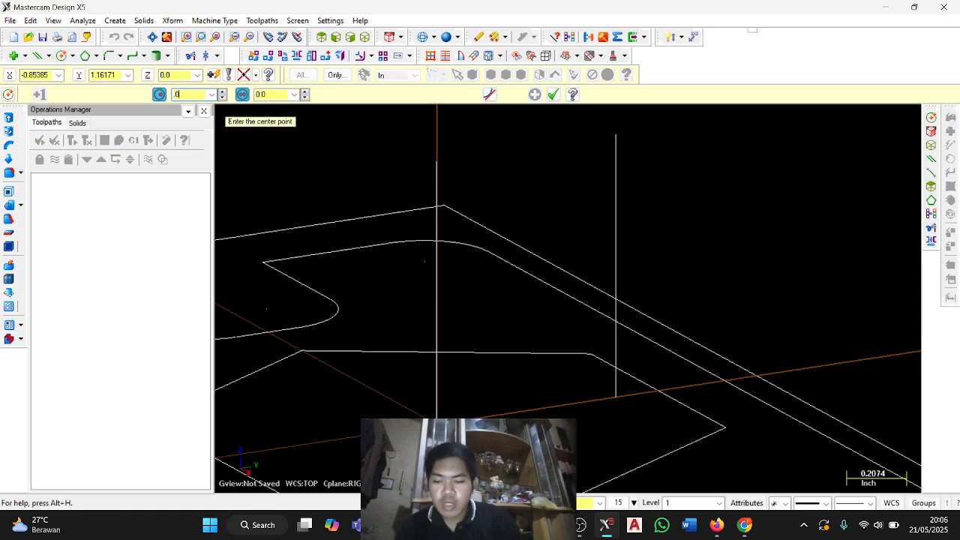
key("Return")
left_click(45, 75)
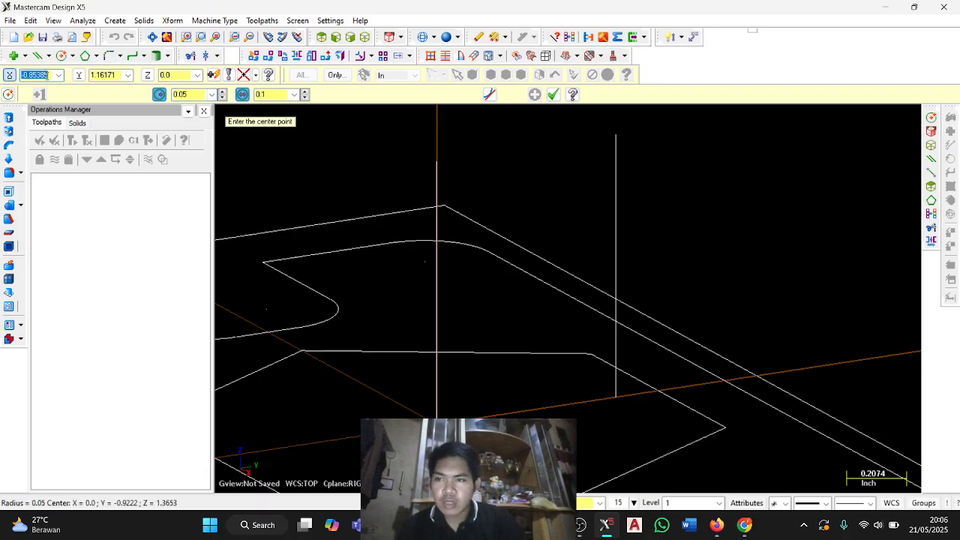
type("0.1")
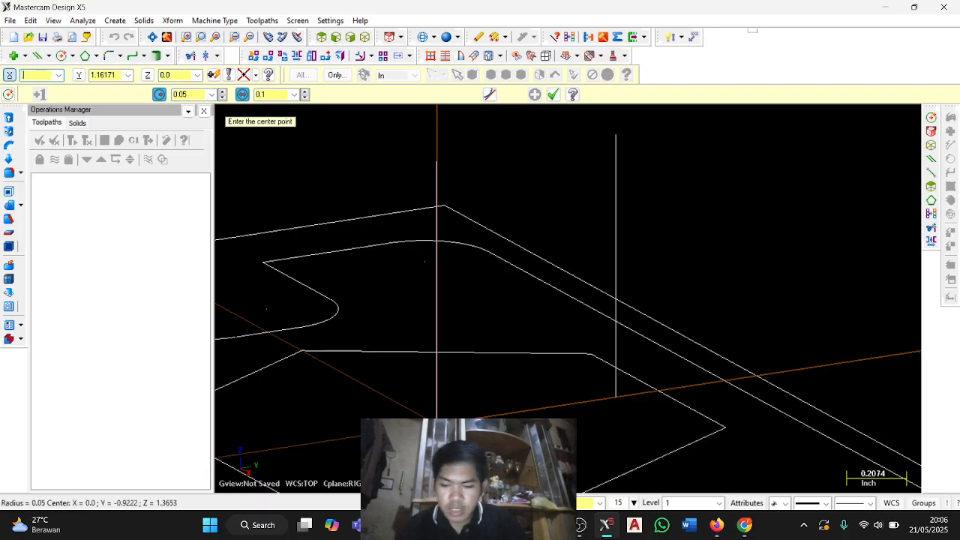
key("Tab")
key("BackSpace")
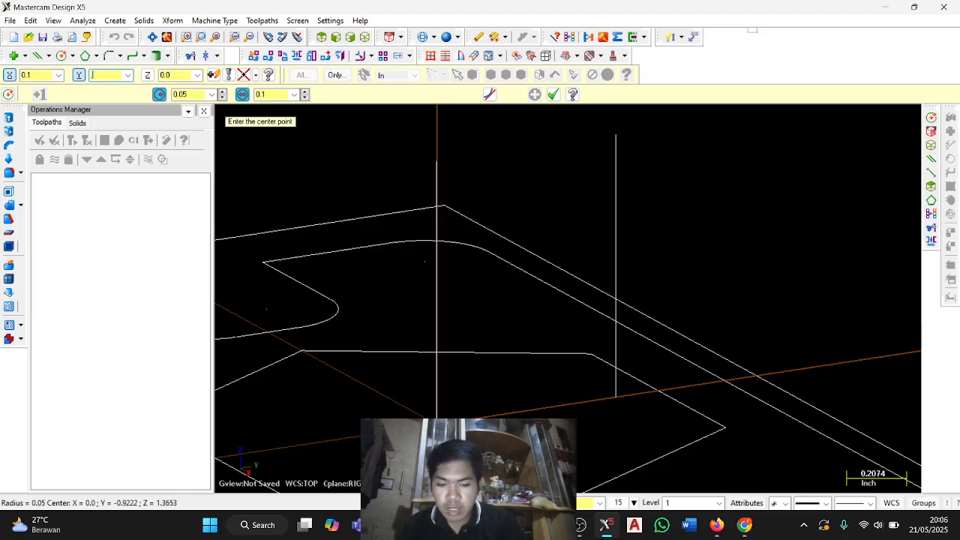
key("Tab")
key("Return")
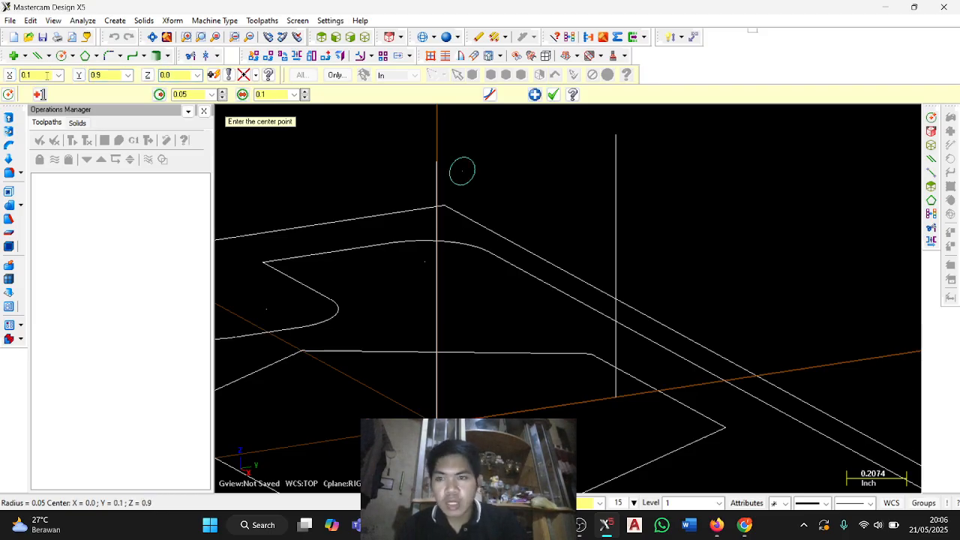
left_click(536, 96)
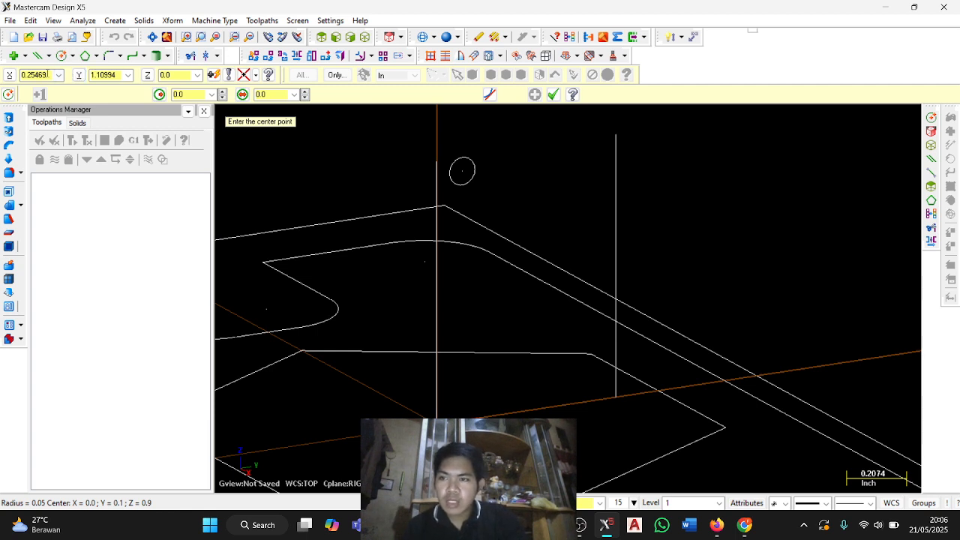
Create a second circle with a 0.05-inch radius centred at X 0.4, Y 0.75.
left_click(188, 95)
type("05")
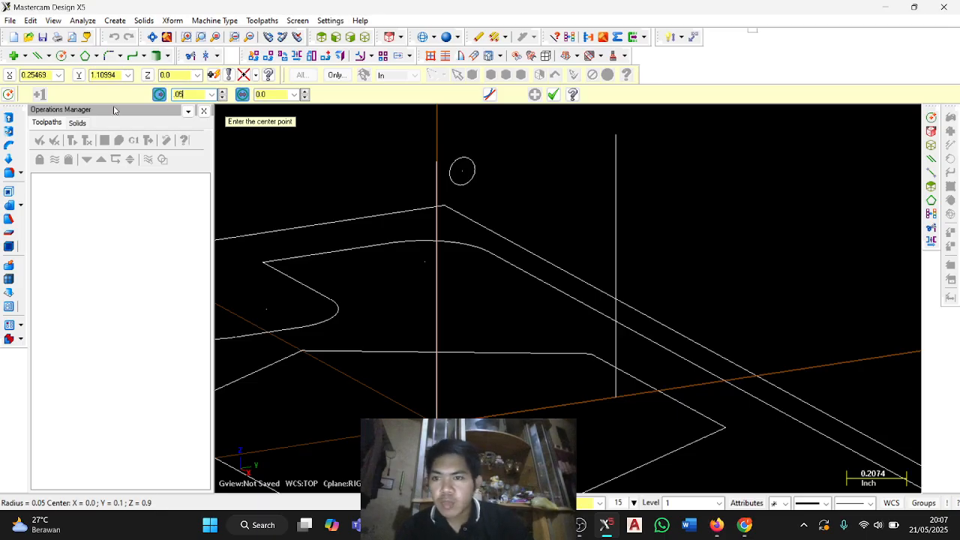
type(".05")
left_click(47, 75)
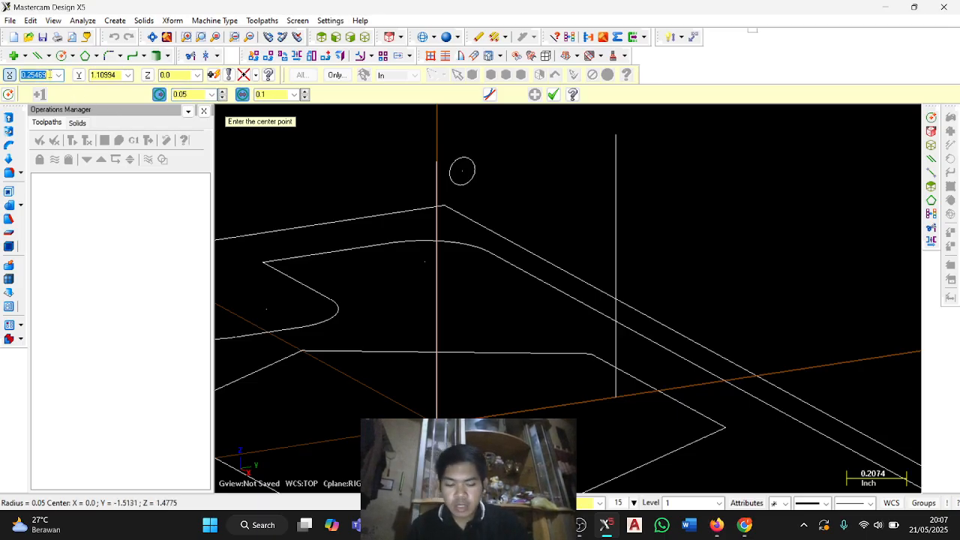
type("0.4")
key("Tab")
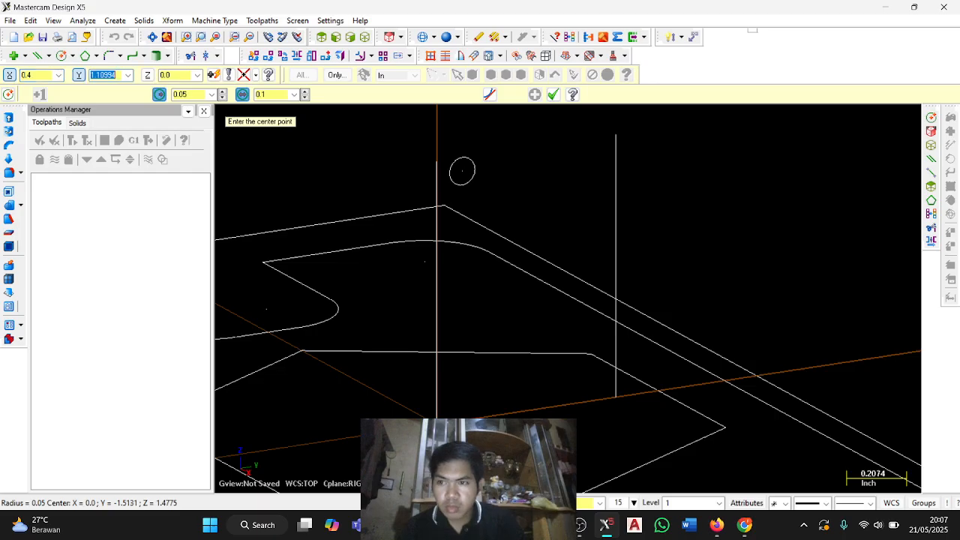
key("BackSpace")
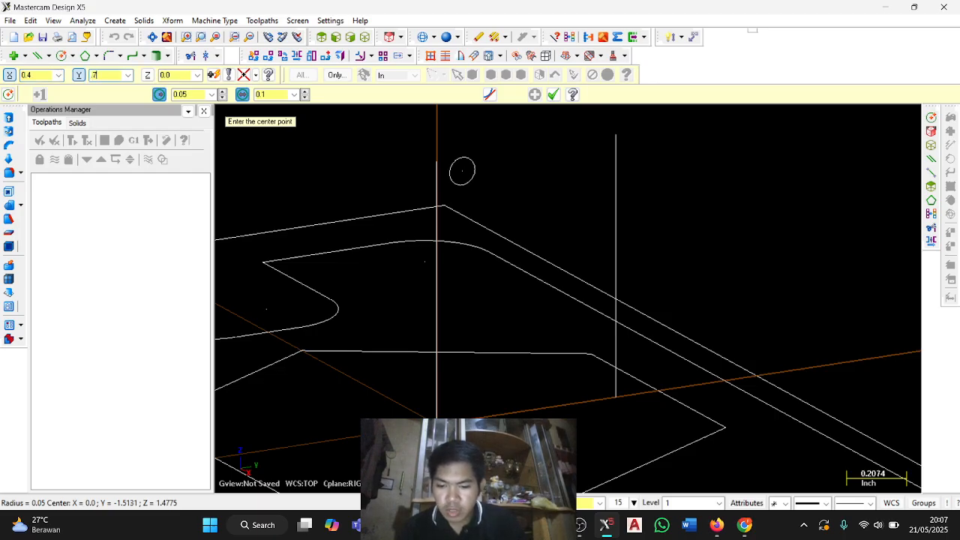
type("0.75")
key("Return")
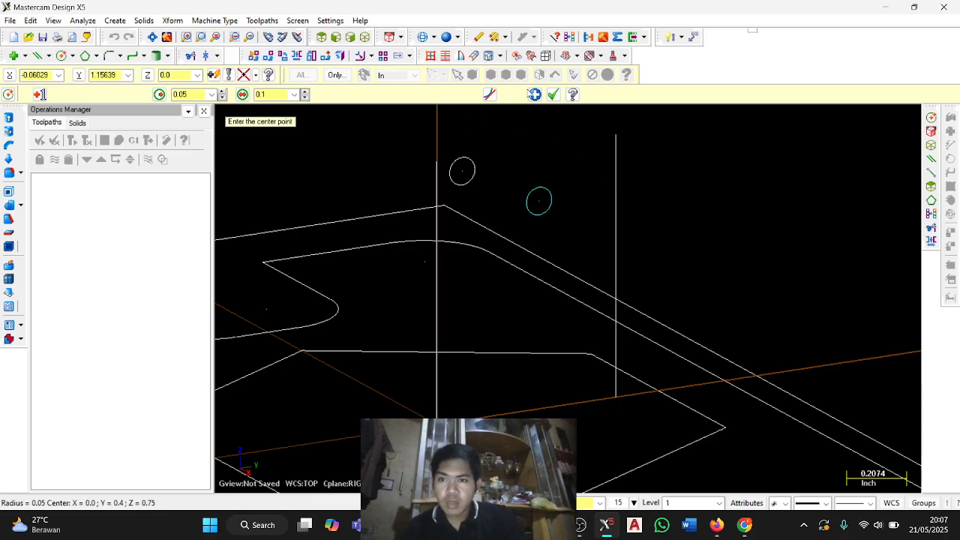
left_click(534, 94)
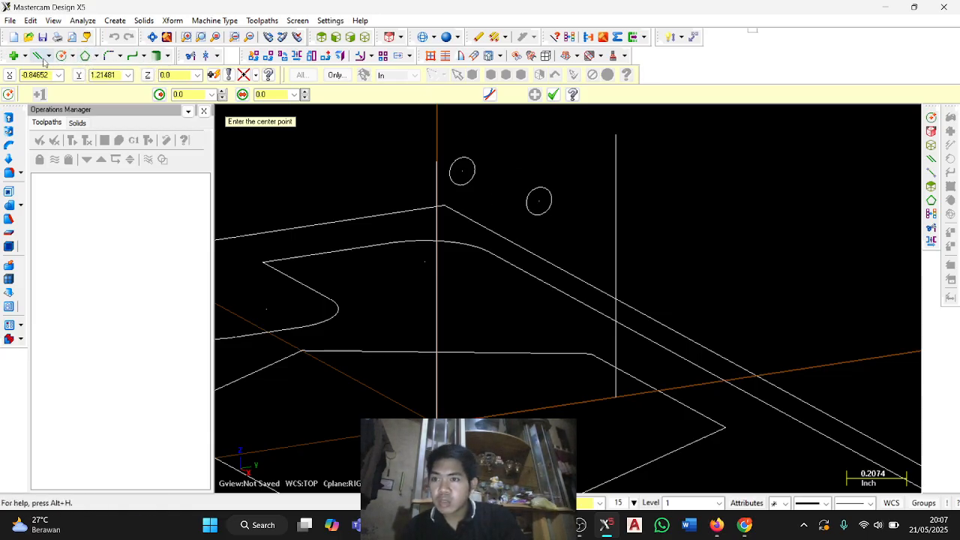
Create a third circle with a 0.05-inch radius centred at X 0.65, Y 0.65, touching the offset vertical line.
left_click(191, 94)
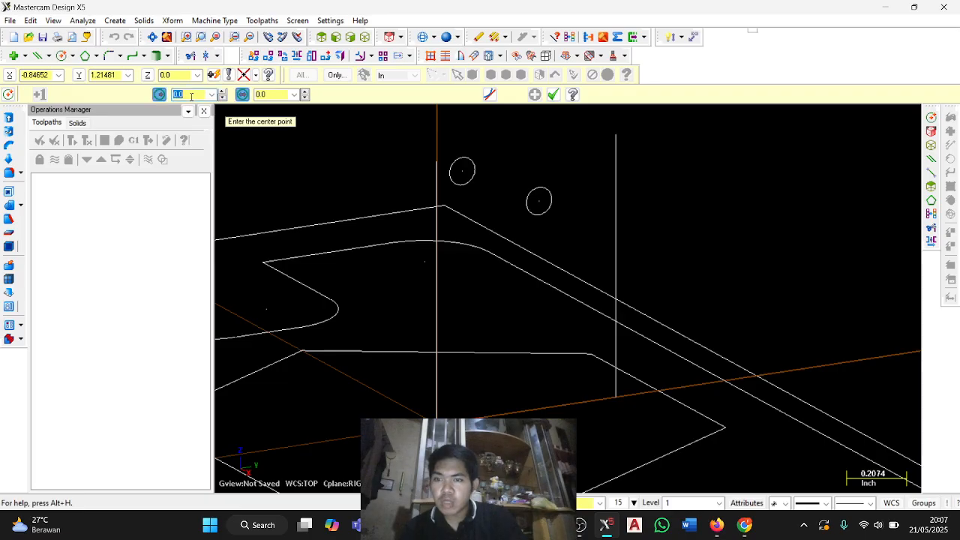
type("1")
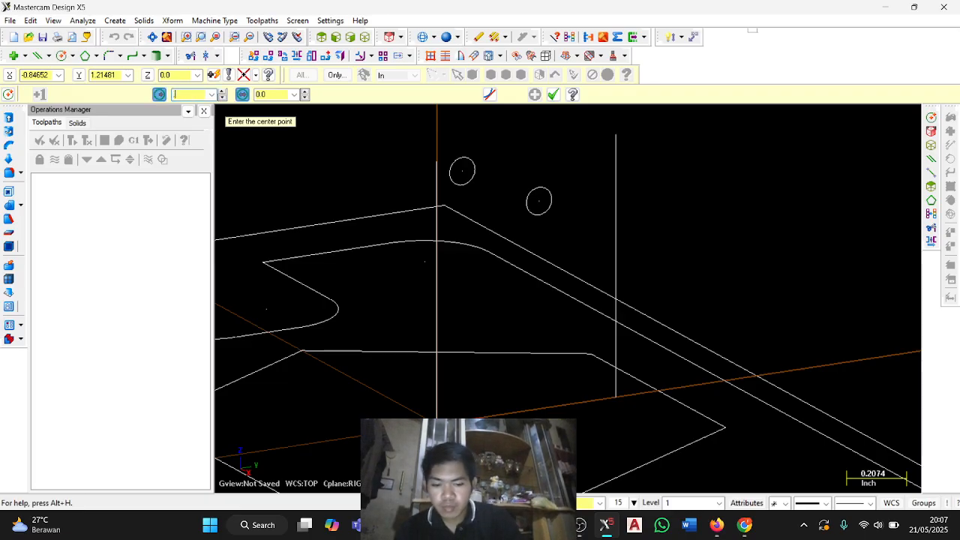
key("Return")
key("shift+Tab")
key("shift+Tab")
key("shift+Tab")
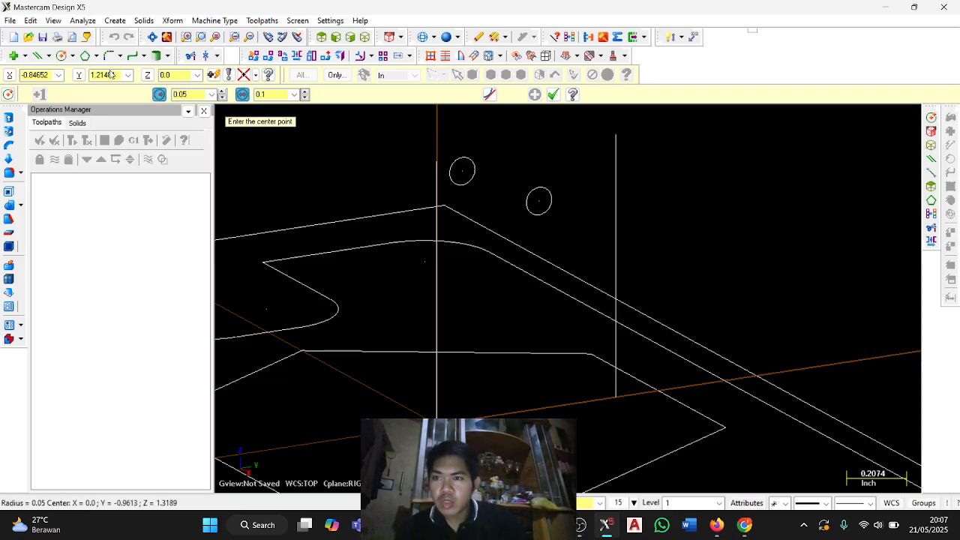
key("BackSpace")
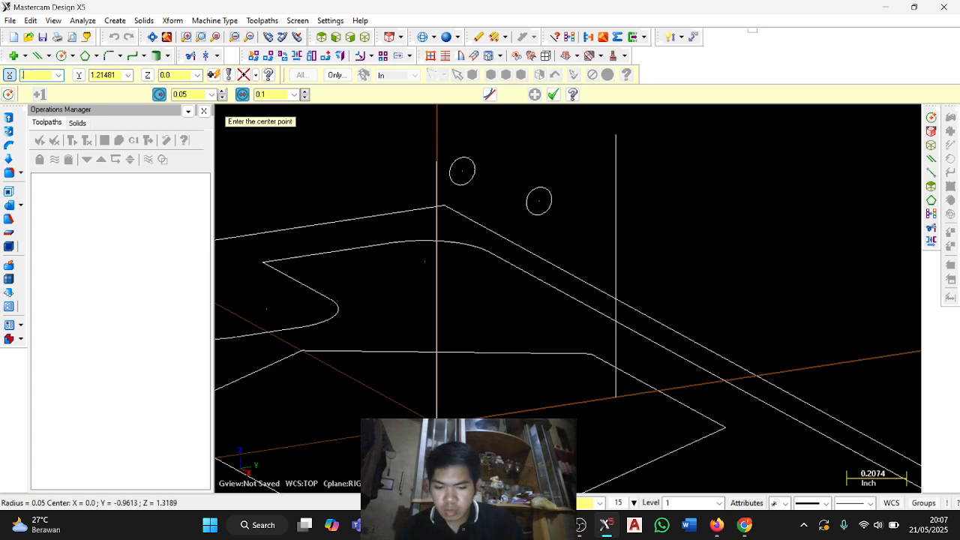
key("Tab")
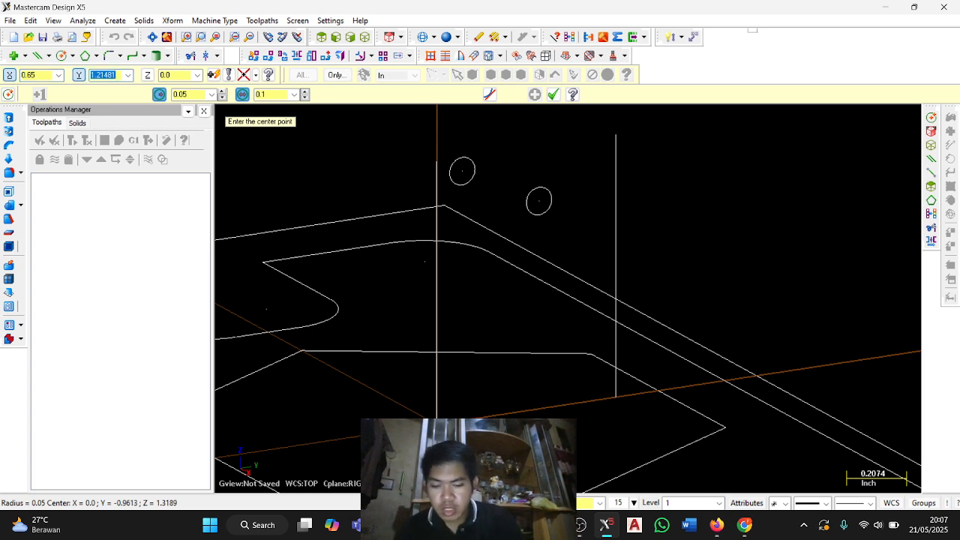
type("0.65")
key("Return")
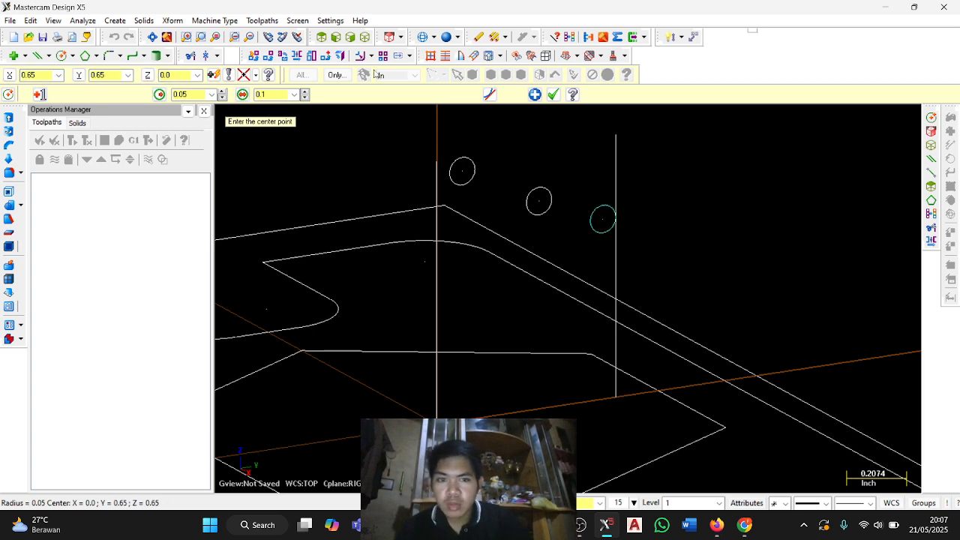
scroll(635, 233, "up", 2)
scroll(613, 198, "down", 3)
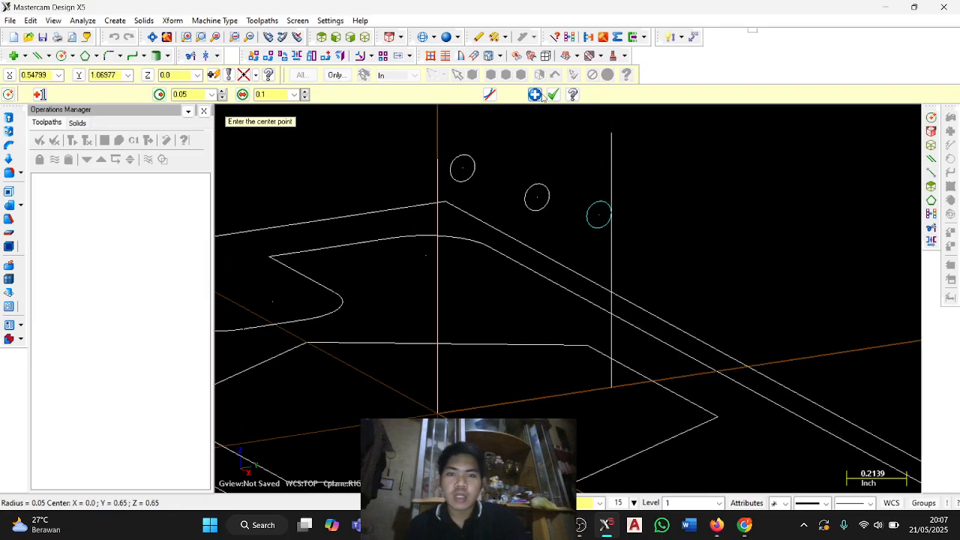
left_click(534, 94)
Create a circle with a 0.125-inch radius centred at X 0.3, Y 0.924 on the Right plane.
left_click(188, 93)
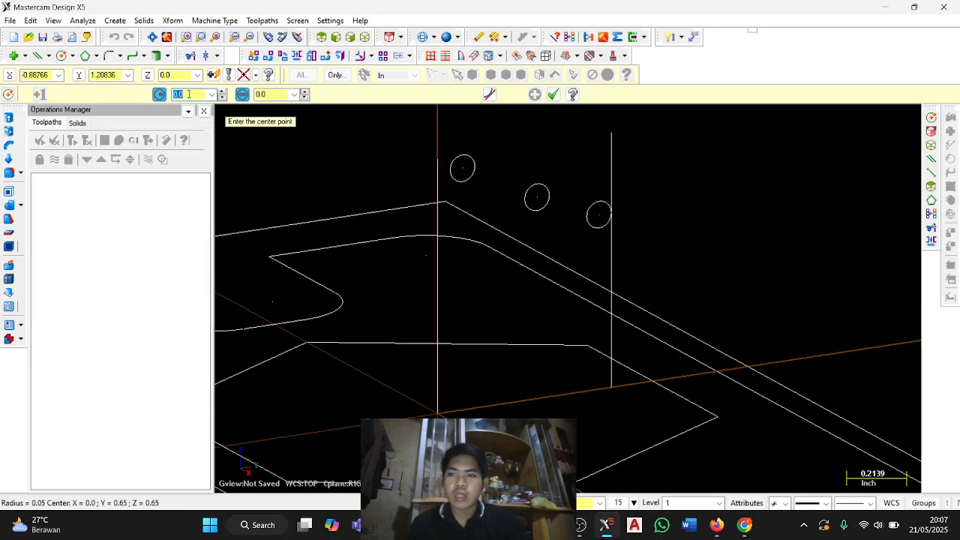
type(".125")
key("Return")
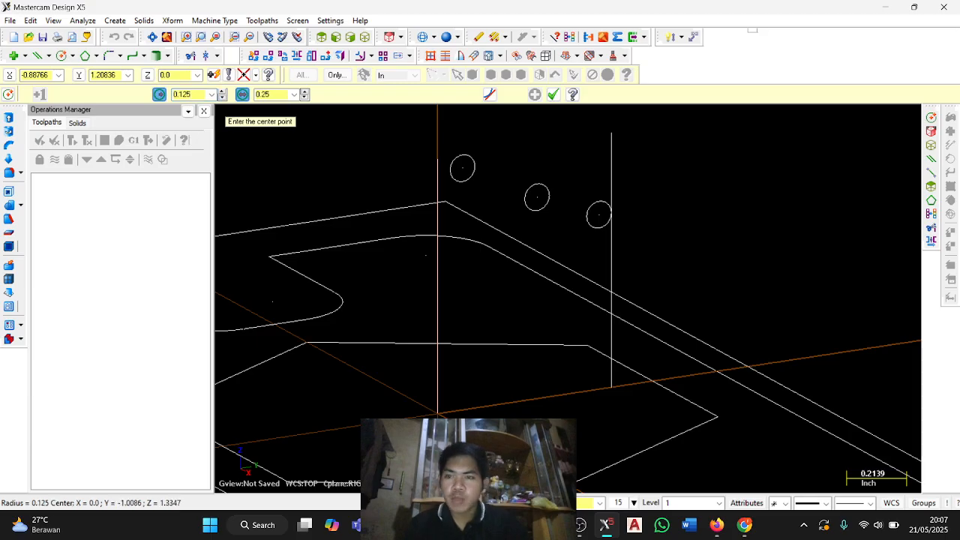
left_click(52, 73)
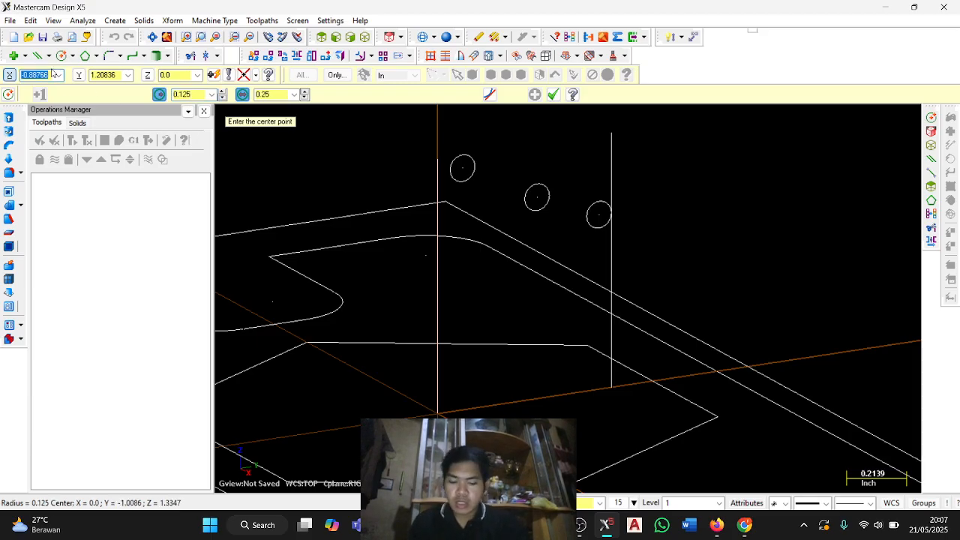
key("BackSpace")
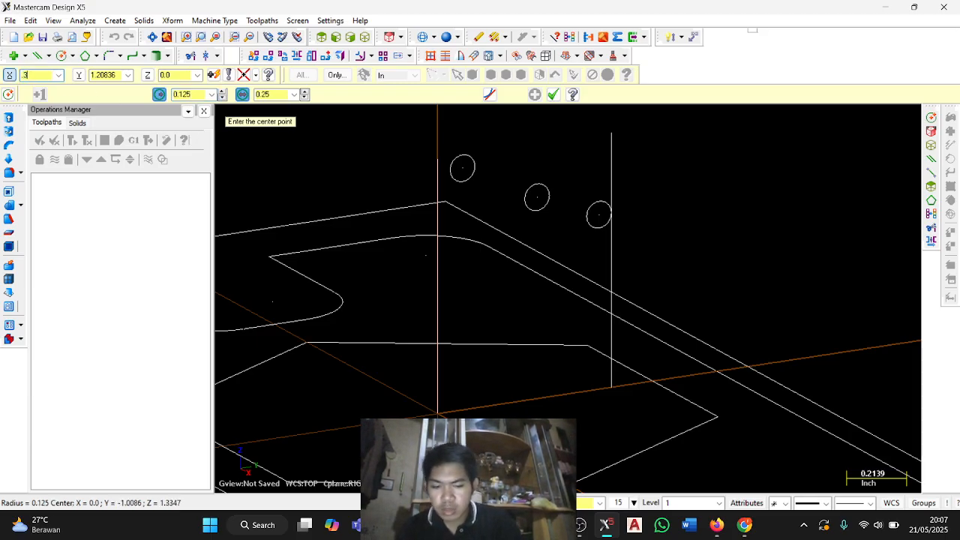
type("3")
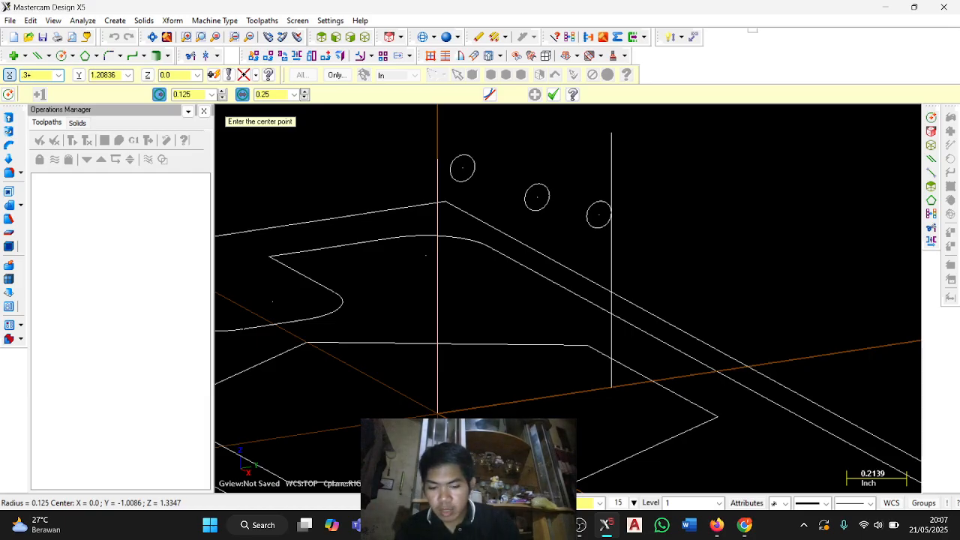
type("4")
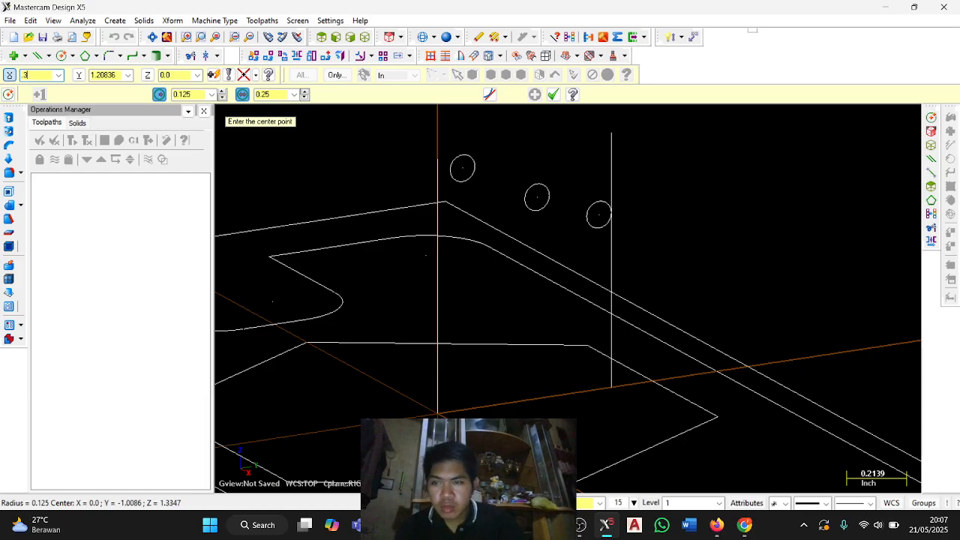
key("Tab")
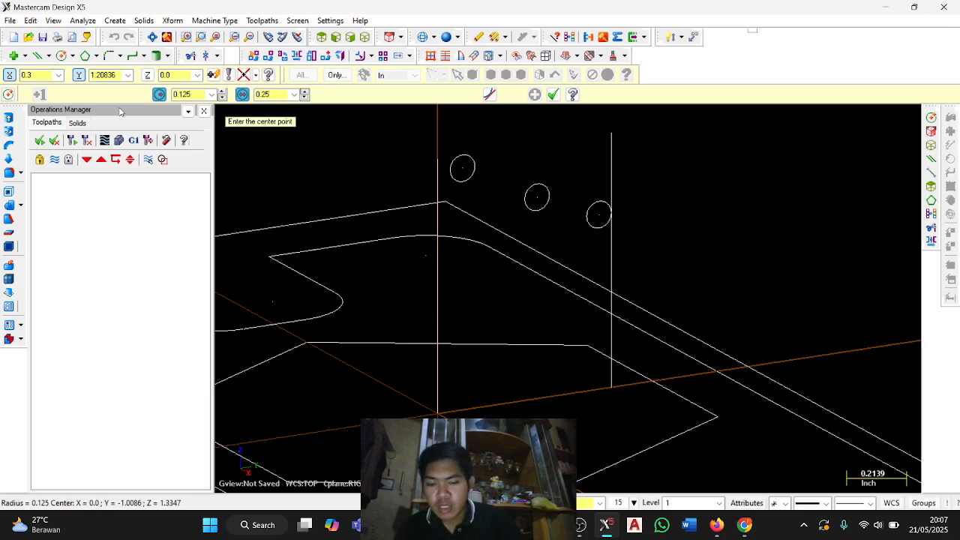
key("Tab")
type("8")
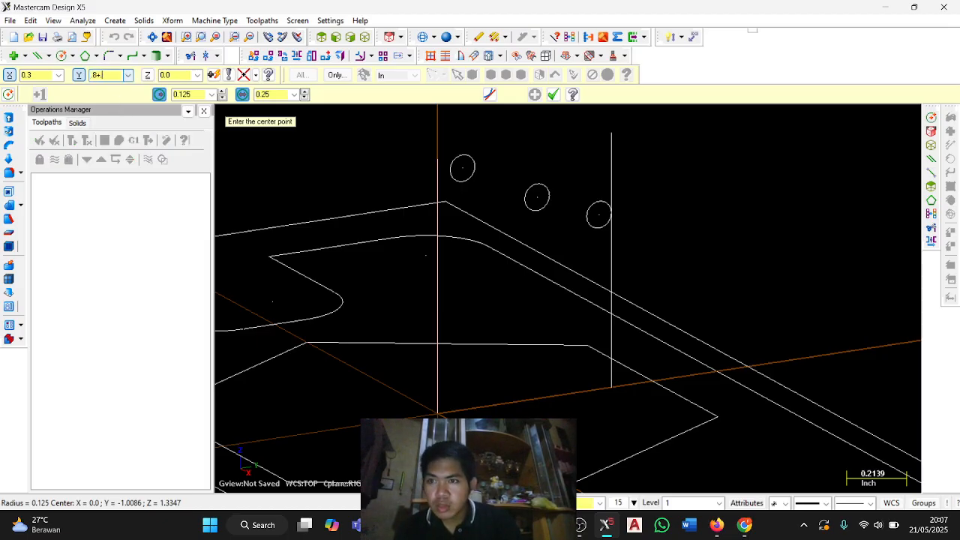
type("+.124")
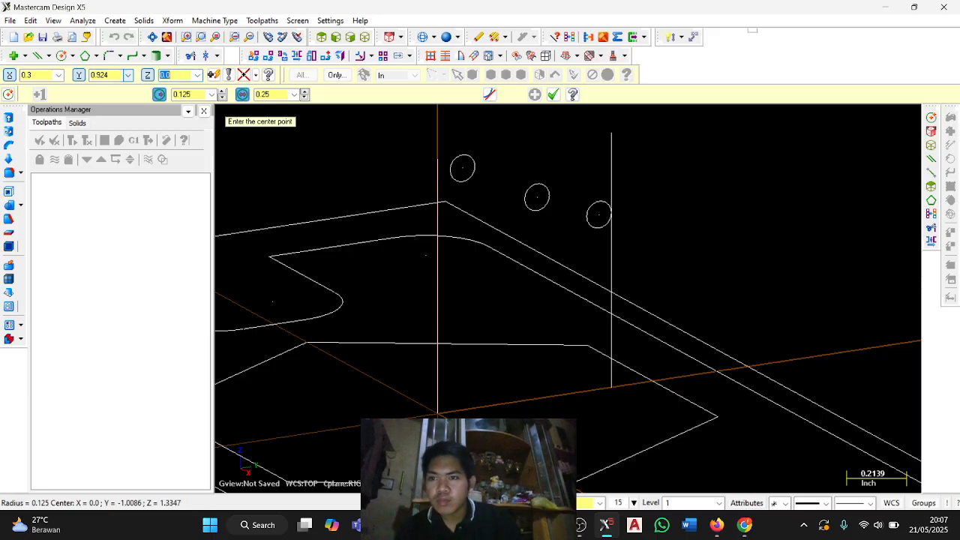
key("Return")
Try to correct the new 0.125-inch-radius circle's centre Y to 0.925, and delete that circle.
left_click(117, 74)
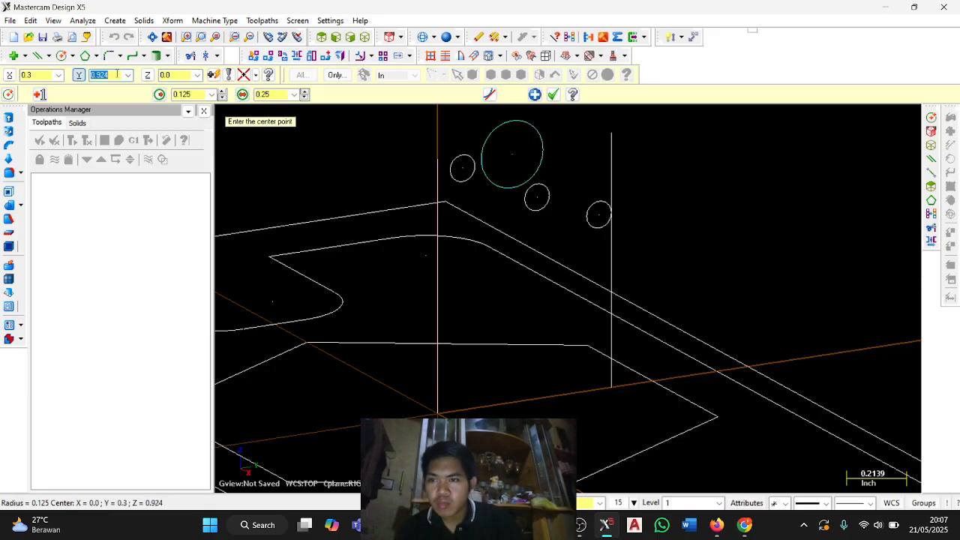
key("Tab")
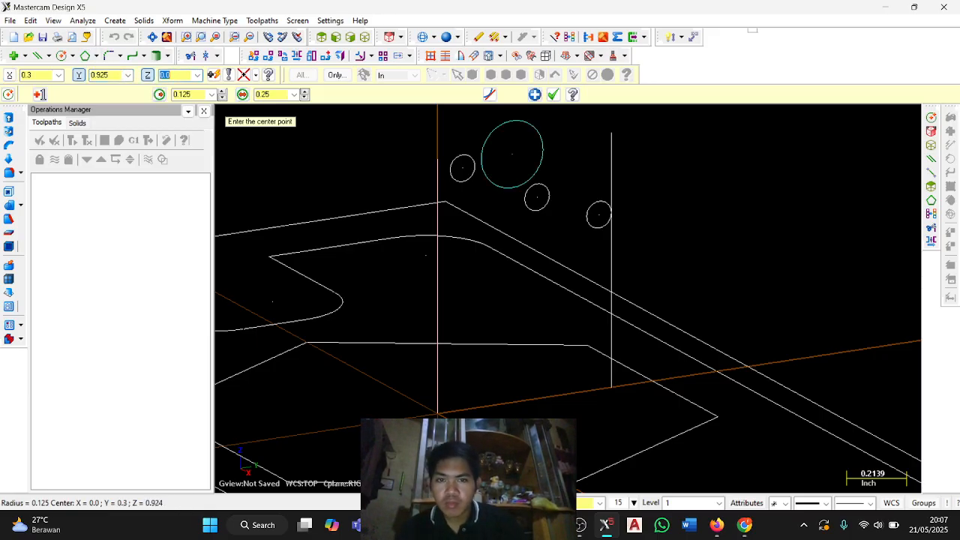
key("Return")
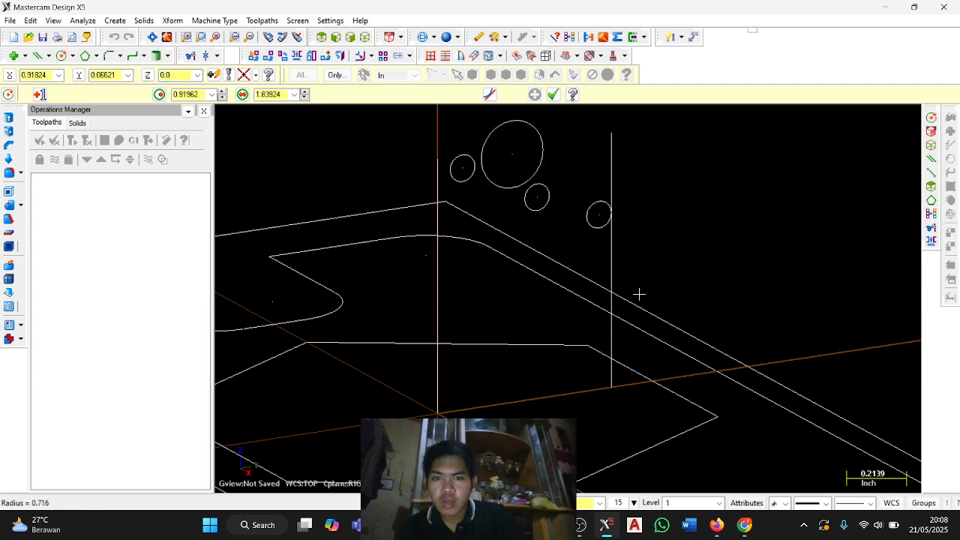
key("Escape")
key("Escape")
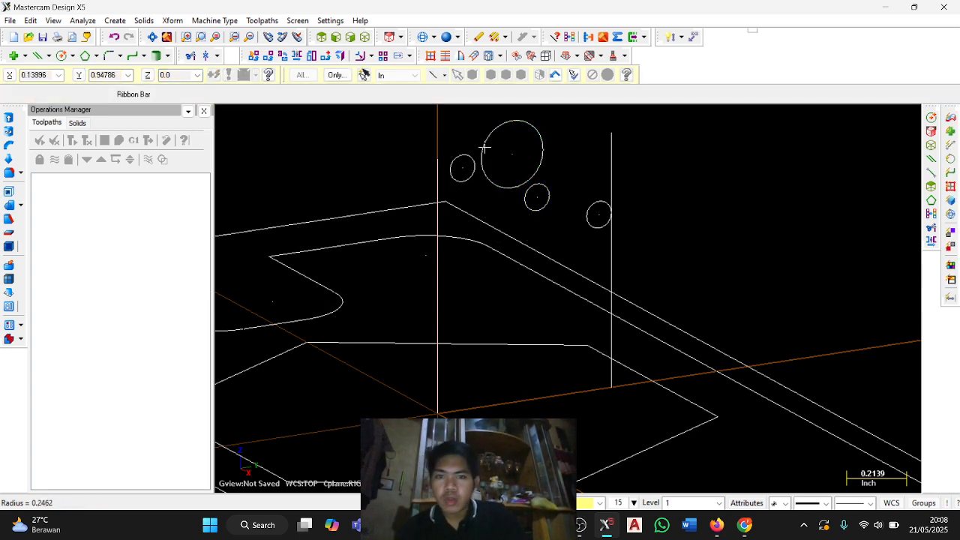
key("Delete")
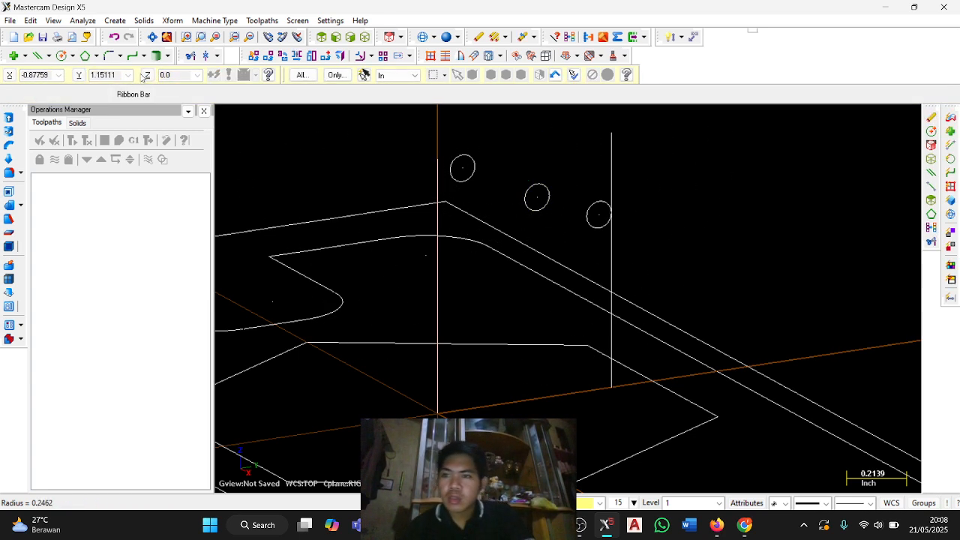
Create a circle with a 0.125-inch radius centred at X 0.3, Y 0.925 (0.8 + 0.125).
left_click(63, 57)
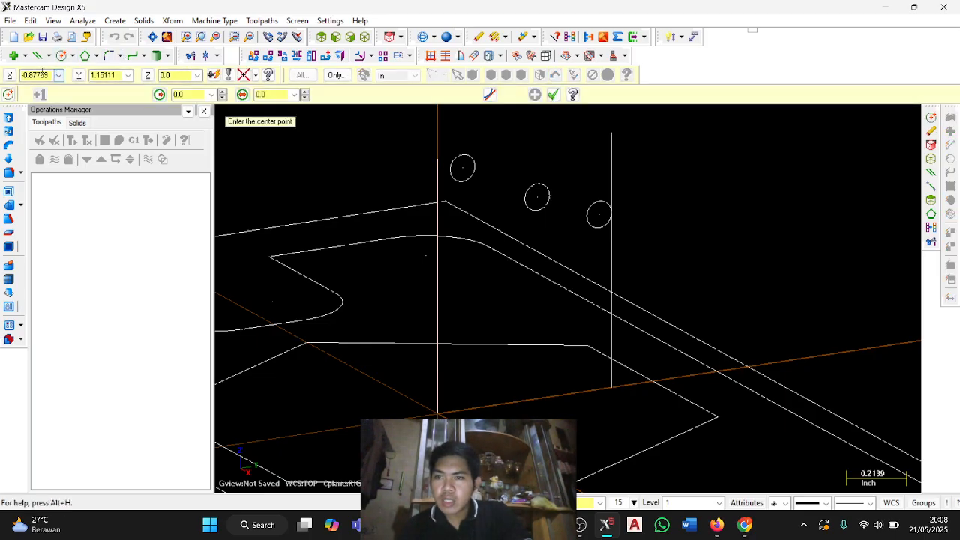
double_click(43, 75)
type("4")
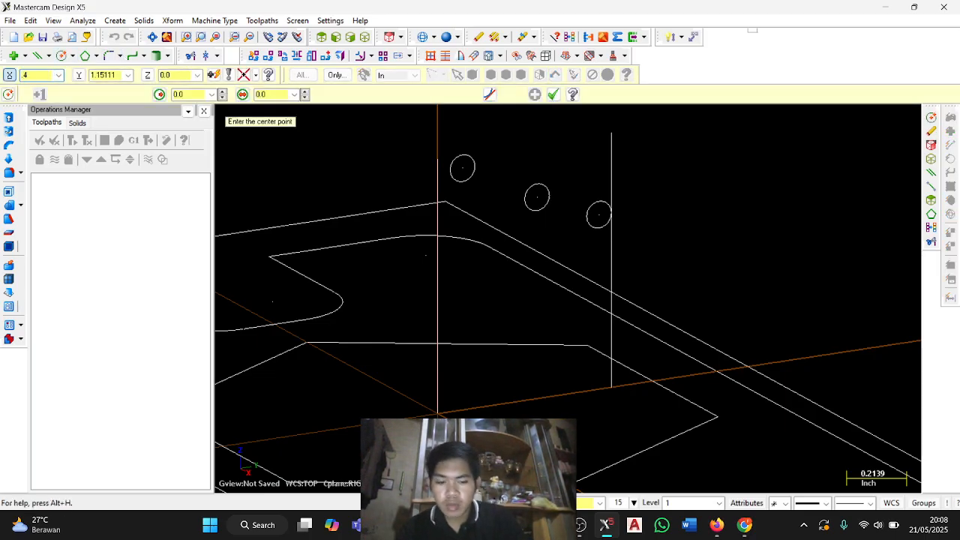
key("BackSpace")
type("0.3")
key("Tab")
key("BackSpace")
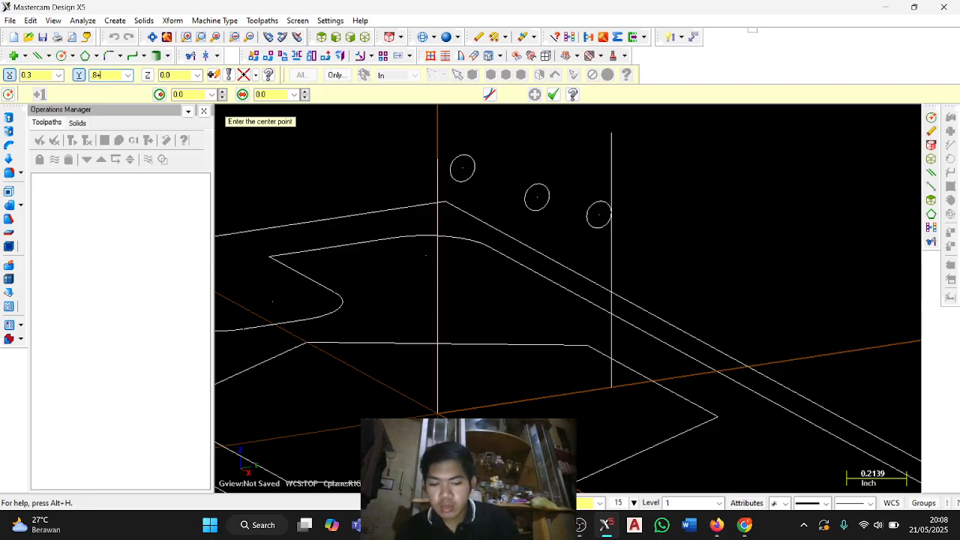
type(".8+.125")
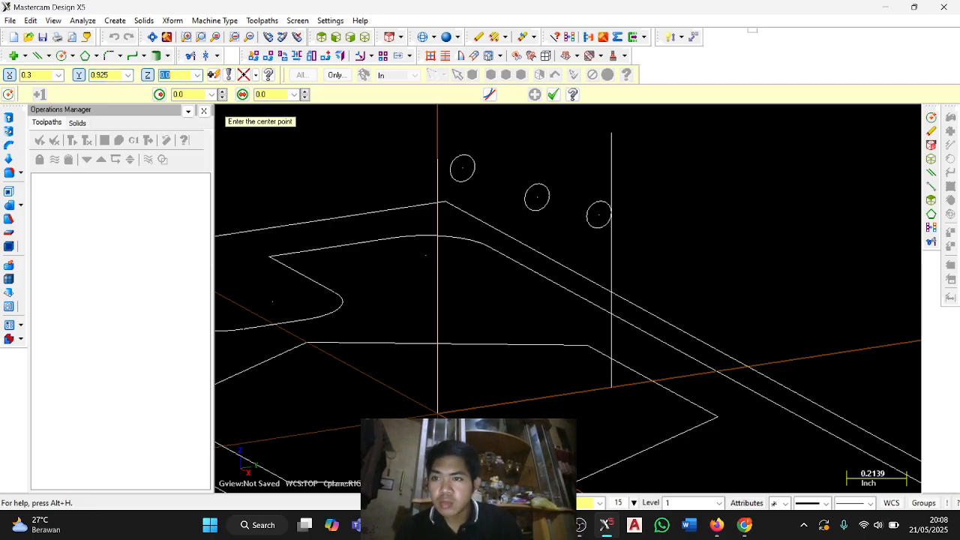
key("Return")
left_click(206, 99)
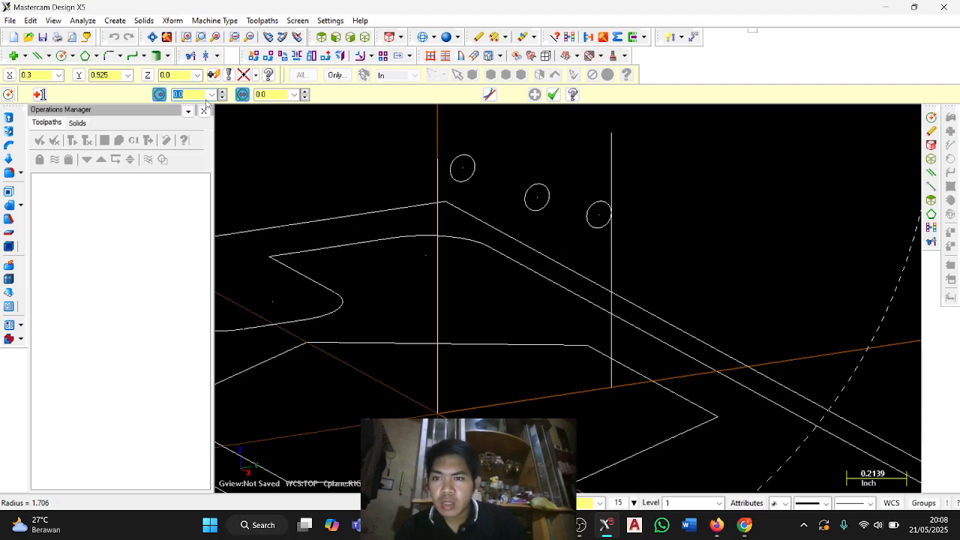
type("125")
key("Return")
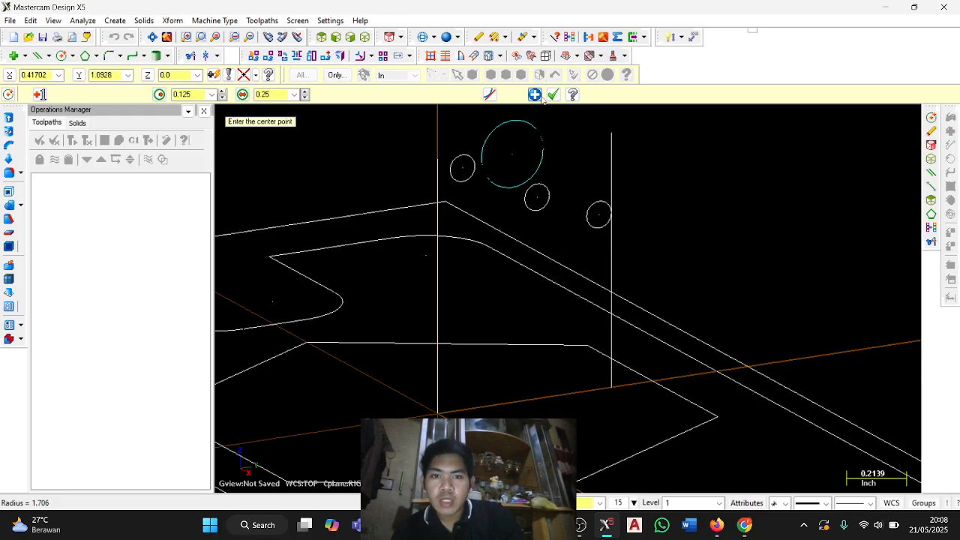
left_click(534, 94)
Create a second 0.125-inch-radius circle centred at X 0.6, Y 0.825 (0.7 + 0.125).
left_click(53, 76)
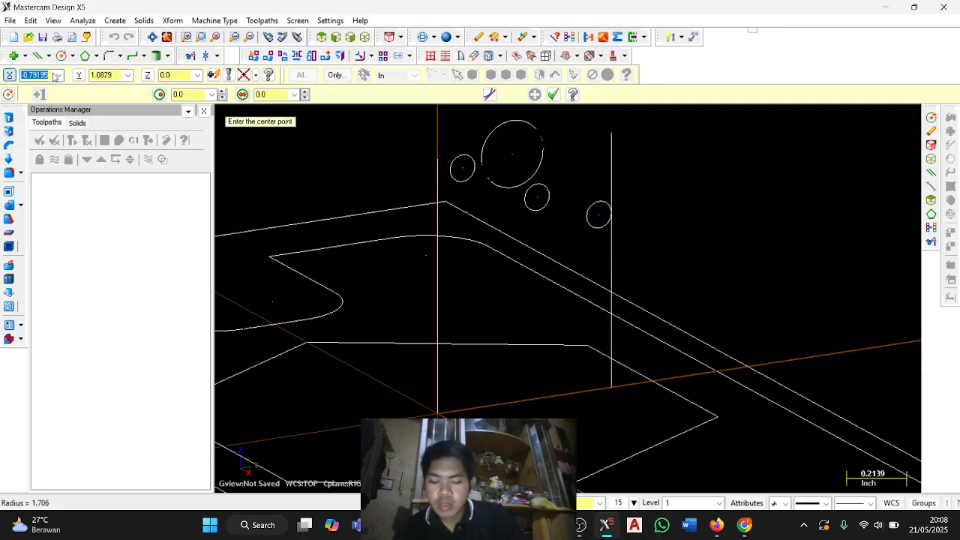
key("BackSpace")
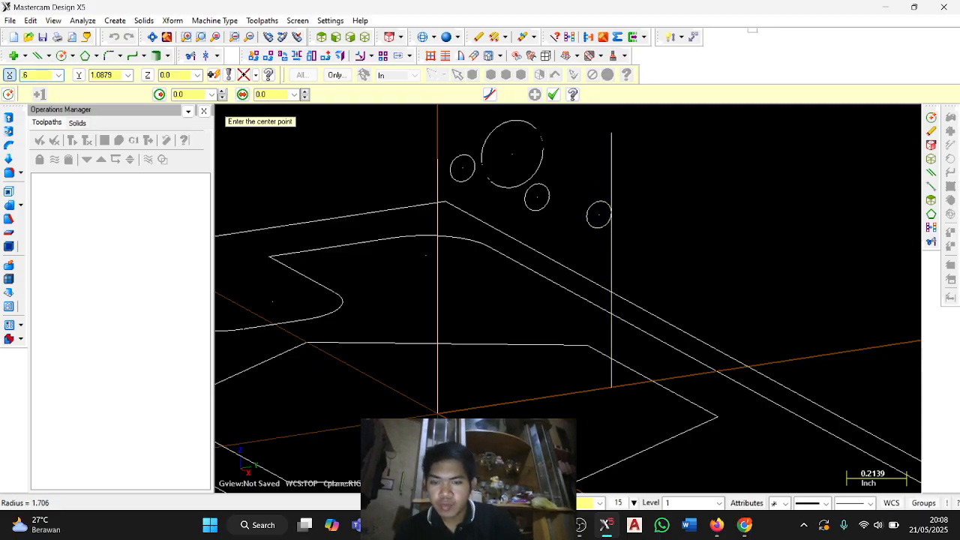
type(".6")
key("Tab")
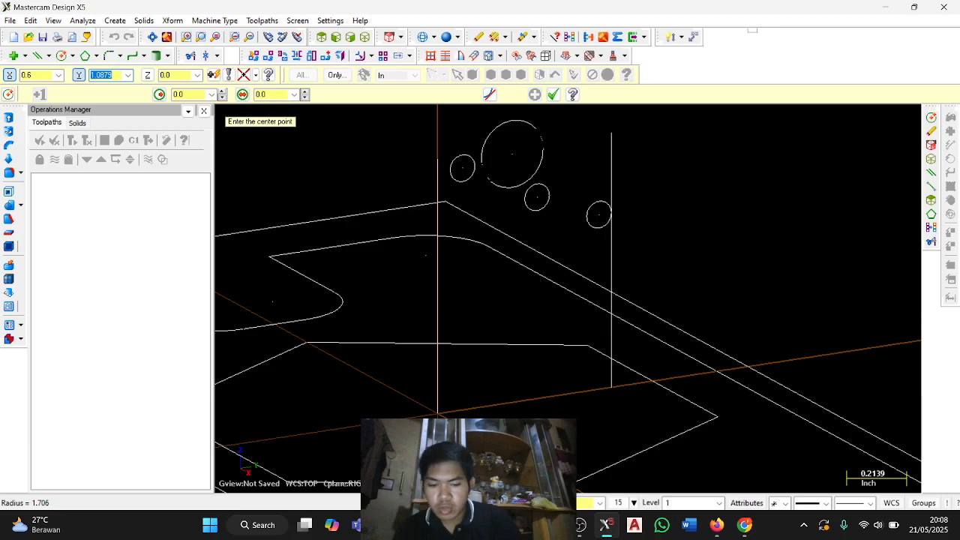
key("BackSpace")
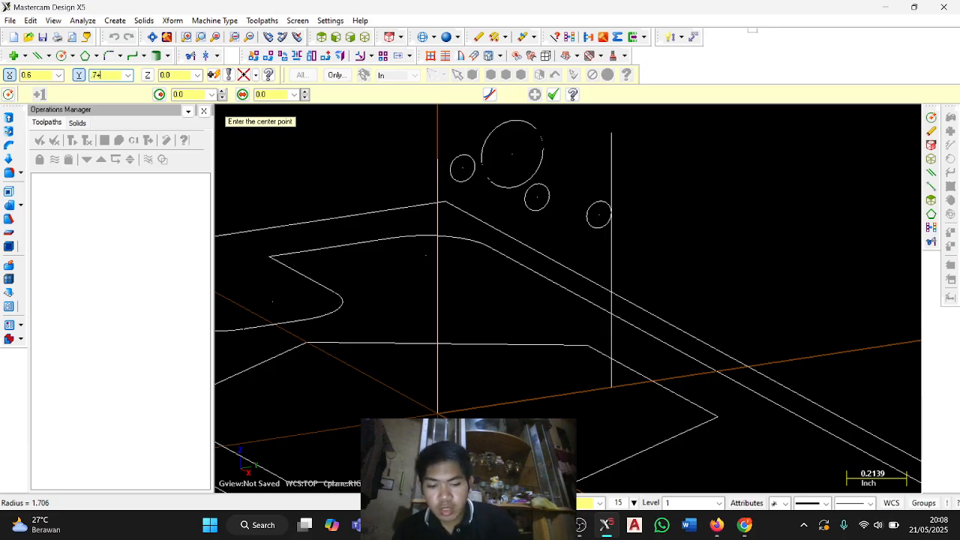
type(".7+.125")
key("Return")
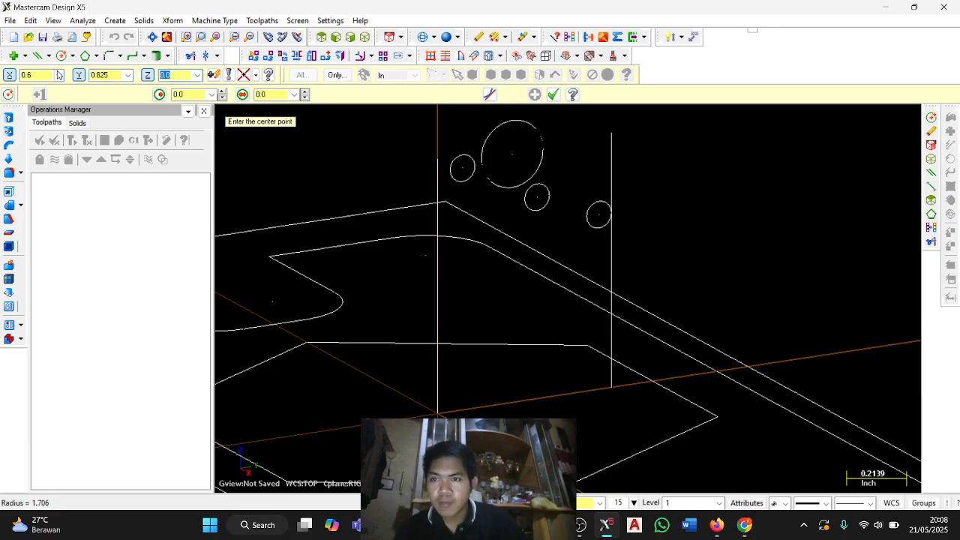
key("Return")
left_click(196, 94)
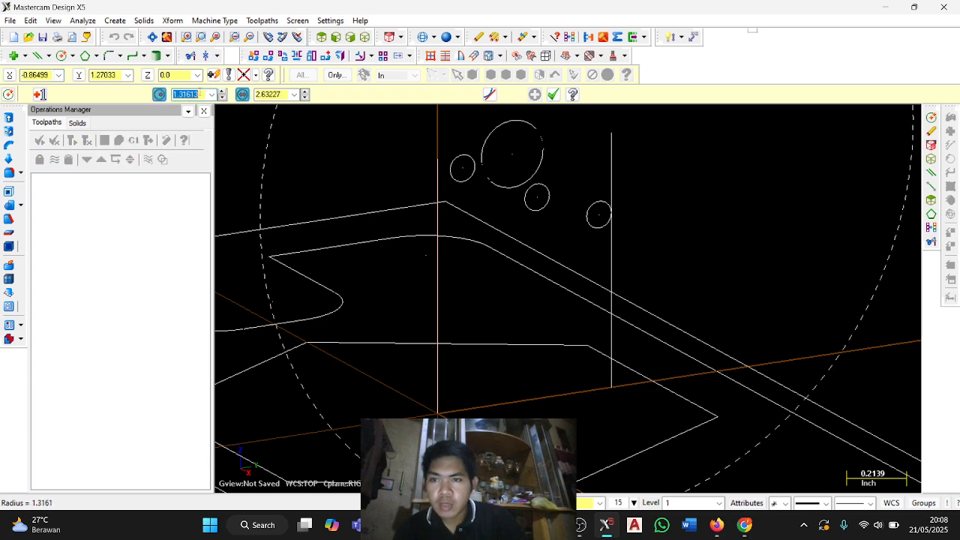
type("125")
key("Return")
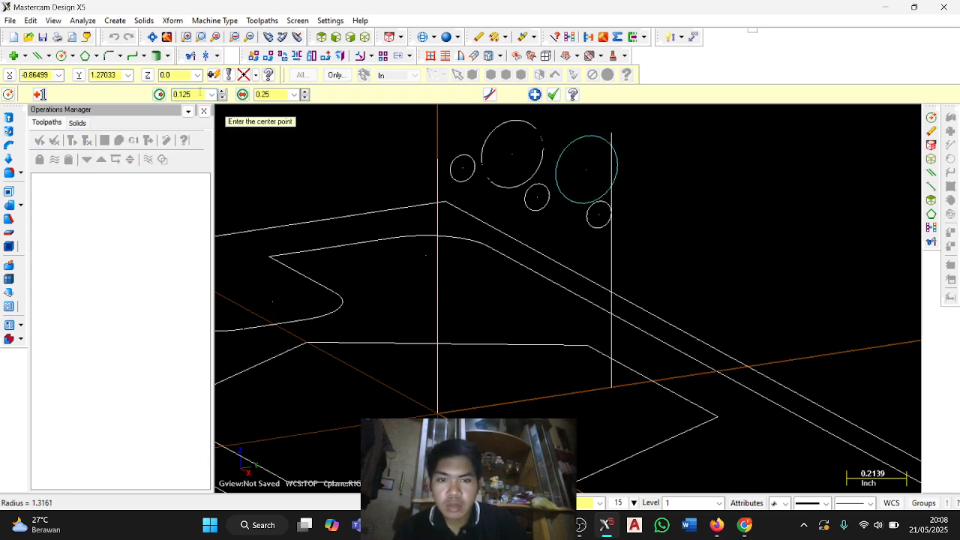
scroll(554, 178, "up", 3)
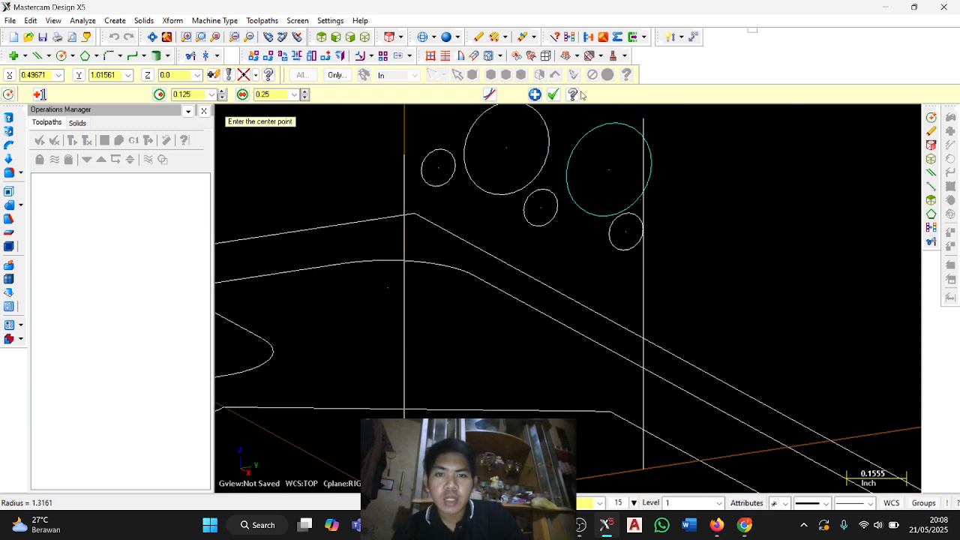
key("Escape")
Draw a horizontal line from the central vertical line's upper endpoint to the first small circle, and a tangent line from that circle to the first large circle.
scroll(548, 150, "up", 2)
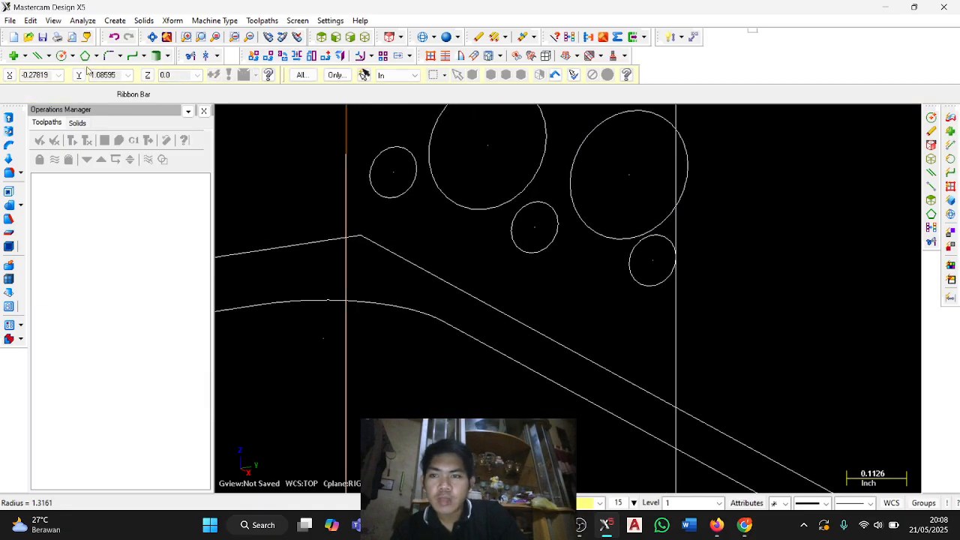
left_click(43, 55)
left_click(83, 73)
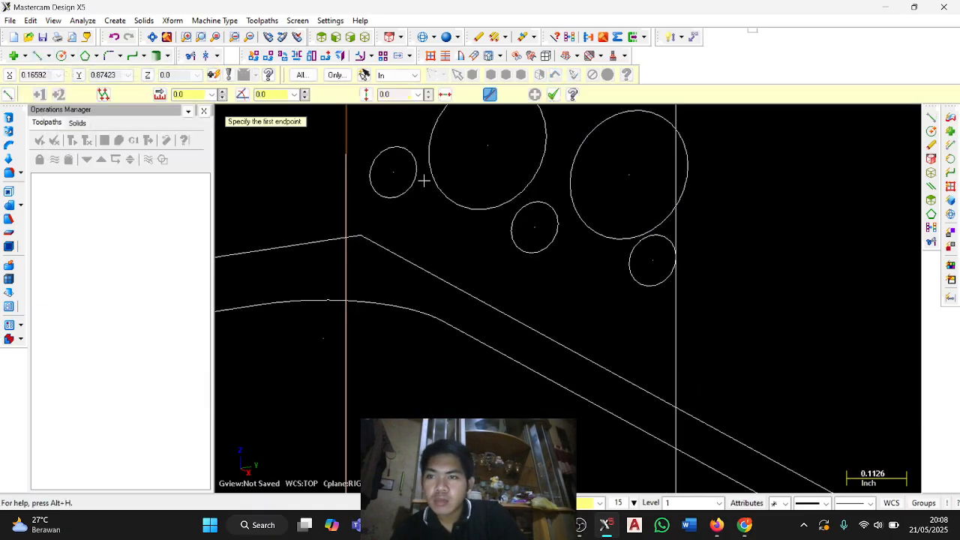
left_click(346, 154)
left_click(393, 148)
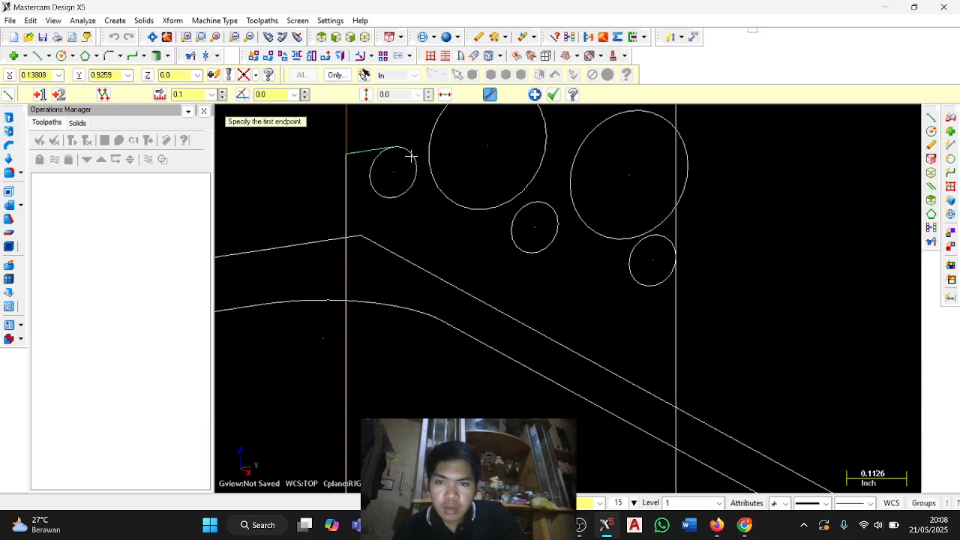
left_click(411, 155)
left_click(470, 211)
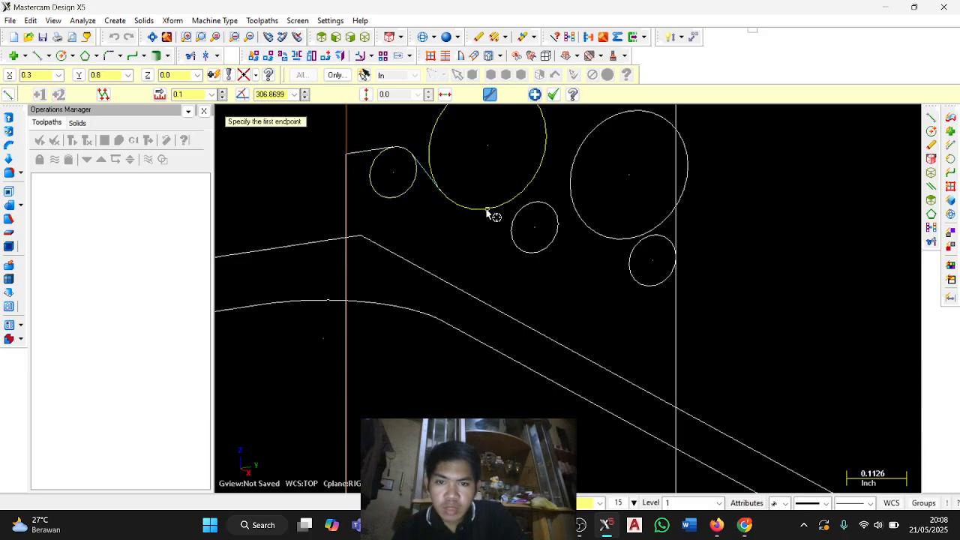
Connect the first large circle, second small circle, second large circle and third small circle in sequence with tangent lines.
left_click(483, 209)
left_click(537, 205)
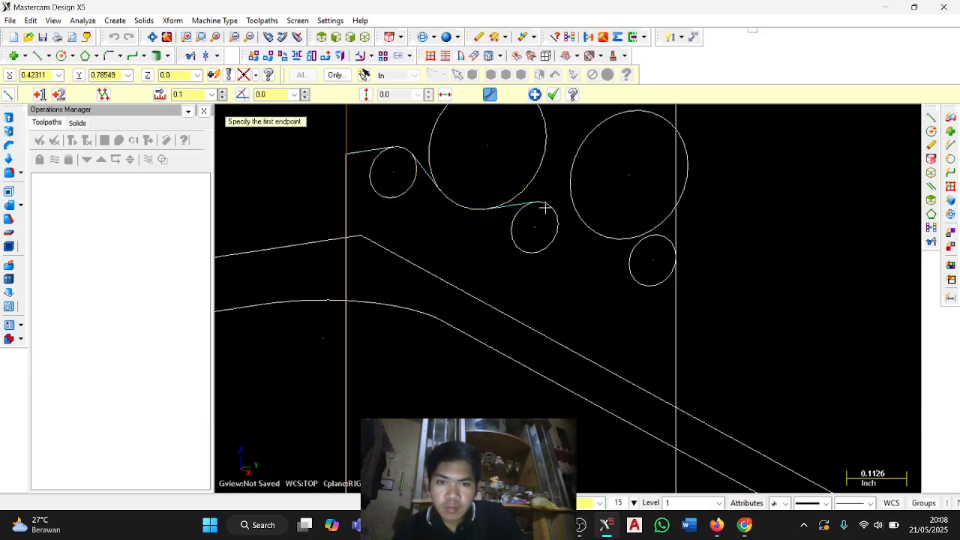
left_click(542, 209)
left_click(600, 234)
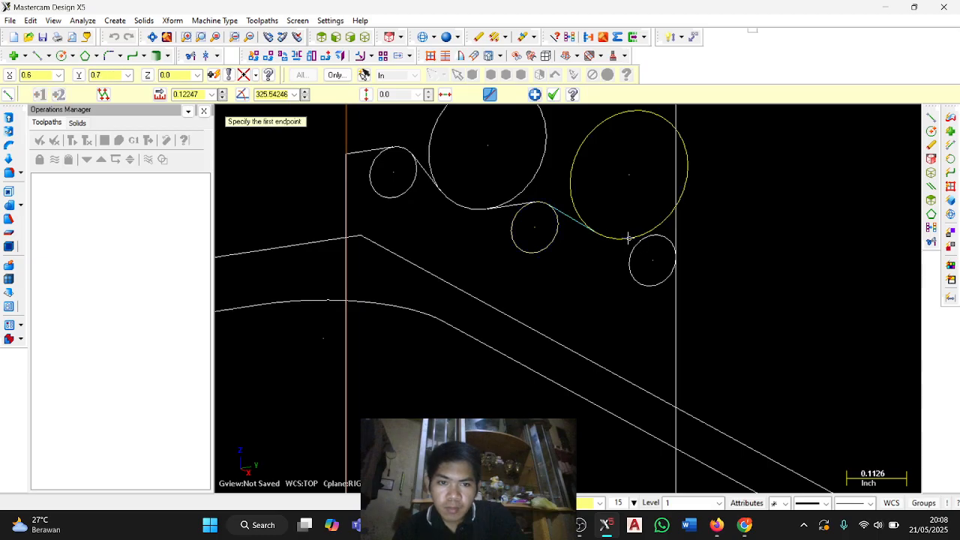
left_click(628, 239)
left_click(662, 238)
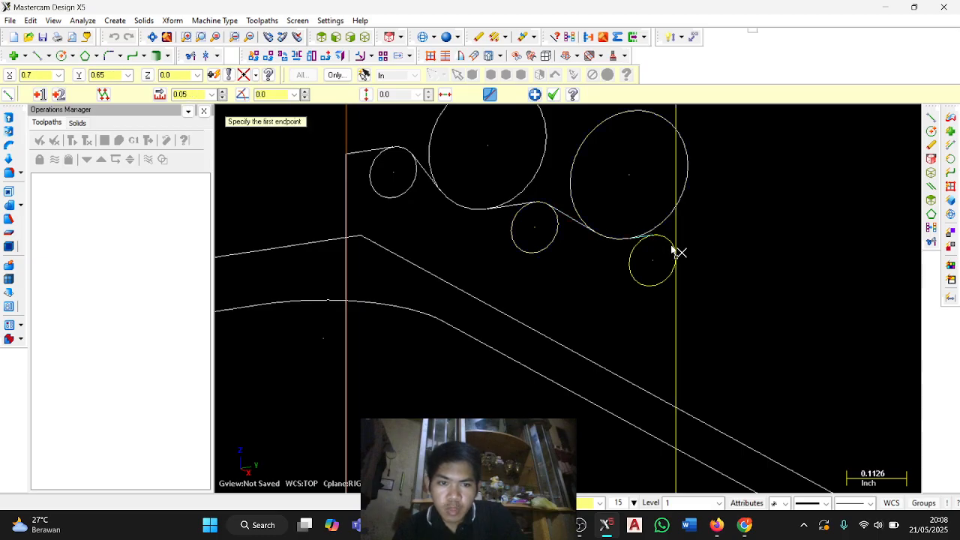
Trim away the unused portions of the three small circles with Divide, keeping only the rounded arcs between the profile lines.
scroll(691, 261, "up", 1)
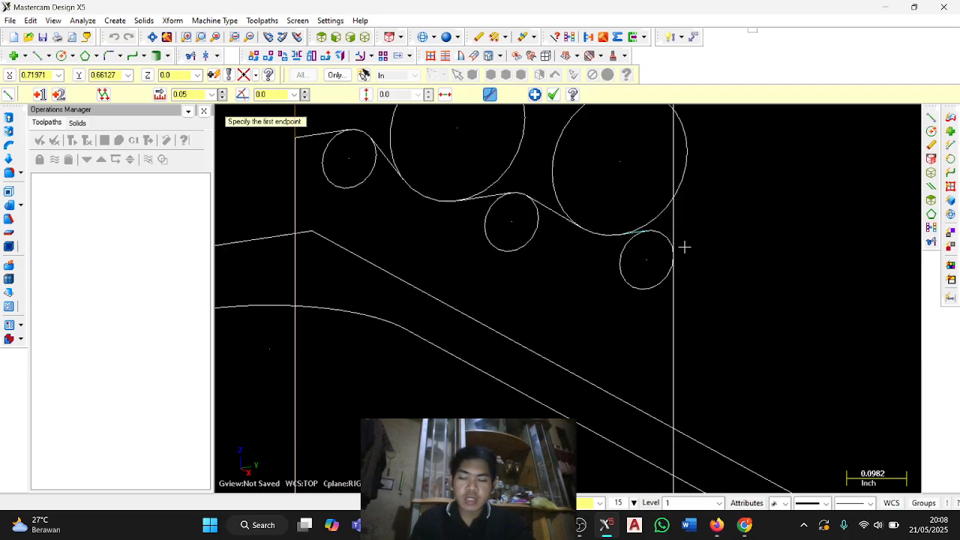
key("Escape")
scroll(683, 246, "down", 3)
scroll(511, 218, "up", 3)
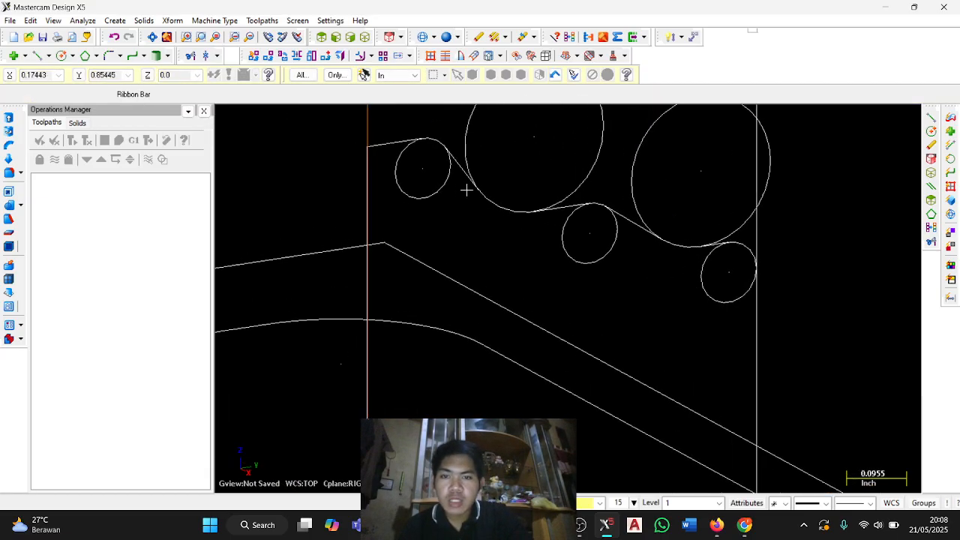
scroll(479, 203, "up", 1)
middle_click_drag(479, 203, 458, 352)
left_click(190, 56)
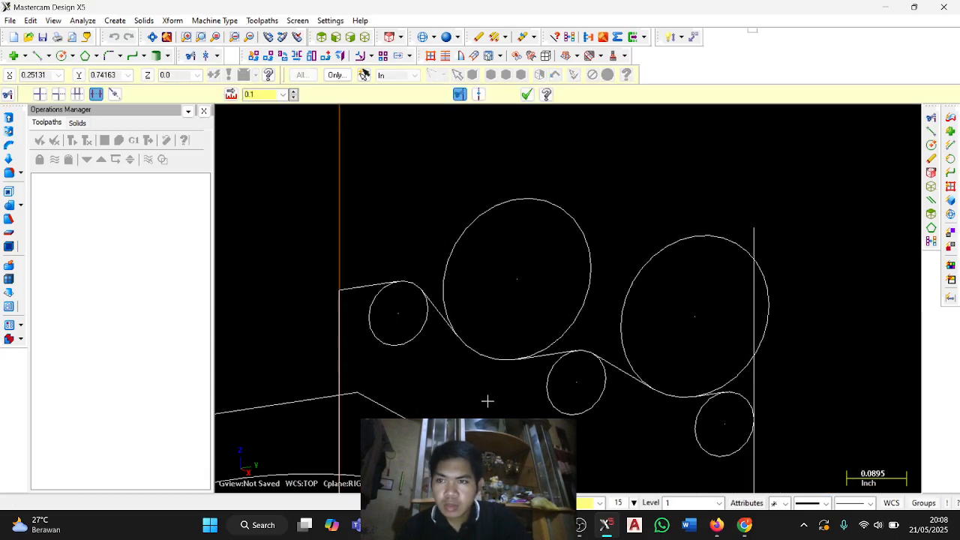
left_click(427, 311)
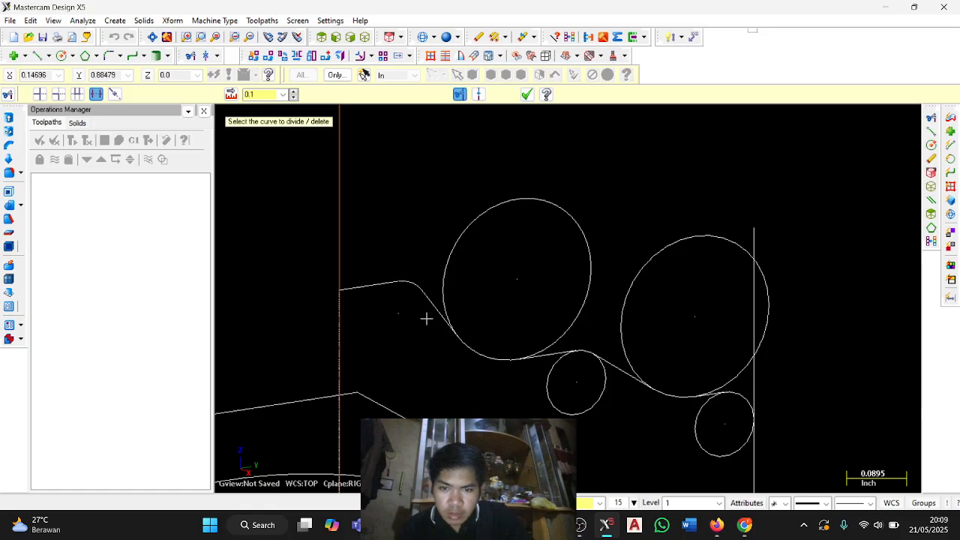
left_click(604, 383)
left_click(696, 415)
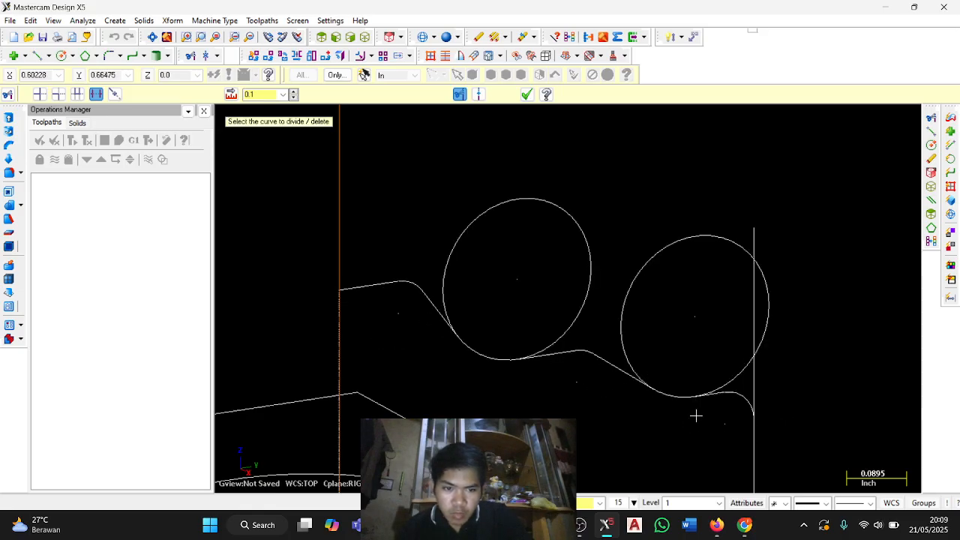
Remove the excess portions of the two large circles and the overhanging upper end of the outer vertical line.
left_click(764, 333)
left_click(754, 324)
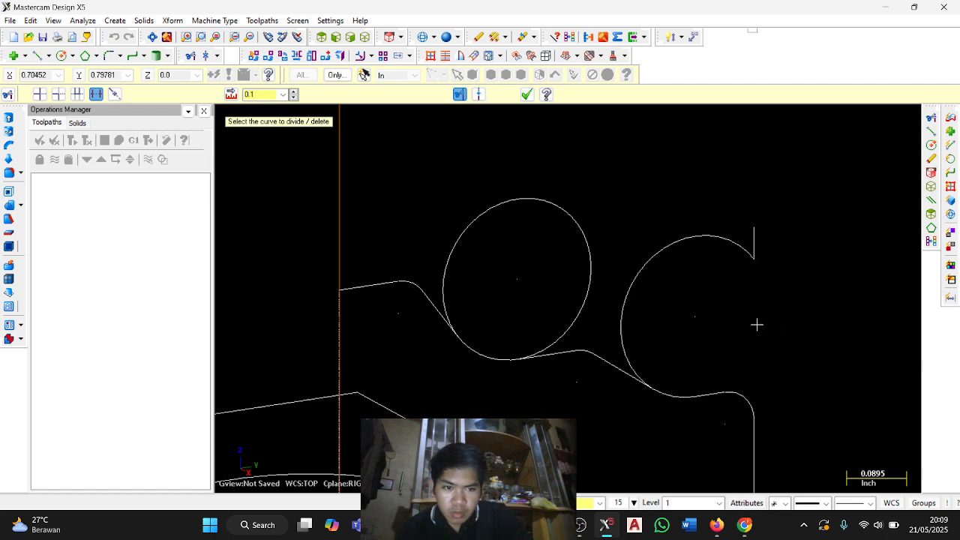
left_click(747, 249)
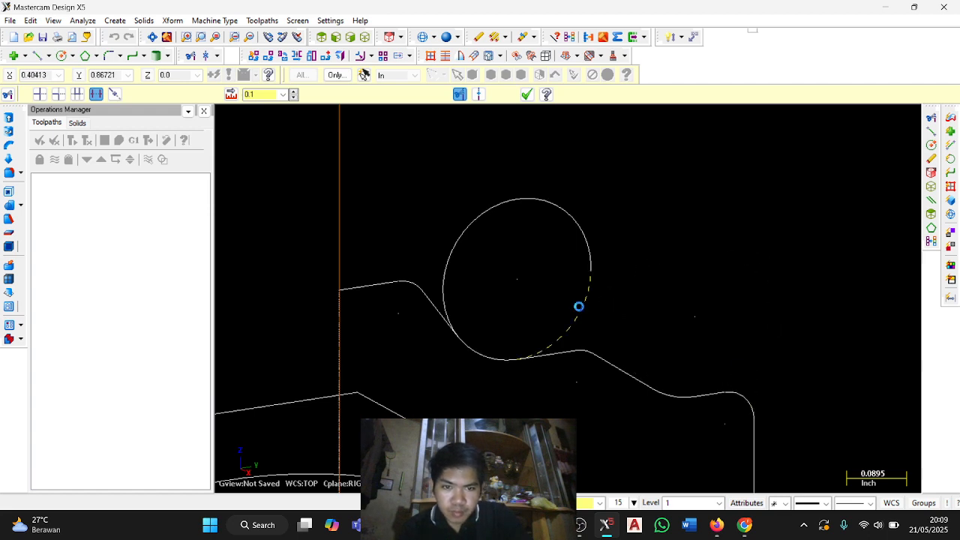
left_click(578, 306)
middle_click_drag(643, 240, 714, 239)
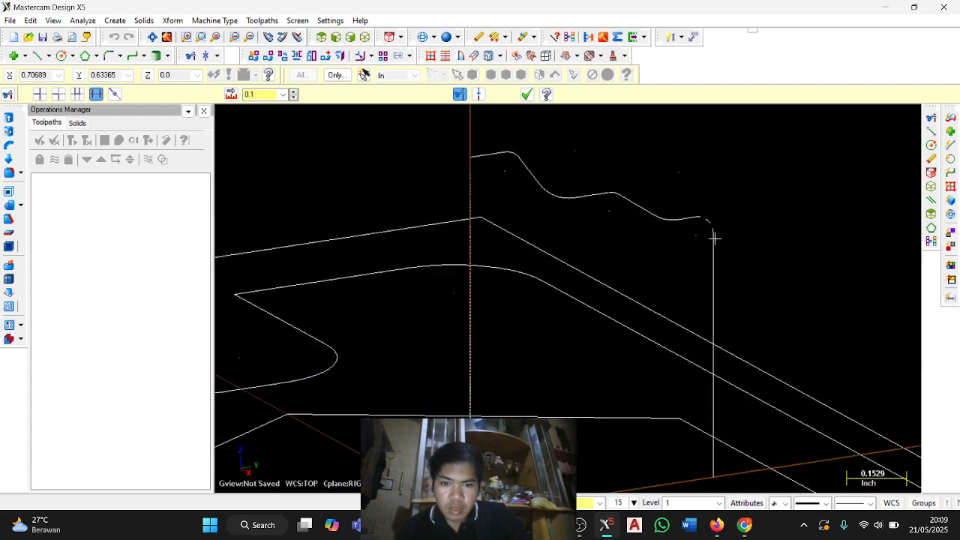
middle_click_drag(729, 319, 724, 301)
left_click(526, 94)
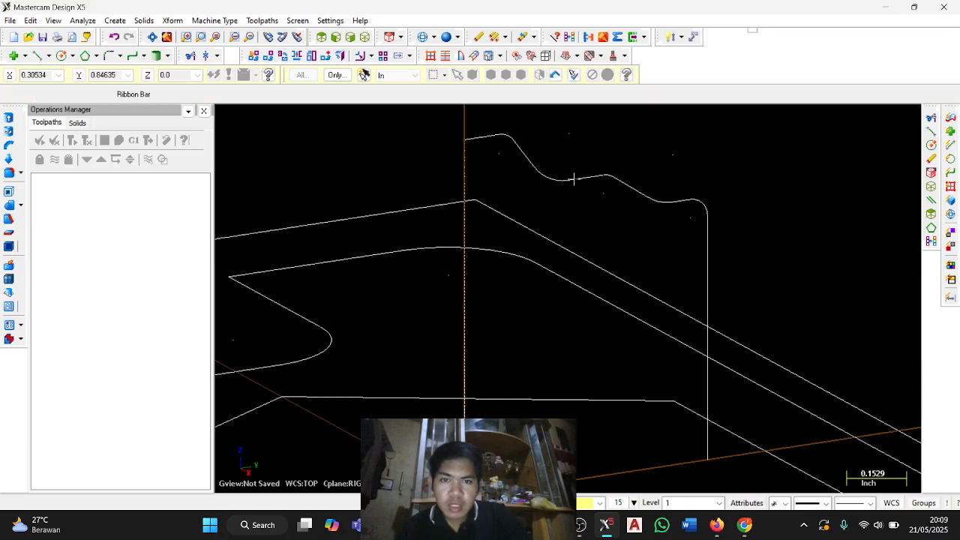
middle_click_drag(572, 177, 567, 304)
middle_click_drag(667, 409, 673, 398)
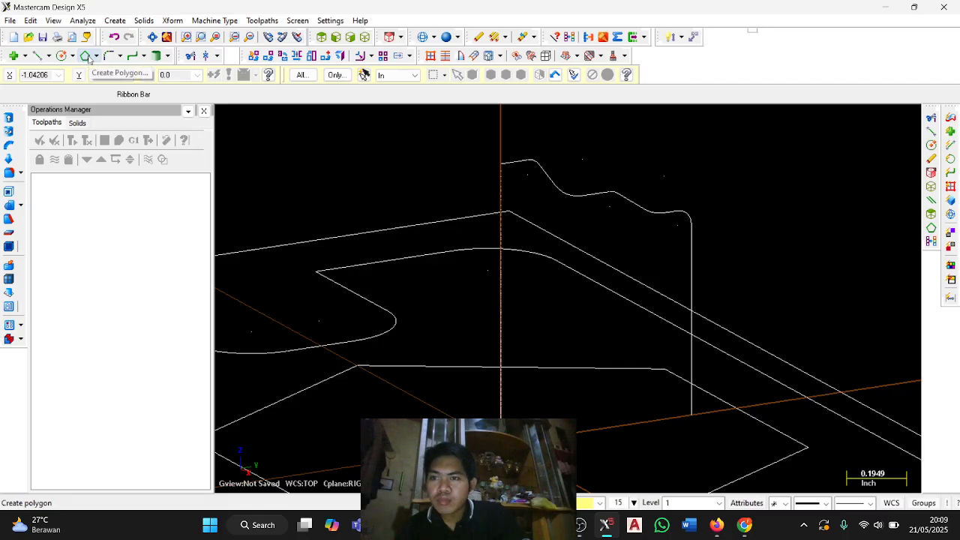
left_click(82, 20)
left_click(105, 36)
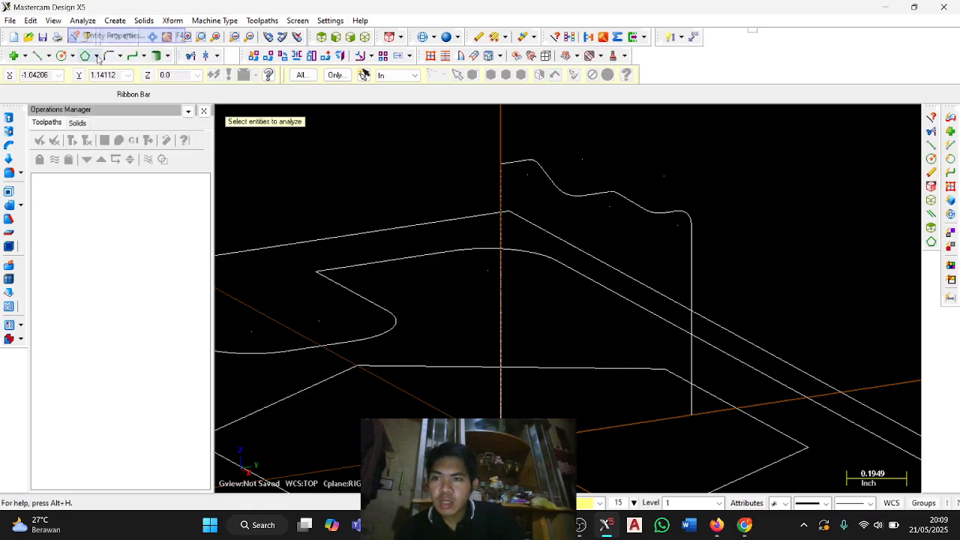
left_click(691, 342)
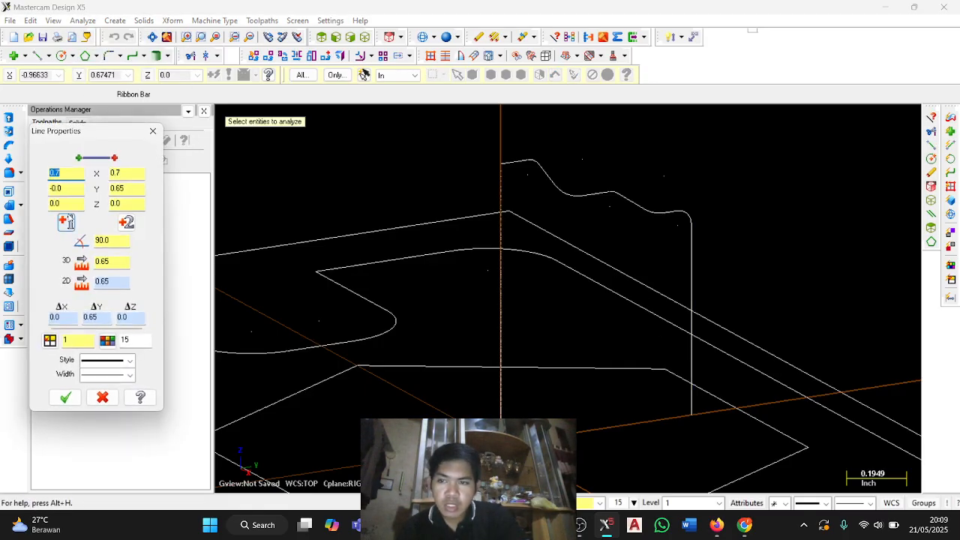
left_click(125, 189)
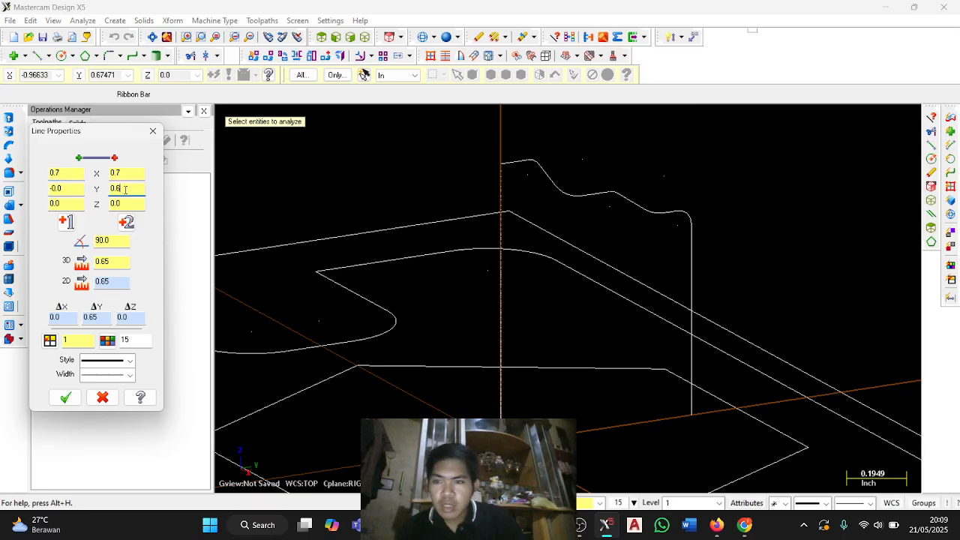
type("0.525")
key("Return")
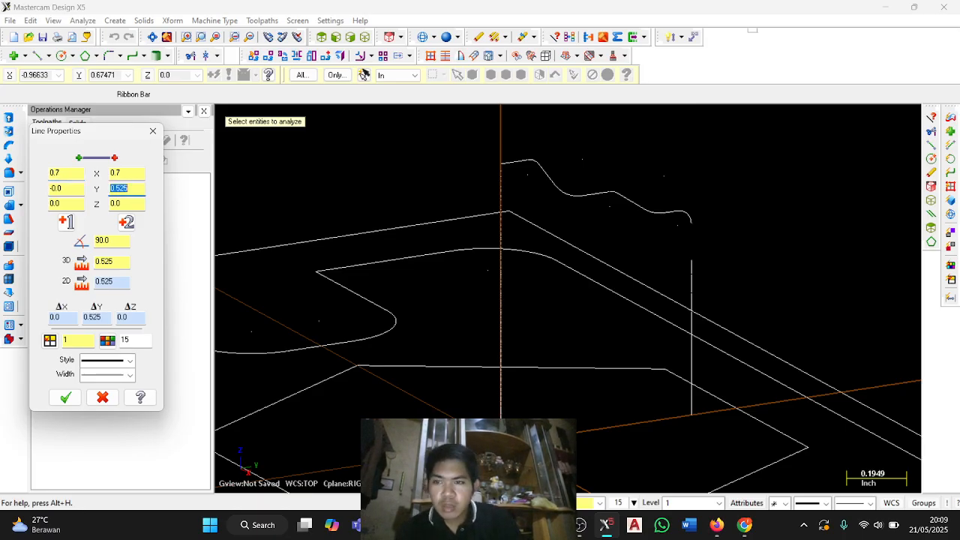
left_click(153, 130)
Set the Y coordinate of the outer vertical line's lower endpoint to 0.525 in its entity properties.
left_click(82, 20)
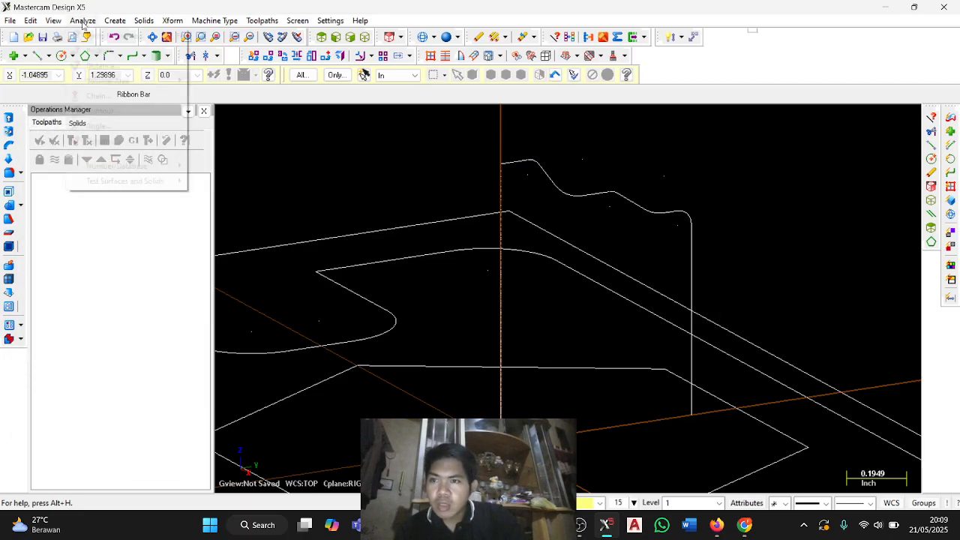
left_click(103, 34)
left_click(693, 332)
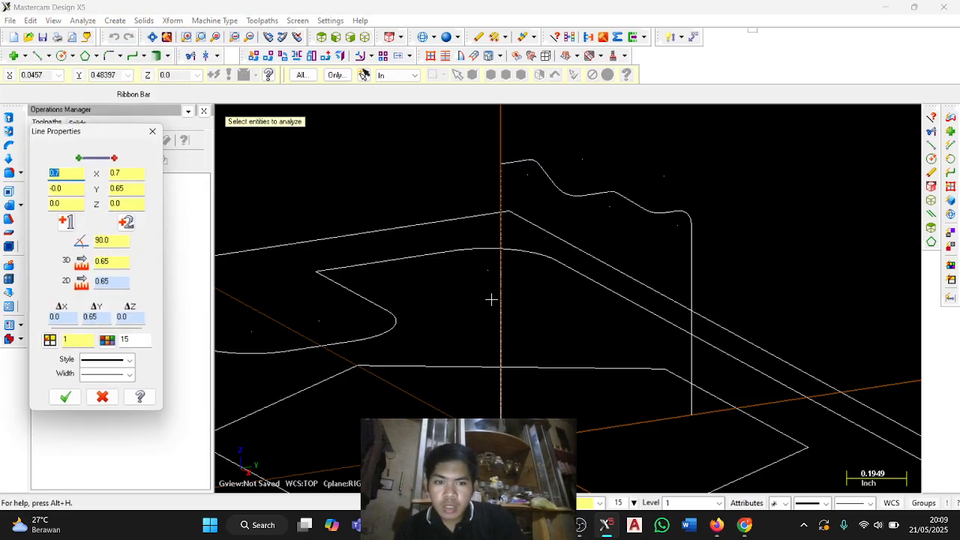
left_click(83, 191)
key("BackSpace")
key("BackSpace")
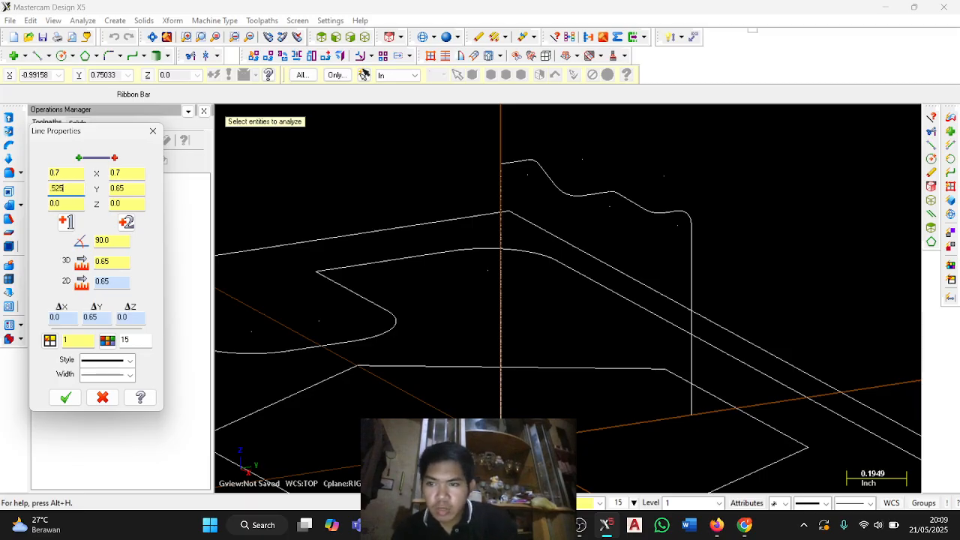
key("Return")
left_click(65, 397)
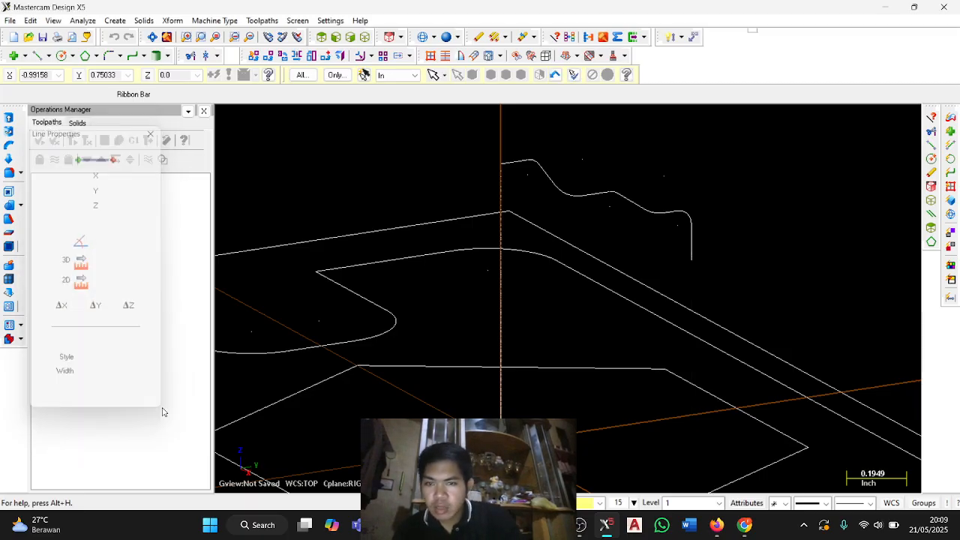
Set the Y coordinate of the central vertical line's lower endpoint to 0.525 in its entity properties.
left_click(82, 21)
left_click(112, 36)
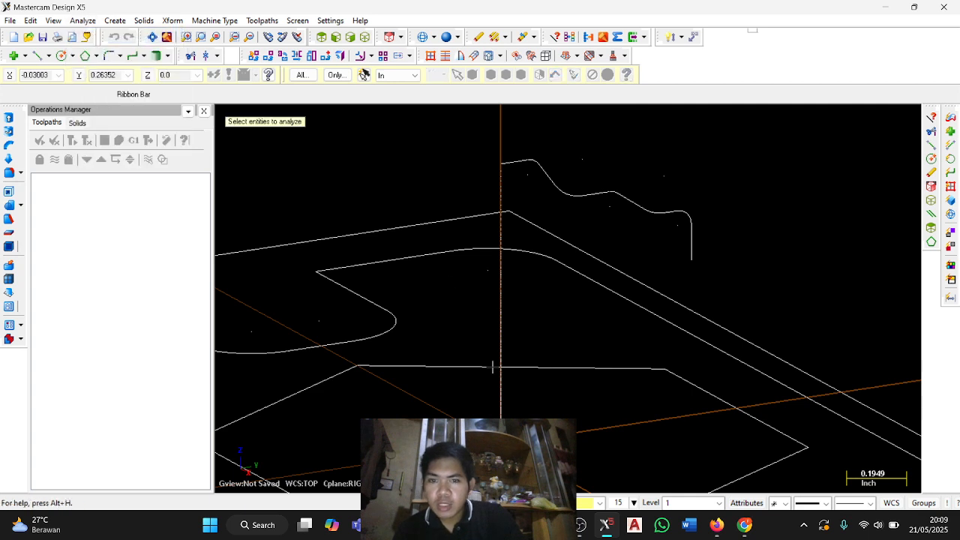
left_click(500, 362)
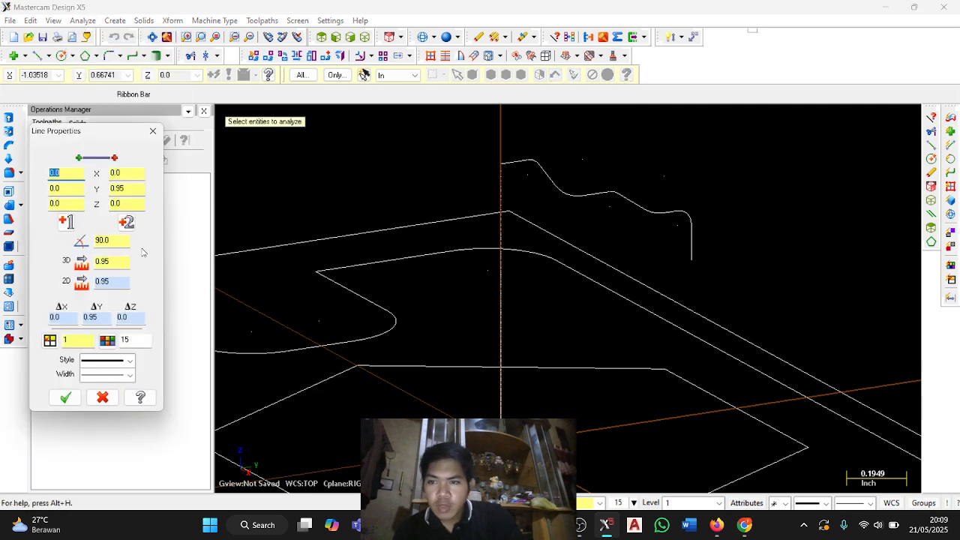
left_click(126, 189)
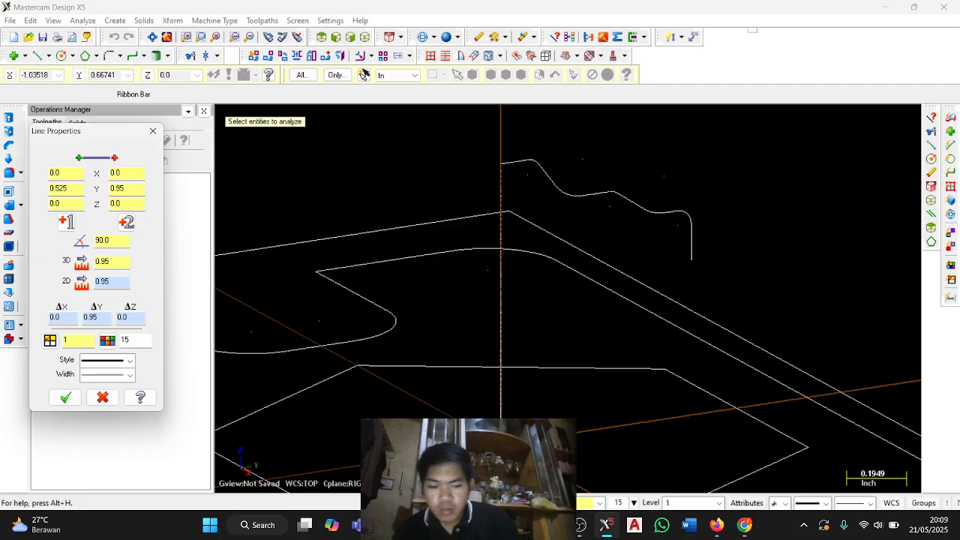
left_click(65, 398)
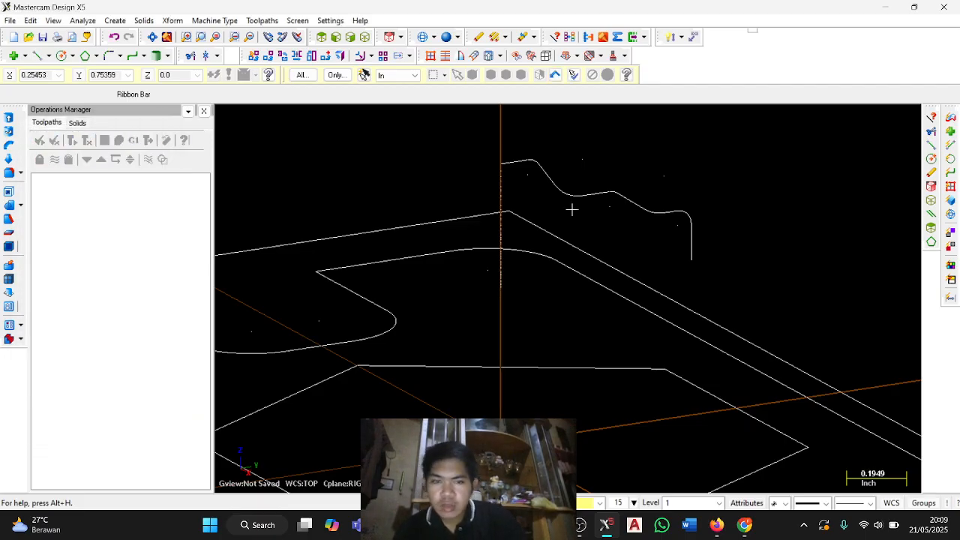
Close the section profile with a line between the lower endpoints of the central and outer vertical lines.
scroll(572, 210, "up", 3)
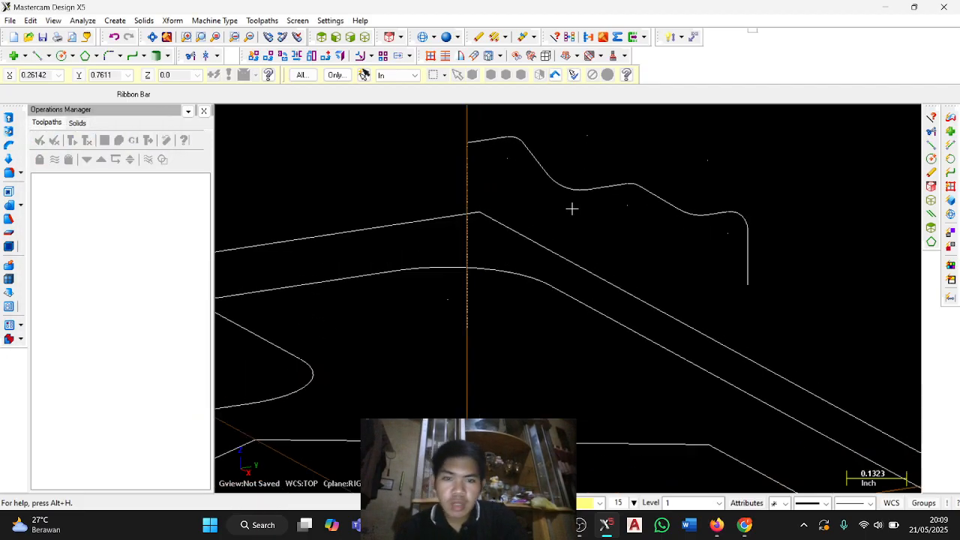
left_click(40, 57)
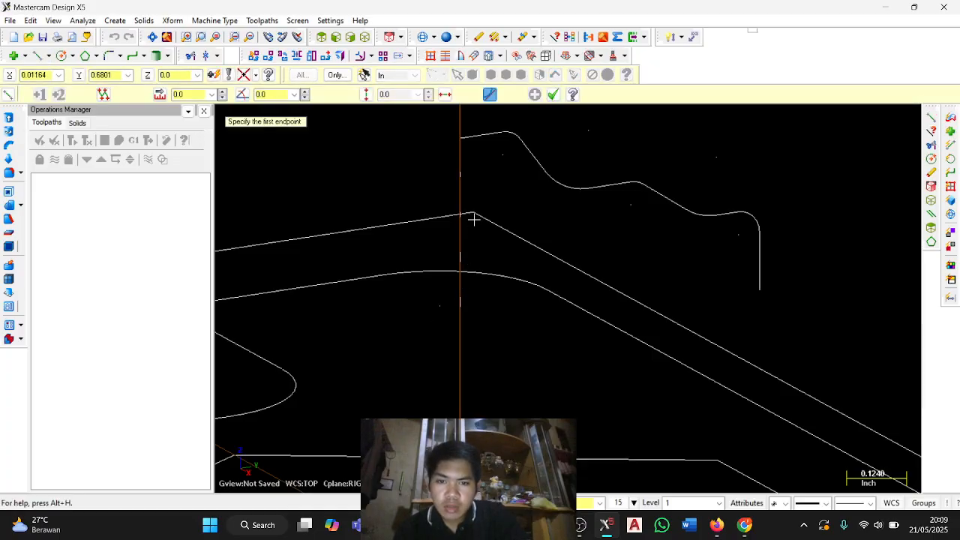
key("Escape")
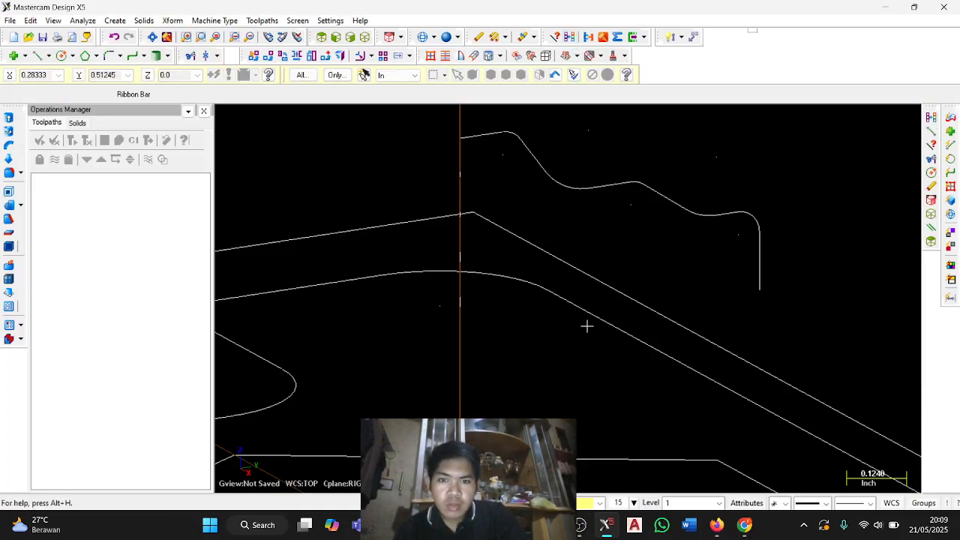
middle_click_drag(586, 326, 623, 334)
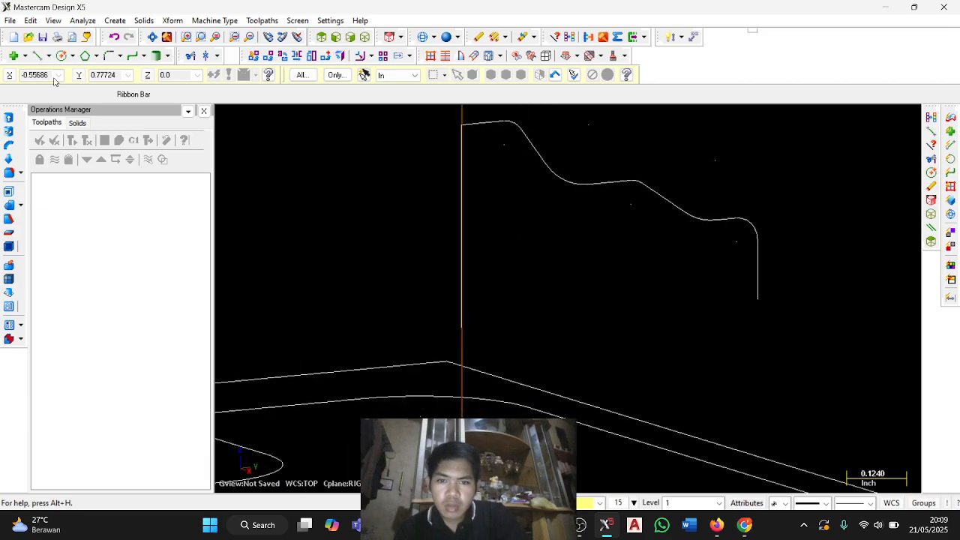
left_click(48, 55)
left_click(90, 72)
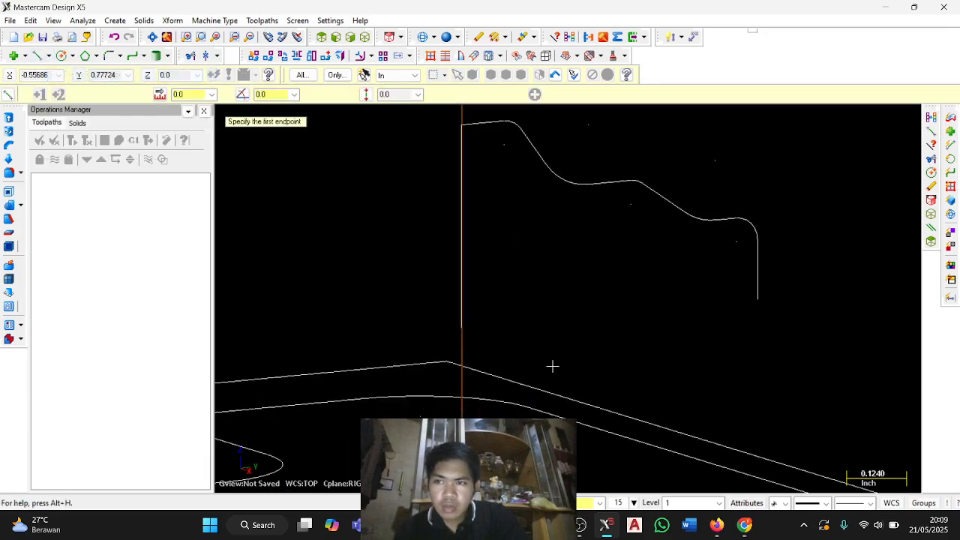
left_click(461, 327)
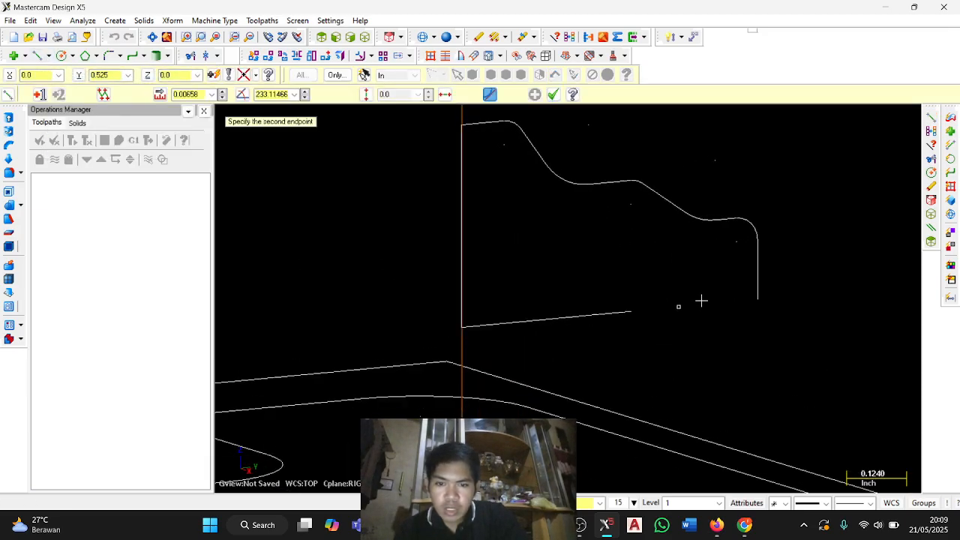
left_click(758, 299)
key("Escape")
Set the graphics view to isometric and frame the closed section profile together with the hexagon.
middle_click_drag(755, 300, 739, 407)
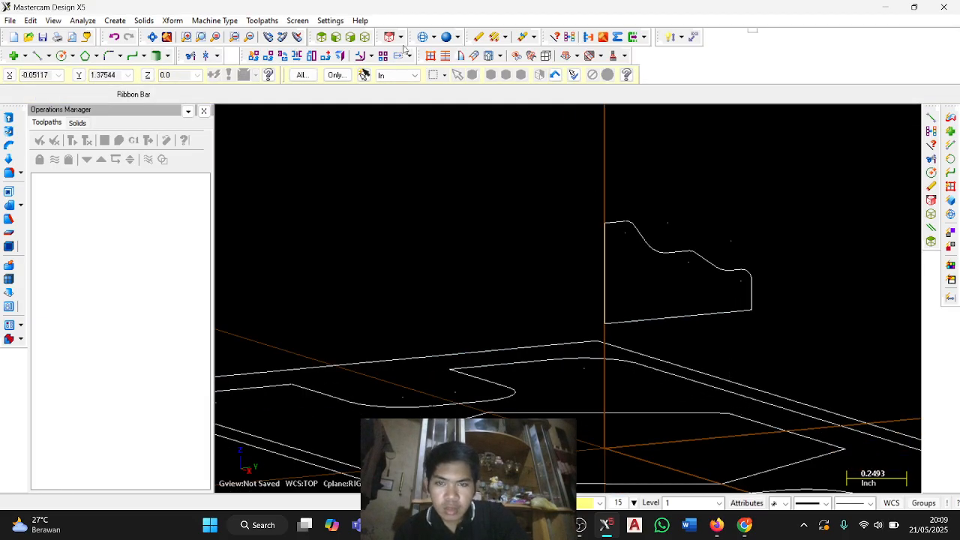
left_click(365, 37)
scroll(548, 262, "up", 2)
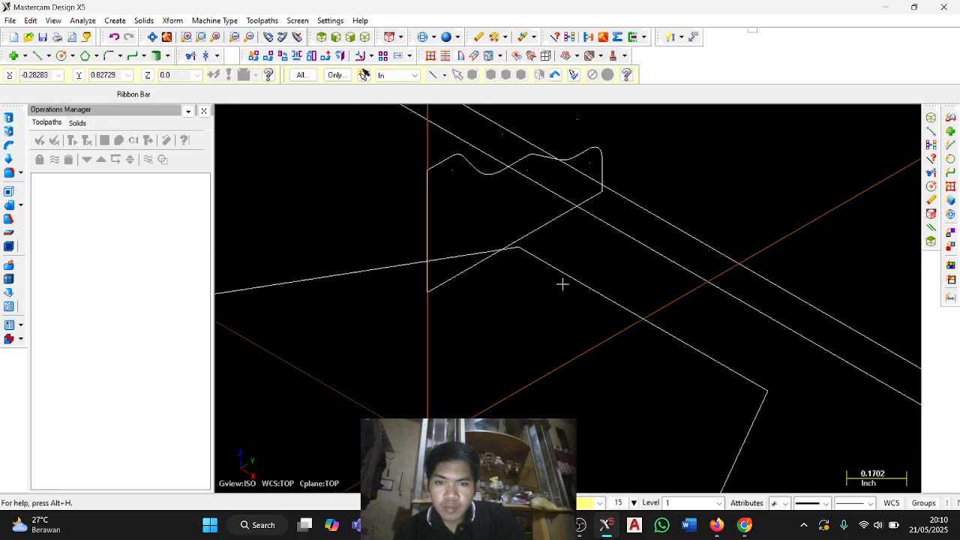
scroll(562, 284, "down", 2)
middle_click_drag(550, 300, 546, 288)
scroll(560, 277, "down", 2)
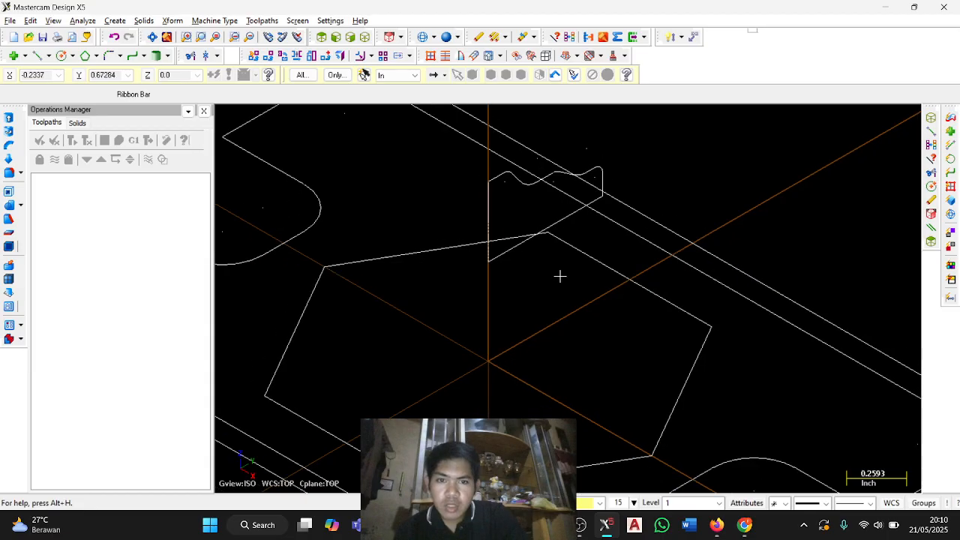
Switch to the Mill-Lesson-14 PDF in Firefox and rotate its pages counterclockwise so the text reads upright.
key("alt+Tab")
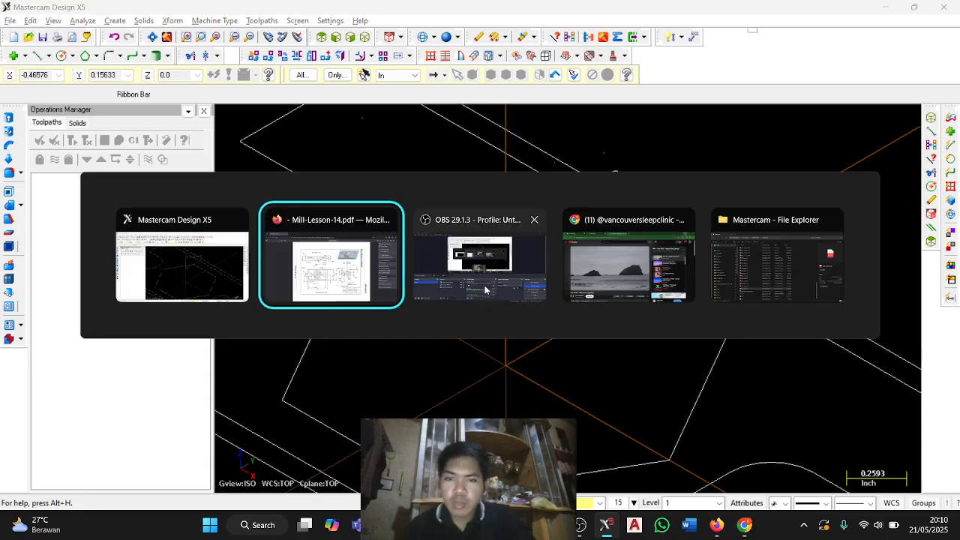
scroll(532, 294, "up", 20)
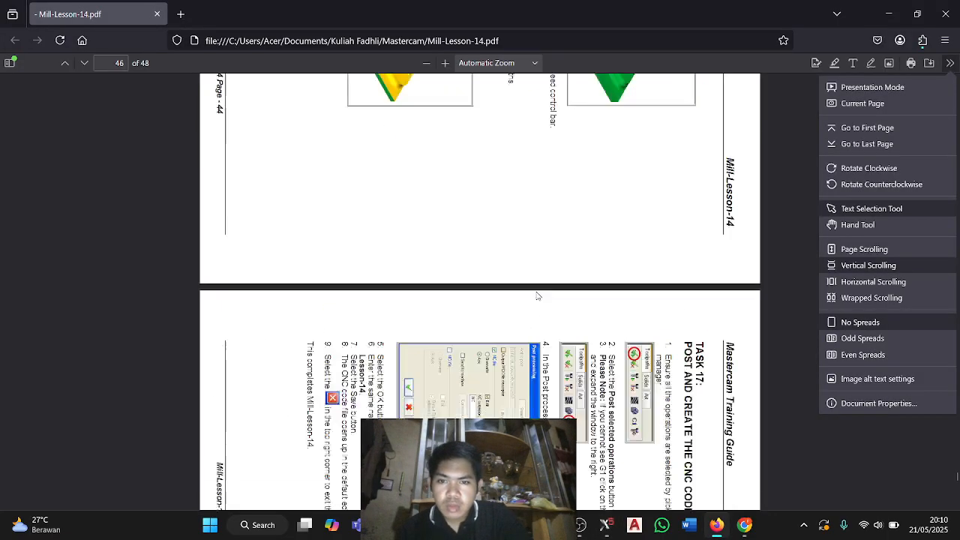
left_click(839, 189)
scroll(553, 242, "up", 8)
left_click(666, 206)
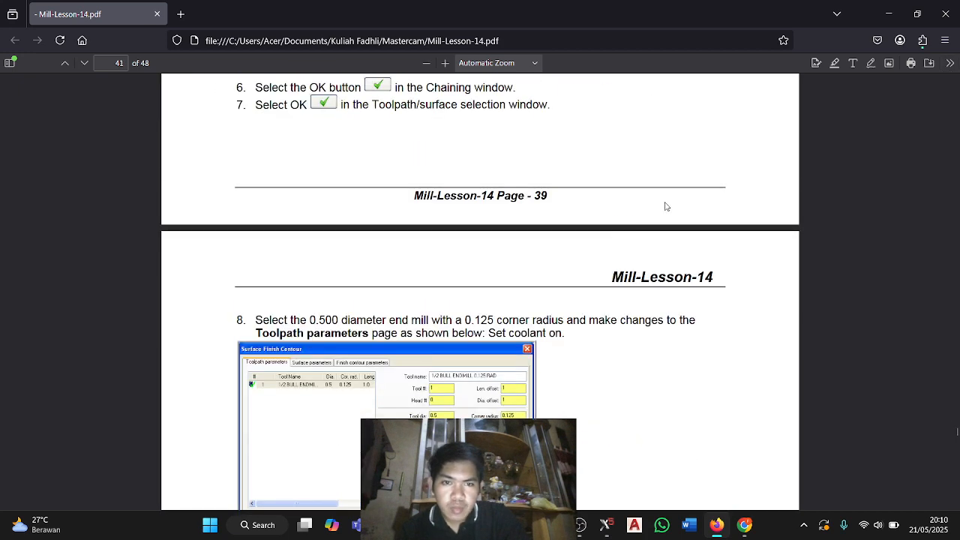
Find the Create Revolved Solid instructions under Task 5 in the guide and read the required color and level settings.
left_click_drag(956, 433, 912, 173)
scroll(524, 297, "up", 5)
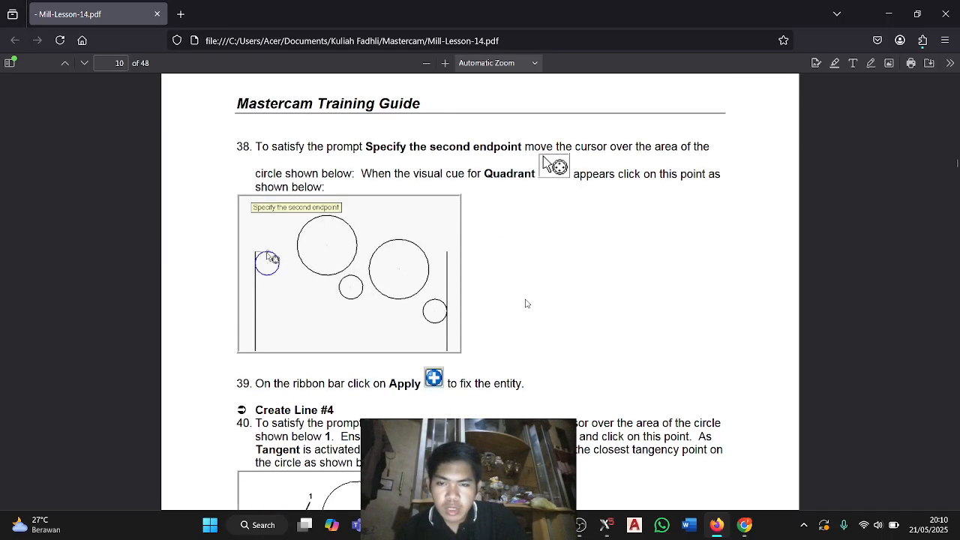
scroll(525, 303, "down", 20)
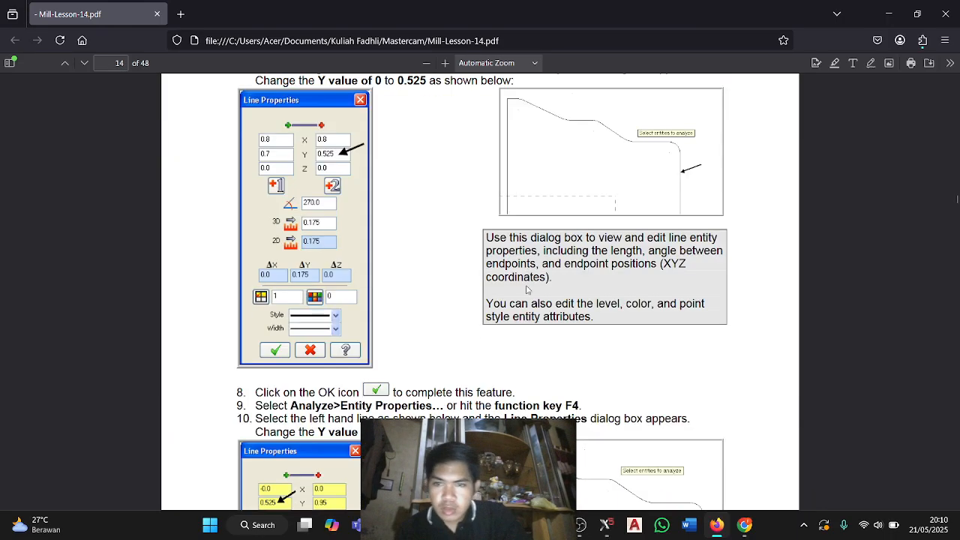
scroll(527, 290, "down", 10)
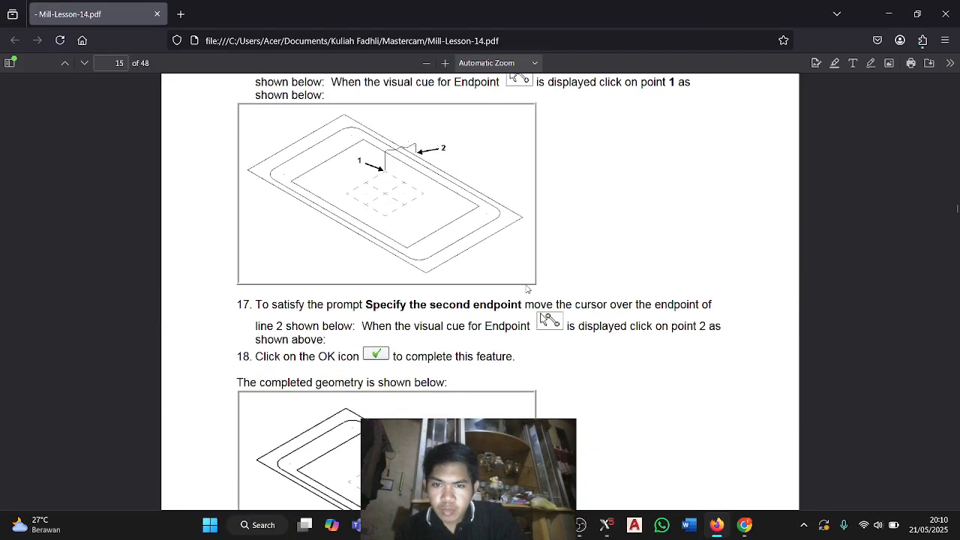
scroll(527, 290, "down", 12)
scroll(528, 281, "up", 5)
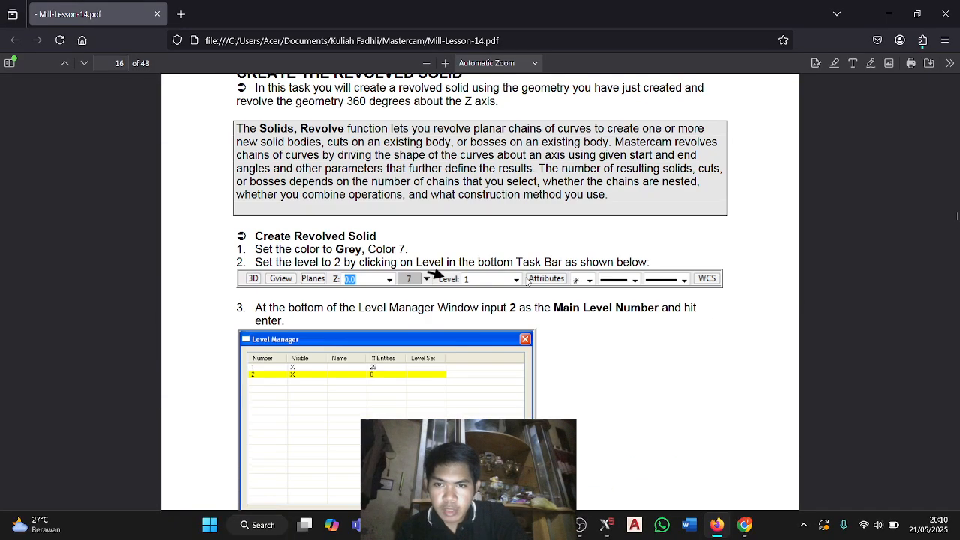
scroll(305, 312, "up", 5)
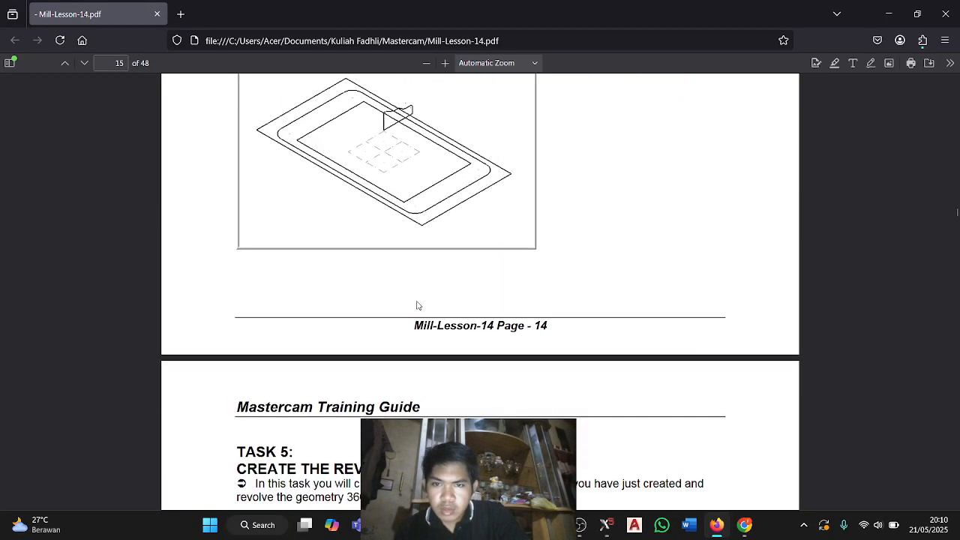
scroll(439, 365, "down", 6)
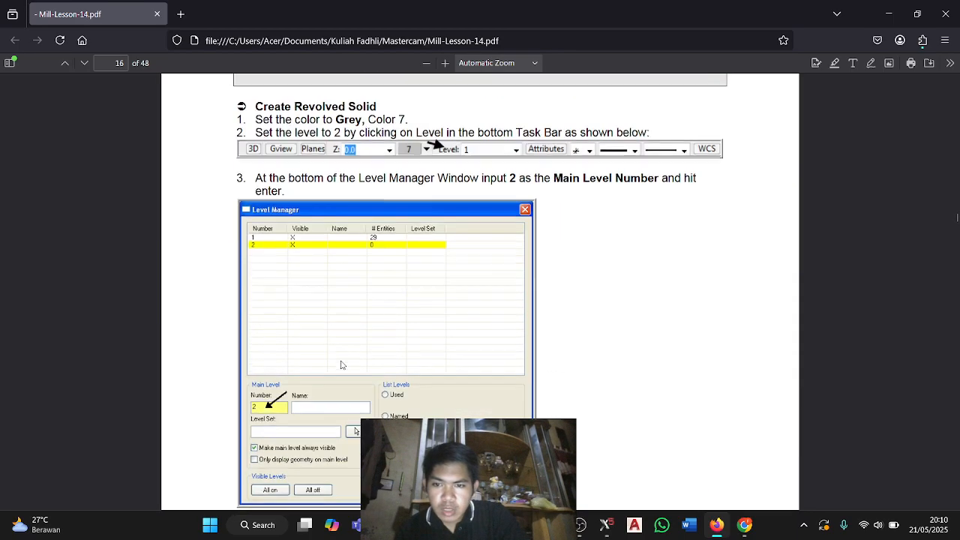
Switch to Mastercam, make level 2 the main level and set the current color to grey, color 7.
left_click(604, 525)
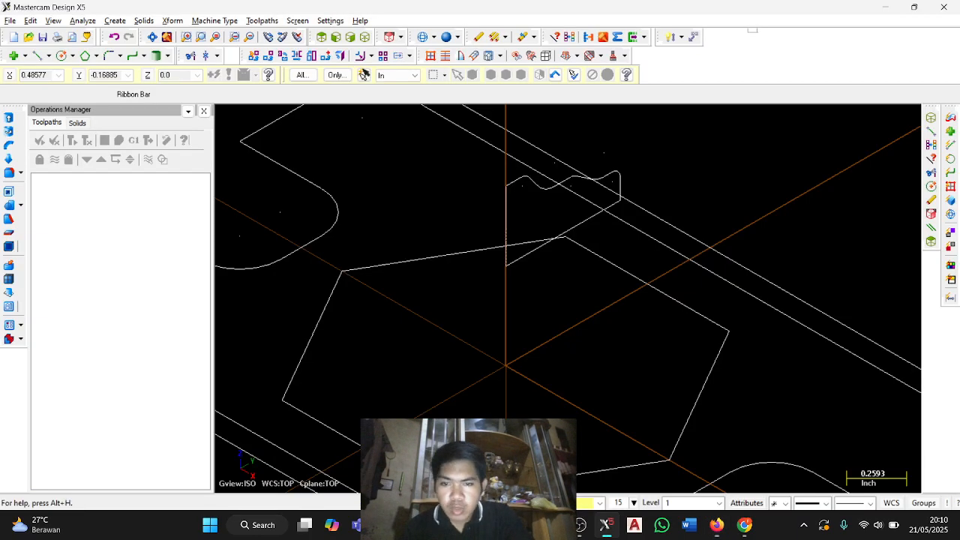
left_click(651, 503)
type("2")
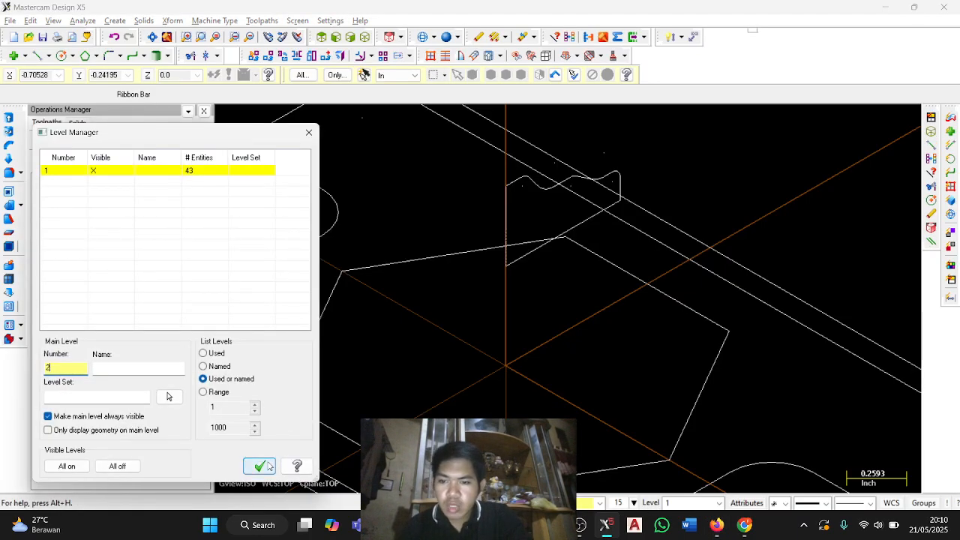
left_click(260, 465)
left_click(617, 503)
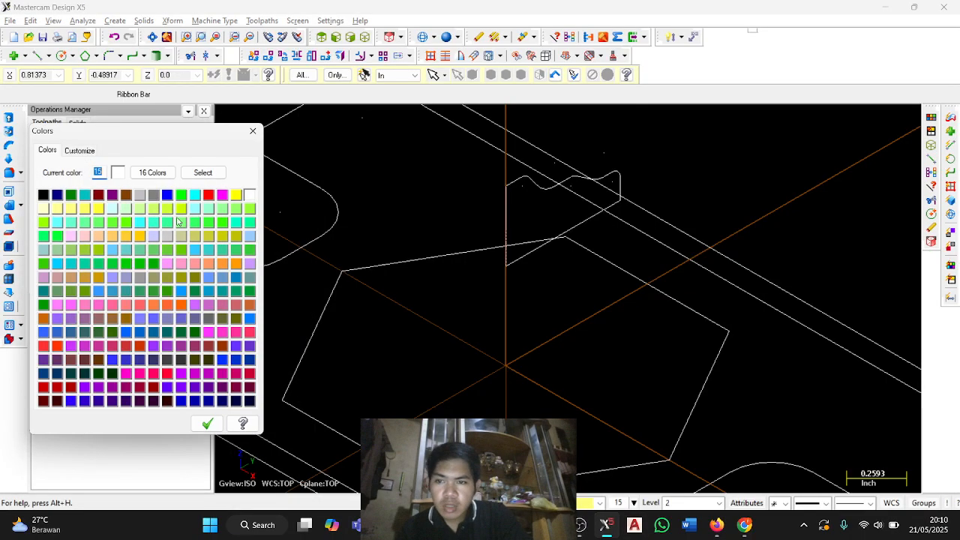
left_click(139, 195)
left_click(207, 423)
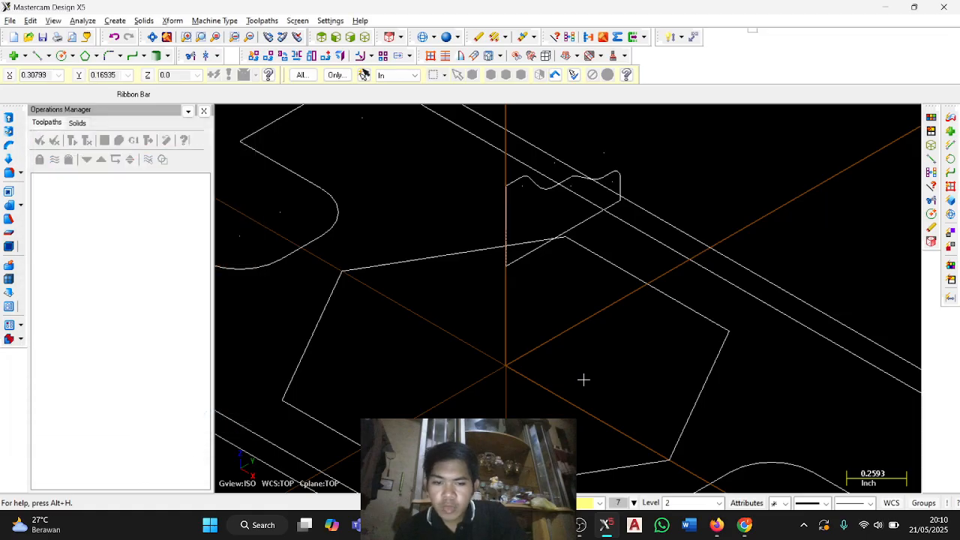
Check the guide's revolve instructions, then in Mastercam revolve the closed section profile 360 degrees about its central vertical line as a new body.
scroll(520, 307, "down", 4)
key("alt+Tab")
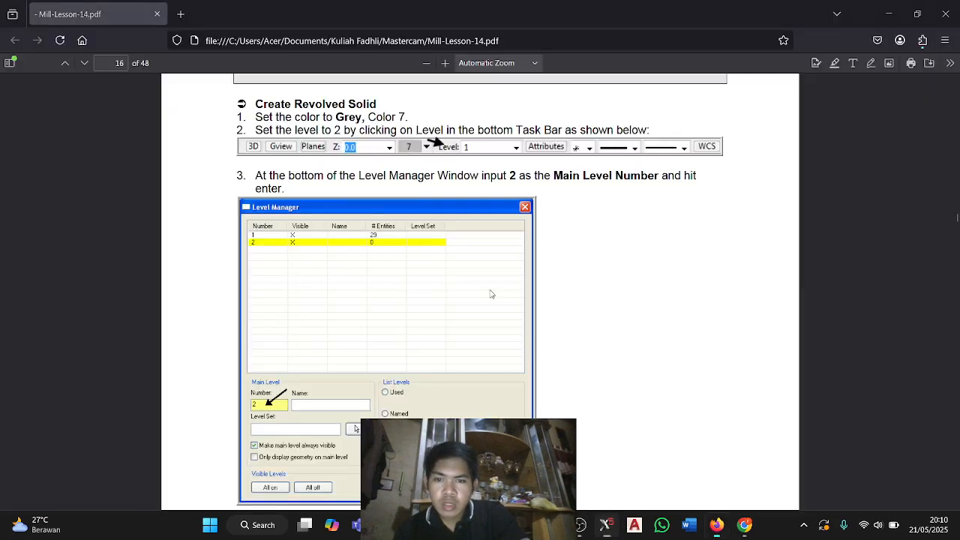
scroll(383, 237, "down", 10)
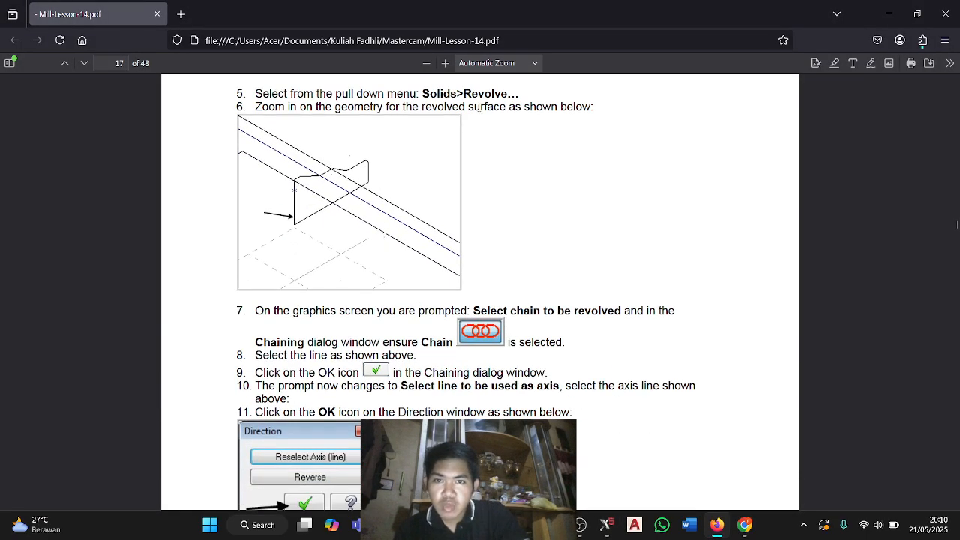
key("alt+Tab")
left_click(143, 21)
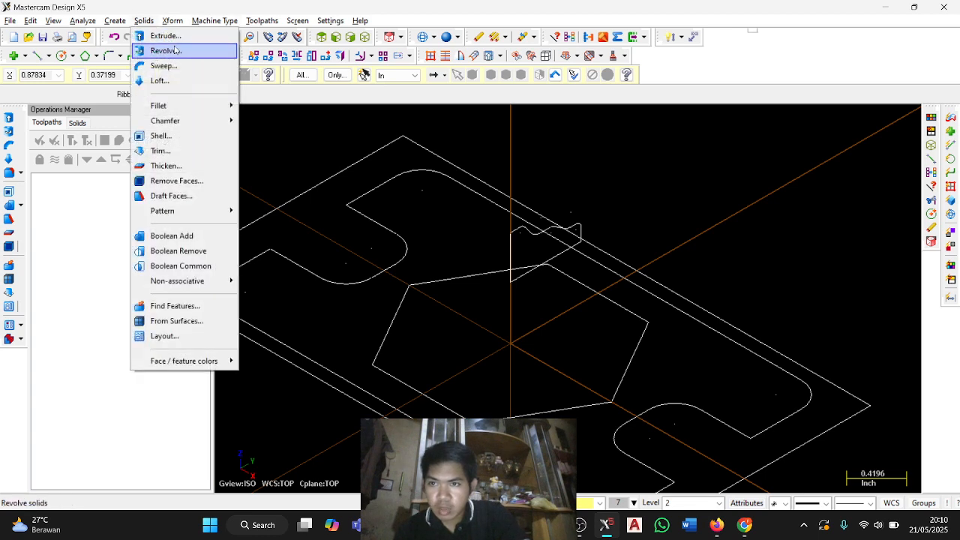
left_click(165, 50)
left_click(510, 272)
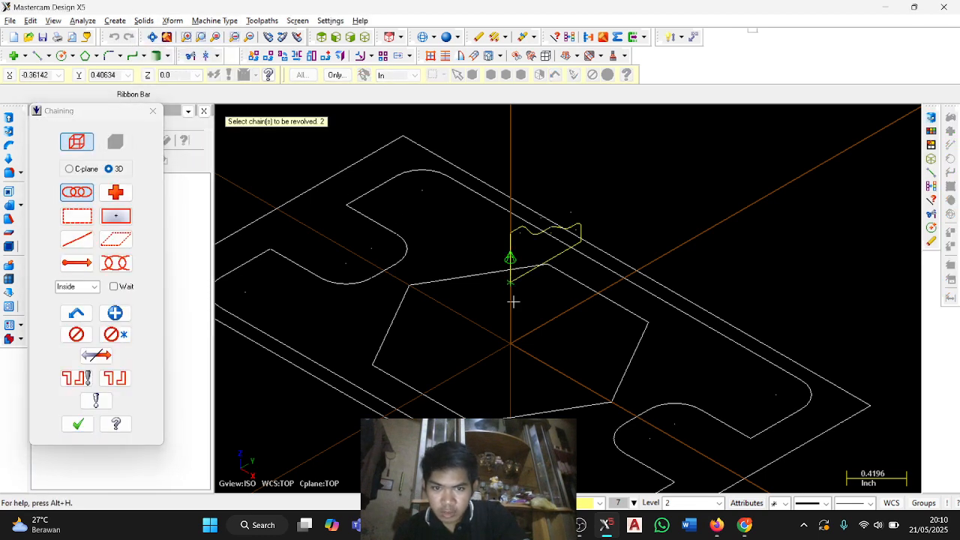
key("Return")
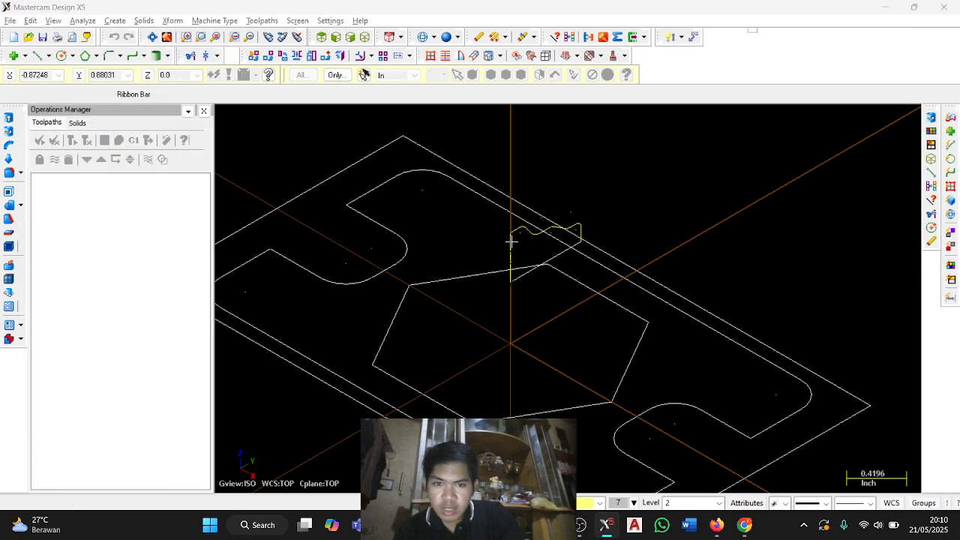
left_click(510, 241)
left_click(77, 189)
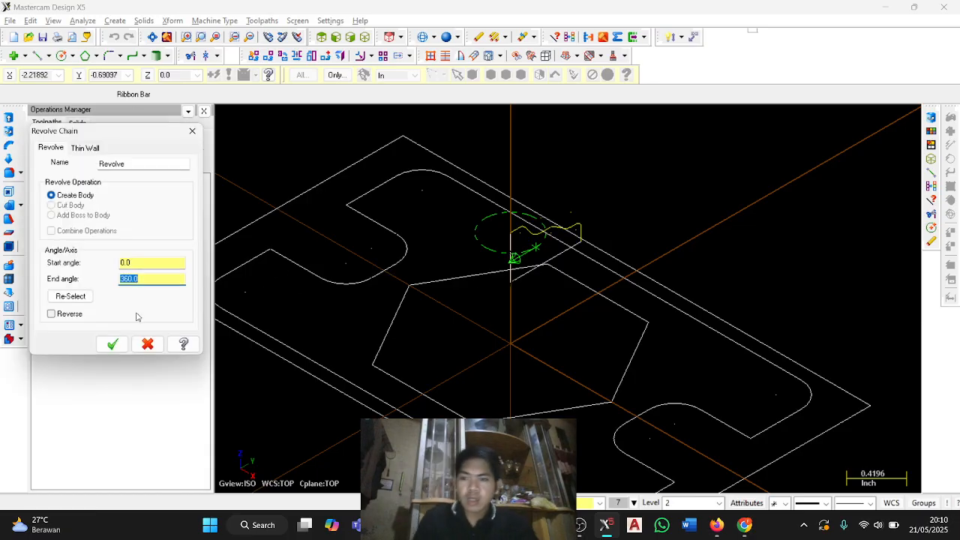
left_click(113, 343)
scroll(531, 302, "down", 2)
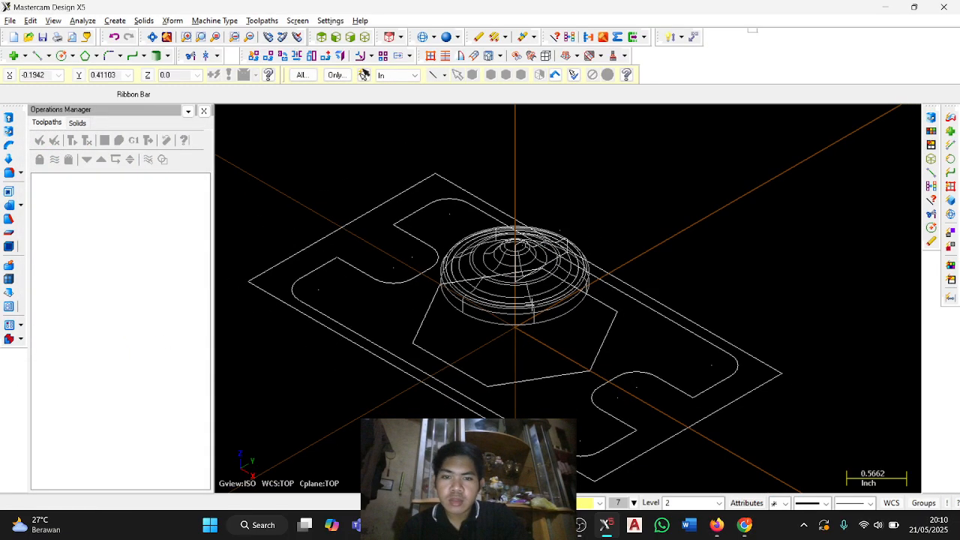
Switch to the PDF guide and read the Task 6 instructions on which chain to extrude for the .125 solid body.
key("alt+Tab")
scroll(270, 287, "down", 10)
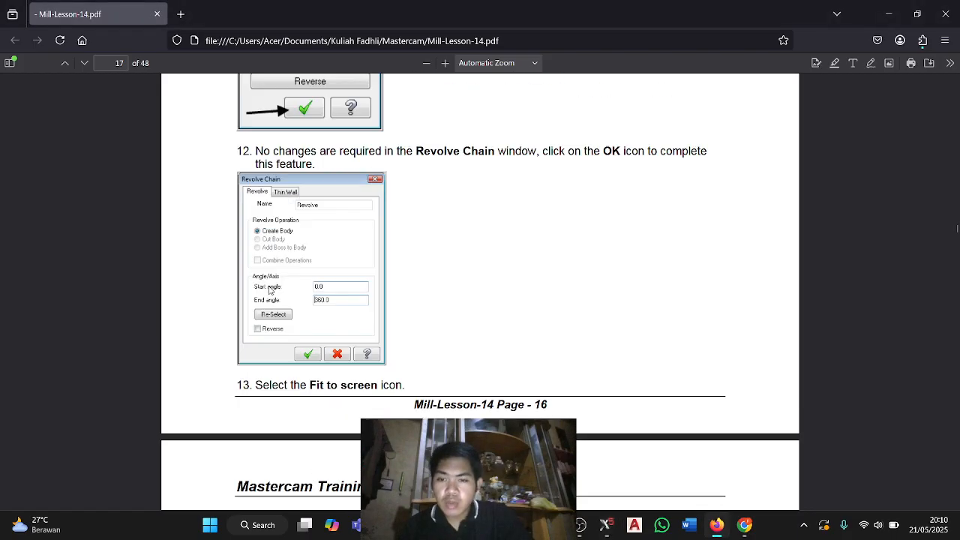
scroll(270, 287, "down", 3)
scroll(330, 270, "up", 3)
scroll(387, 258, "down", 4)
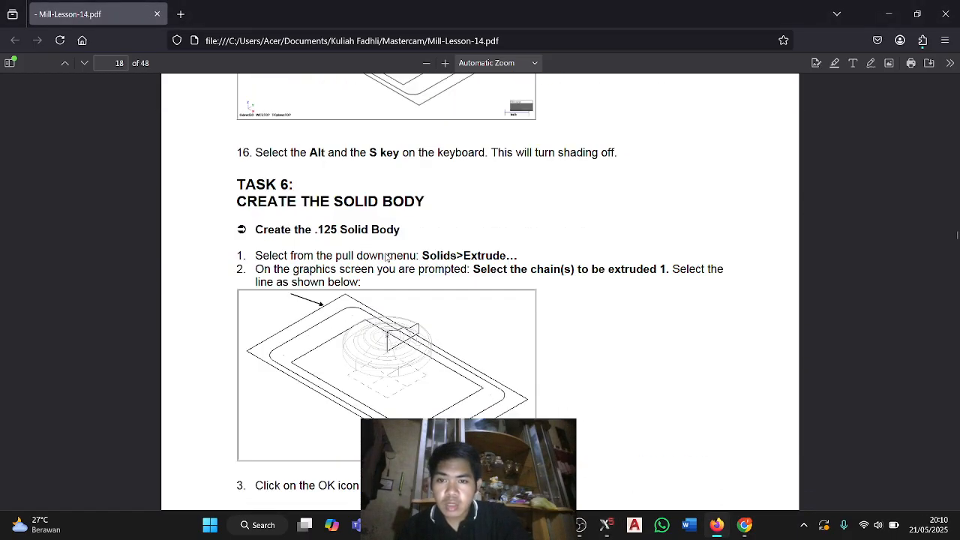
scroll(377, 253, "down", 4)
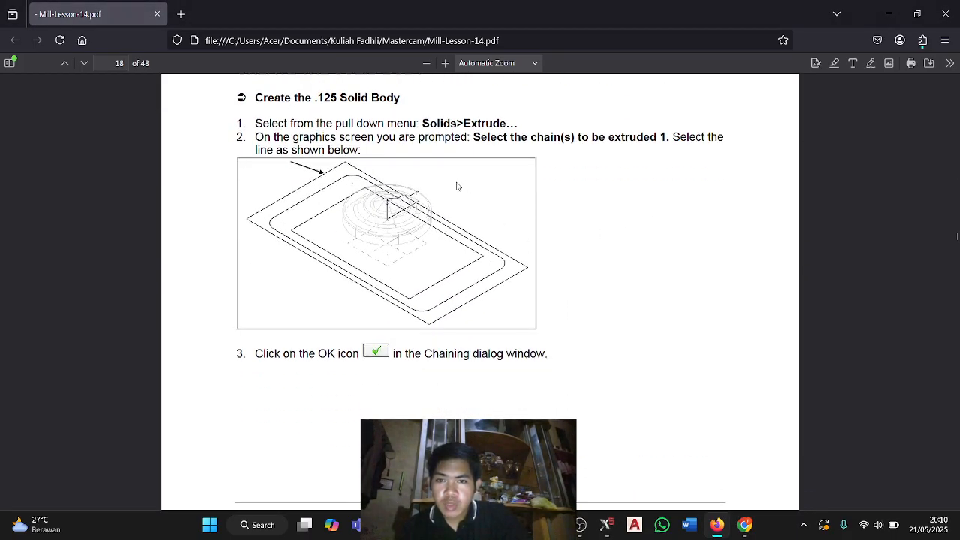
Switch to Mastercam and extrude the outer rectangle upward by 0.125 inch as a new solid body.
key("alt+Tab")
left_click(147, 21)
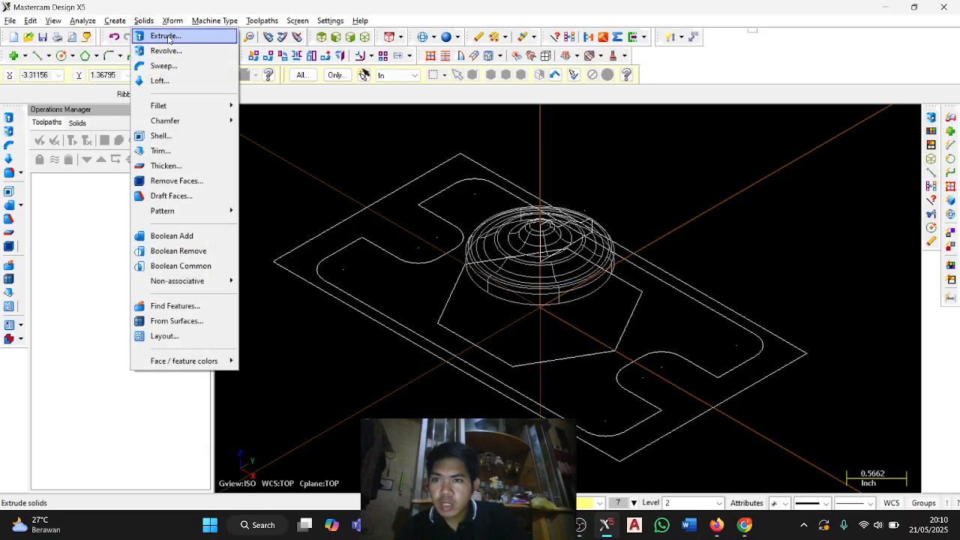
left_click(176, 35)
left_click(440, 162)
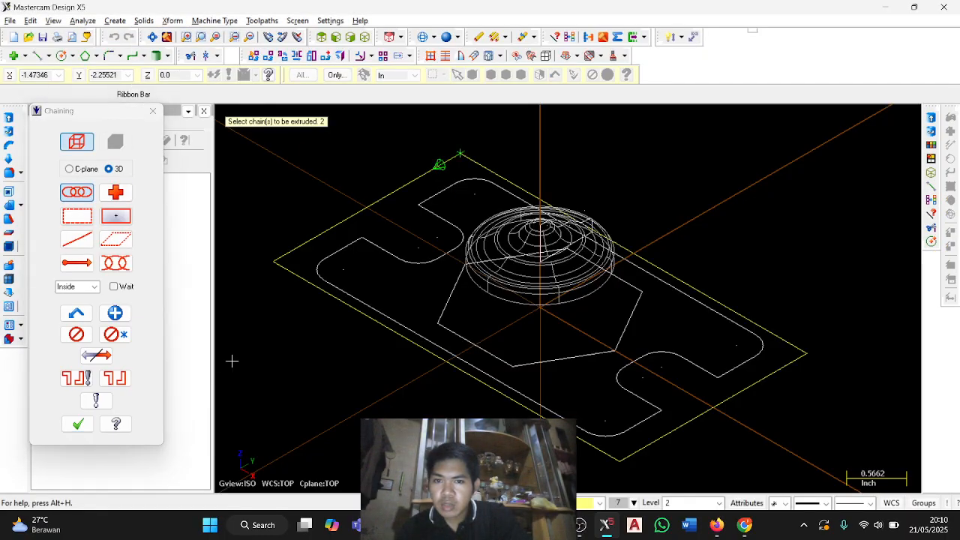
left_click(77, 424)
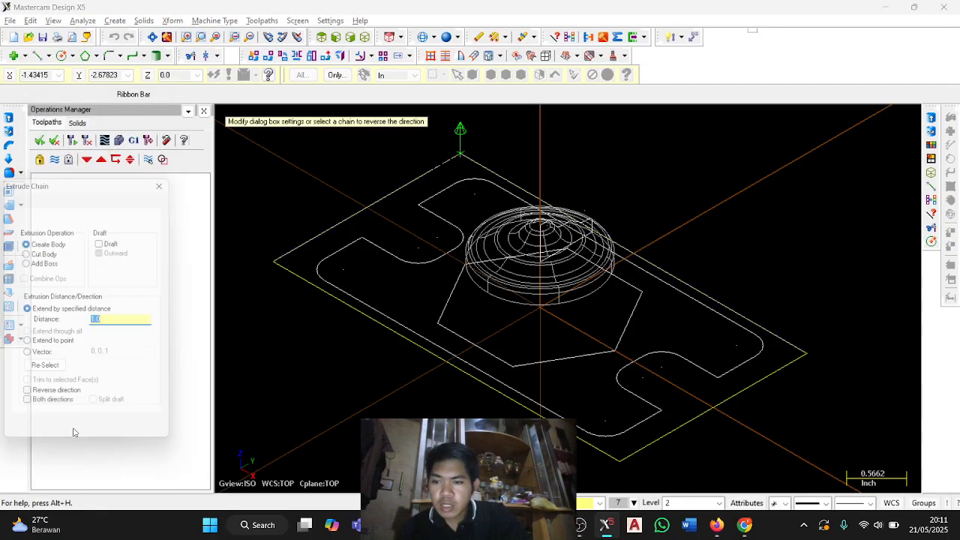
left_click(115, 322)
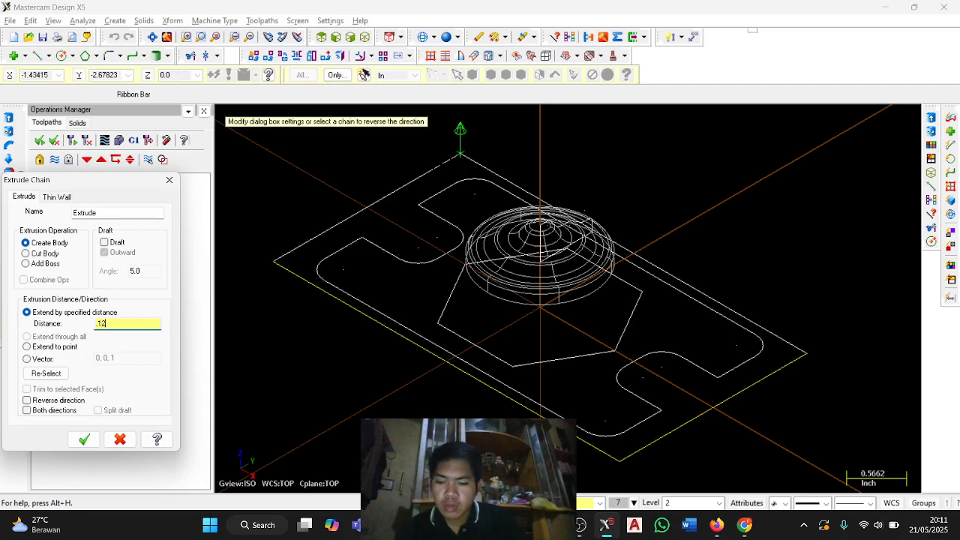
key("Tab")
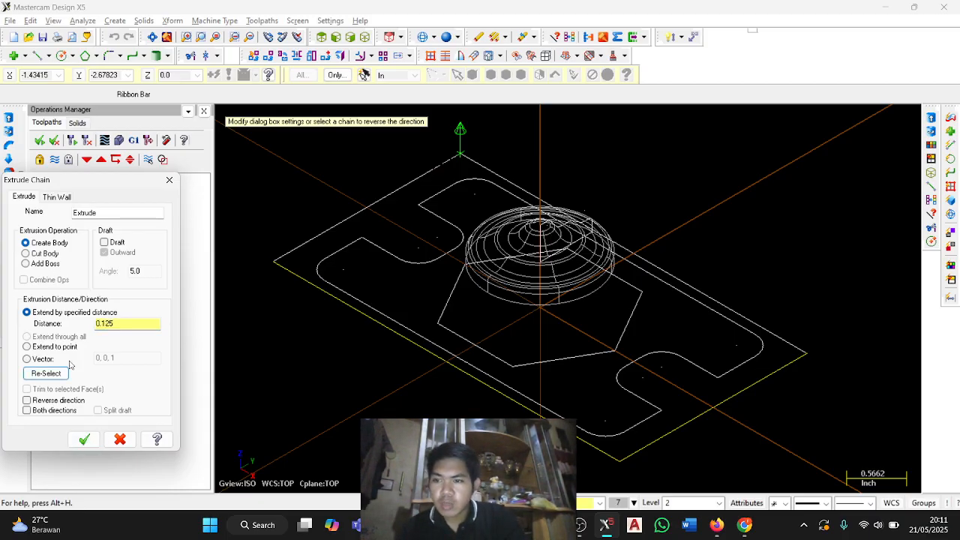
left_click(83, 438)
Compare the guide's Extrude Chain settings with the extruded plate and find the Solids Manager tour instructions in the PDF.
key("alt+Tab")
scroll(399, 328, "down", 10)
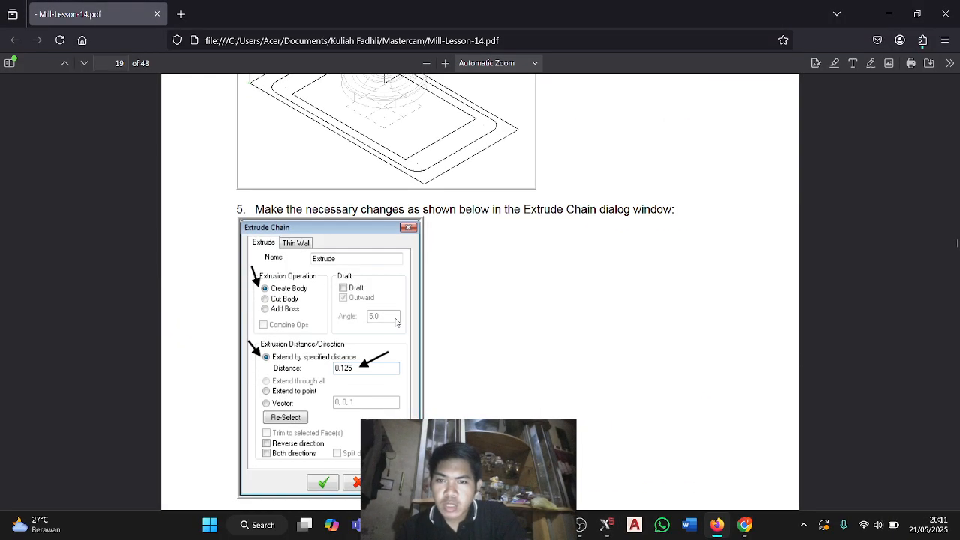
key("alt+Tab")
Switch to Mastercam, expand the first solid's Revolve operation in the Solids Manager and review its parameters without changing them.
key("alt+Tab")
scroll(341, 252, "down", 10)
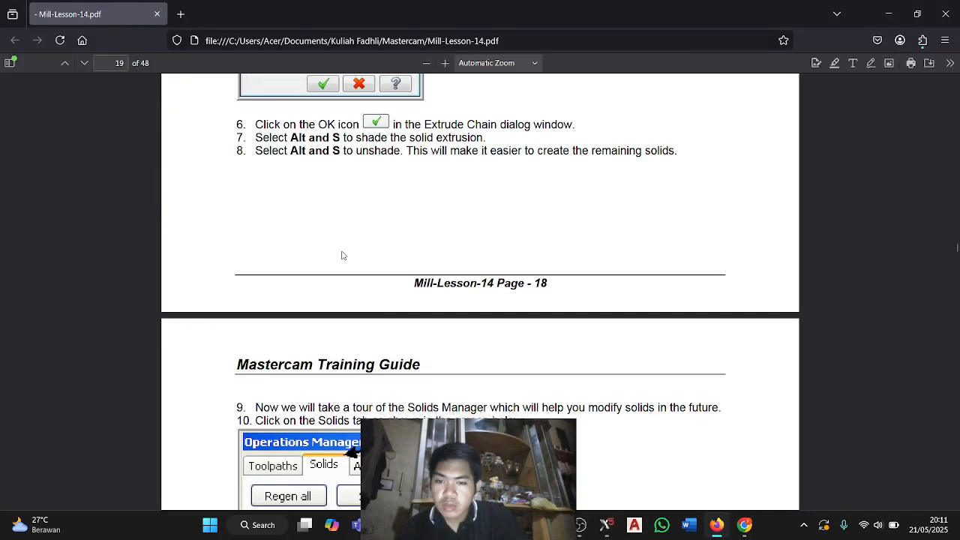
key("alt+Tab")
left_click(77, 122)
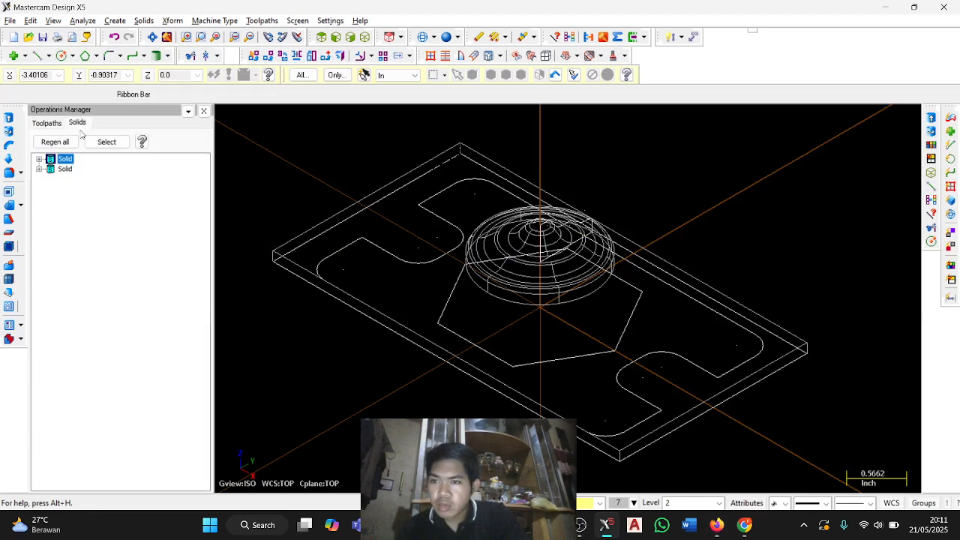
left_click(61, 157)
left_click(39, 159)
left_click(51, 168)
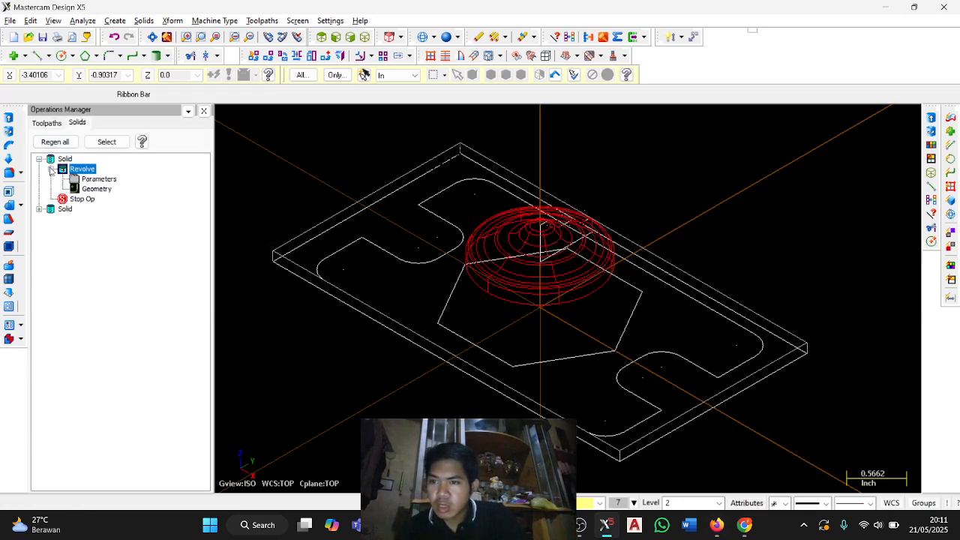
left_click(88, 179)
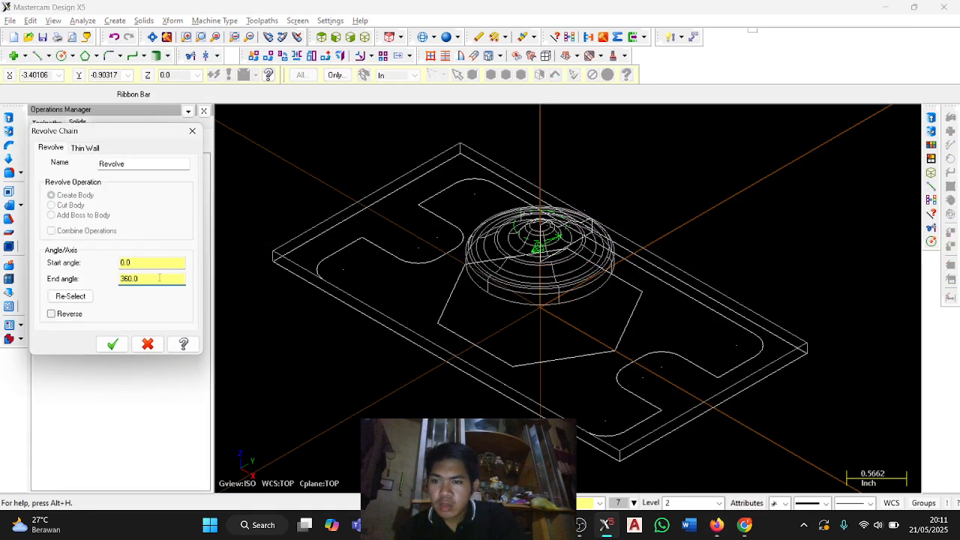
left_click(112, 344)
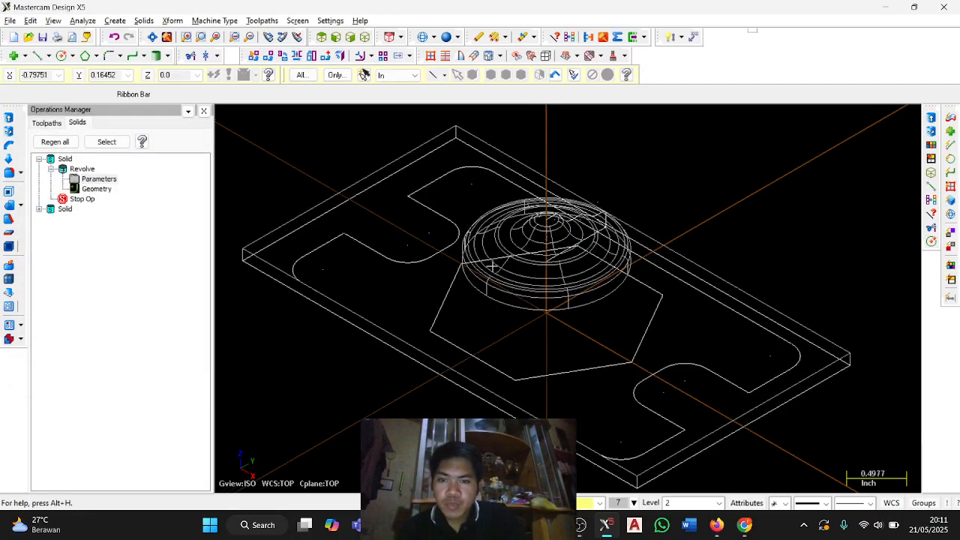
Switch to the PDF guide and read the instructions for creating the .200 solid body.
key("alt+Tab")
scroll(460, 305, "down", 10)
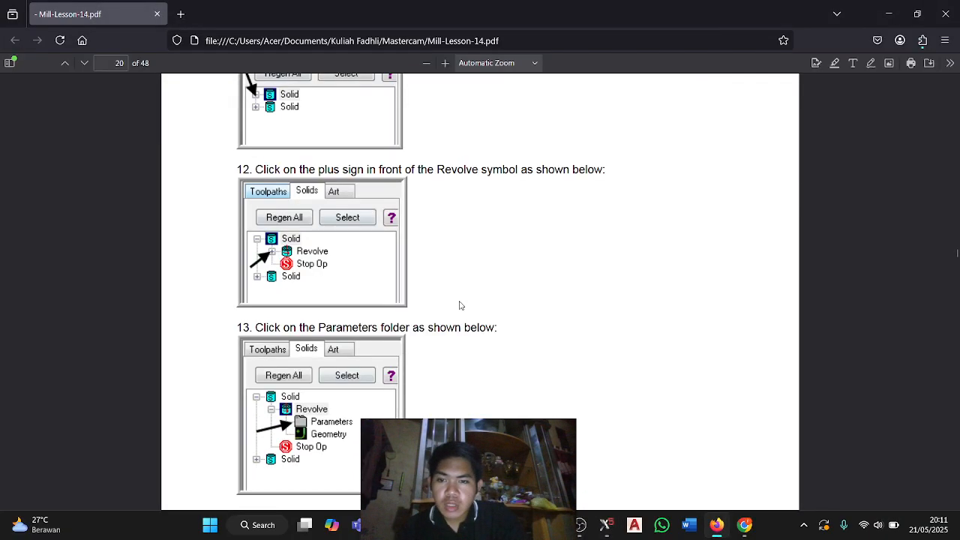
scroll(460, 306, "down", 8)
scroll(460, 305, "up", 3)
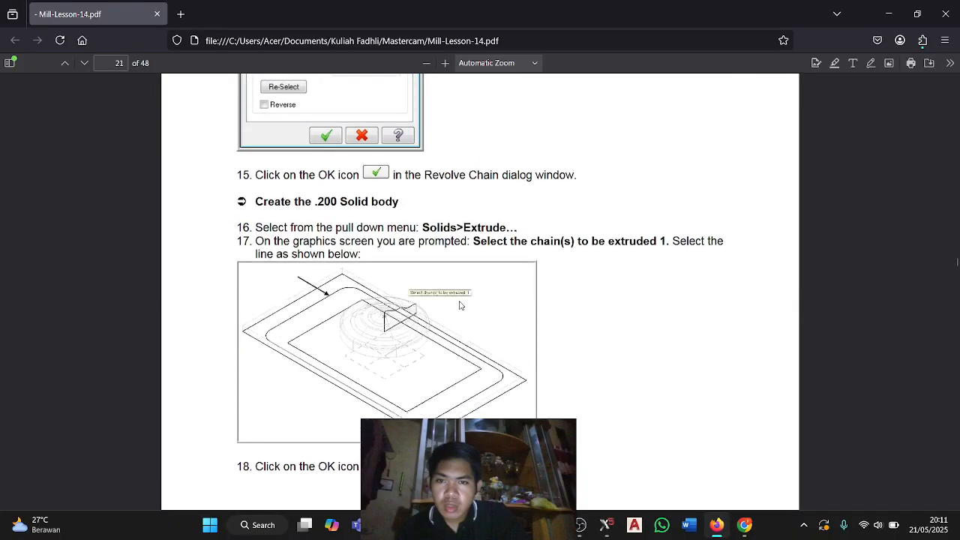
Switch to Mastercam and extrude the notched rounded profile upward as a new solid body with a distance of 0.125+.200 inch.
key("alt+Tab")
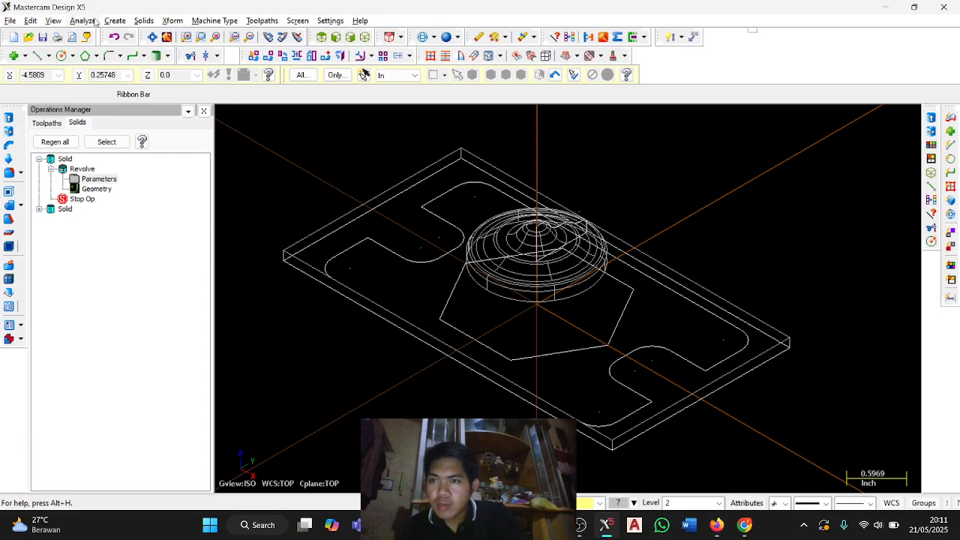
left_click(144, 21)
left_click(160, 34)
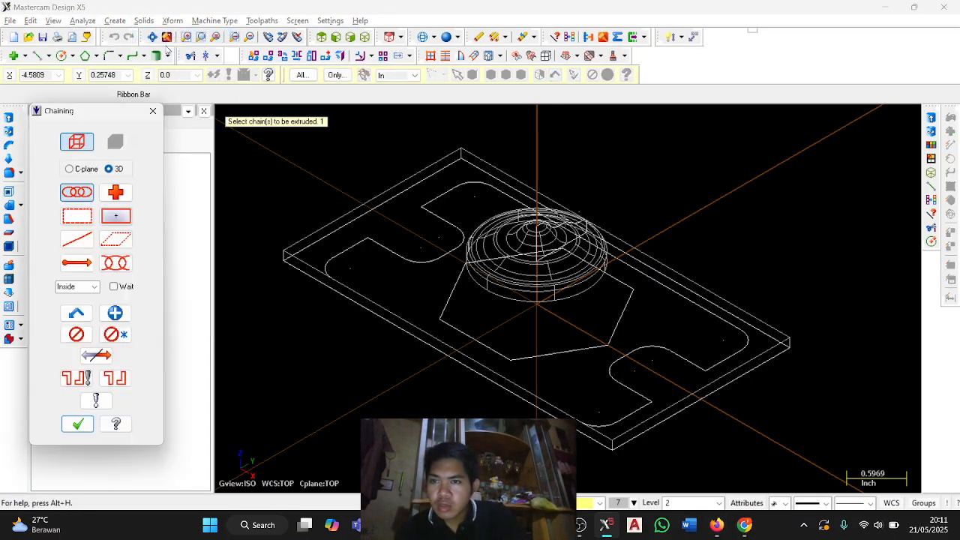
left_click(454, 186)
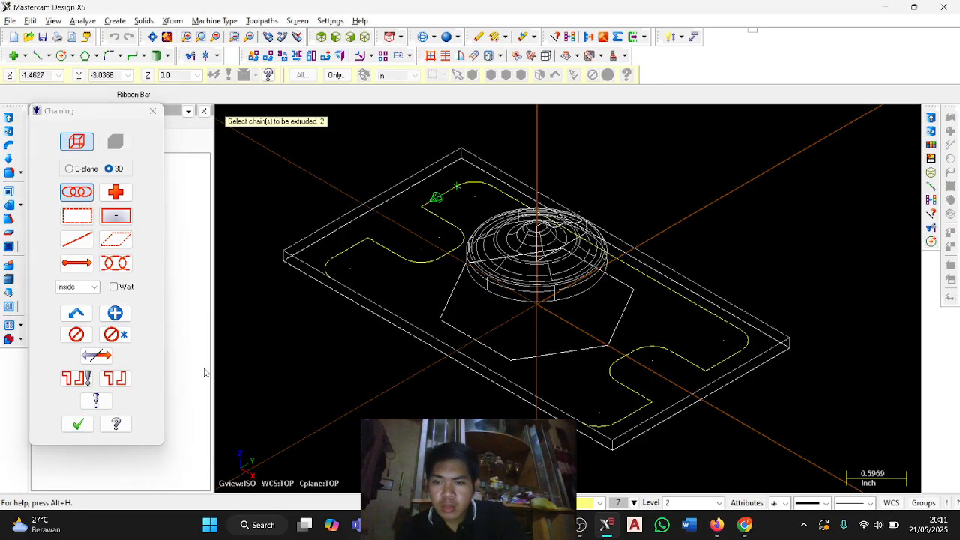
left_click(77, 425)
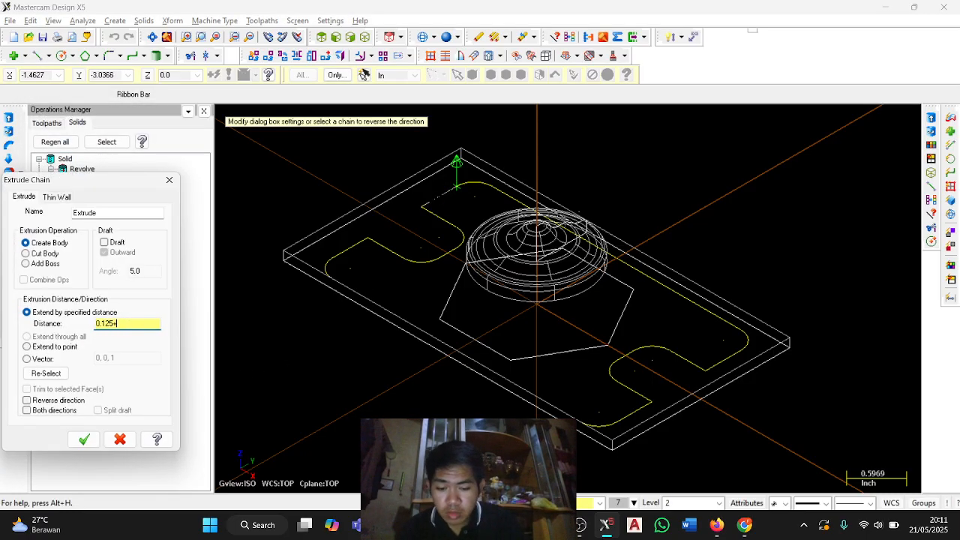
key("Tab")
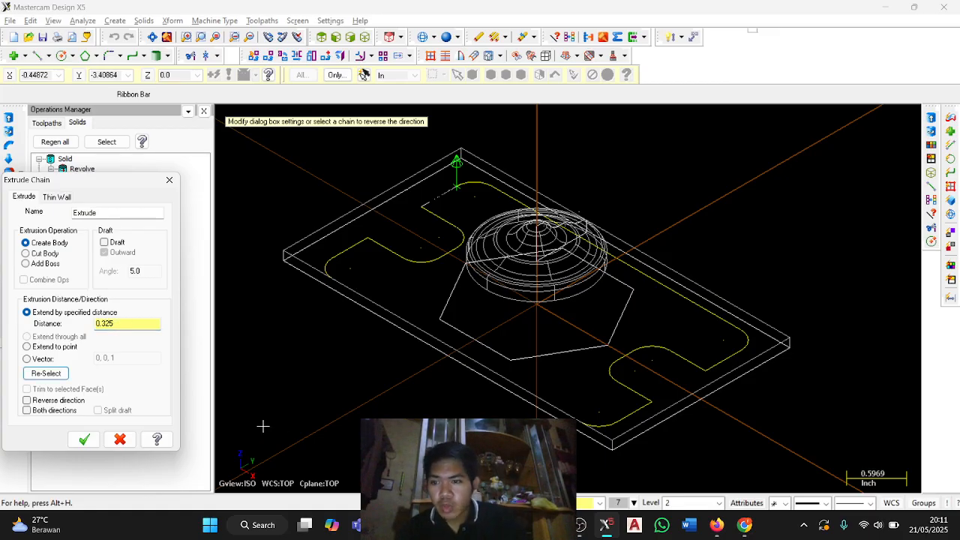
left_click(84, 440)
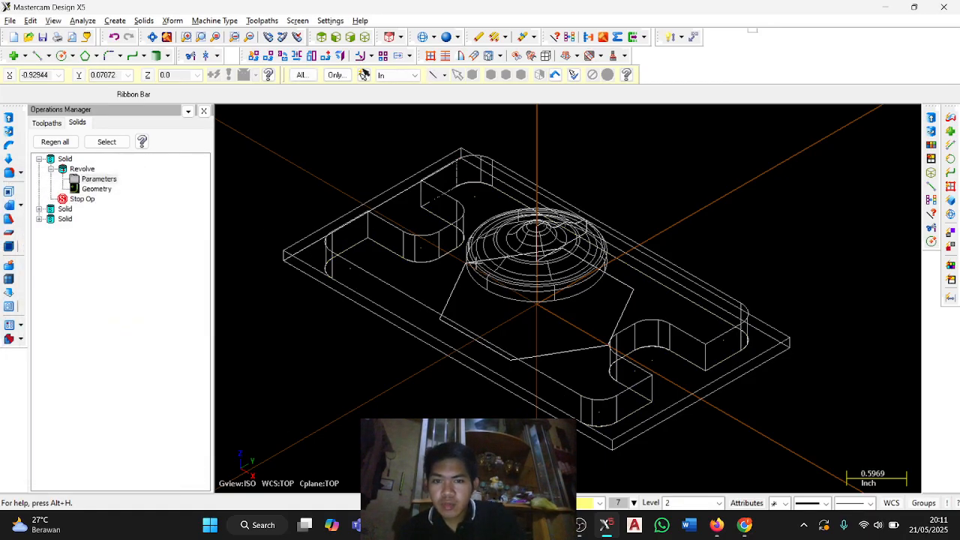
Extrude the hexagon chain upward as a new solid body with a distance of 0.325+.200 inch.
scroll(472, 262, "up", 3)
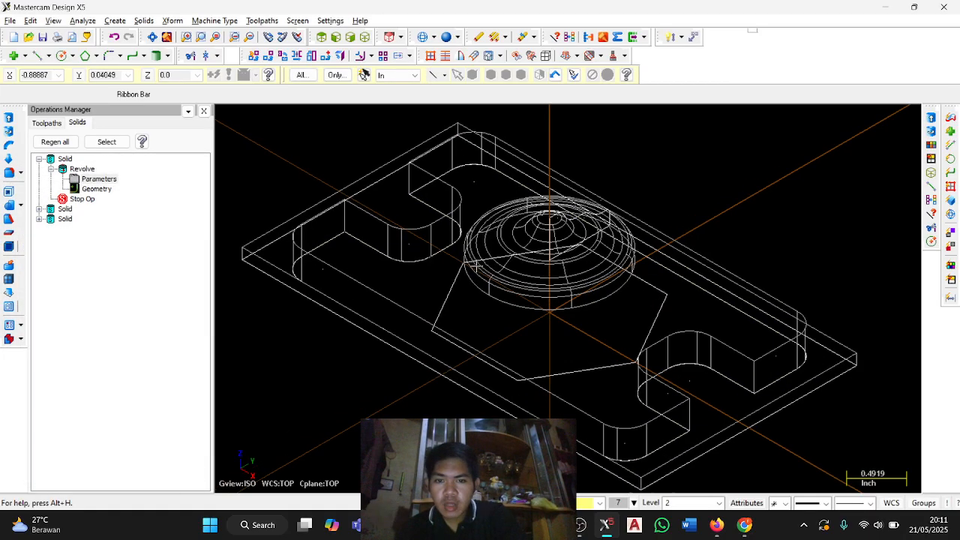
left_click(143, 20)
left_click(155, 34)
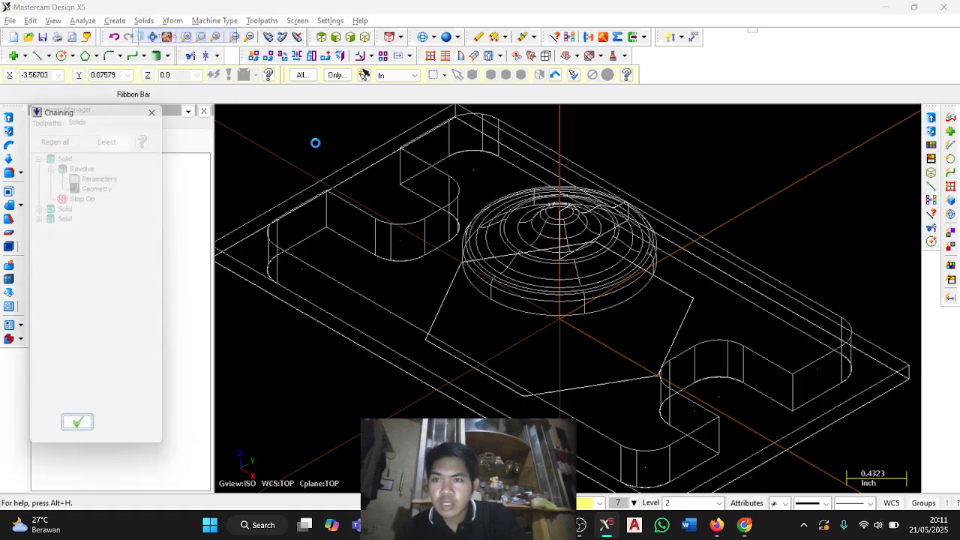
left_click(453, 275)
left_click(78, 424)
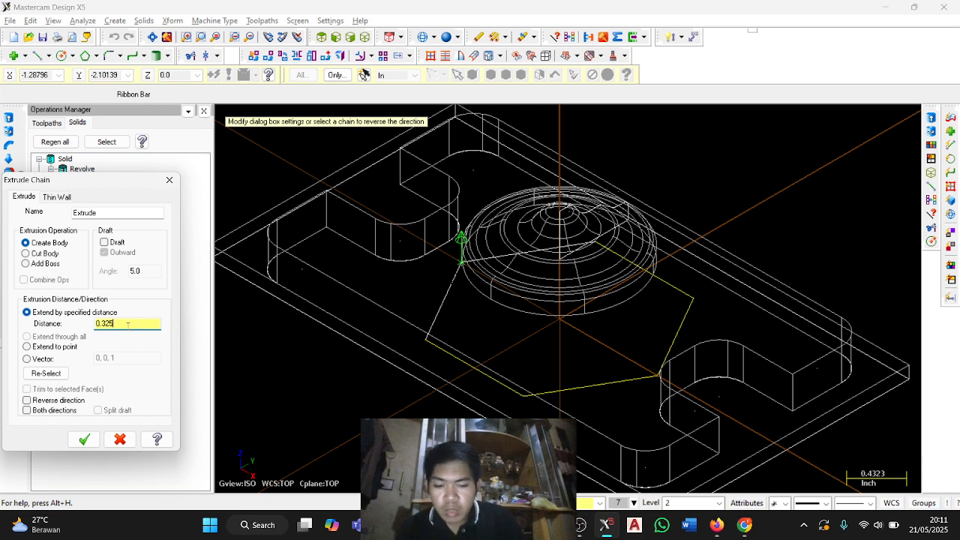
type("+.200")
key("Tab")
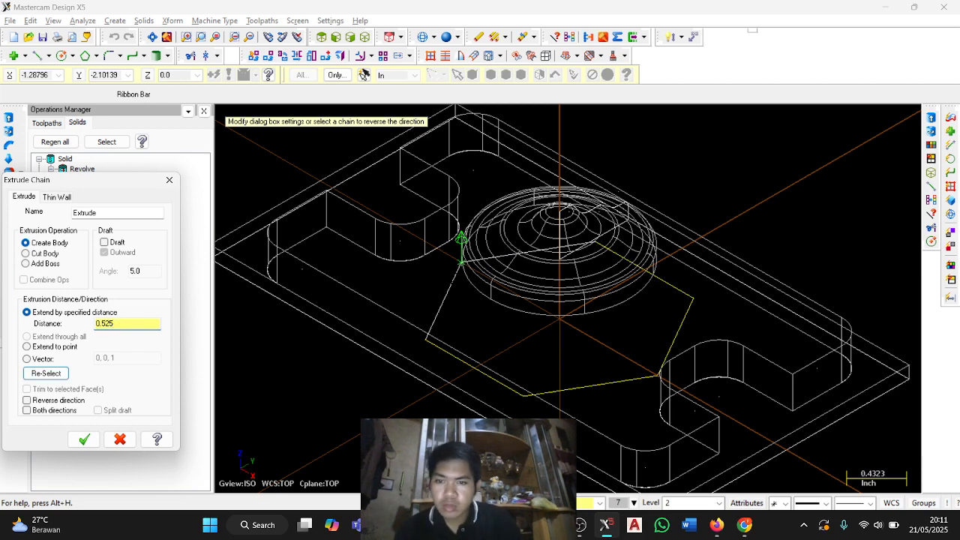
left_click(84, 439)
scroll(402, 274, "down", 4)
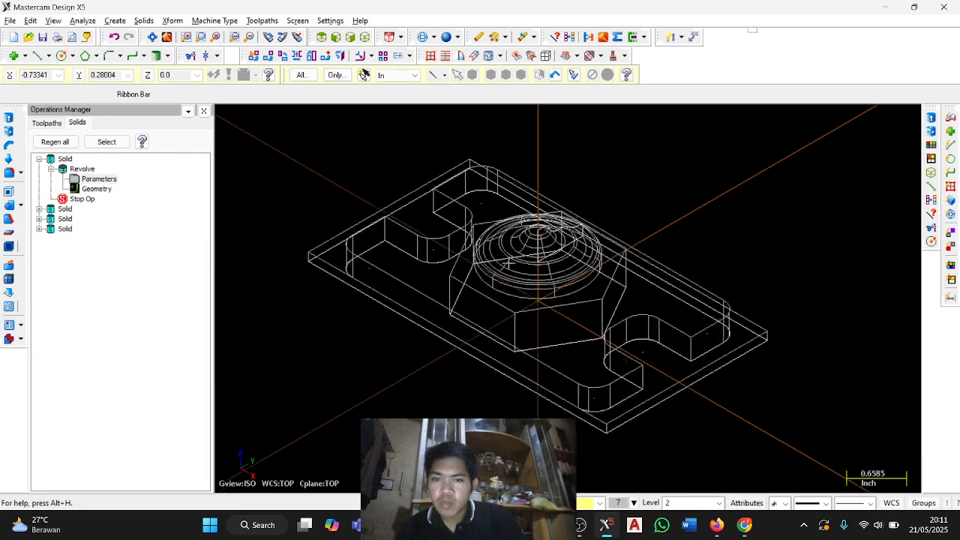
Display the solids shaded and inspect the stacked bodies.
left_click(445, 38)
scroll(653, 293, "up", 5)
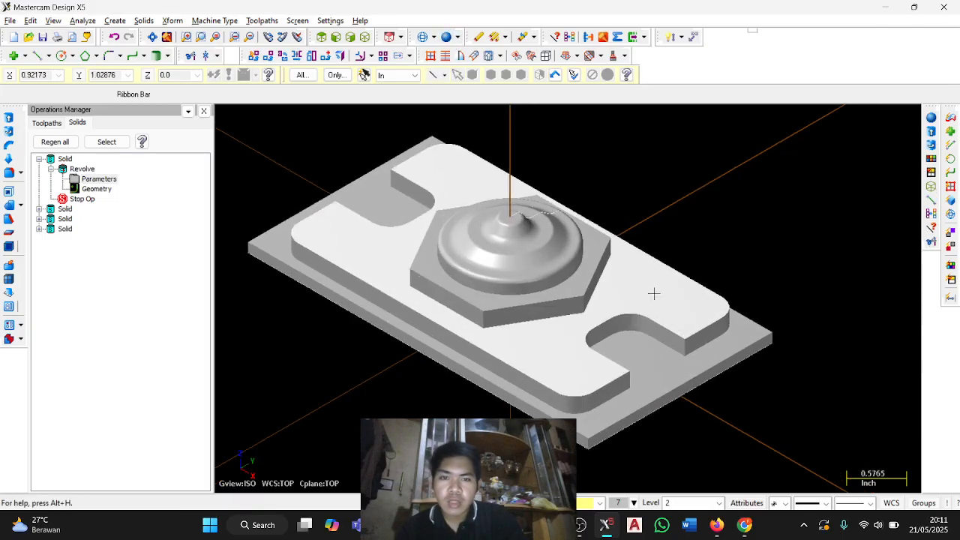
scroll(556, 267, "down", 4)
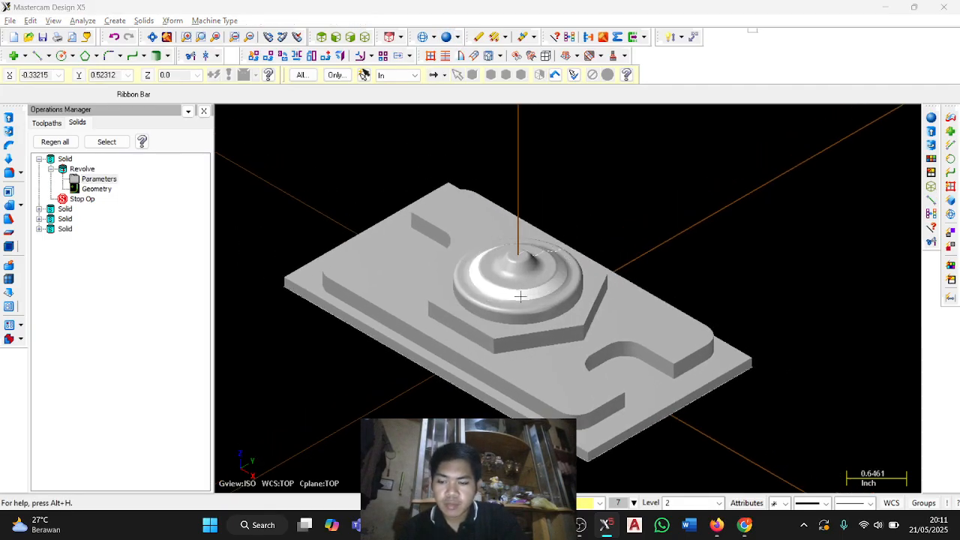
Switch to the PDF guide and read from the second .200 body to the Boolean Add instructions for combining all solids.
key("alt+Tab")
scroll(442, 299, "down", 3)
scroll(442, 299, "down", 4)
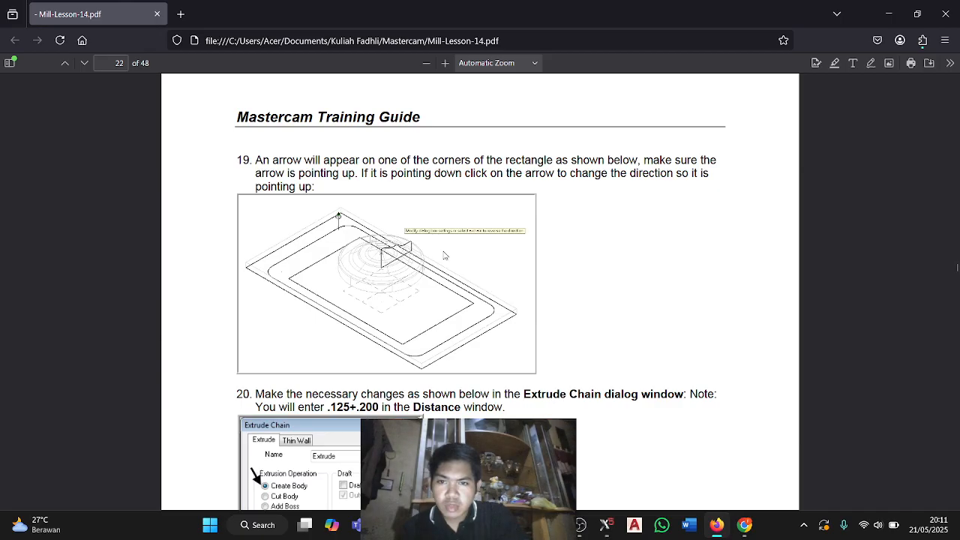
scroll(443, 255, "down", 8)
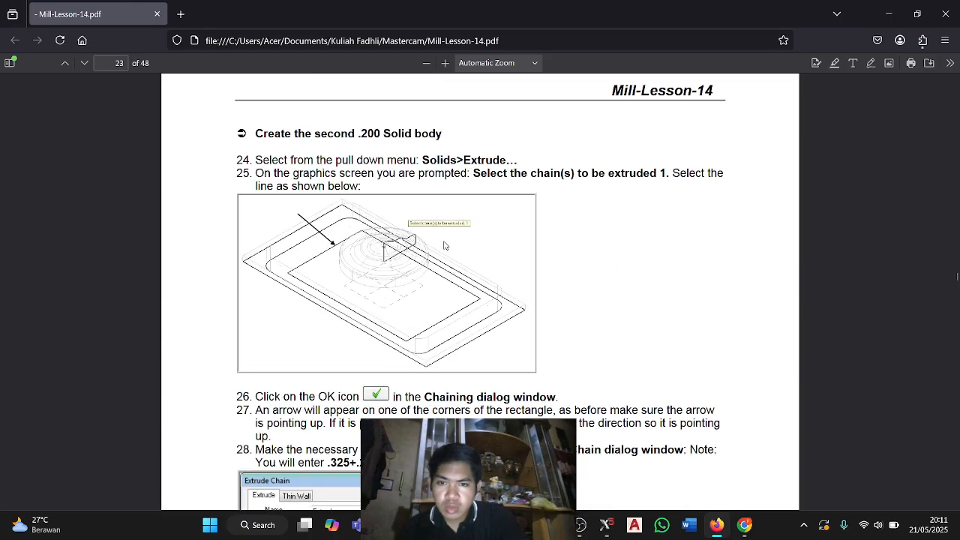
scroll(443, 245, "down", 11)
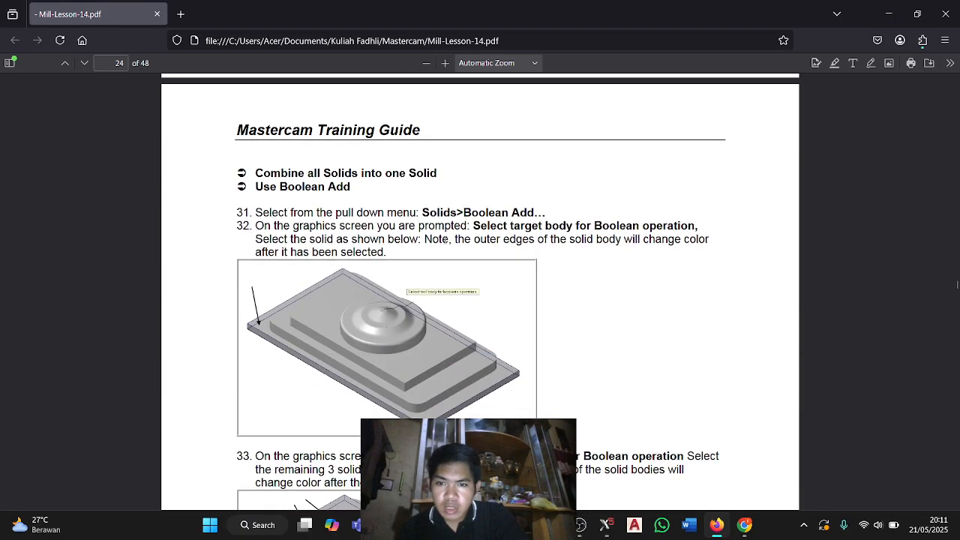
scroll(506, 241, "down", 1)
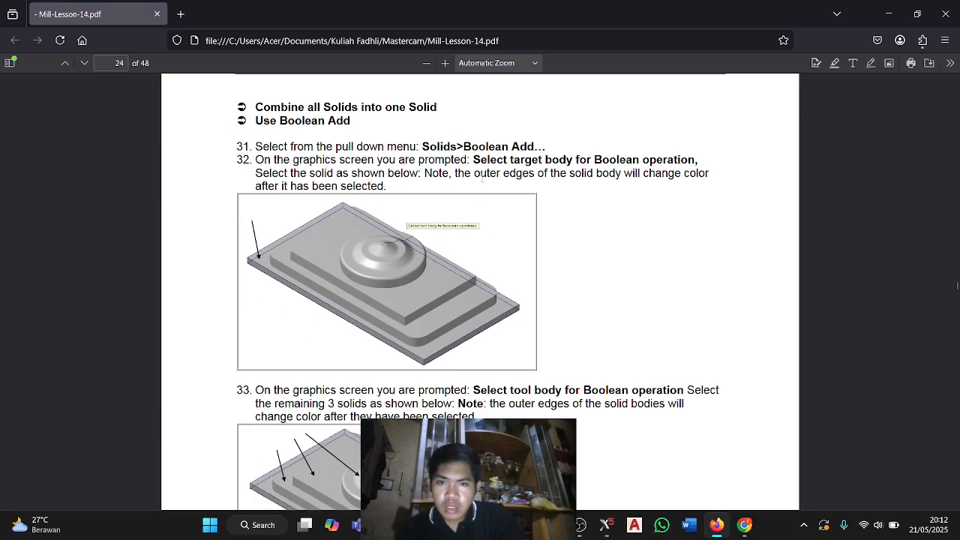
Switch to Mastercam and Boolean Add the notched body, the hexagon body and the revolved dome to the base plate.
key("alt+Tab")
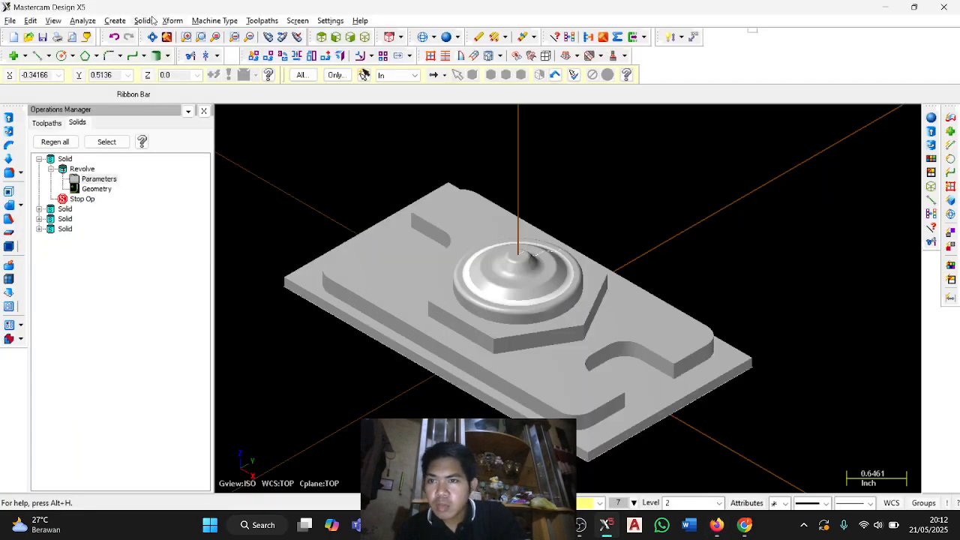
left_click(144, 21)
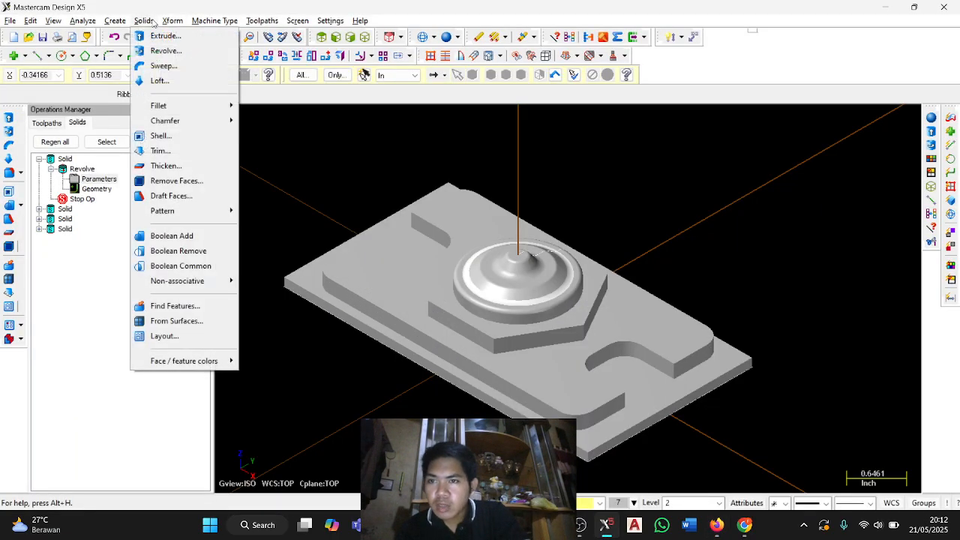
left_click(204, 237)
left_click(316, 275)
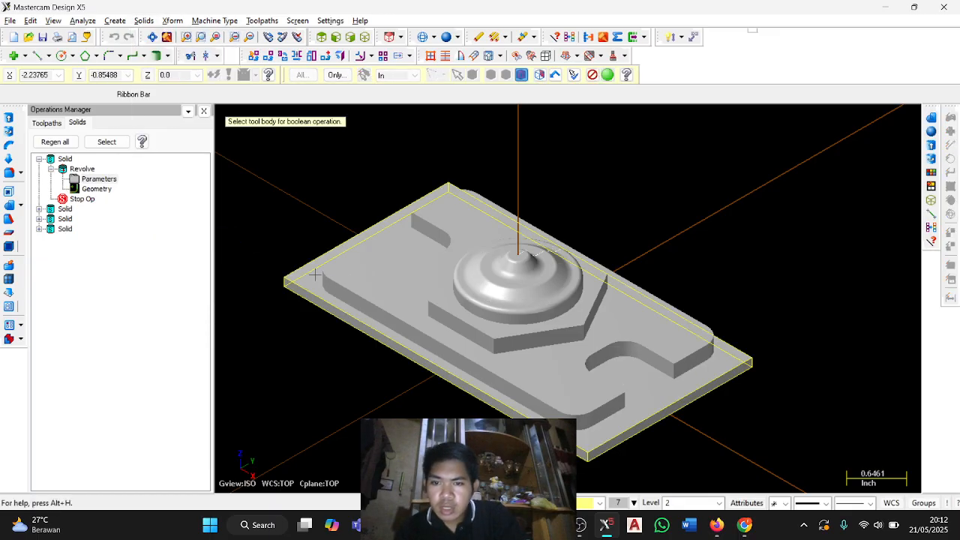
left_click(466, 292)
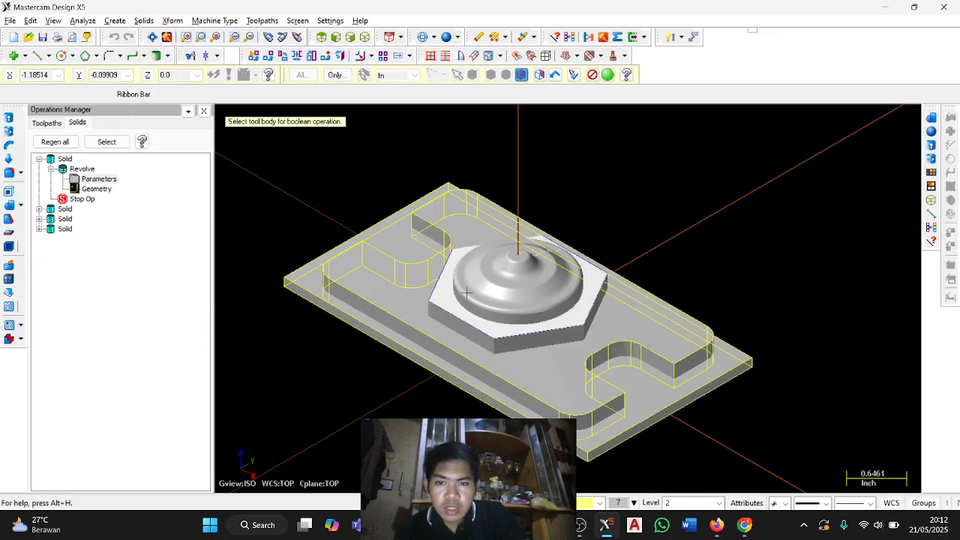
left_click(469, 292)
left_click(478, 289)
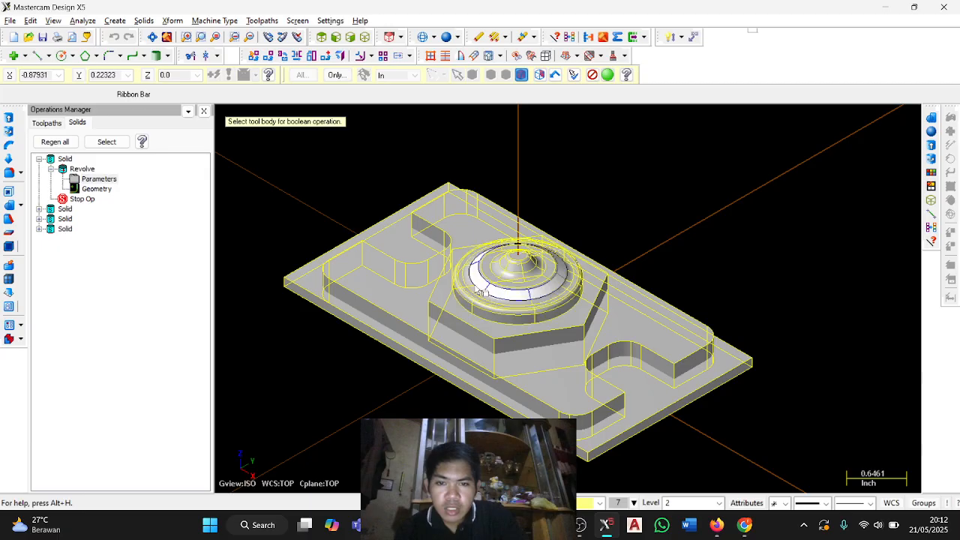
key("Return")
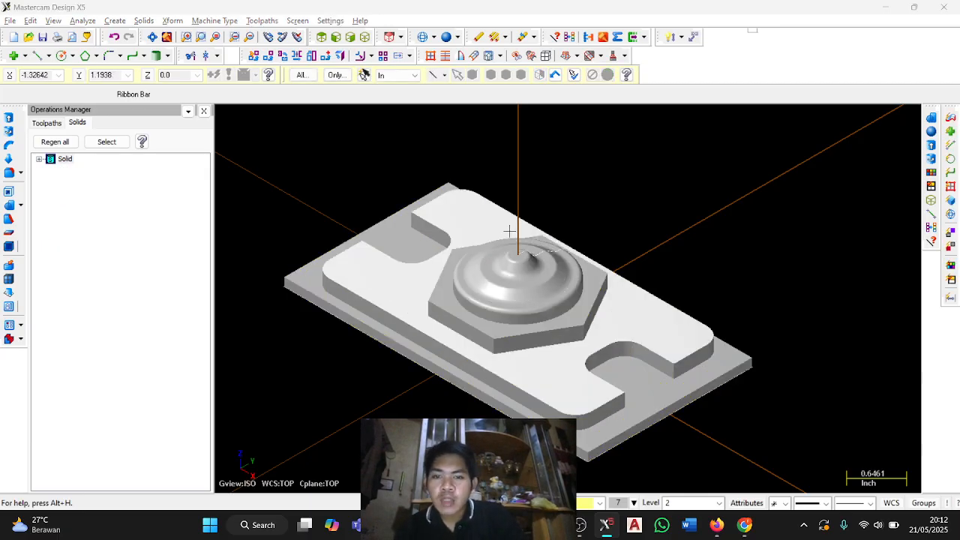
Switch to the PDF guide, read the Task 7 instructions for the .125 base fillet, and return to Mastercam.
key("alt+Tab")
scroll(460, 249, "down", 15)
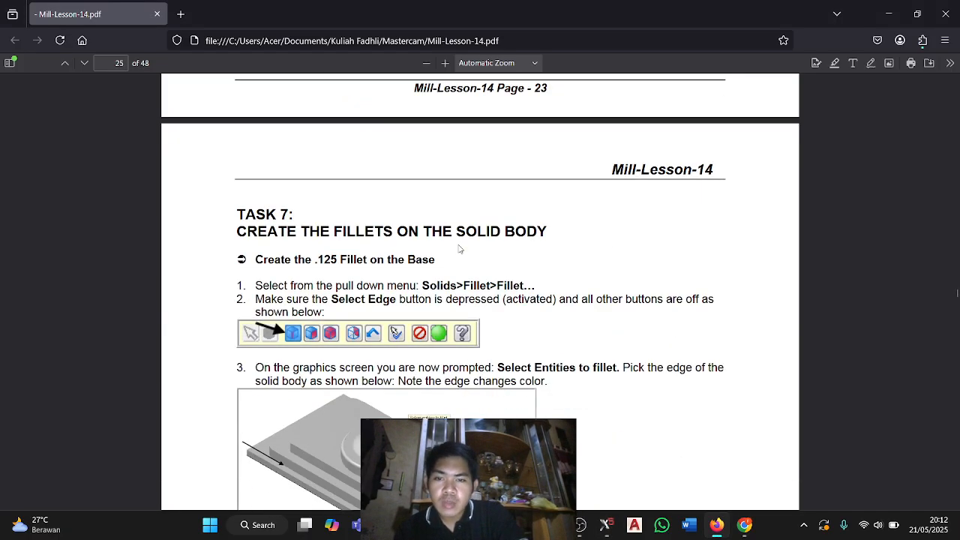
scroll(458, 247, "up", 3)
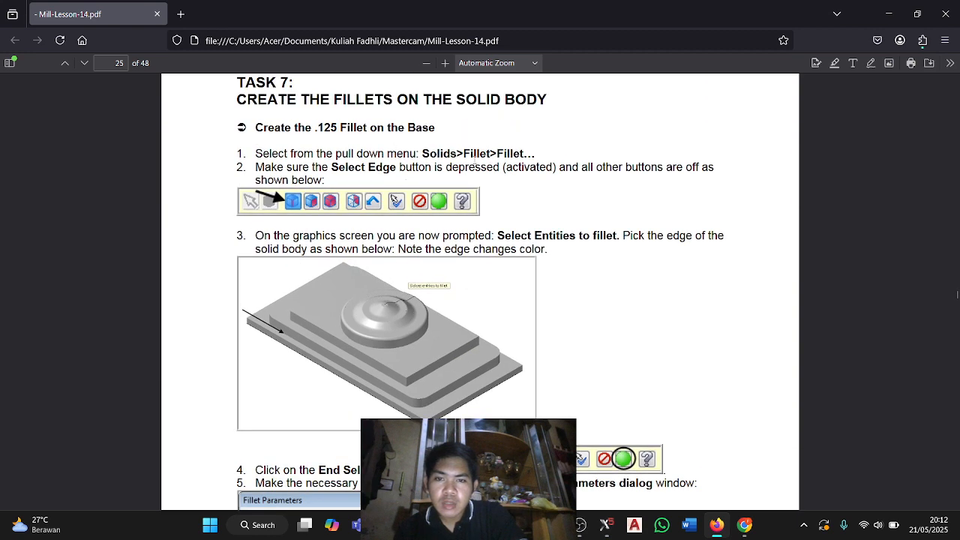
key("alt+Tab")
left_click(144, 21)
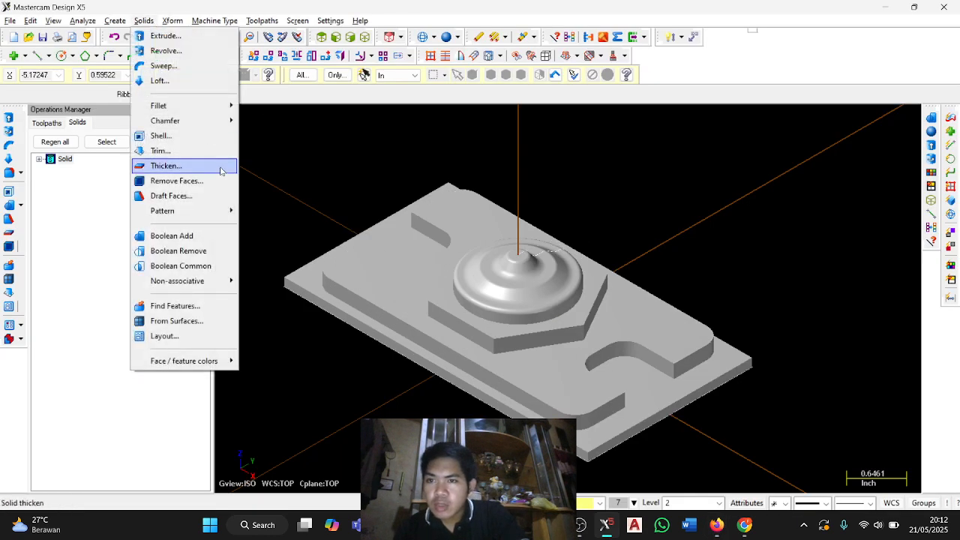
mouse_move(218, 102)
left_click(251, 107)
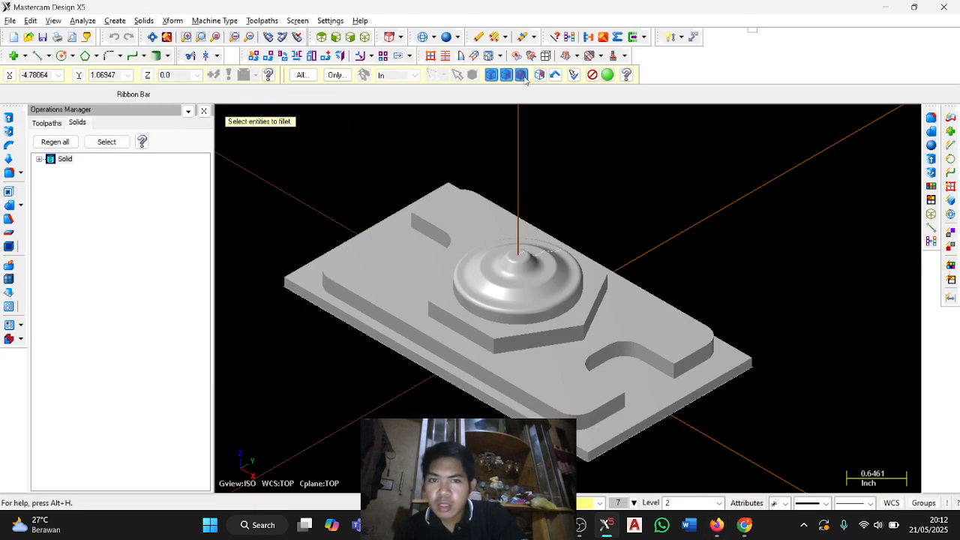
scroll(397, 330, "up", 1)
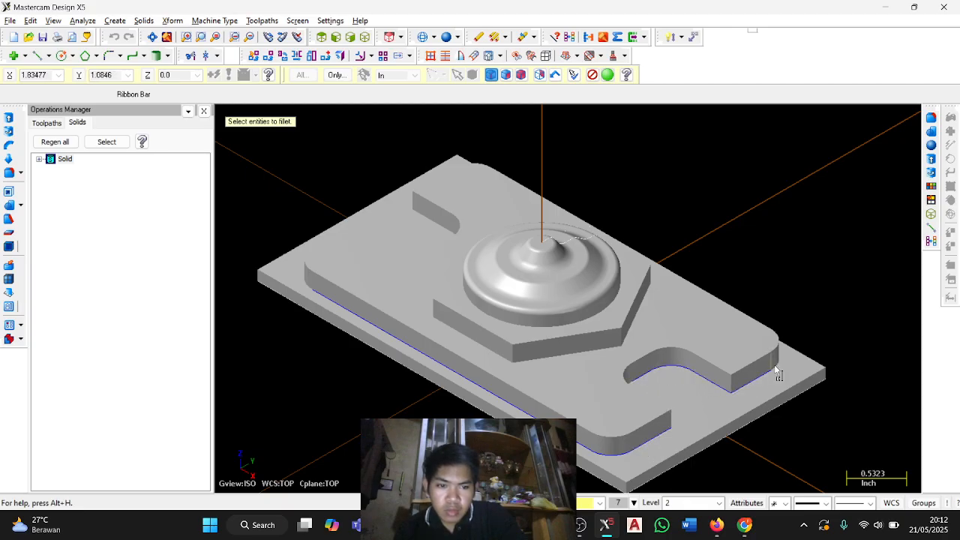
key("Escape")
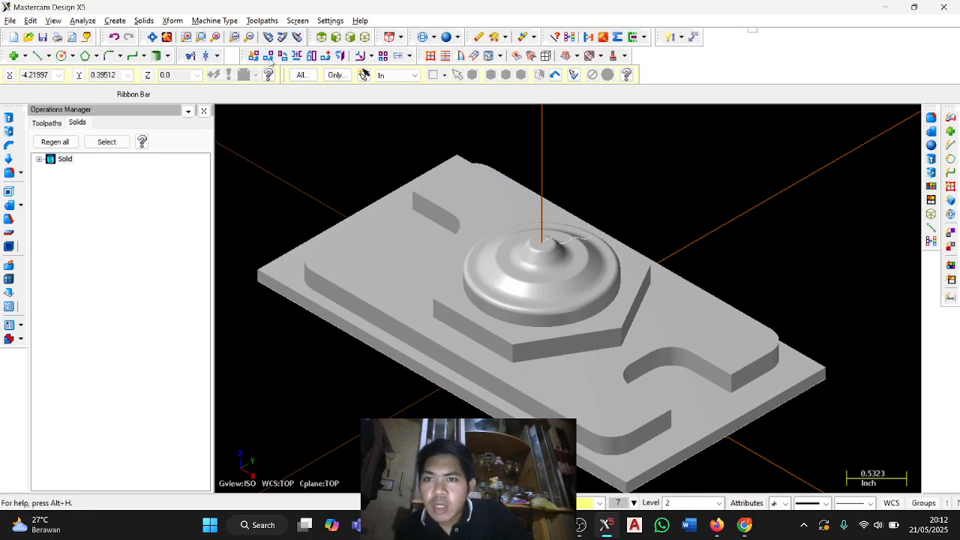
Start a solid Fillet and select the lower edges around the notched body where it meets the base plate.
left_click(171, 21)
mouse_move(200, 109)
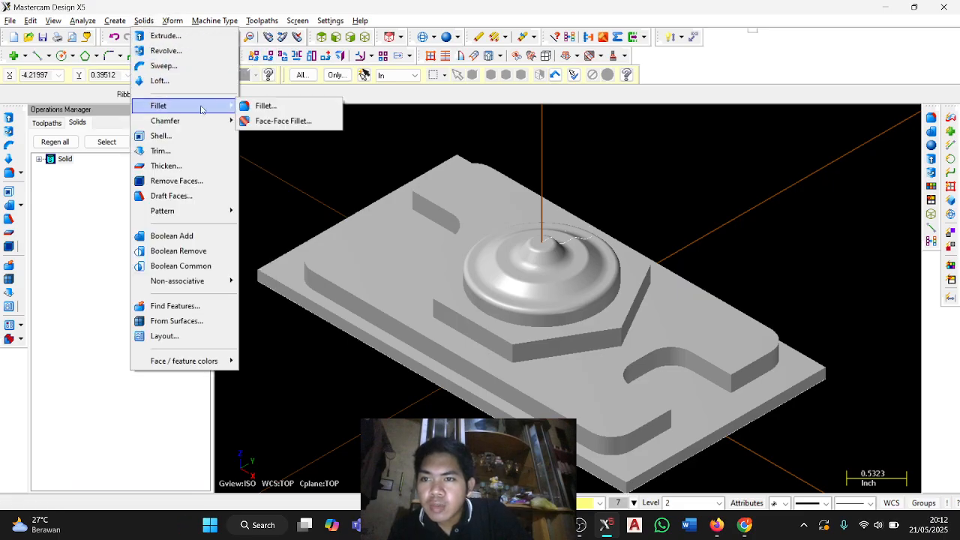
left_click(265, 106)
left_click(321, 297)
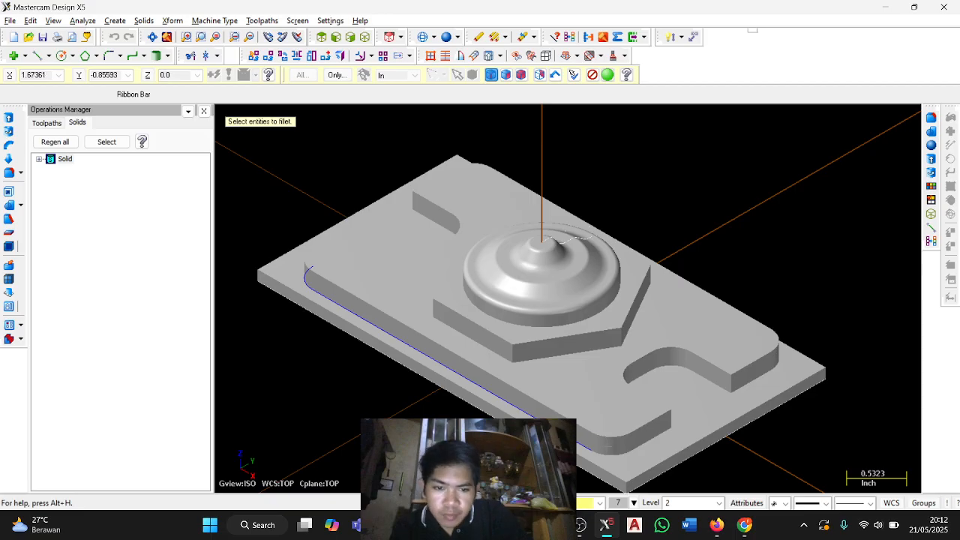
left_click(647, 443)
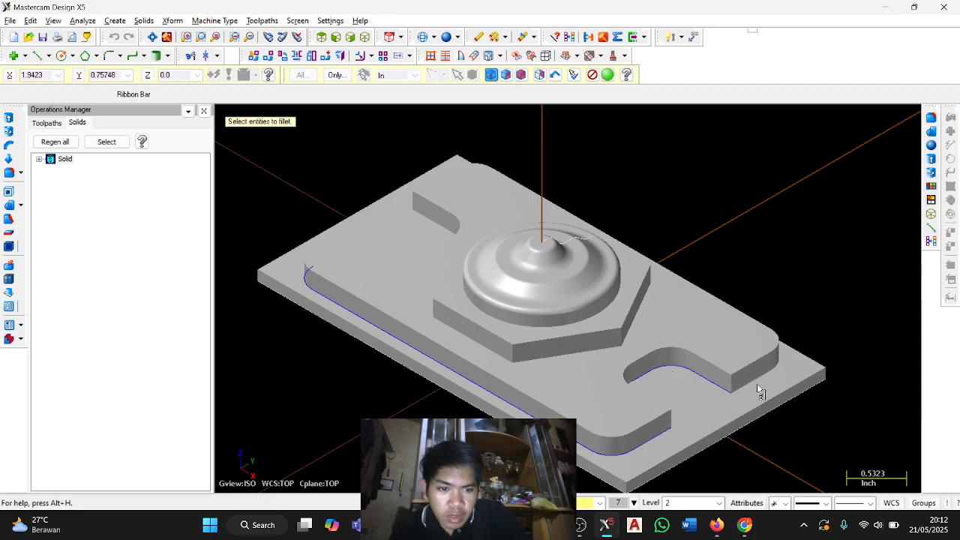
middle_click_drag(771, 359, 673, 357)
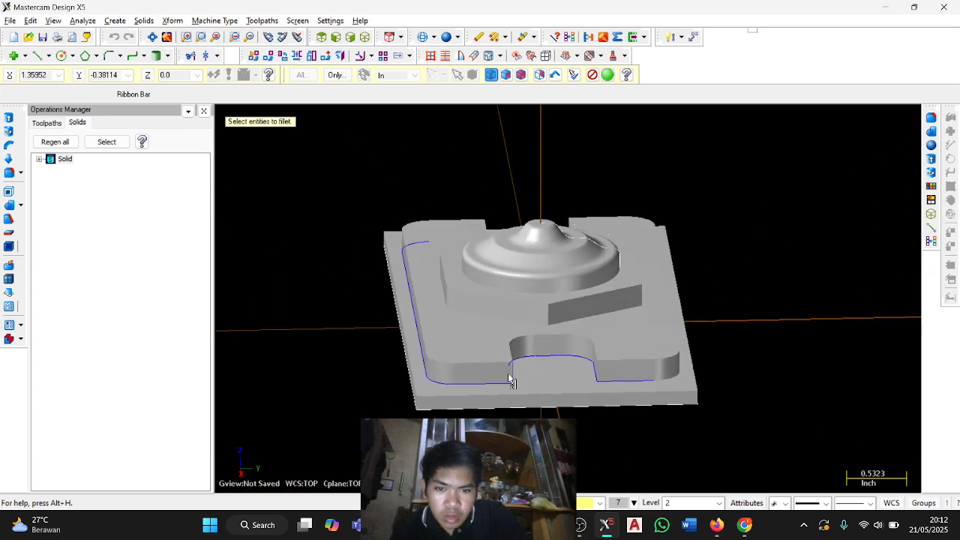
middle_click_drag(747, 345, 386, 352)
middle_click_drag(765, 334, 603, 365)
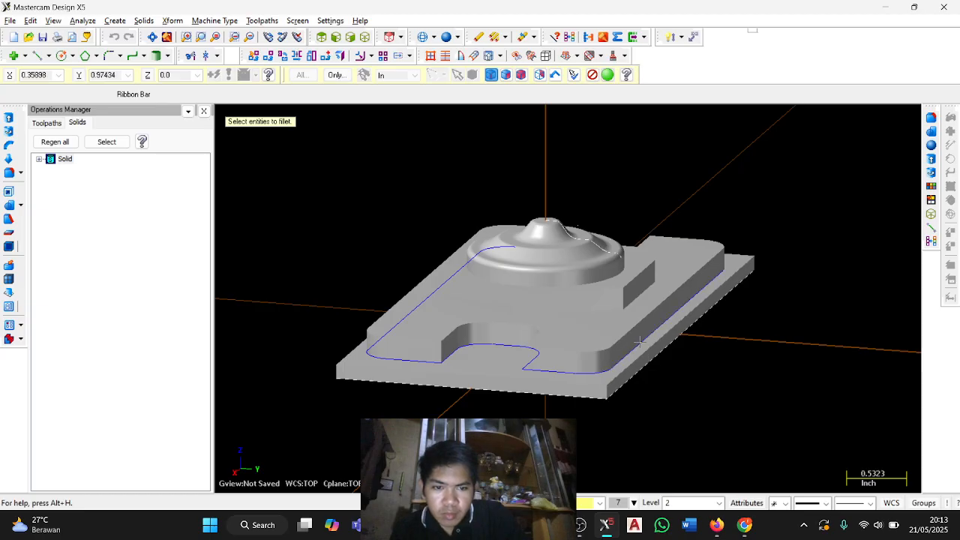
middle_click_drag(780, 320, 439, 347)
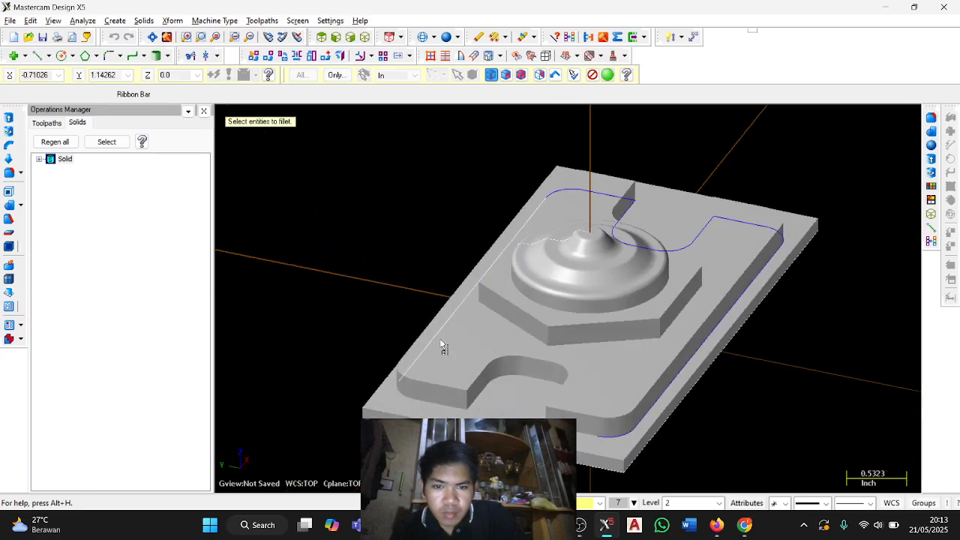
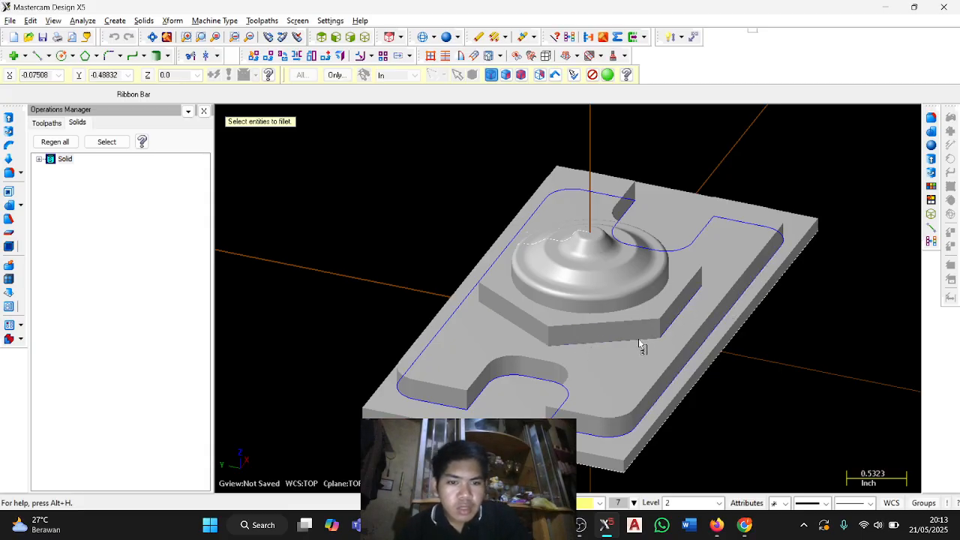
Add the lower edges of the hexagon body and the dome to the fillet selection and finish selecting.
middle_click_drag(844, 321, 592, 337)
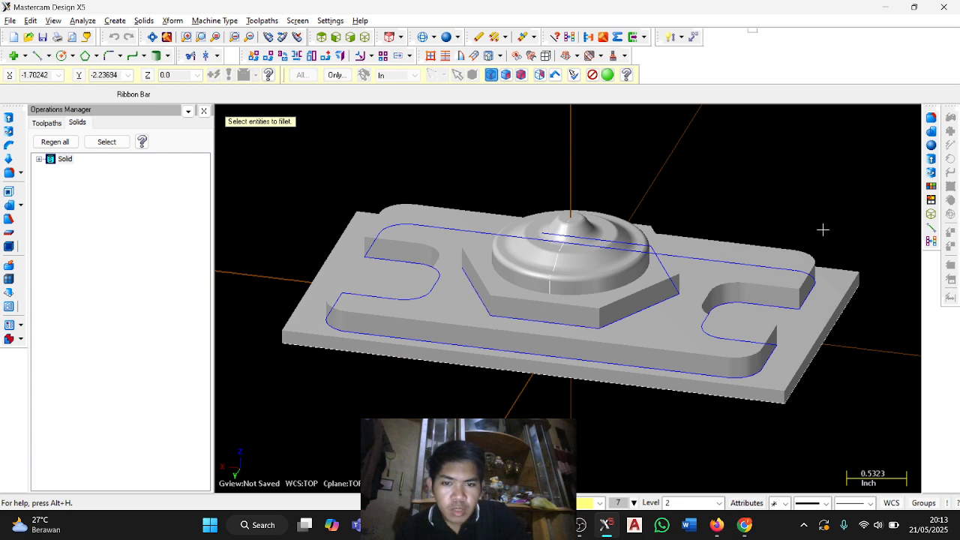
middle_click_drag(822, 229, 518, 342)
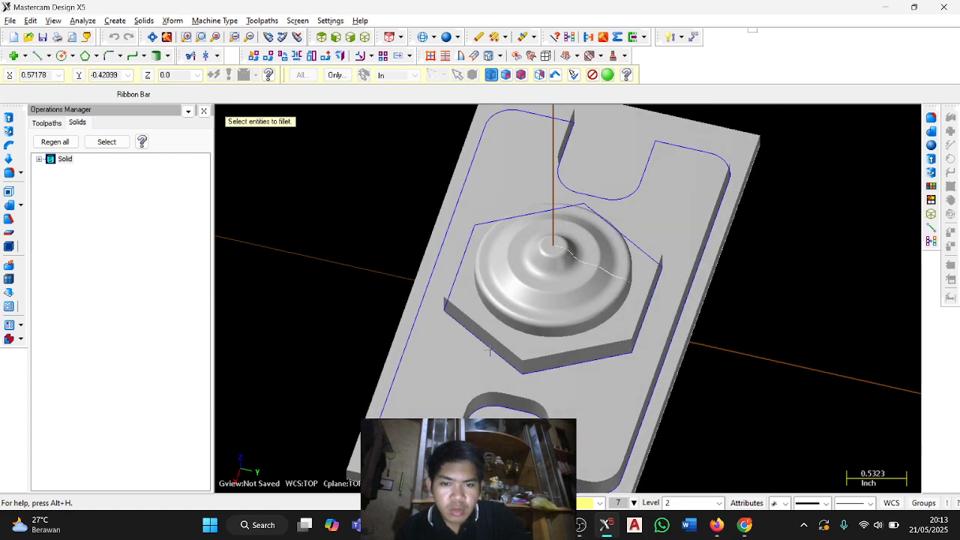
middle_click_drag(735, 381, 676, 377)
key("Return")
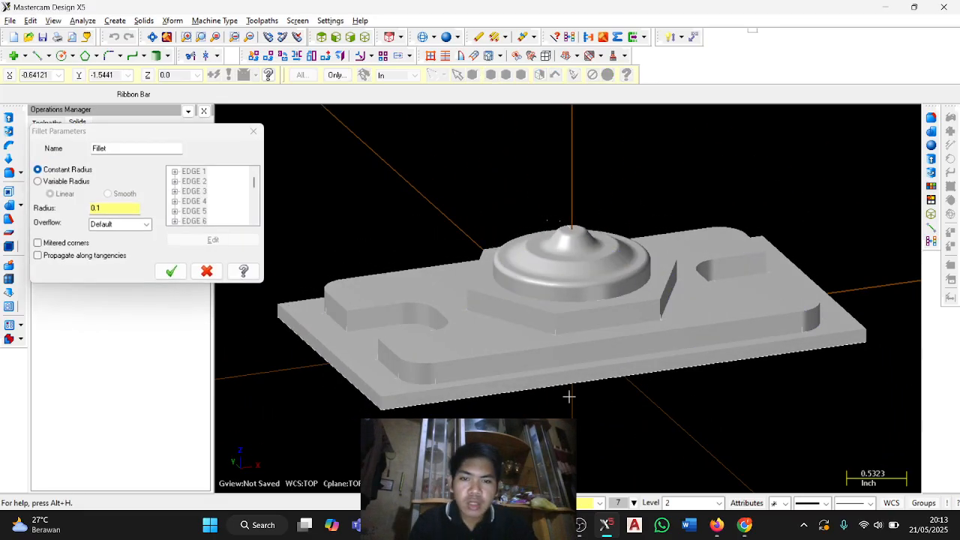
Check the fillet parameters in the PDF guide, then apply a 0.15 constant-radius fillet with propagation along tangencies in Mastercam.
key("alt+Tab")
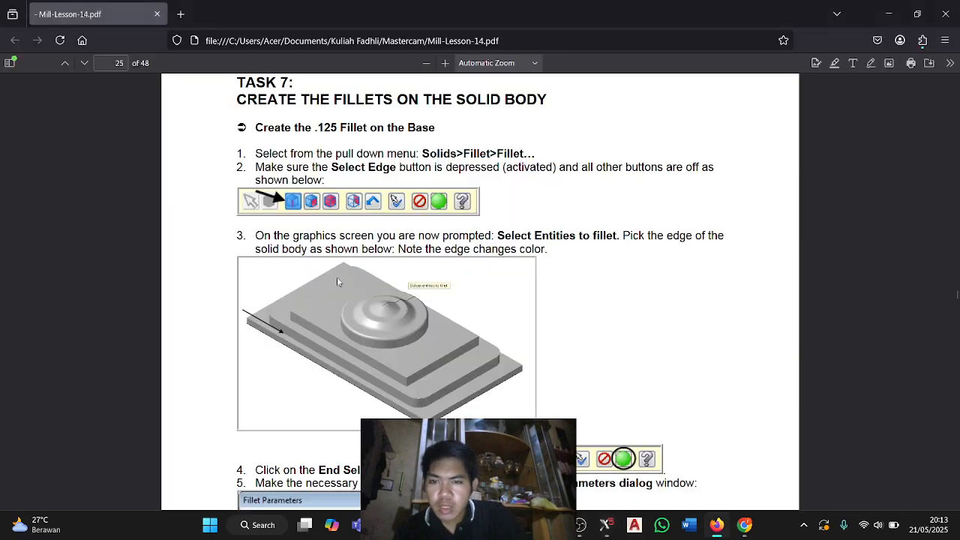
scroll(359, 293, "down", 5)
key("alt+Tab")
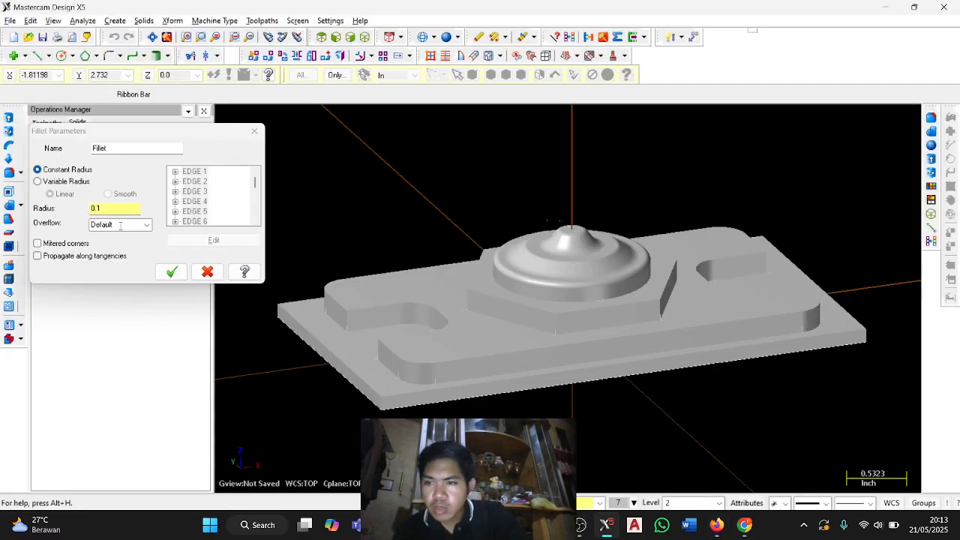
left_click(120, 210)
key("alt+2")
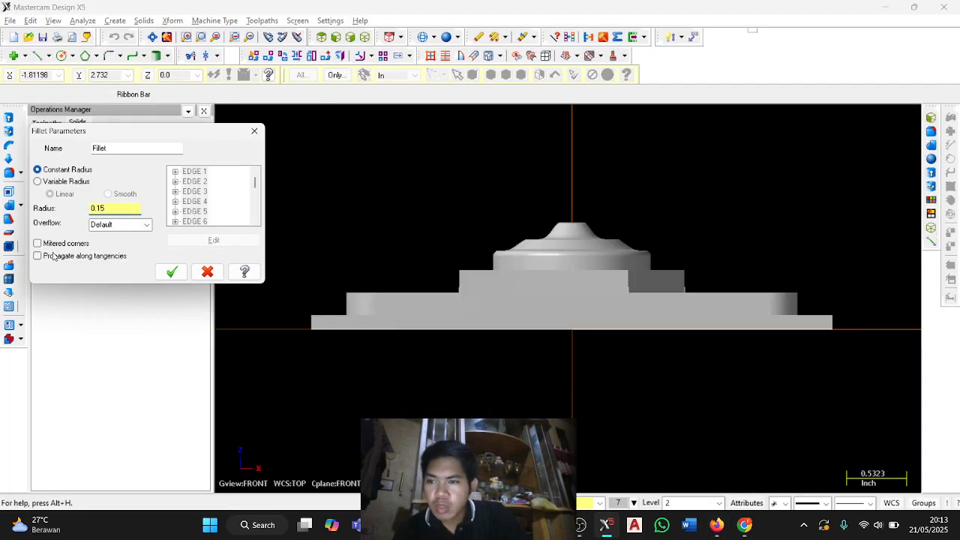
left_click(53, 256)
left_click(171, 271)
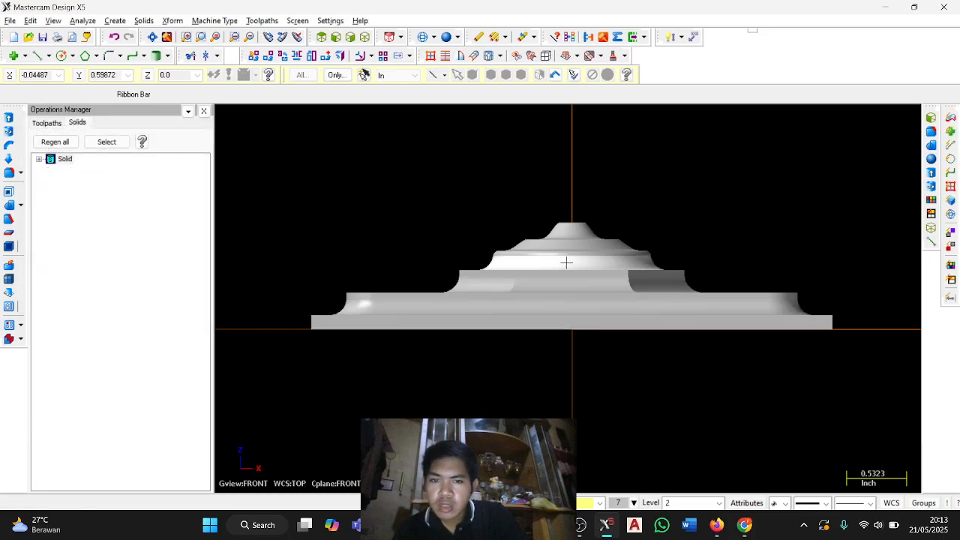
middle_click_drag(566, 262, 596, 174)
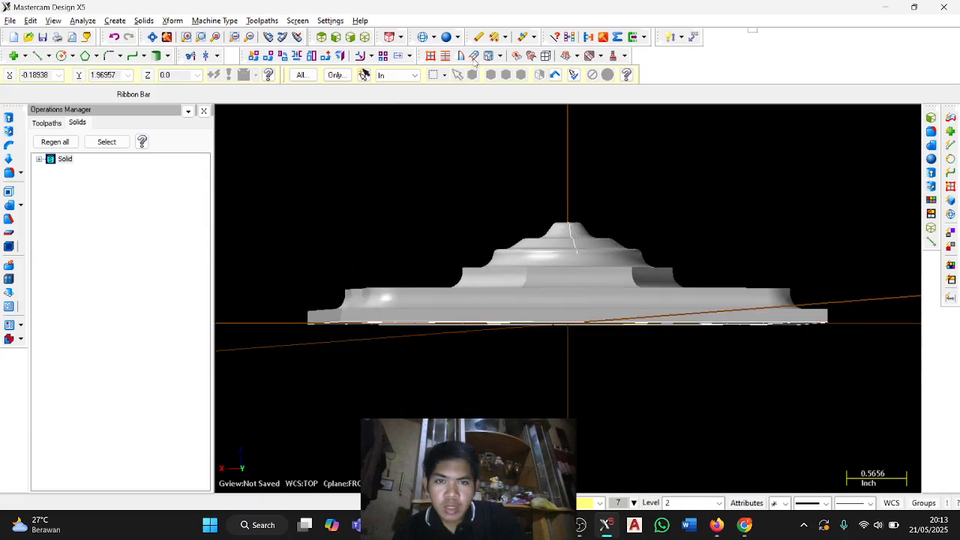
left_click(364, 37)
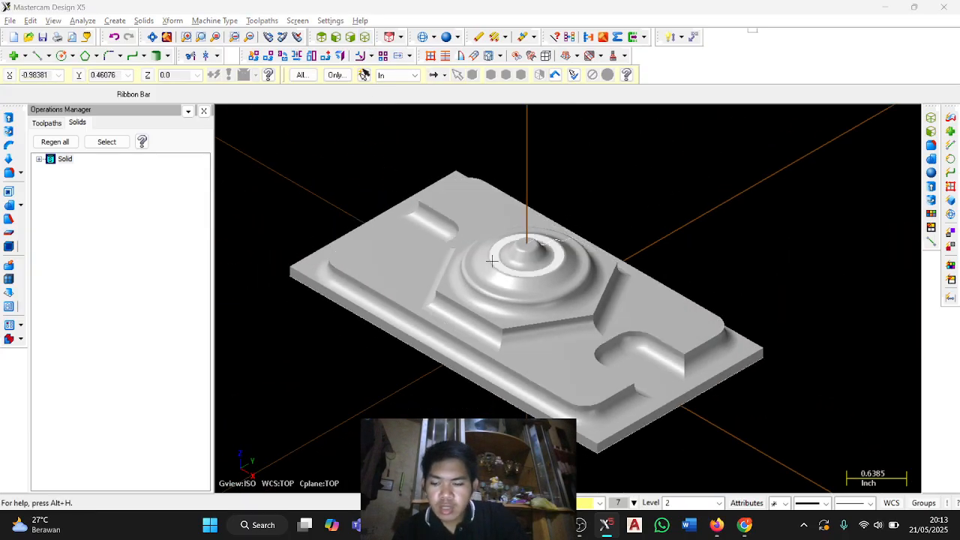
Switch to the PDF guide, read the remaining fillet instructions and Task 8 on hiding levels, and return to Mastercam.
key("alt+Tab")
scroll(480, 287, "down", 20)
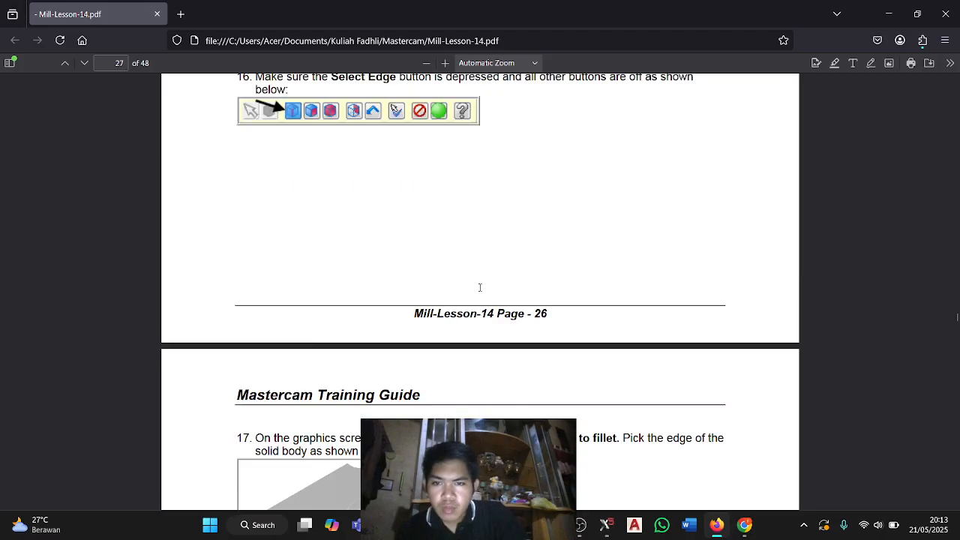
scroll(480, 287, "down", 18)
scroll(484, 286, "up", 5)
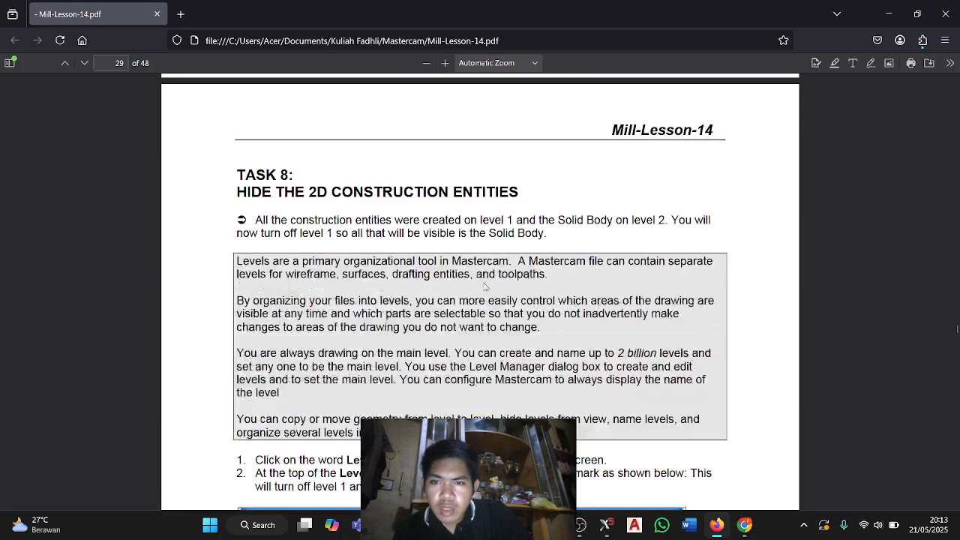
scroll(484, 286, "down", 8)
scroll(450, 255, "up", 18)
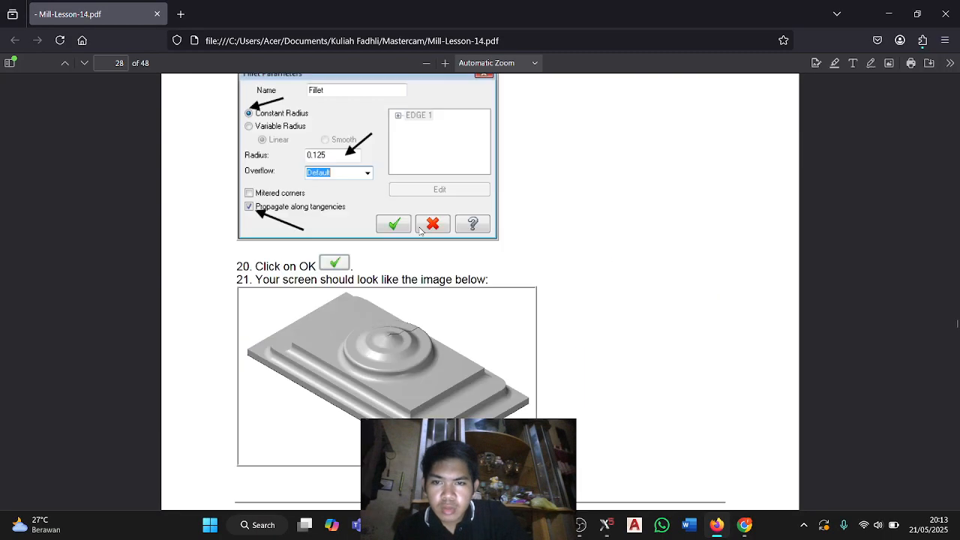
scroll(420, 229, "down", 16)
key("alt+Tab")
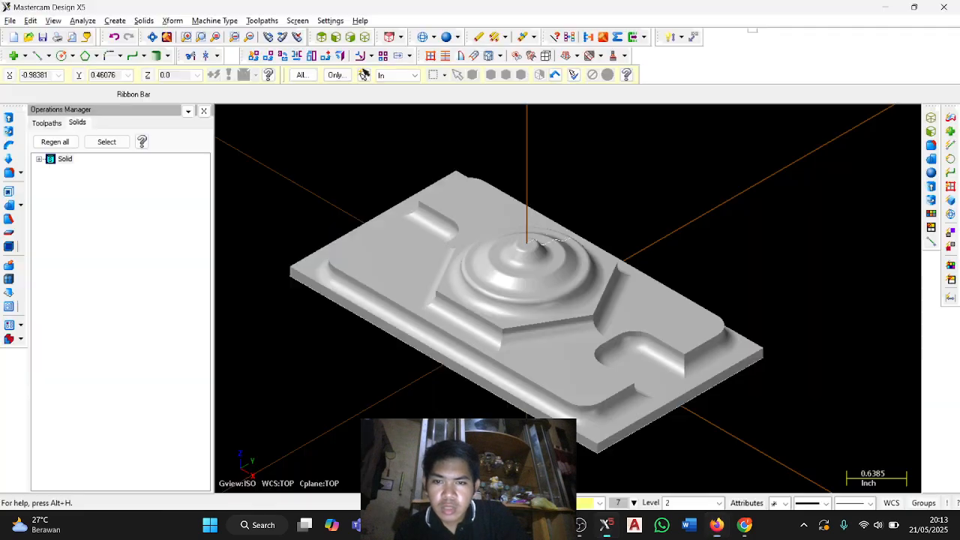
Make level 1 the main level in the Level Manager.
left_click(648, 504)
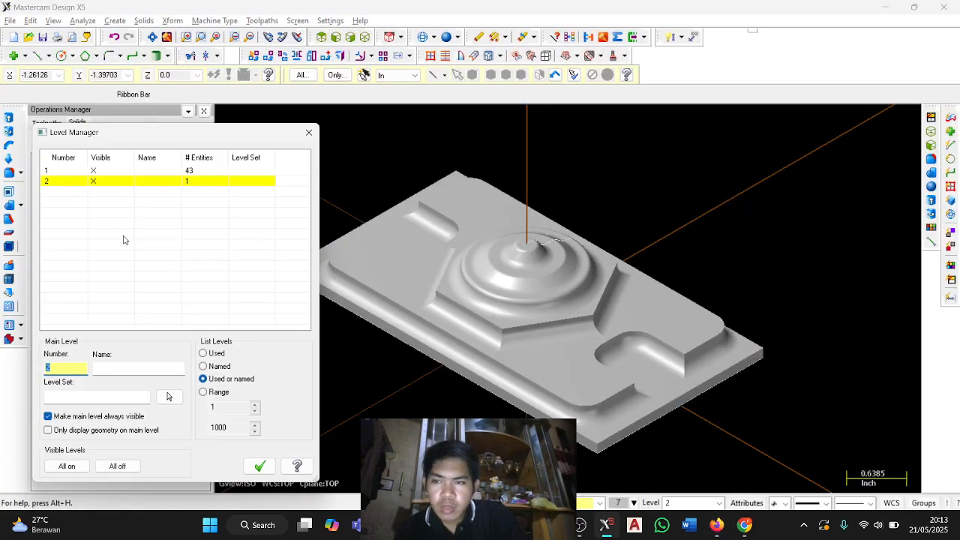
left_click(75, 172)
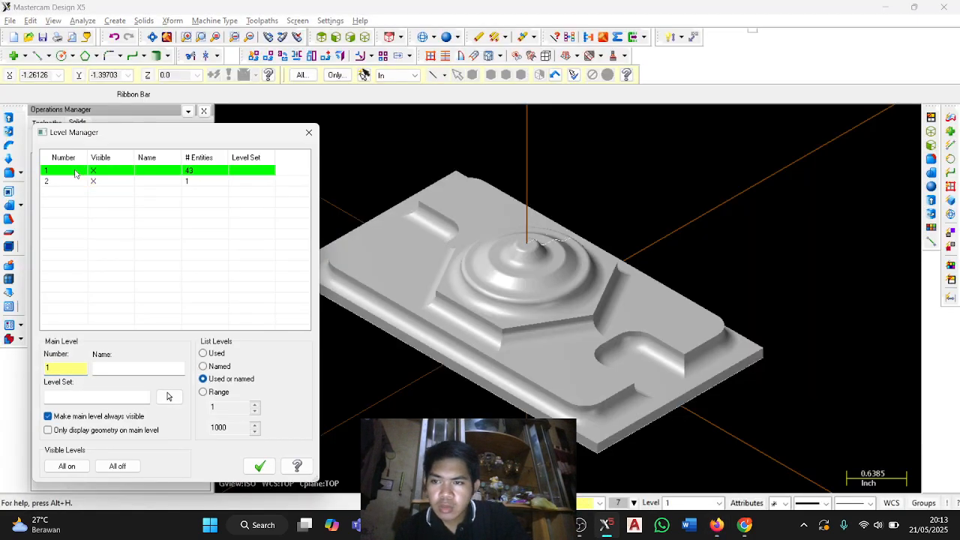
left_click(260, 466)
Switch to the PDF guide, read the Task 9 instructions for the part boundary box, and return to Mastercam.
key("alt+Tab")
scroll(438, 322, "down", 3)
scroll(438, 321, "down", 5)
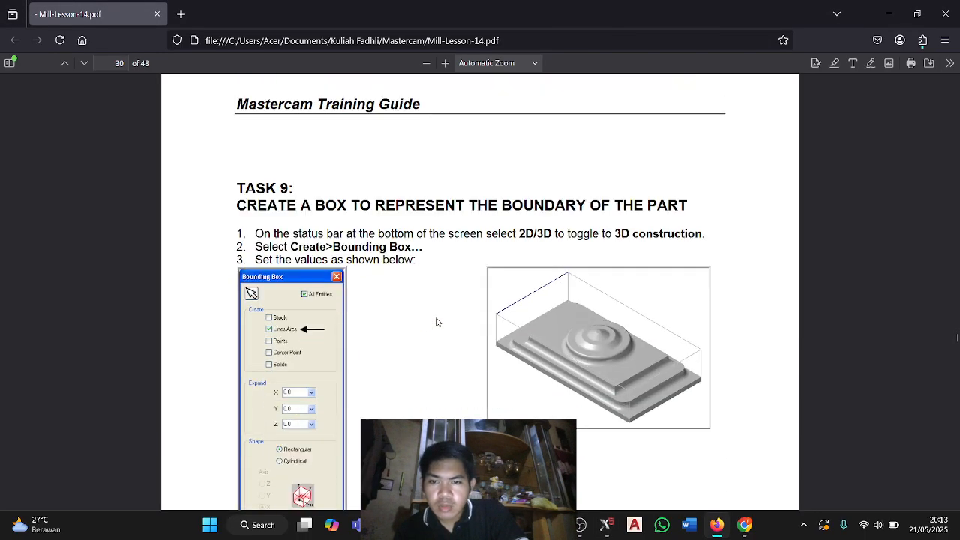
key("alt+Tab")
Create a rectangular bounding box of lines and arcs around all entities, without a center point, and show the part in isometric view.
left_click(115, 21)
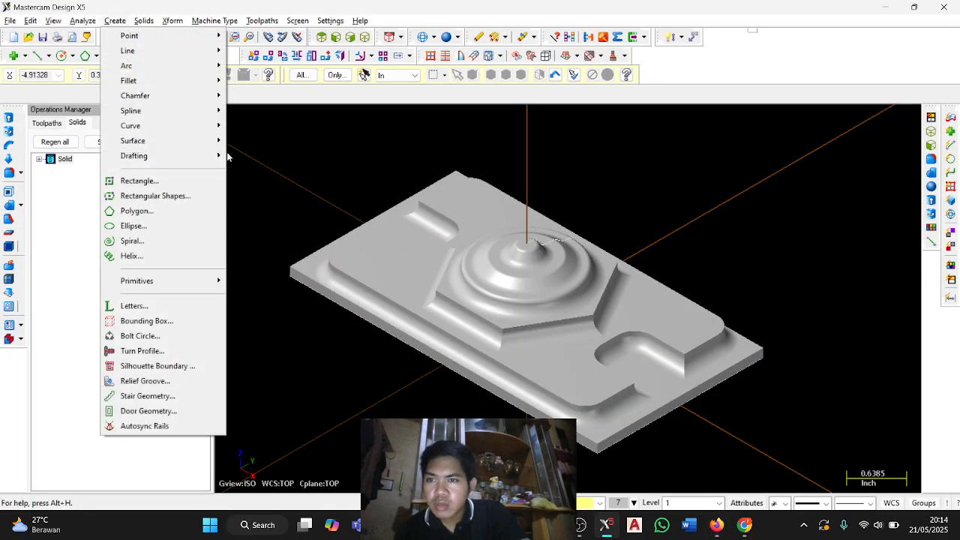
left_click(192, 324)
middle_click_drag(426, 308, 267, 281)
left_click(91, 231)
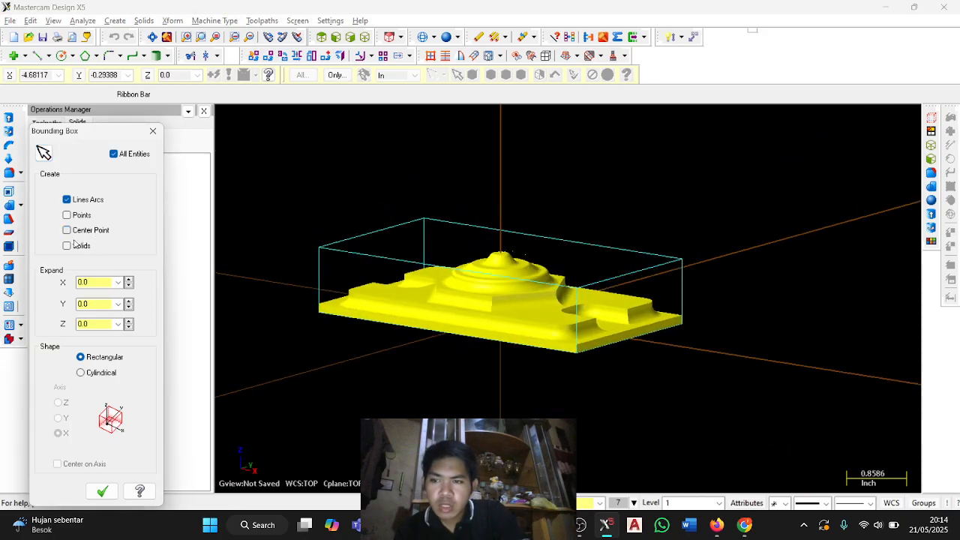
left_click(102, 492)
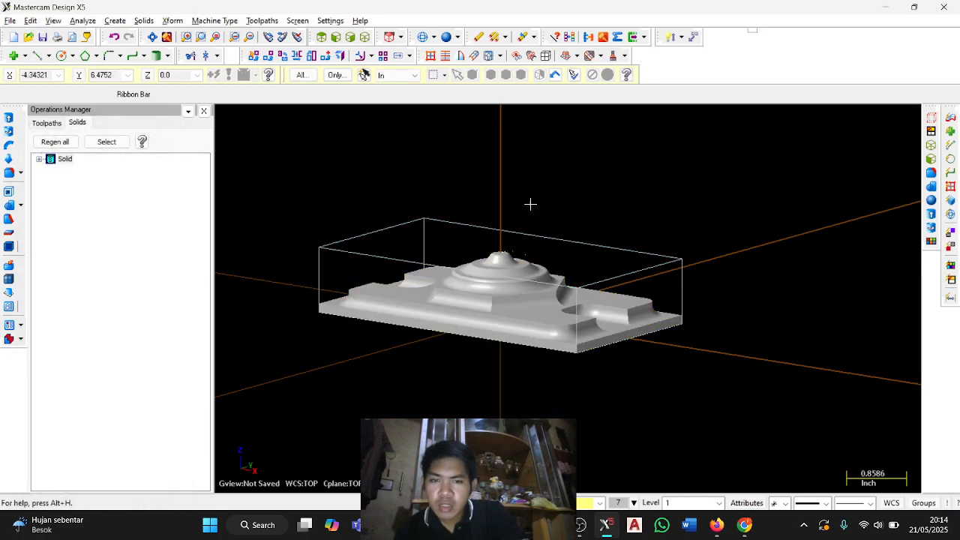
left_click(365, 39)
middle_click_drag(577, 213, 574, 225)
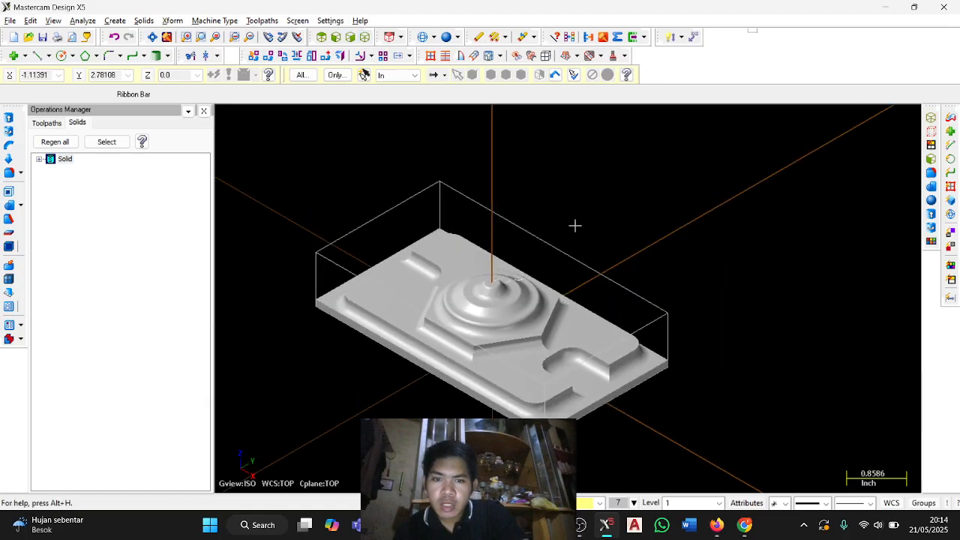
Switch to the PDF guide, read the Task 11 stock setup instructions and parameters, and return to Mastercam.
key("alt+Tab")
scroll(388, 278, "down", 10)
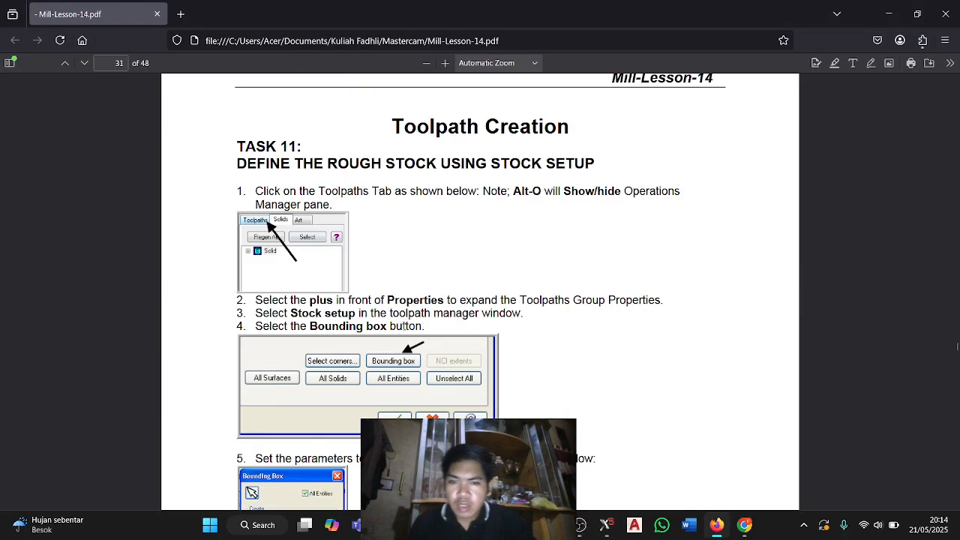
scroll(413, 311, "down", 8)
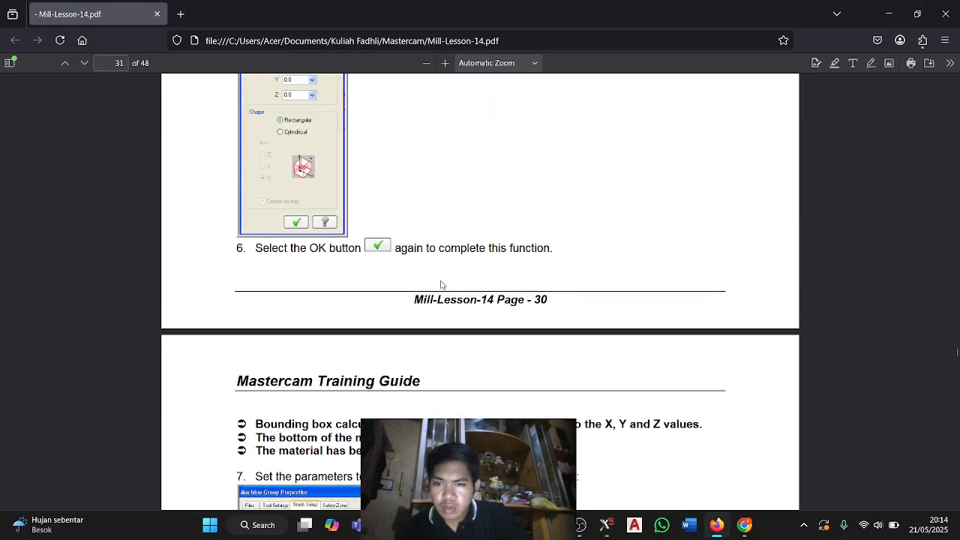
scroll(437, 278, "up", 3)
scroll(437, 277, "down", 8)
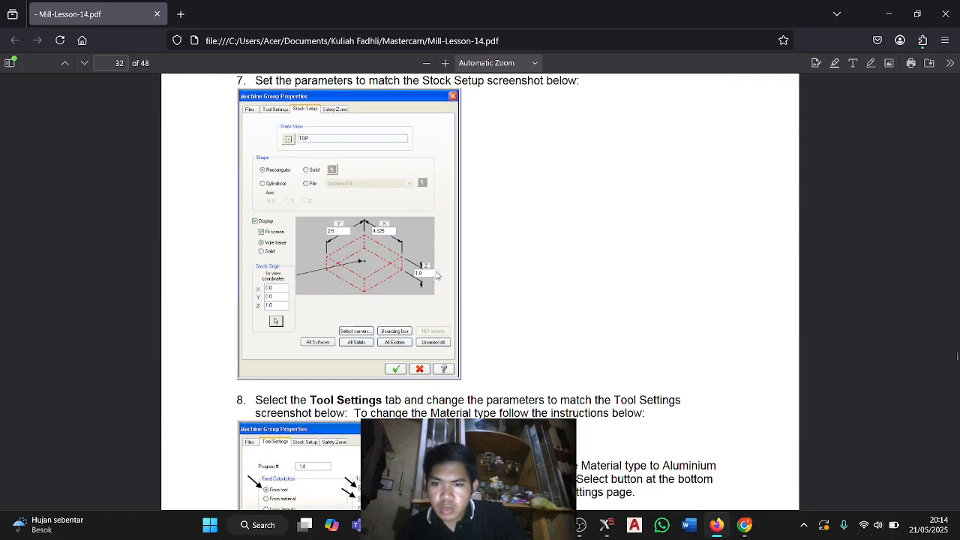
scroll(439, 290, "up", 1)
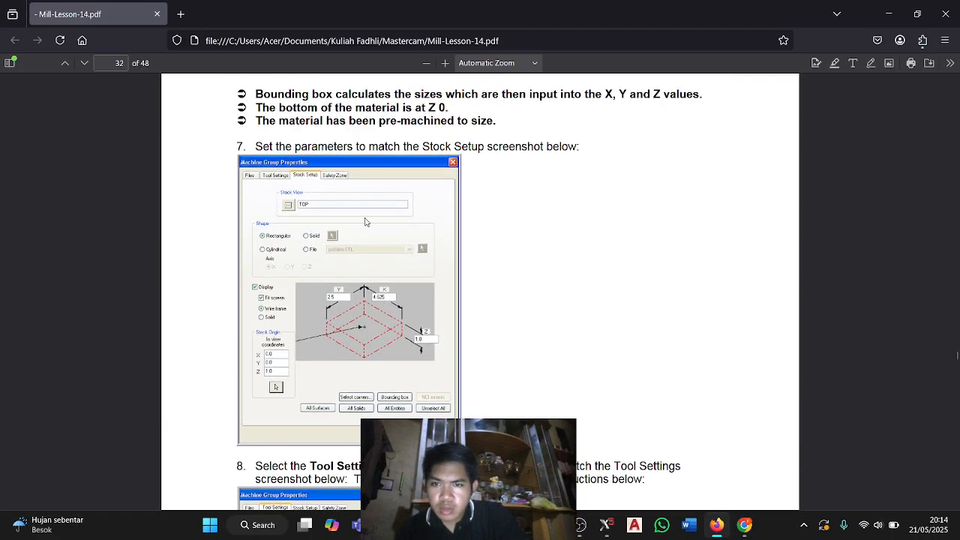
key("alt+Tab")
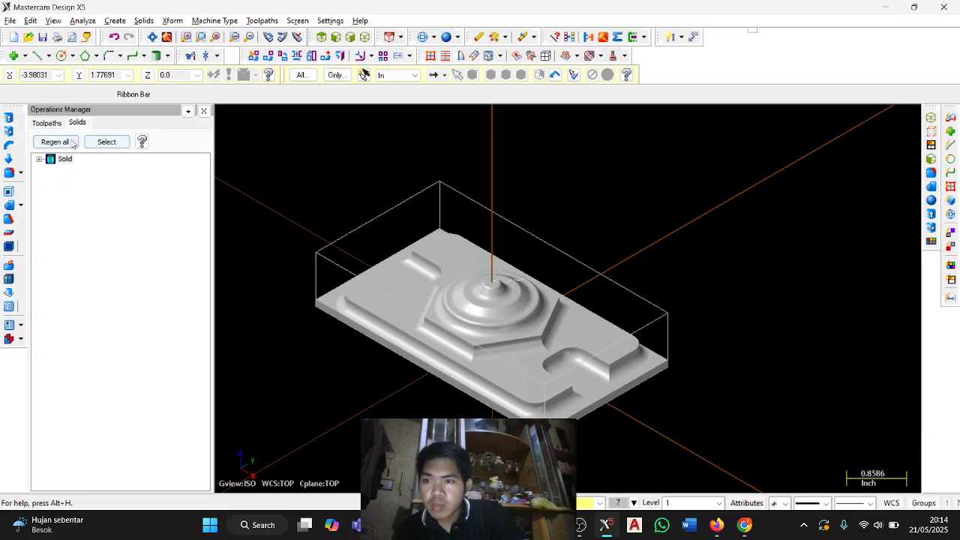
Create a machine group with the default Mill machine and open its stock setup.
left_click(51, 123)
left_click(214, 20)
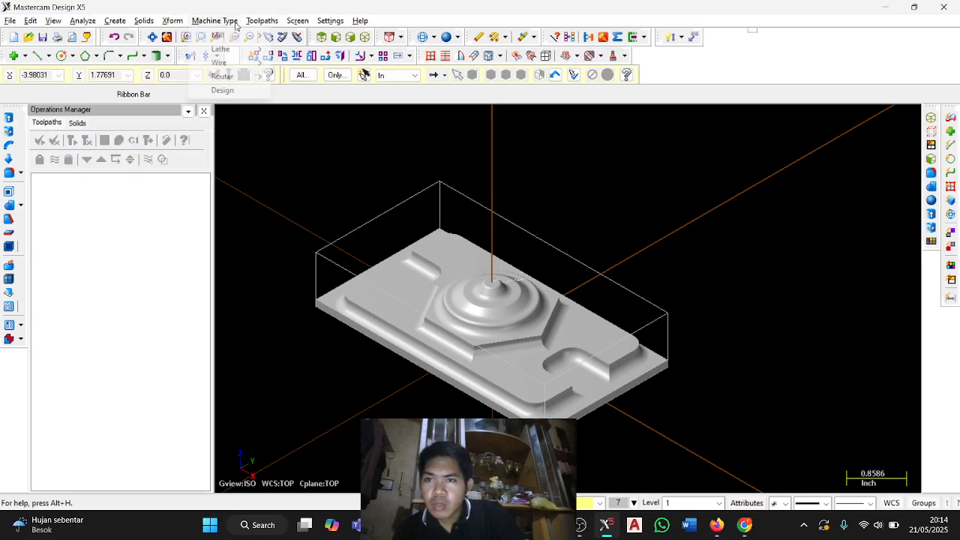
mouse_move(240, 36)
left_click(303, 35)
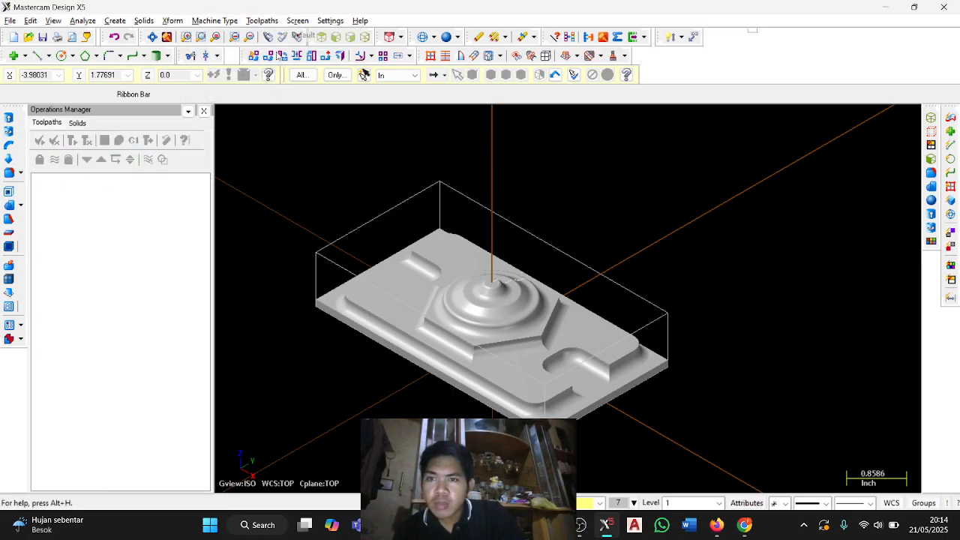
left_click(50, 189)
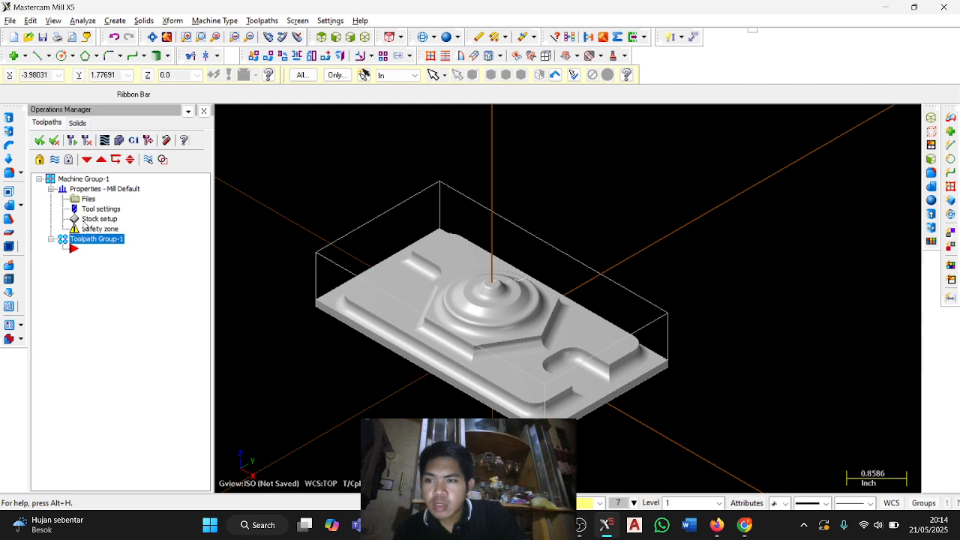
left_click(88, 219)
Check the stock dimensions and display options in the PDF guide and return to Mastercam's stock setup.
key("alt+Tab")
scroll(343, 294, "down", 3)
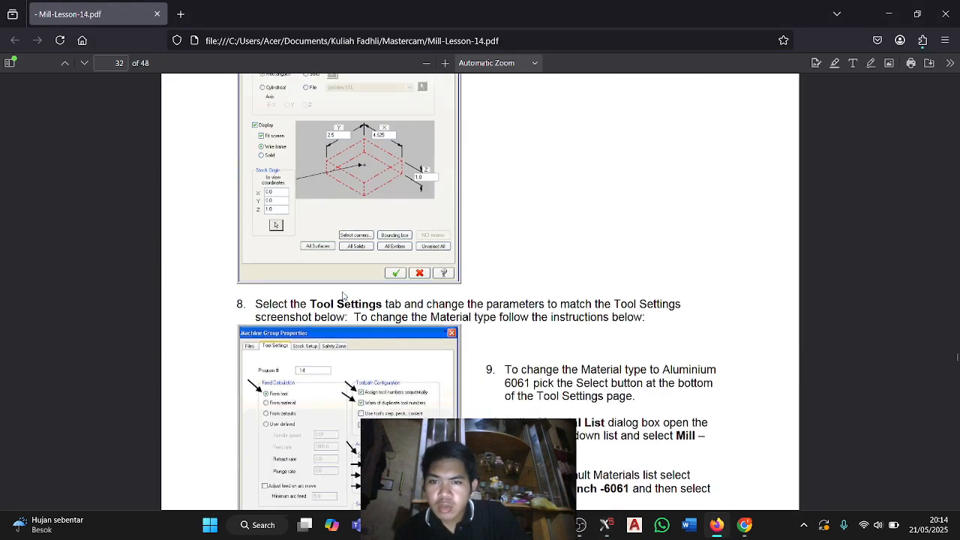
scroll(343, 295, "up", 2)
key("alt+Tab")
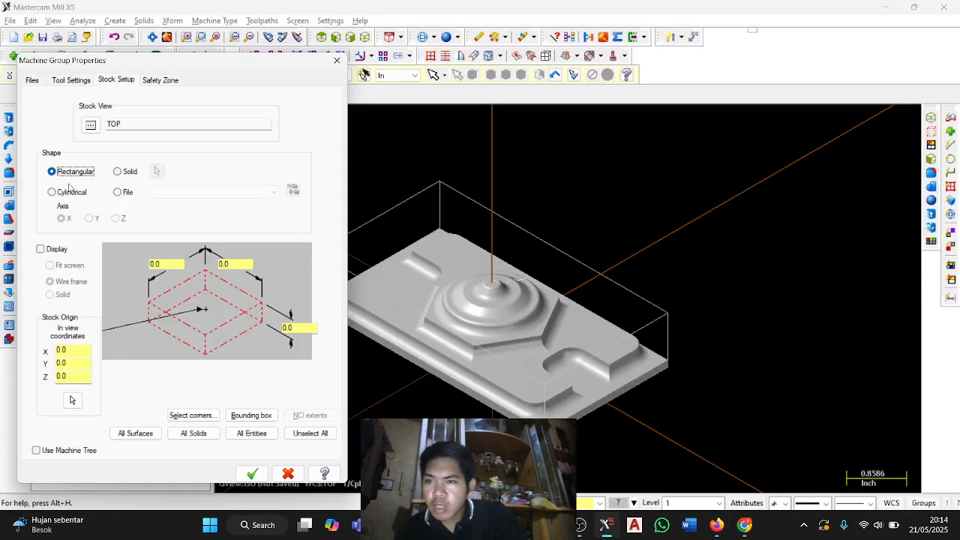
Enable the stock display with Fit screen and set the rectangular stock size to Y 2.5, X 4.625 and Z 1.0.
left_click(58, 248)
left_click(66, 266)
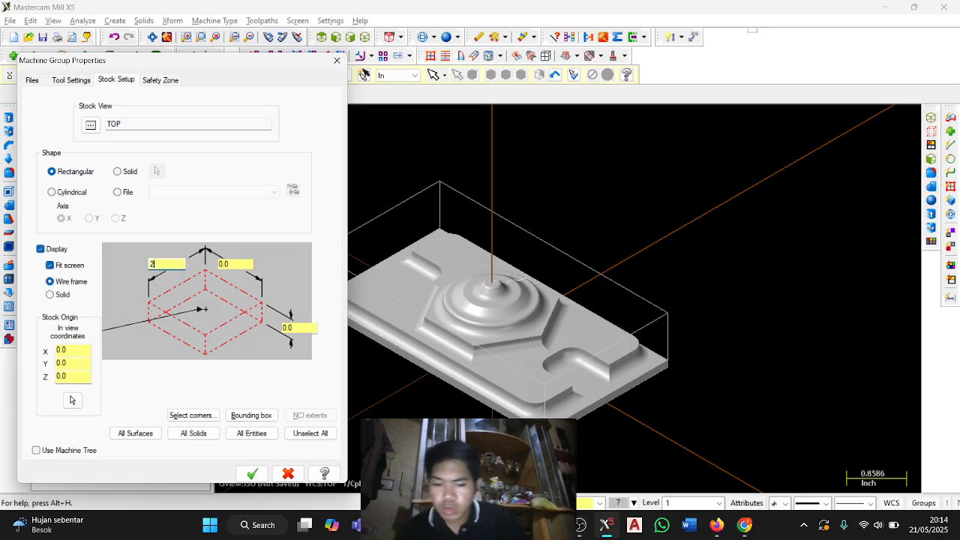
type("2.5")
key("Tab")
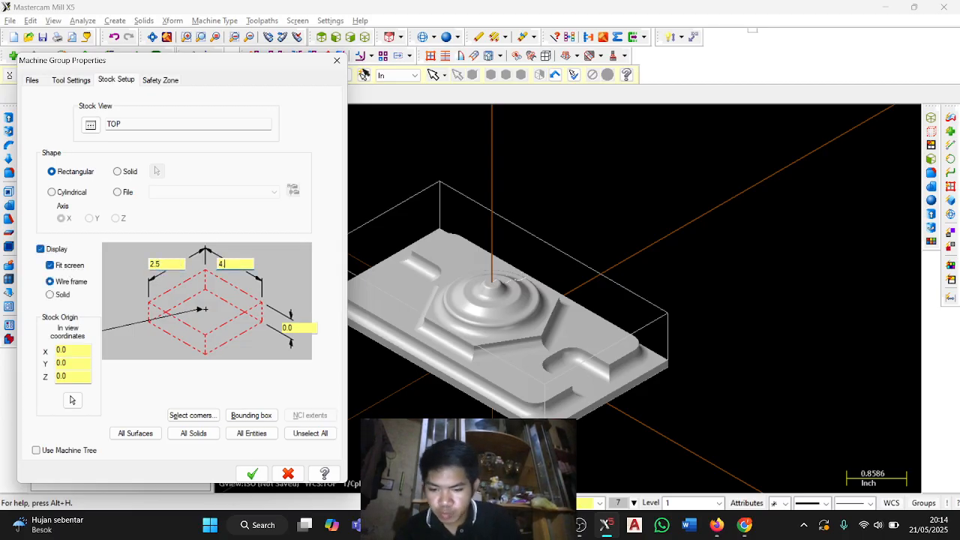
type("1")
key("Tab")
key("Tab")
key("Tab")
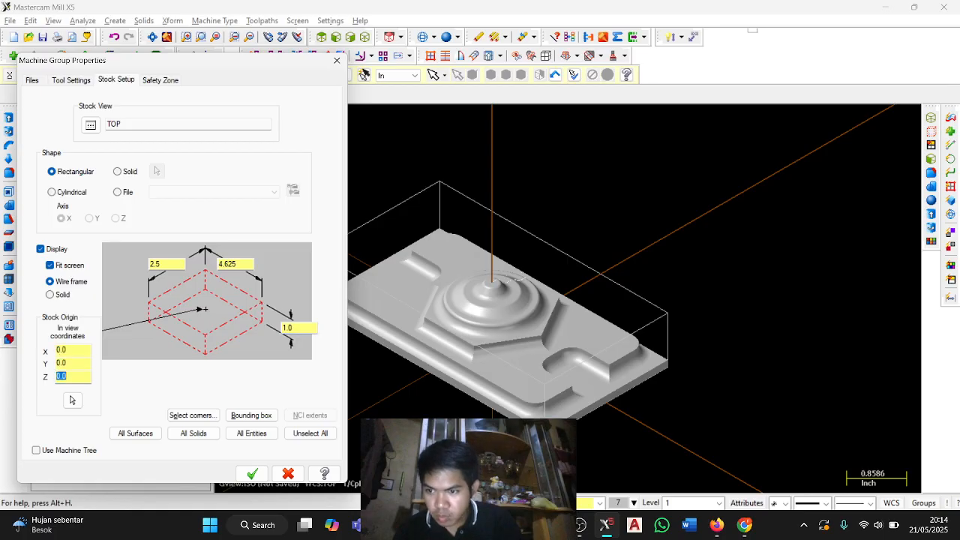
In the tool settings, enter program number 14, assign tool numbers sequentially, override defaults with modal values, and set sequence start and increment to 1.0.
left_click(84, 80)
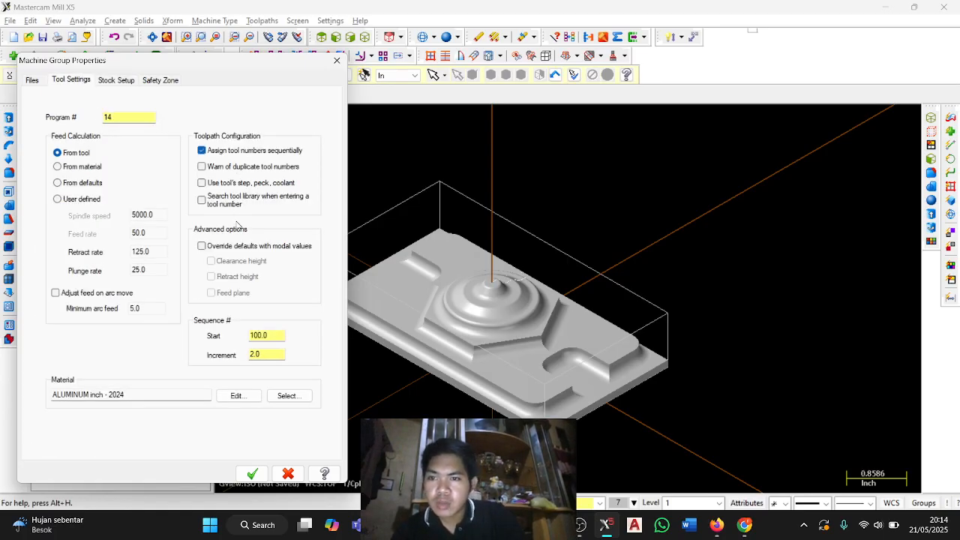
left_click(230, 248)
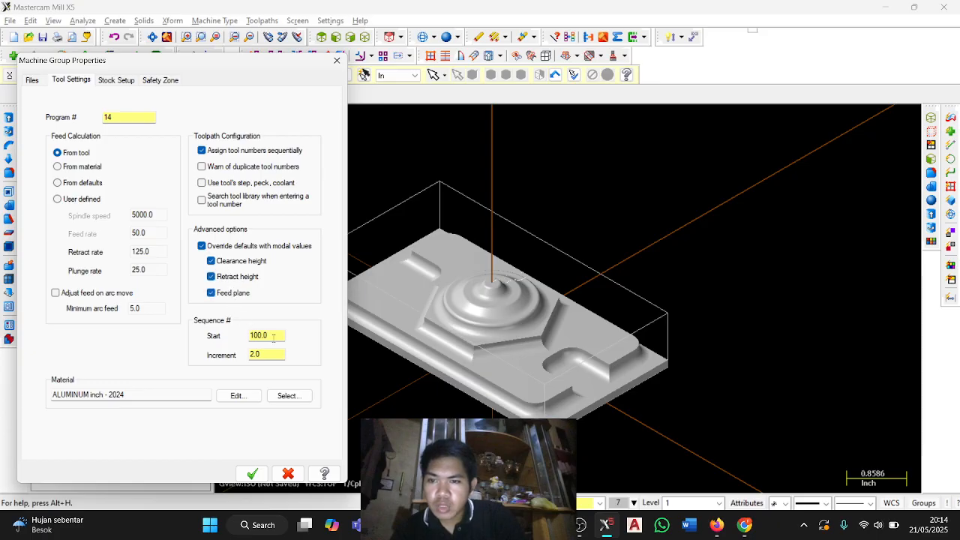
Choose ALUMINUM inch - 6061 from the Mill library as the stock material and accept the machine group properties.
left_click(285, 396)
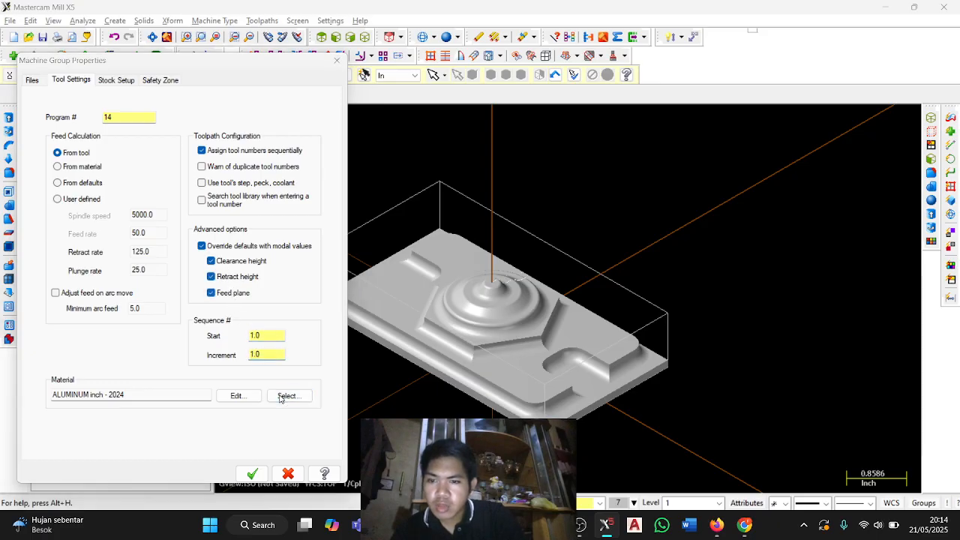
left_click(170, 328)
left_click(167, 338)
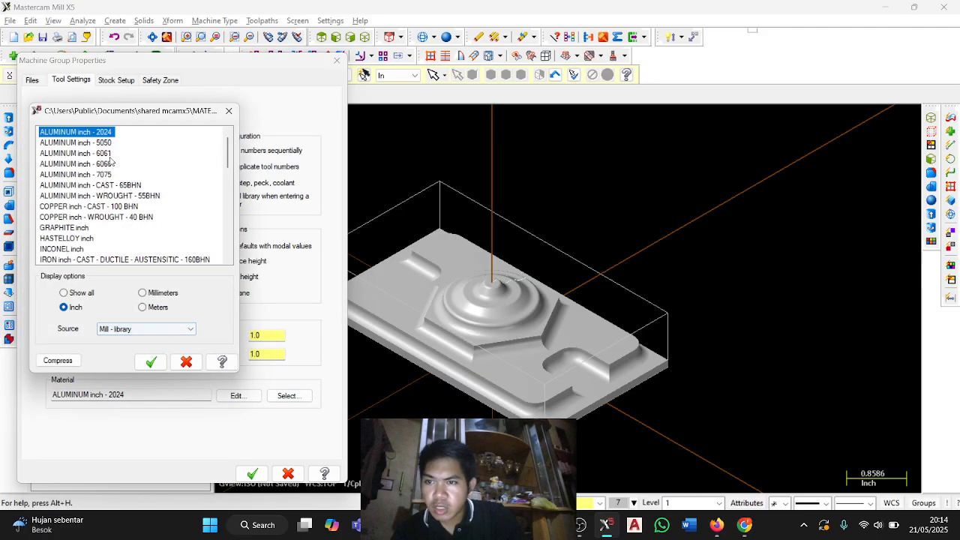
left_click(109, 156)
left_click(150, 362)
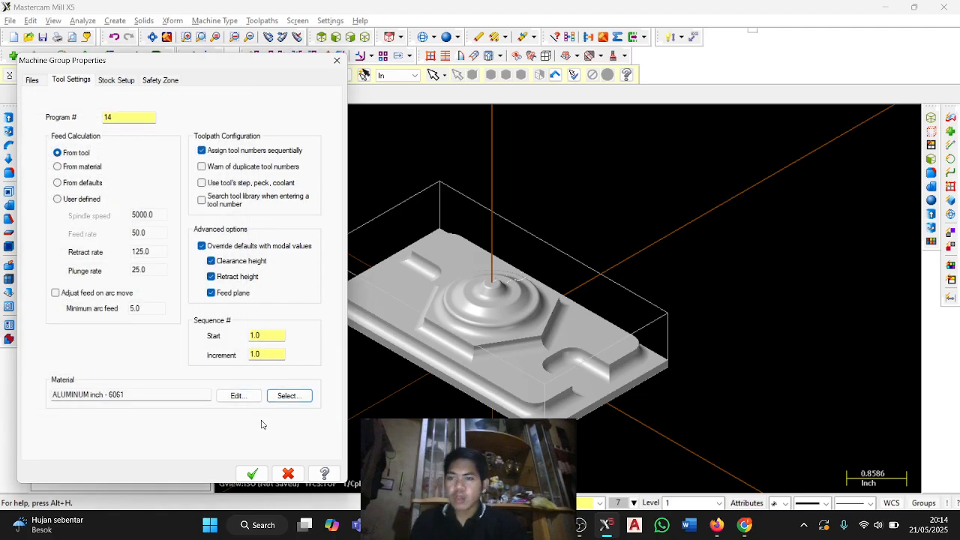
left_click(252, 473)
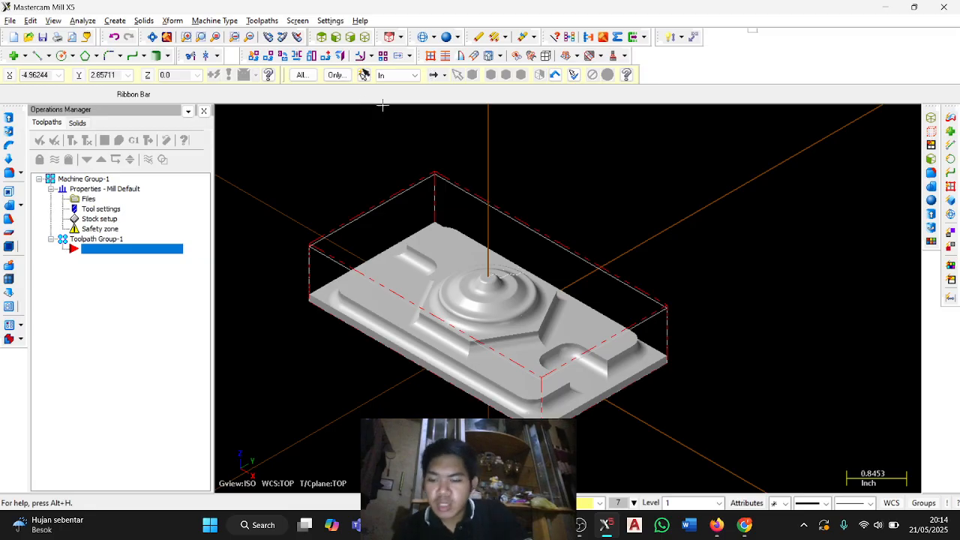
Switch to the PDF guide, read the Task 12 Surface Rough Pocket instructions, and return to Mastercam.
key("alt+Tab")
scroll(548, 221, "down", 12)
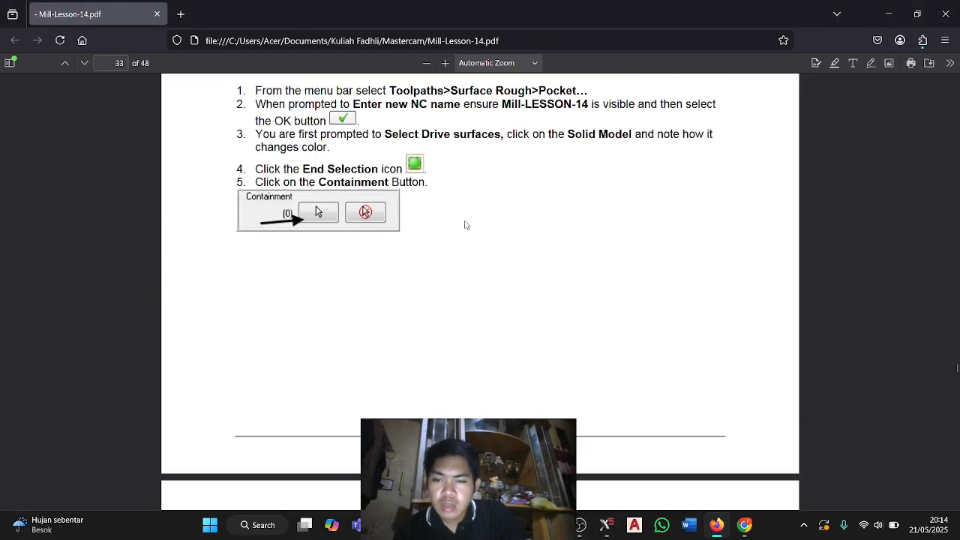
scroll(465, 225, "up", 3)
scroll(187, 335, "down", 3)
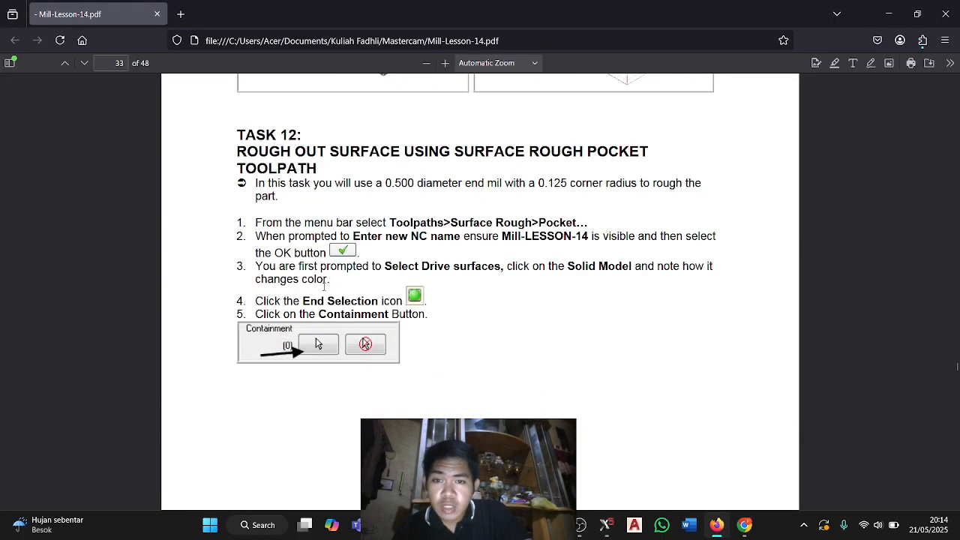
key("alt+Tab")
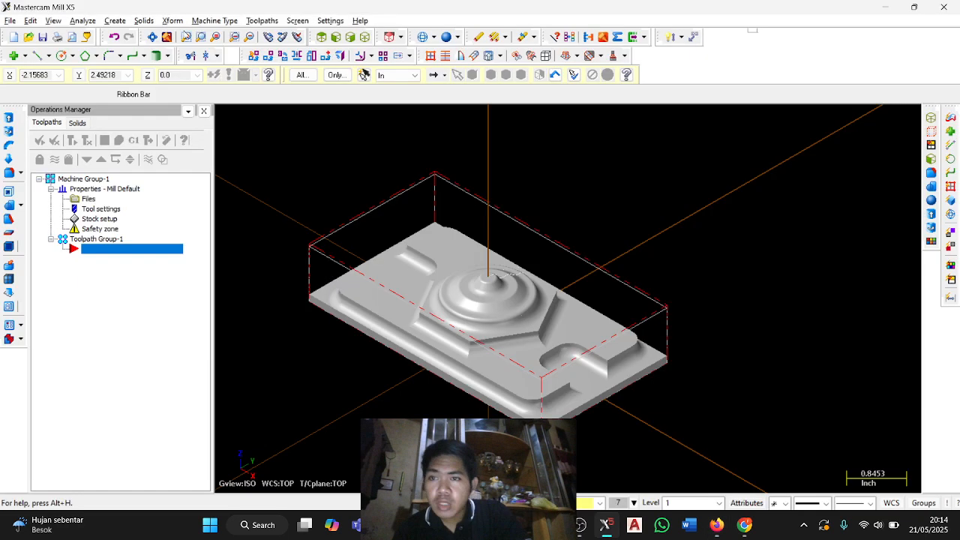
Start a Surface Rough Pocket toolpath with advanced toolpath refinement activated, accept the NC name, and select all entities as drive surfaces.
left_click(262, 20)
mouse_move(353, 176)
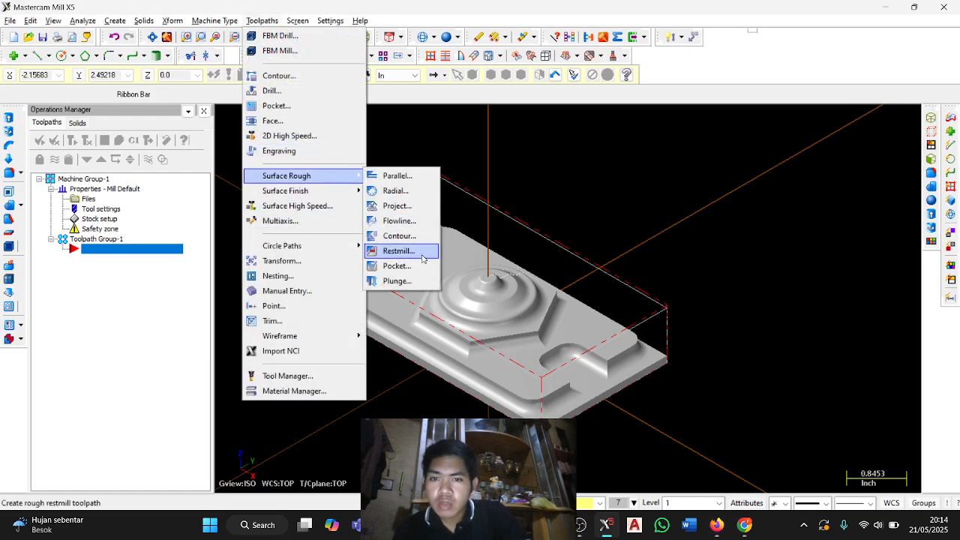
left_click(423, 266)
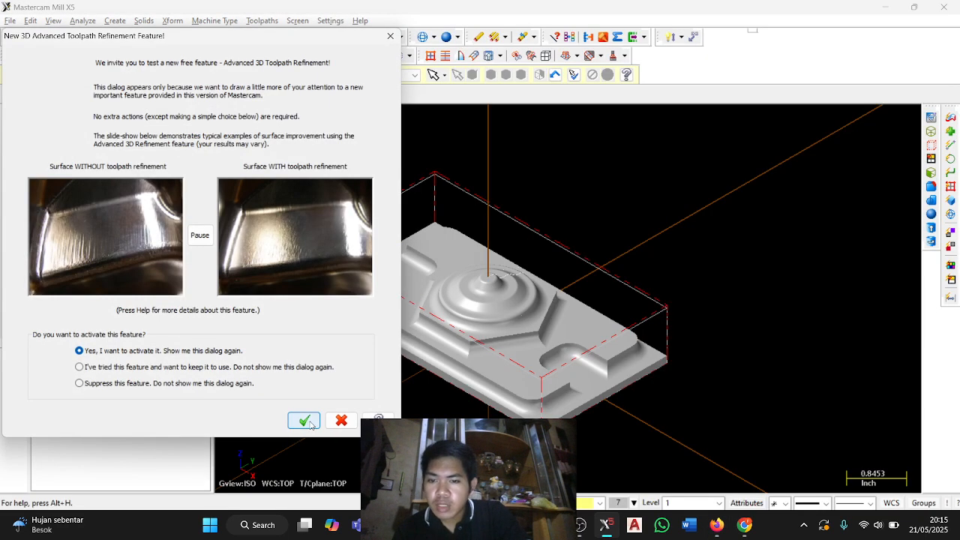
left_click(310, 424)
left_click(95, 177)
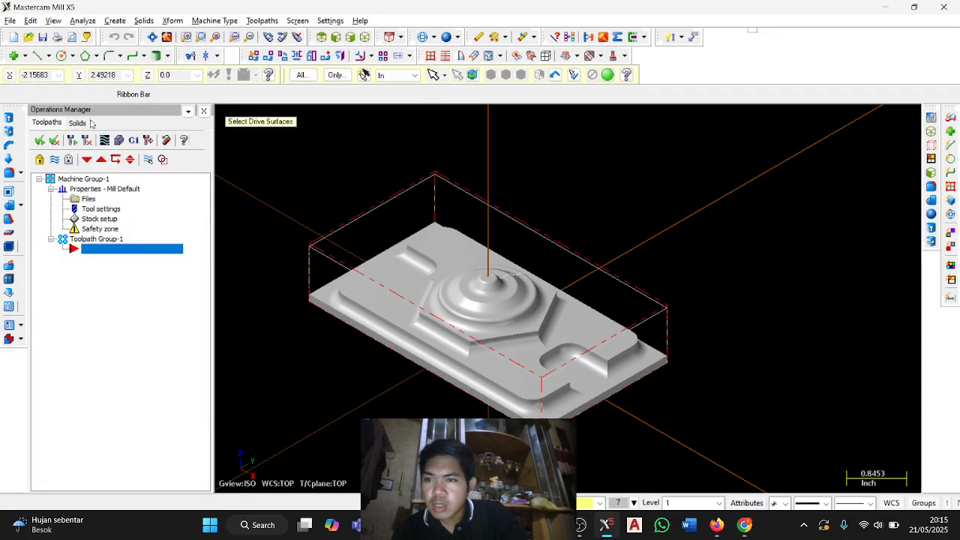
left_click(300, 74)
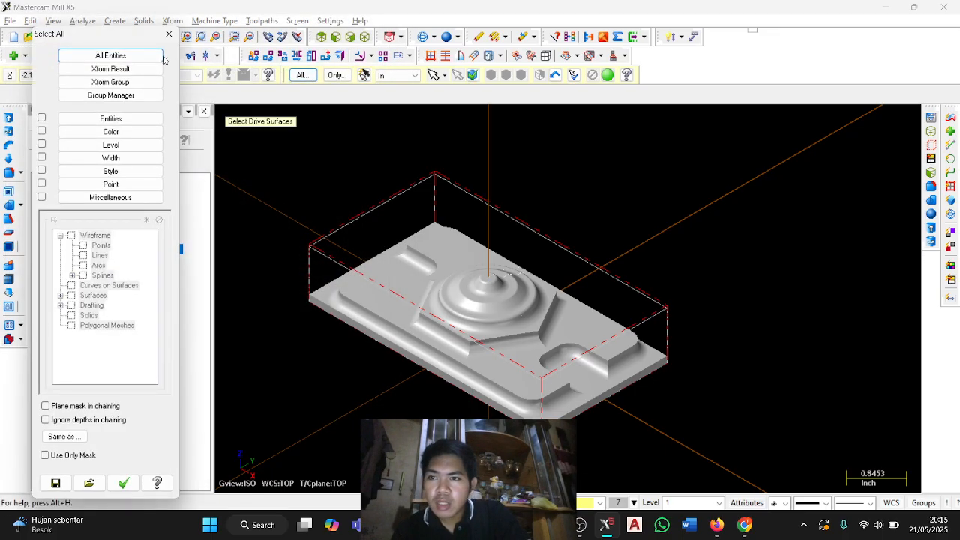
left_click(110, 55)
key("Return")
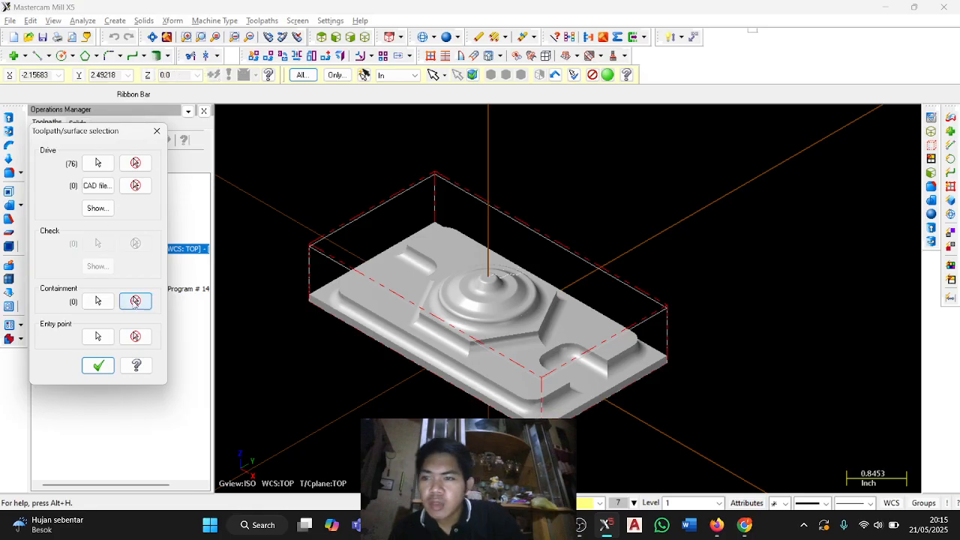
Chain the rectangle at the top of the stock as the tool containment boundary and open the toolpath's parameters.
left_click(97, 301)
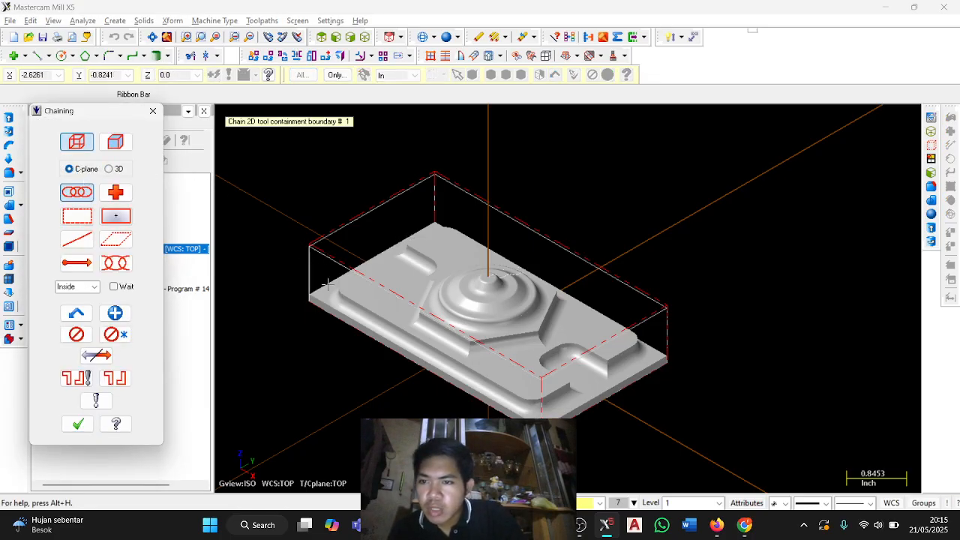
left_click(321, 244)
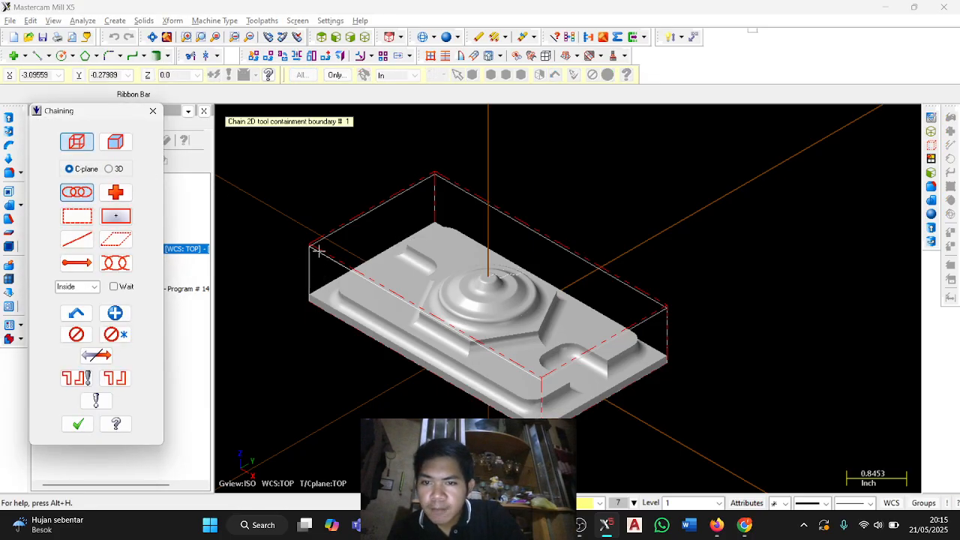
left_click(77, 424)
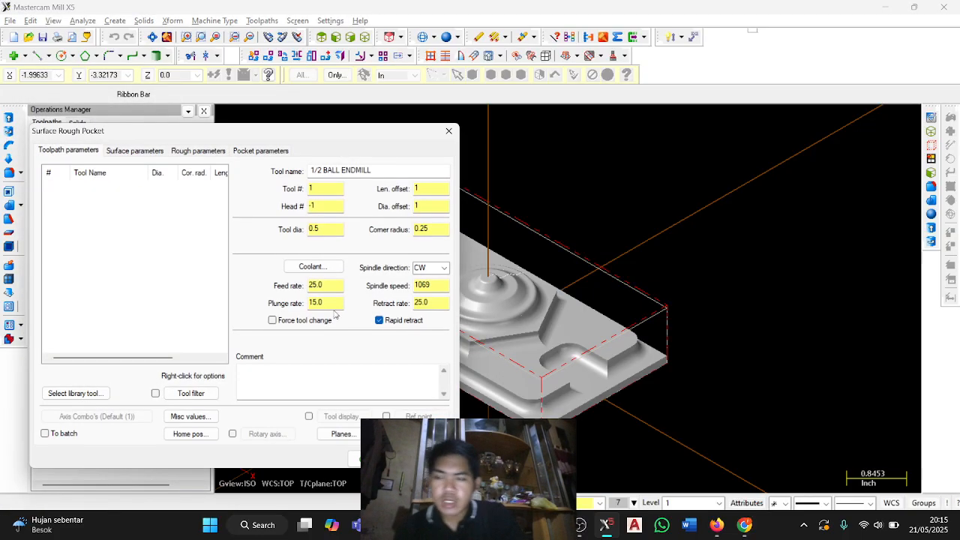
Check the tool, feed and speed values for the rough pocket toolpath in the PDF guide and return to Mastercam.
key("alt+Tab")
scroll(446, 257, "down", 15)
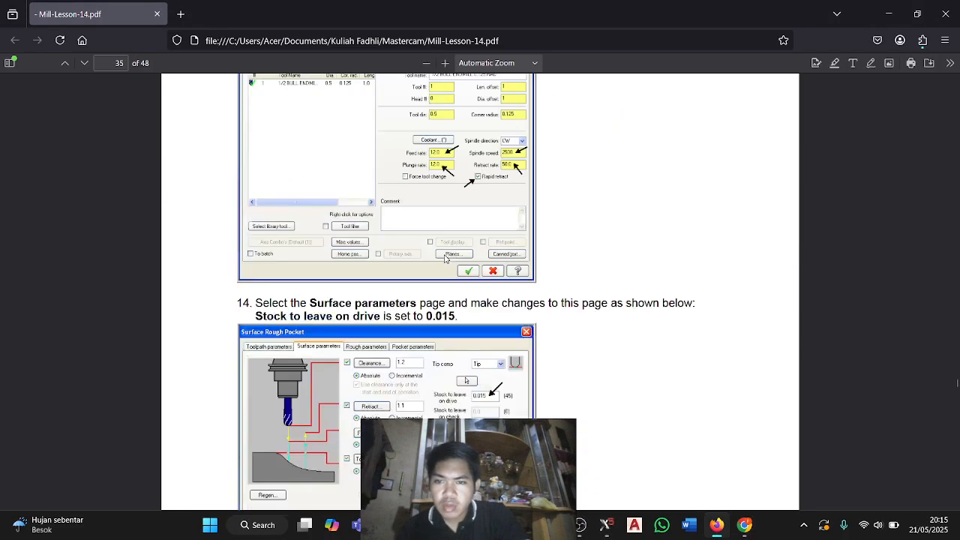
scroll(443, 257, "up", 4)
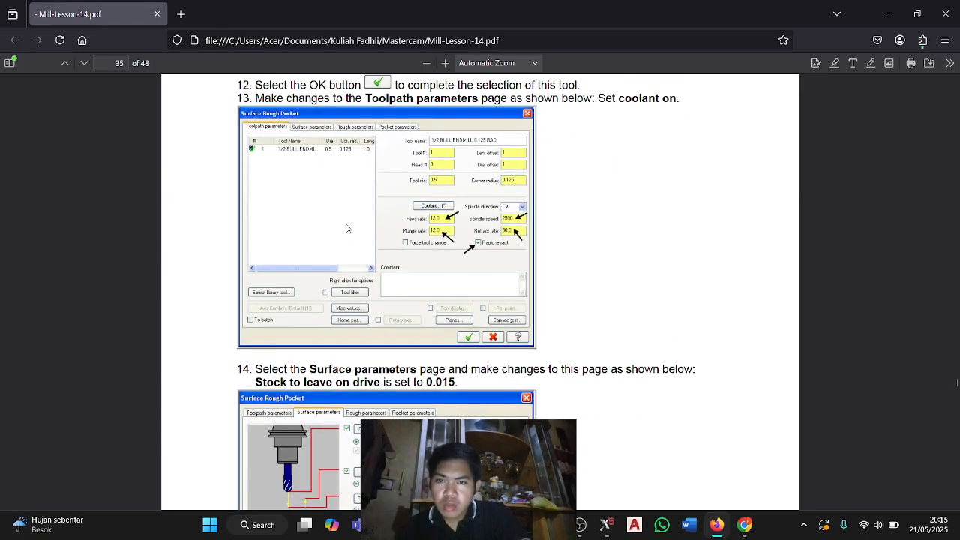
key("alt+Tab")
Add the 1/2 bull endmill with 0.125 corner radius from the tool library to the toolpath.
left_click(75, 393)
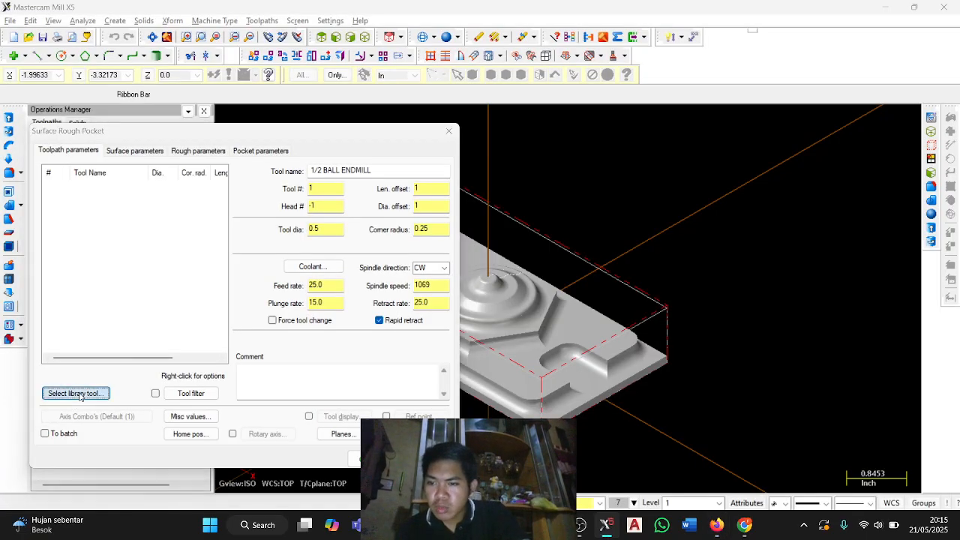
scroll(124, 301, "down", 15)
scroll(124, 302, "down", 8)
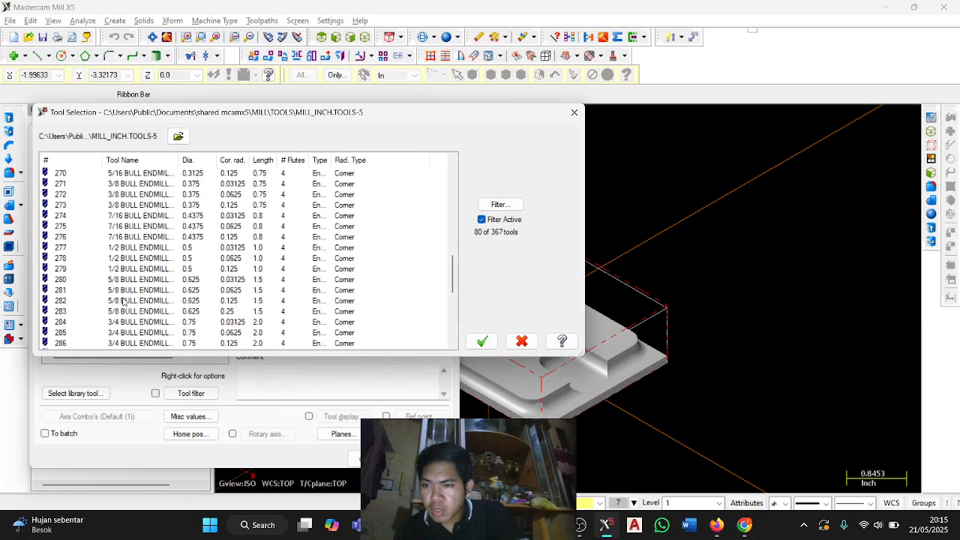
left_click(175, 272)
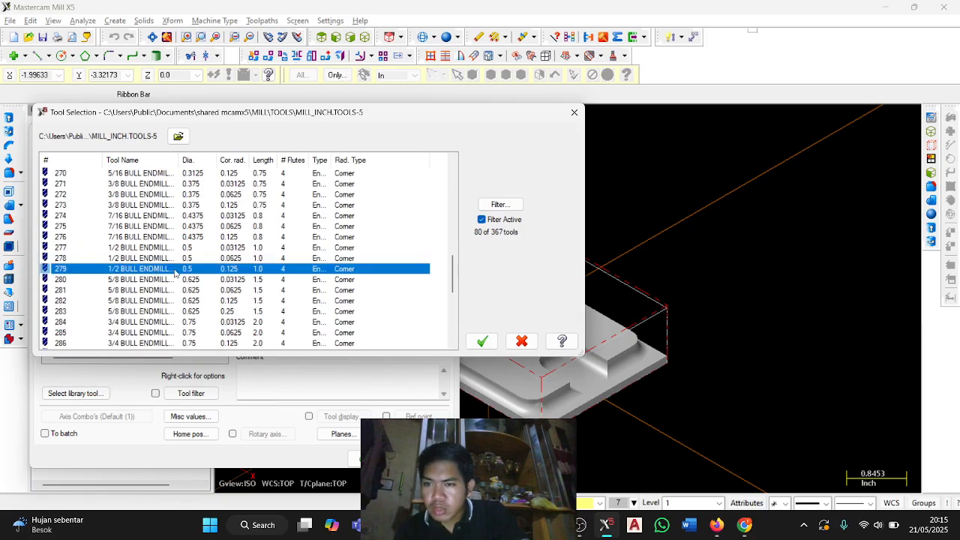
left_click(481, 341)
Set feed rate 12.0, plunge rate 12.0, spindle speed 2500 and retract rate 50.0, and turn flood coolant on.
double_click(331, 285)
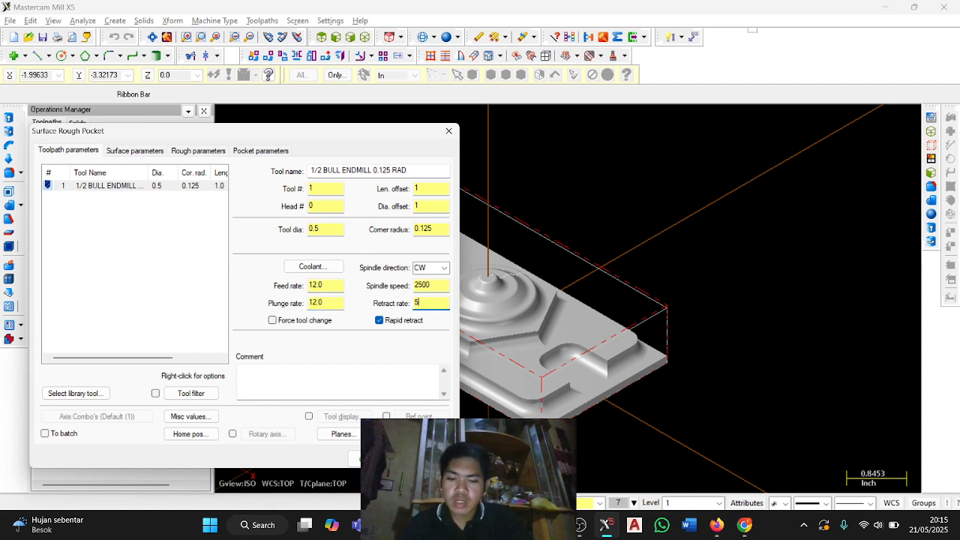
left_click(313, 267)
left_click(154, 153)
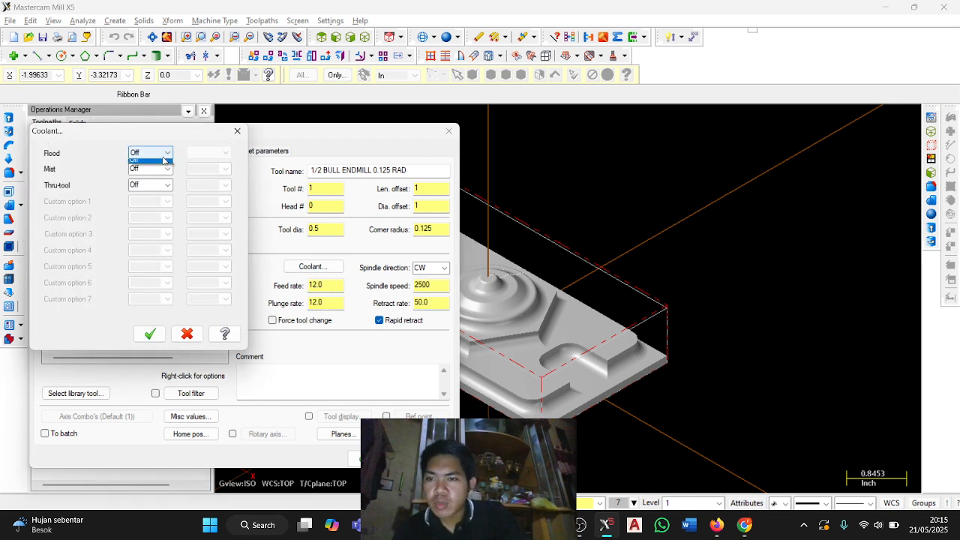
left_click(154, 164)
left_click(150, 334)
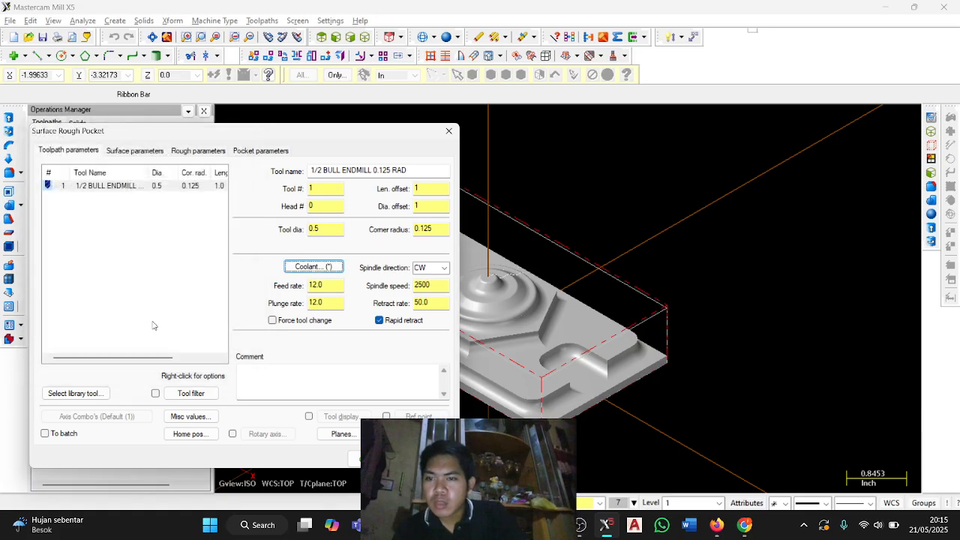
Open the surface parameters page, check its heights, stock and containment settings in the PDF guide, and return to Mastercam.
left_click(161, 153)
key("alt+Tab")
scroll(415, 251, "down", 5)
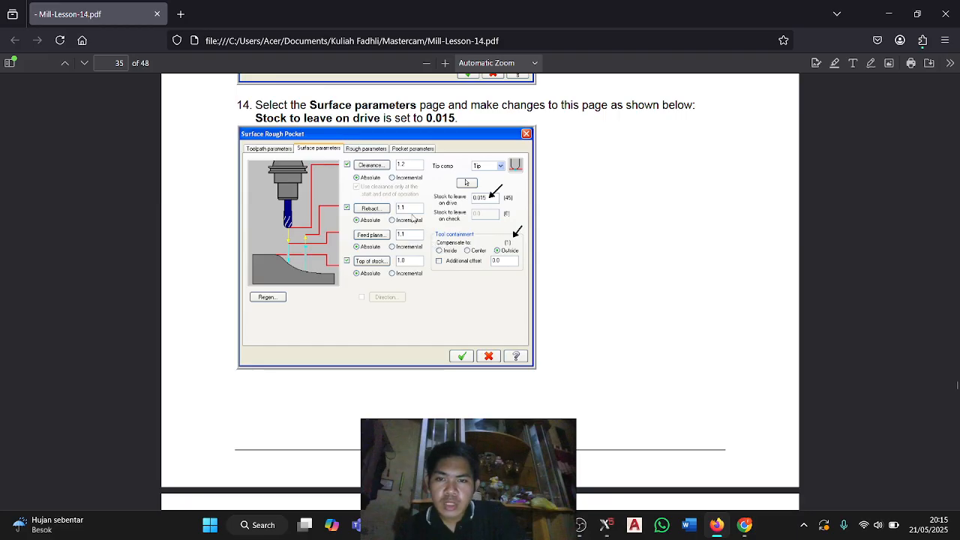
key("alt+Tab")
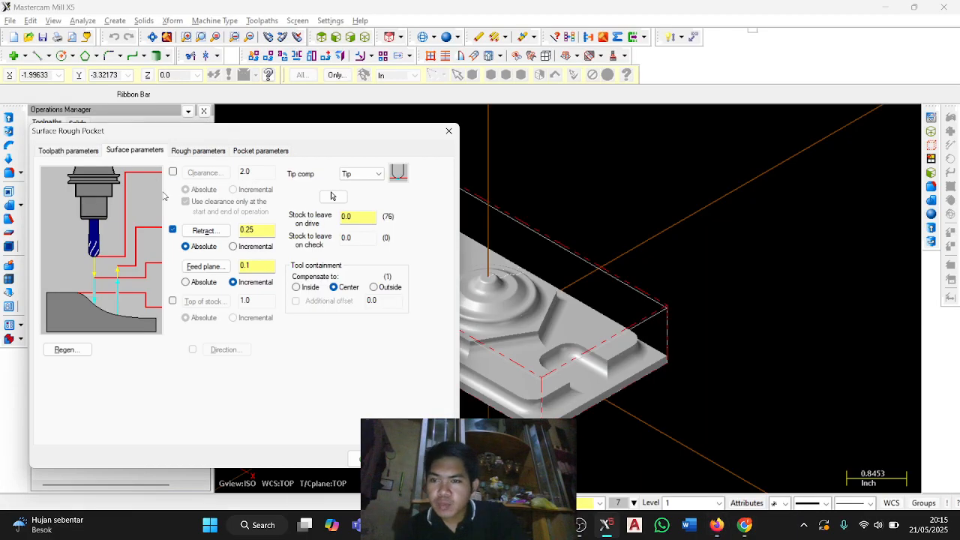
Set absolute clearance 1.2, retract 1.1 and feed plane 1.1, enable top of stock at 1.0, leave 0.015 on drive, and compensate containment to the outside.
left_click(173, 173)
left_click(173, 301)
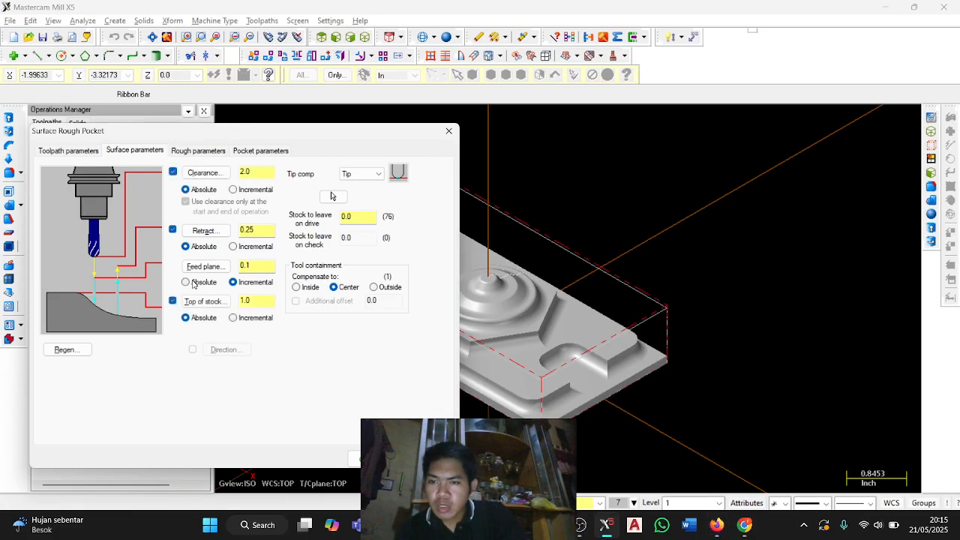
left_click(185, 282)
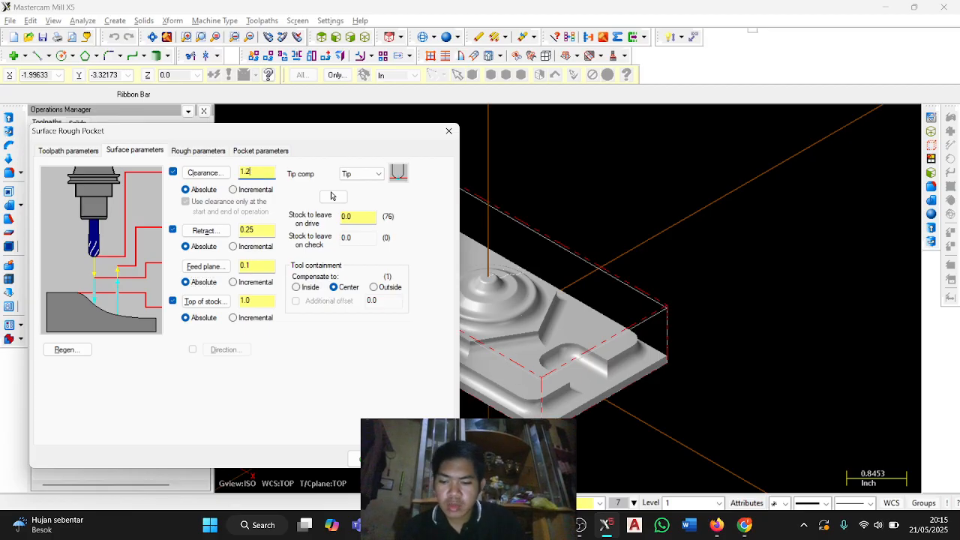
double_click(258, 232)
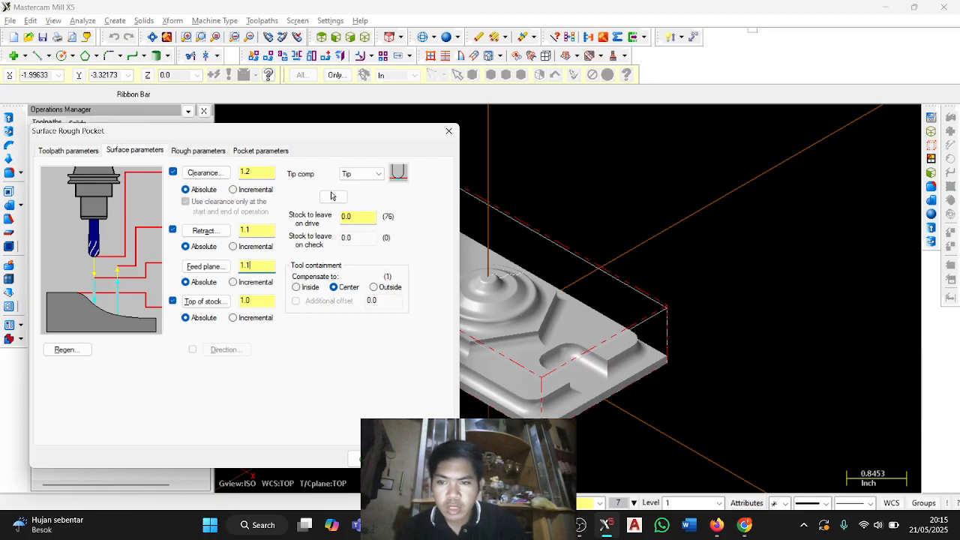
key("alt+Tab")
key("alt+Tab")
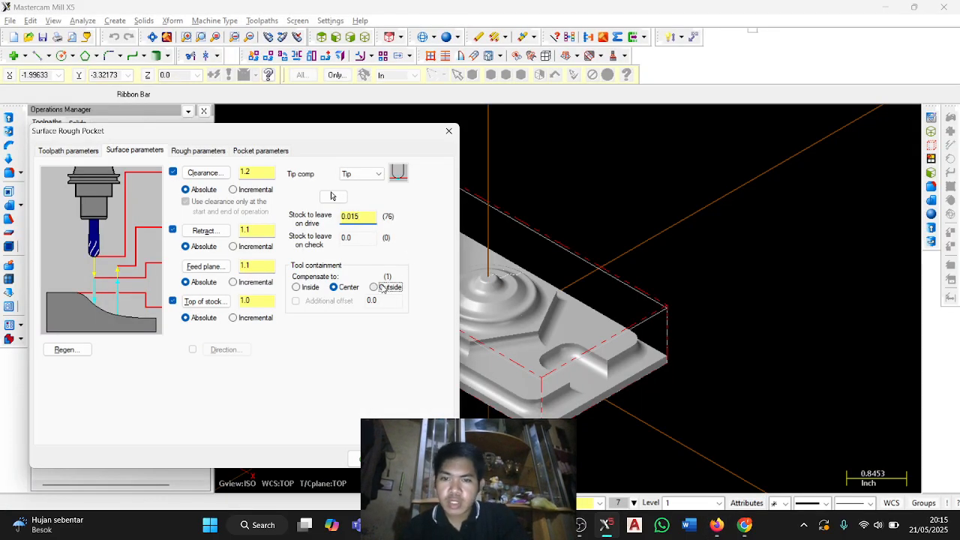
In the rough parameters, following the PDF guide, set maximum stepdown to 0.125, disable helix entry and enable plunging outside the containment boundary.
left_click(209, 153)
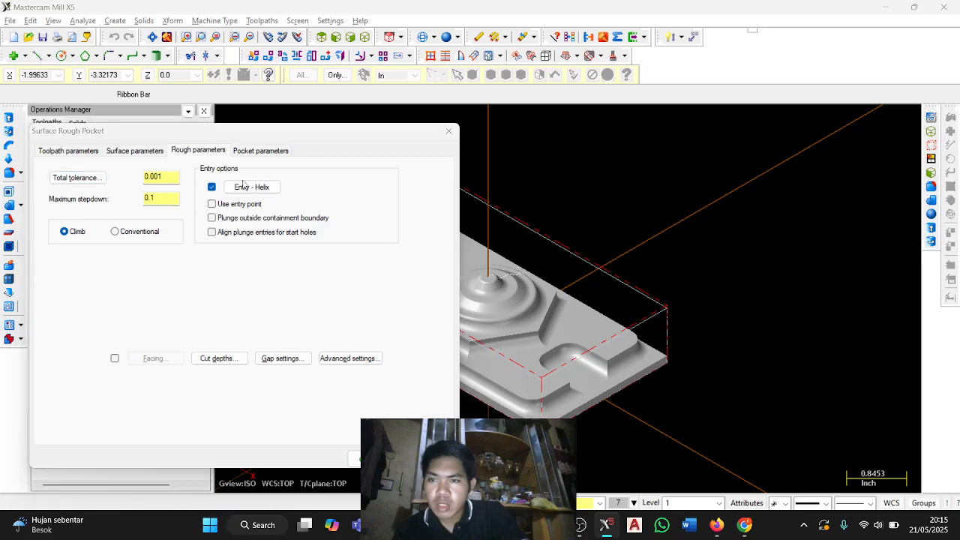
key("alt+Tab")
scroll(480, 299, "down", 4)
key("alt+Tab")
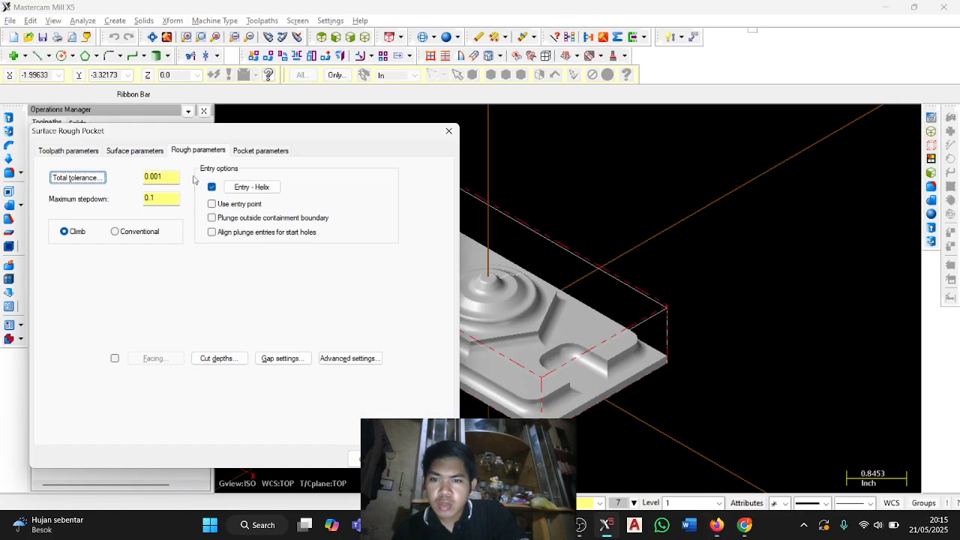
left_click(168, 201)
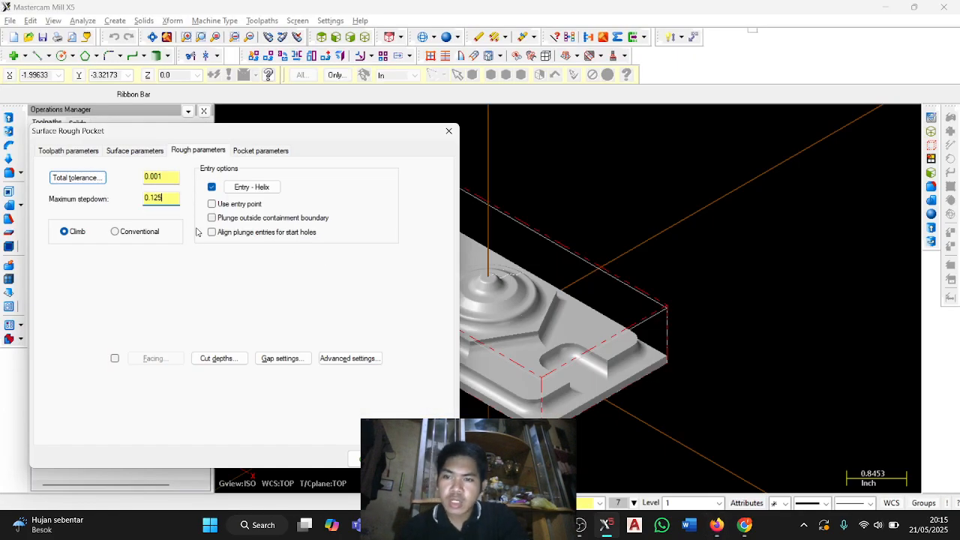
left_click(212, 186)
left_click(211, 218)
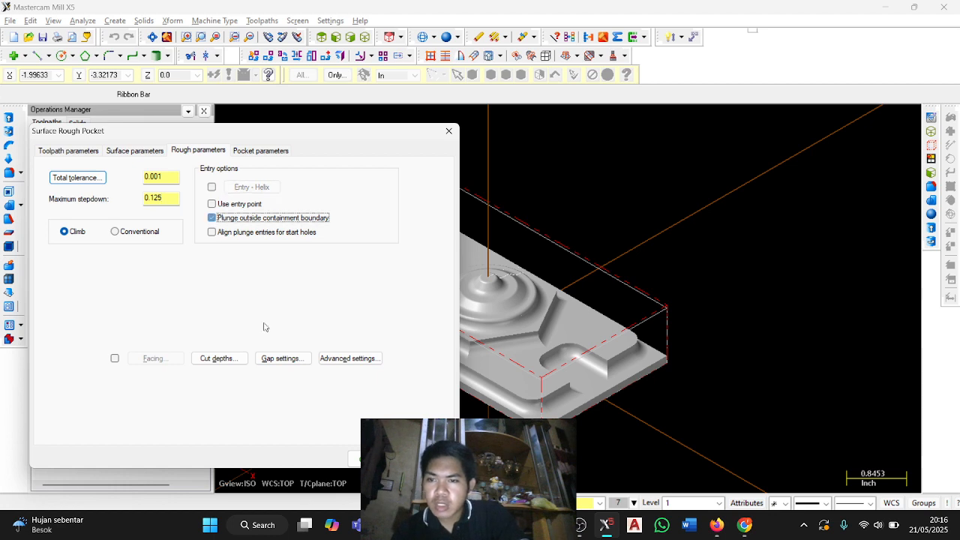
Switch the cut depths to absolute, enable auto-detect flats, detect the flats and accept resetting the minimum and maximum depths.
left_click(219, 358)
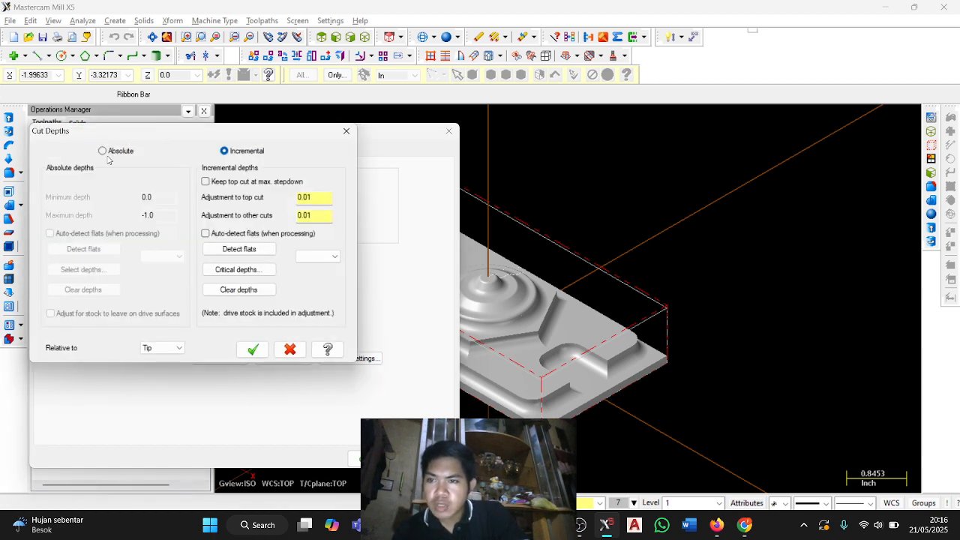
left_click(106, 152)
left_click(50, 233)
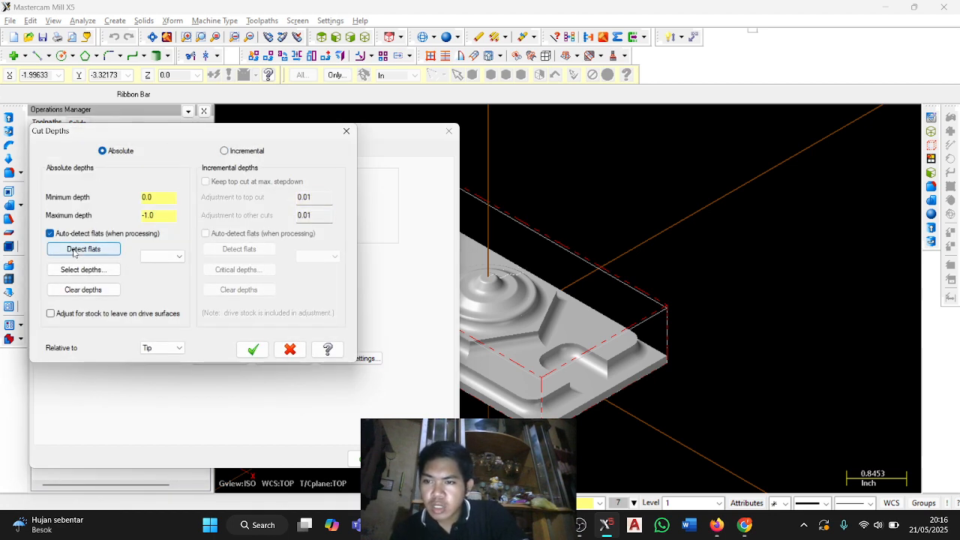
left_click(71, 248)
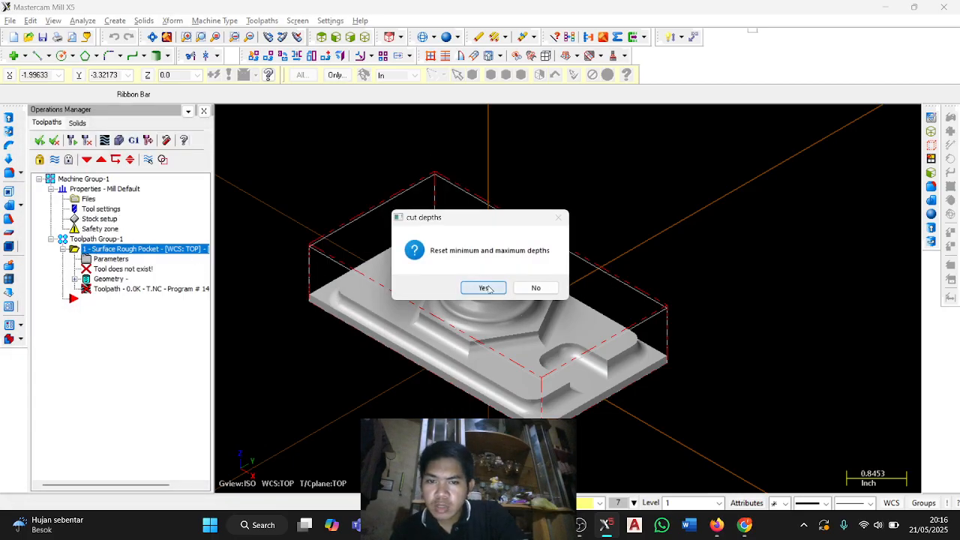
left_click(486, 288)
Check the minimum, maximum and detected flat depths against the PDF guide, keep 0.80000 selected and accept the cut depths.
key("alt+Tab")
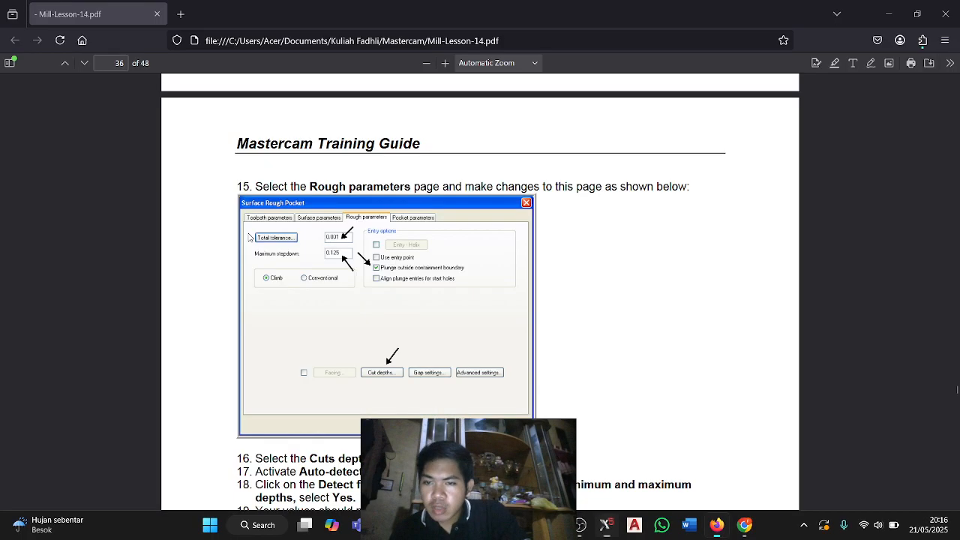
scroll(350, 193, "down", 5)
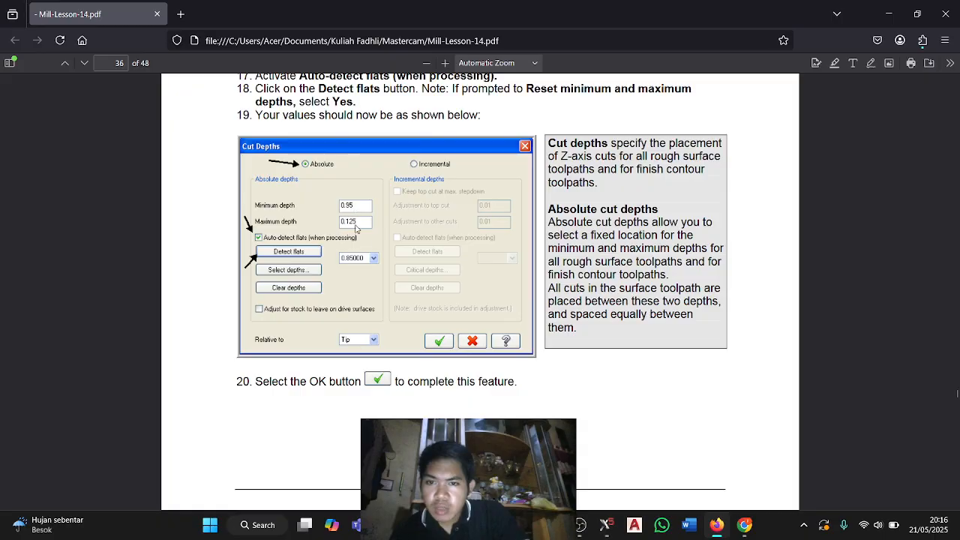
key("alt+Tab")
left_click(162, 256)
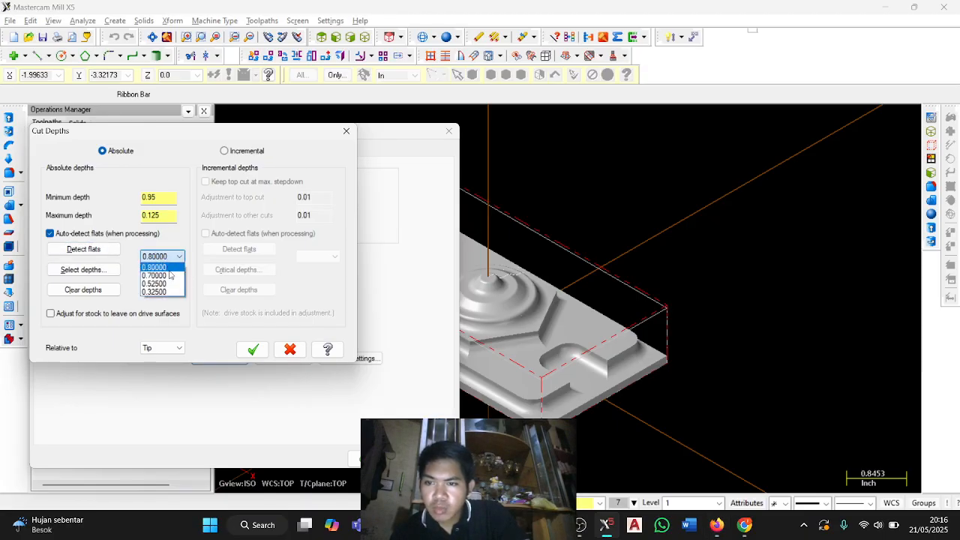
left_click(175, 266)
key("alt+Tab")
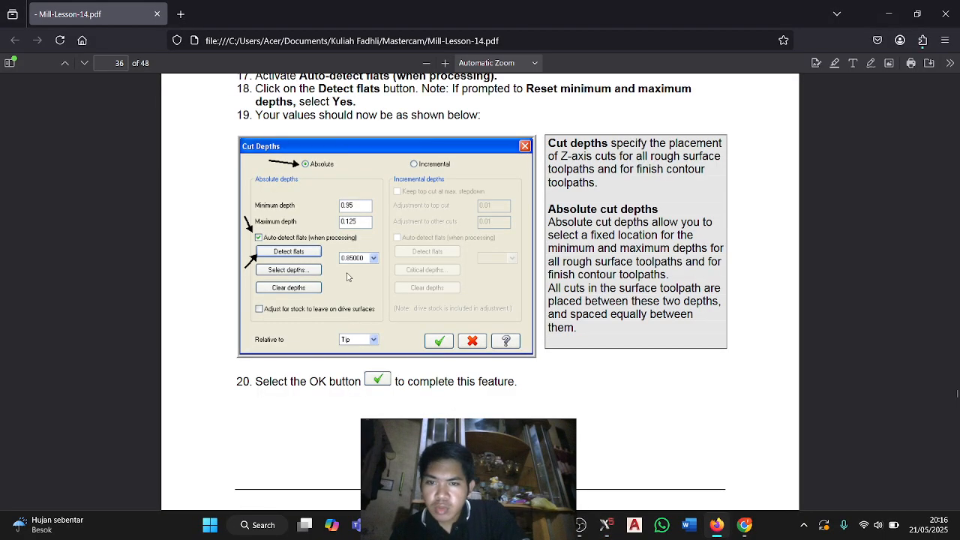
key("alt+Tab")
left_click(179, 257)
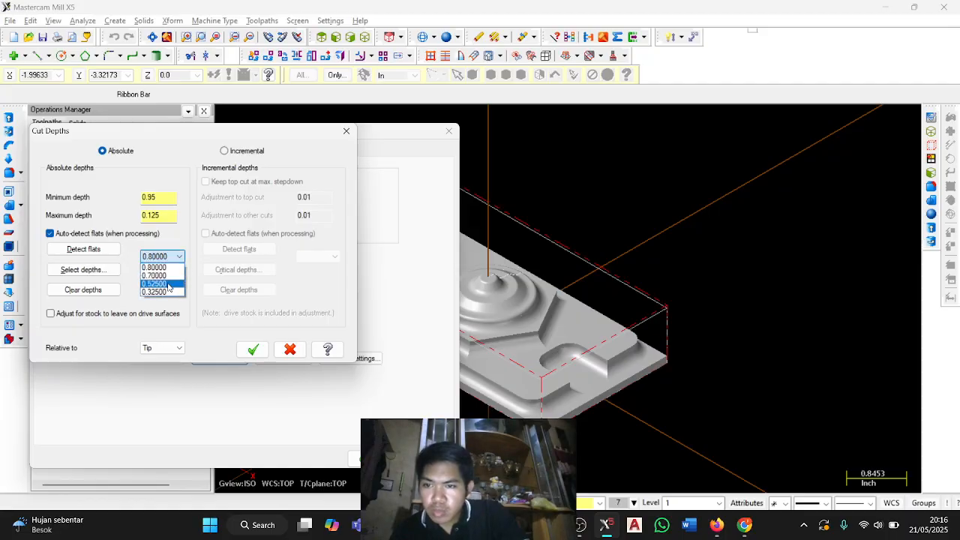
left_click(175, 266)
left_click(167, 257)
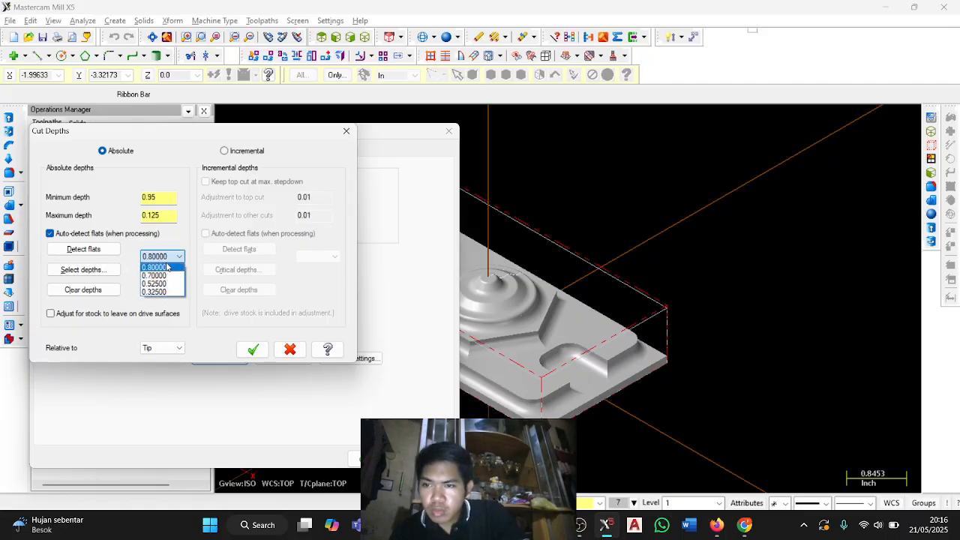
left_click(163, 262)
left_click(164, 261)
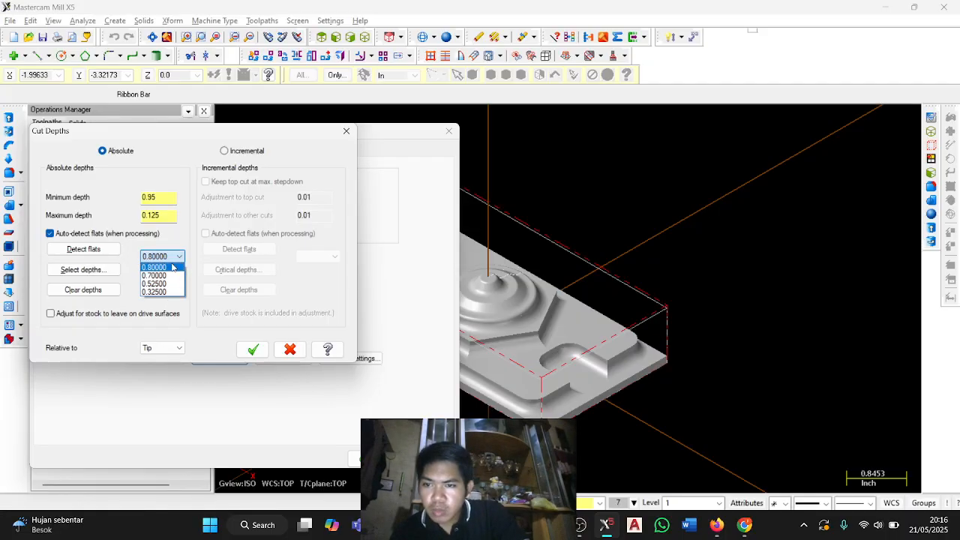
left_click(200, 258)
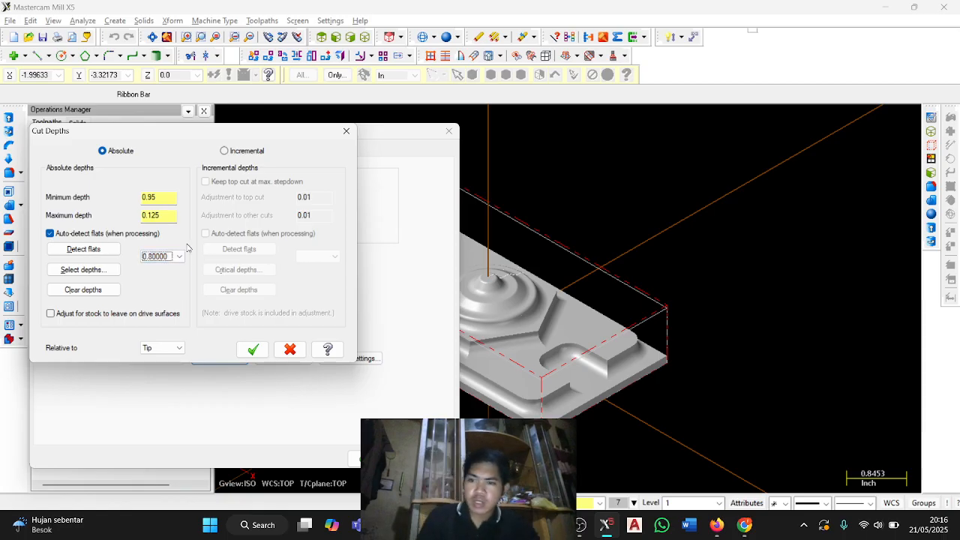
key("alt+Tab")
Following the PDF guide, set the pocket cutting method to High Speed, disable spiral inside to outside and thin wall, and generate the toolpath.
key("alt+Tab")
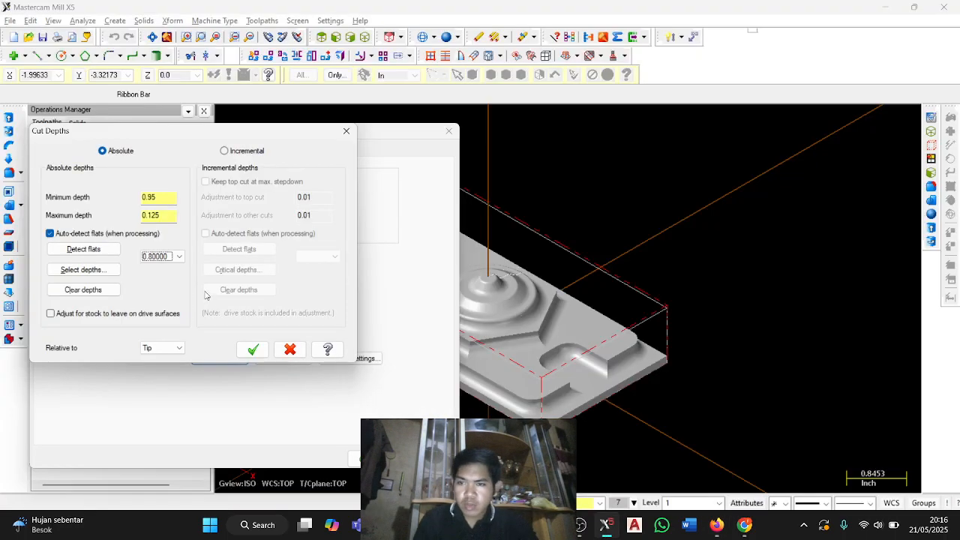
left_click(257, 349)
key("alt+Tab")
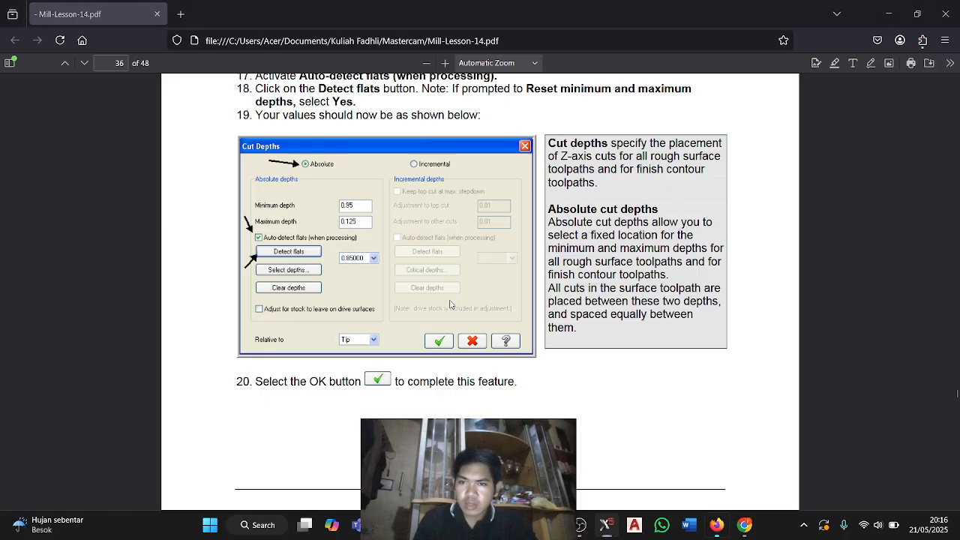
scroll(425, 298, "down", 5)
key("alt+Tab")
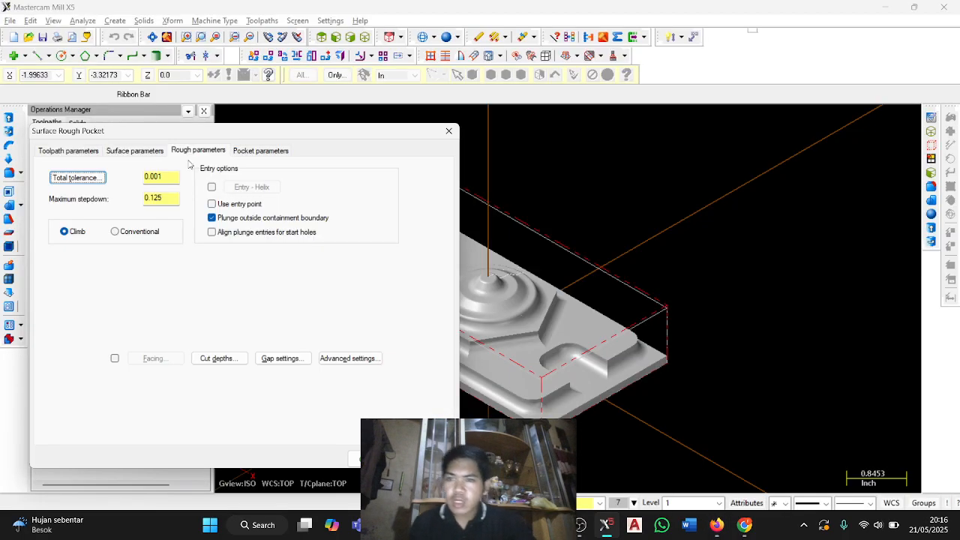
left_click(261, 151)
key("alt+Tab")
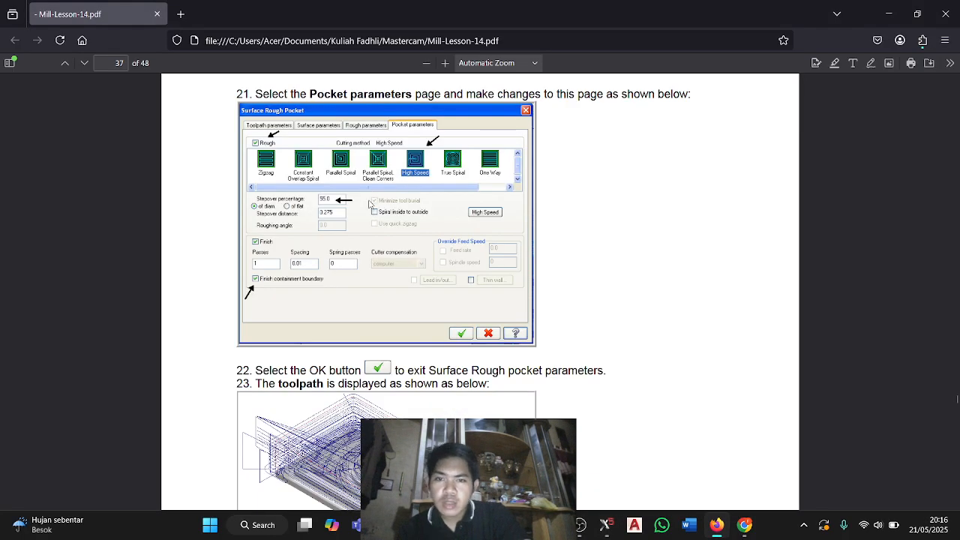
key("alt+Tab")
left_click(264, 200)
key("alt+Tab")
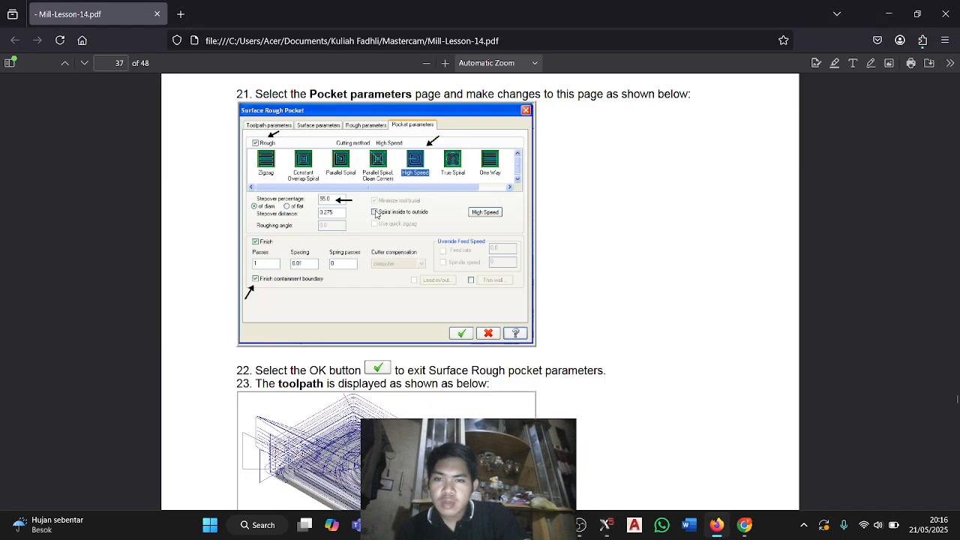
key("alt+Tab")
left_click(252, 267)
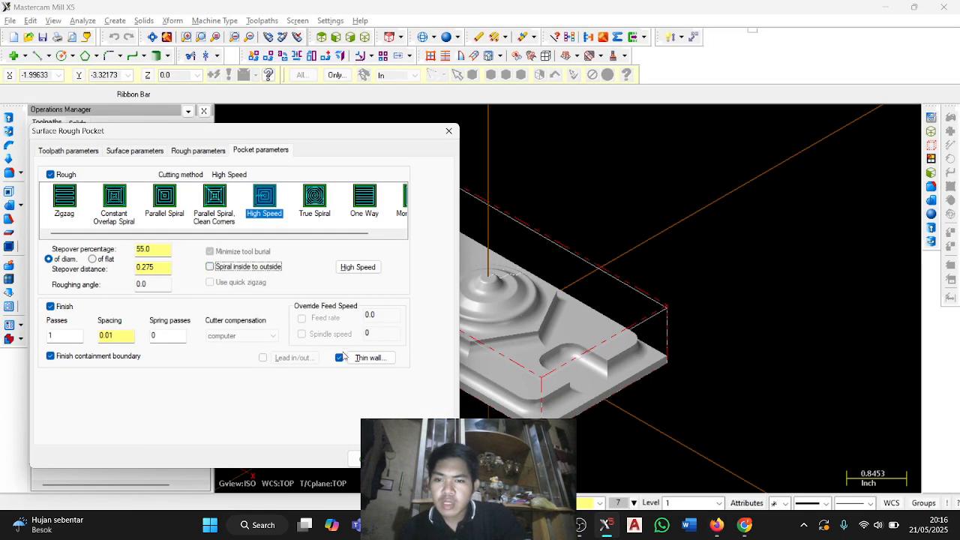
left_click(340, 358)
left_click(365, 459)
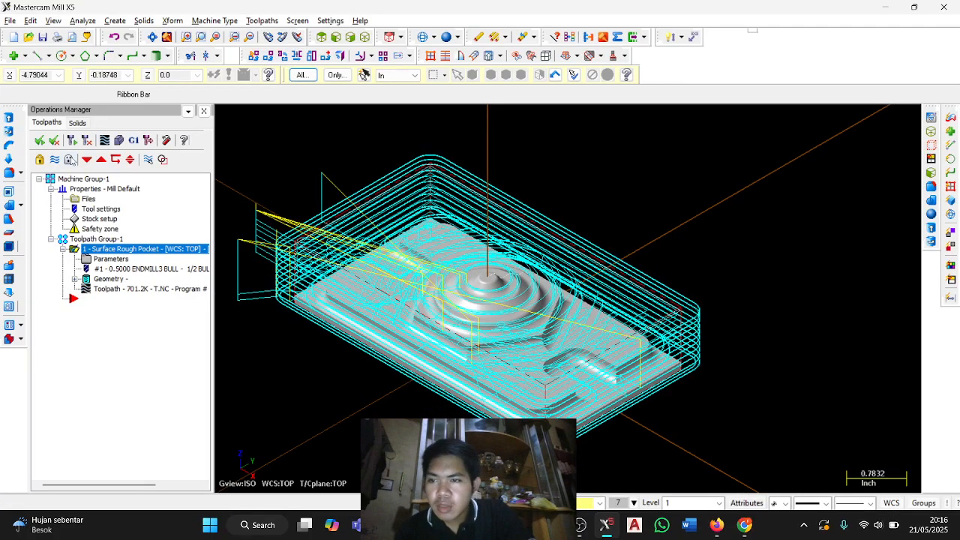
Hide the rough pocket toolpath display, read the PDF guide's Task 14 on Surface Finish Contour, and return to Mastercam.
left_click(54, 159)
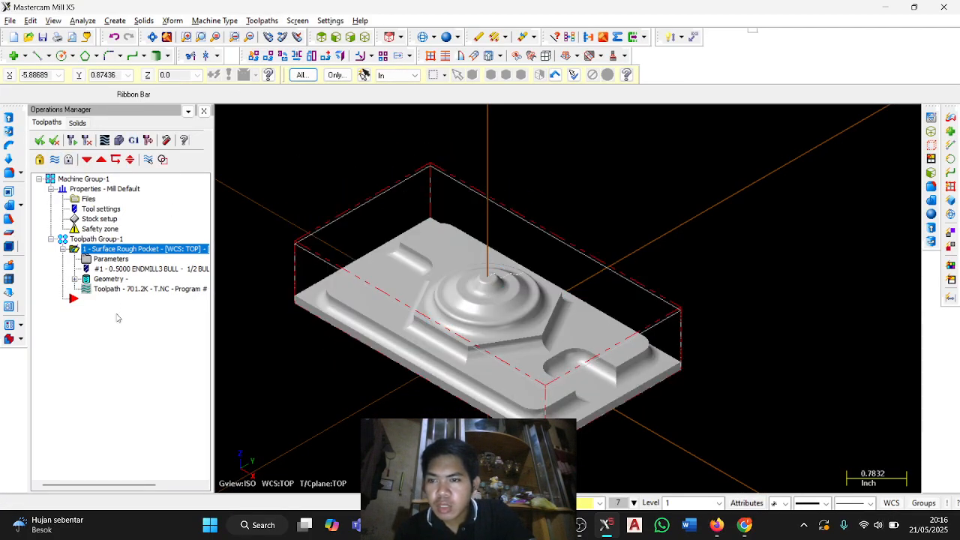
left_click(262, 20)
key("alt+Tab")
scroll(404, 252, "down", 10)
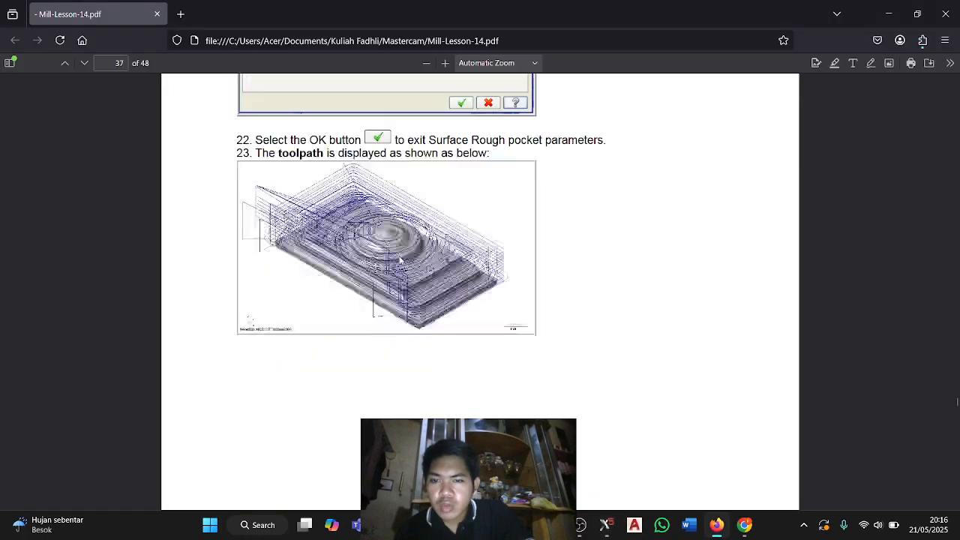
scroll(403, 252, "down", 3)
scroll(583, 209, "down", 18)
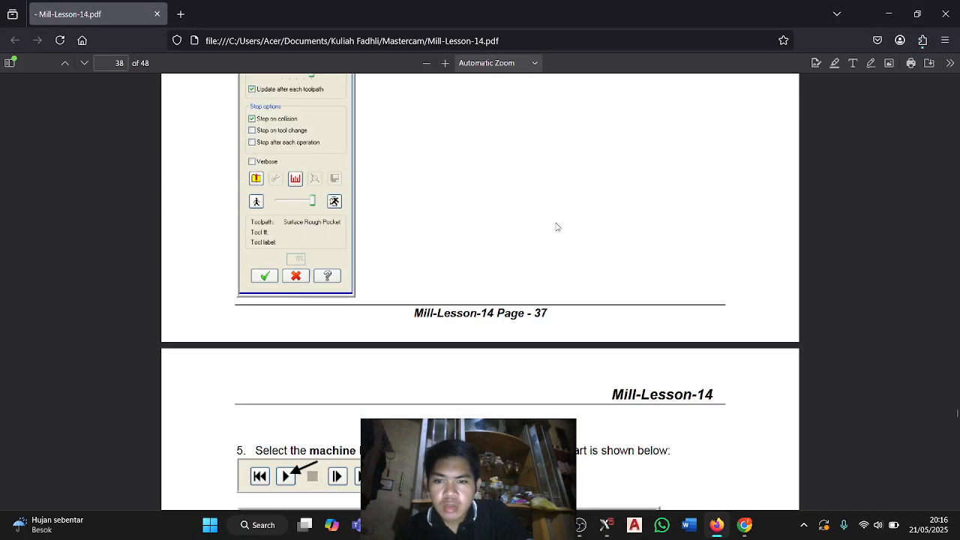
scroll(462, 258, "down", 1)
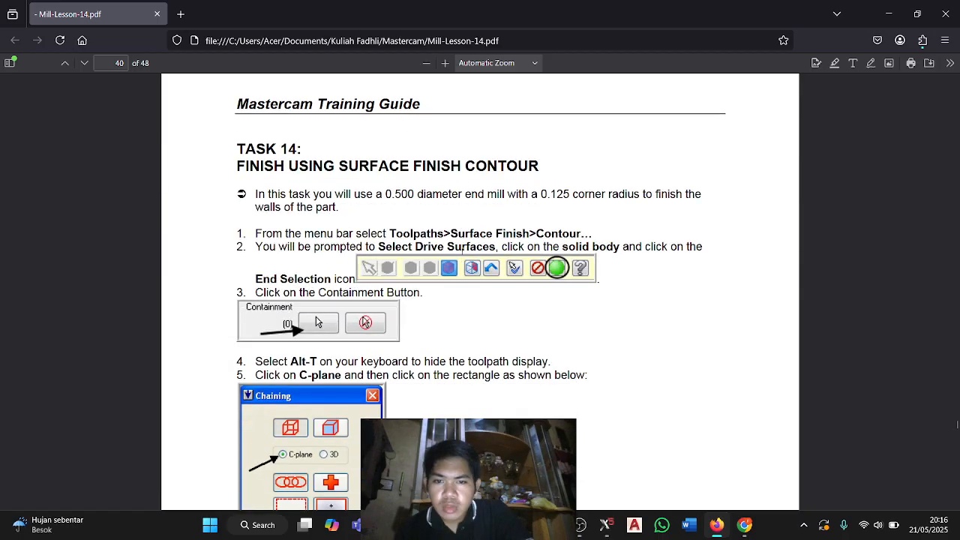
scroll(524, 233, "down", 1)
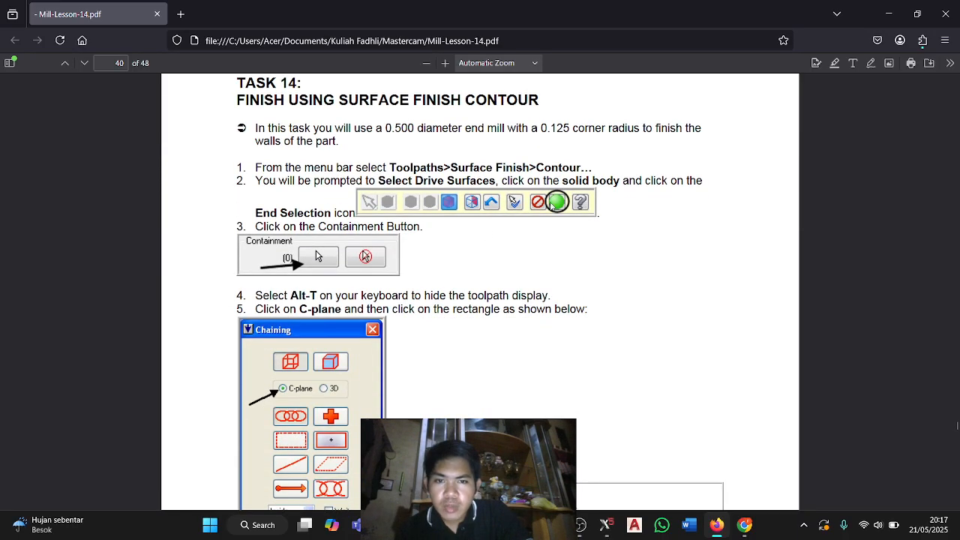
key("alt+Tab")
Start a Surface Finish Contour toolpath and select all entities of the part as its drive surfaces.
left_click(262, 20)
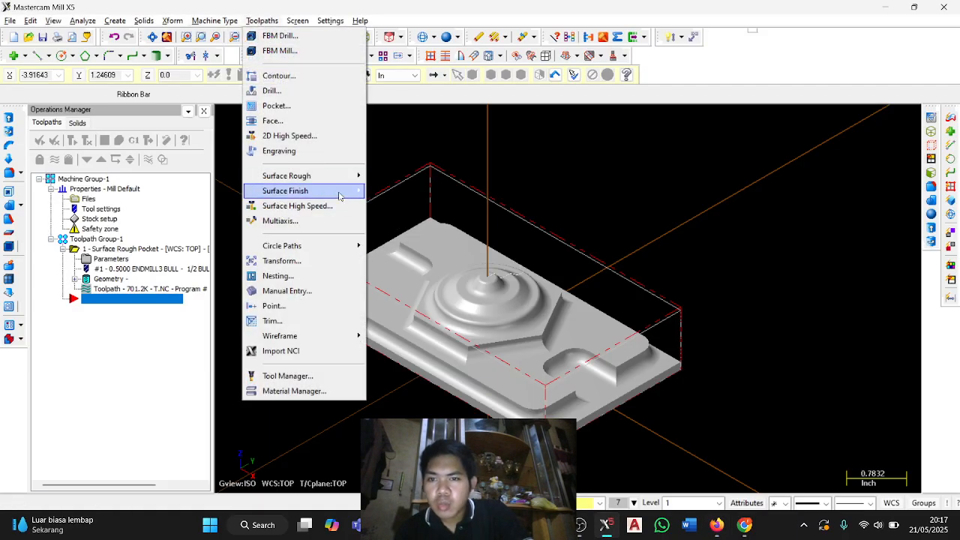
mouse_move(339, 196)
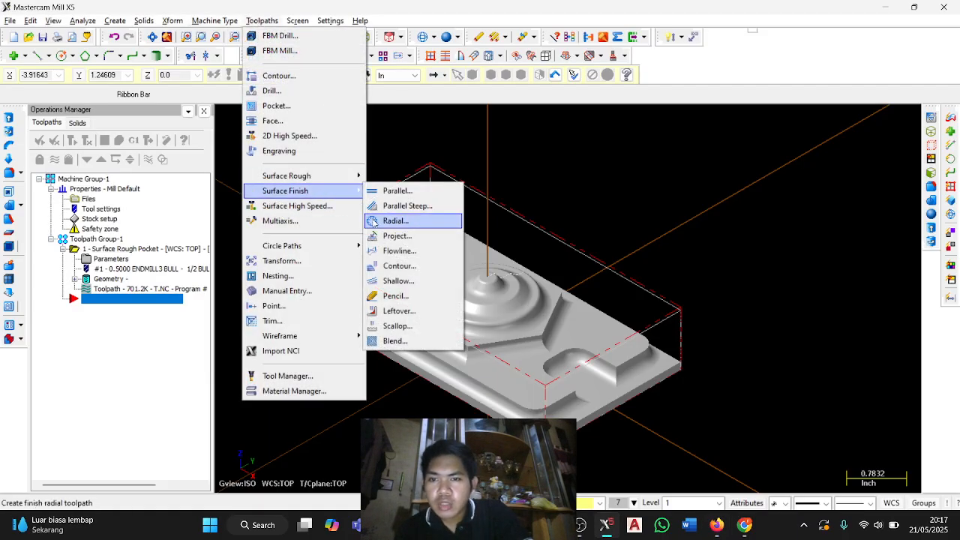
left_click(401, 266)
left_click(304, 420)
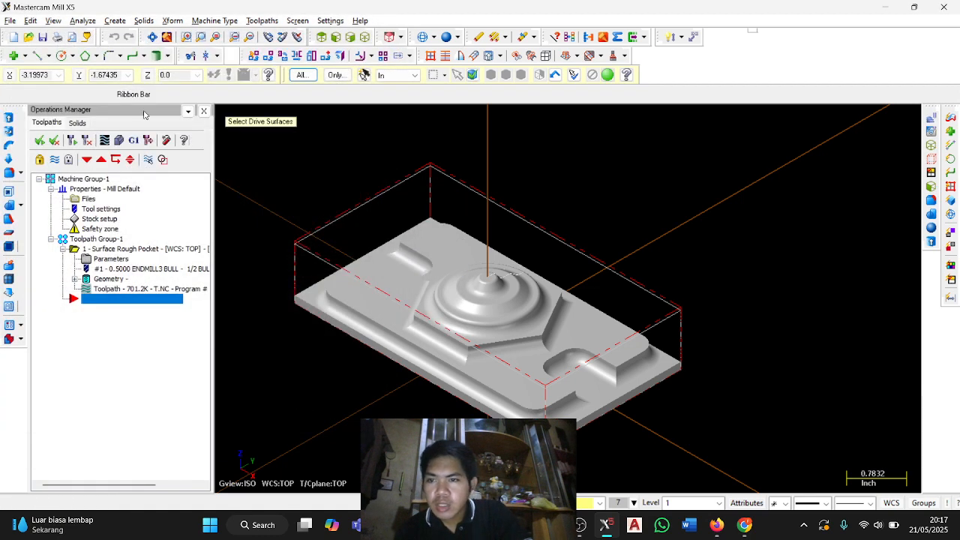
left_click(300, 75)
left_click(101, 59)
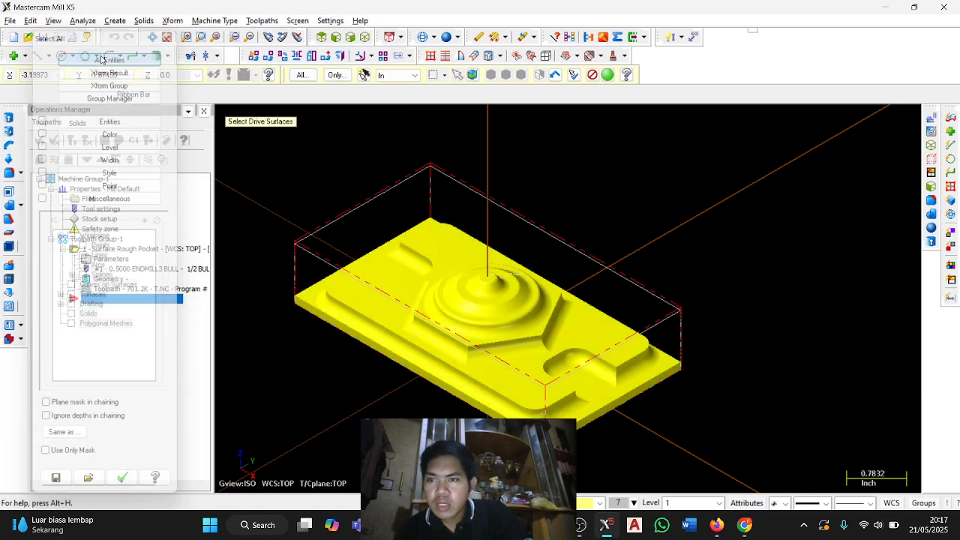
key("Return")
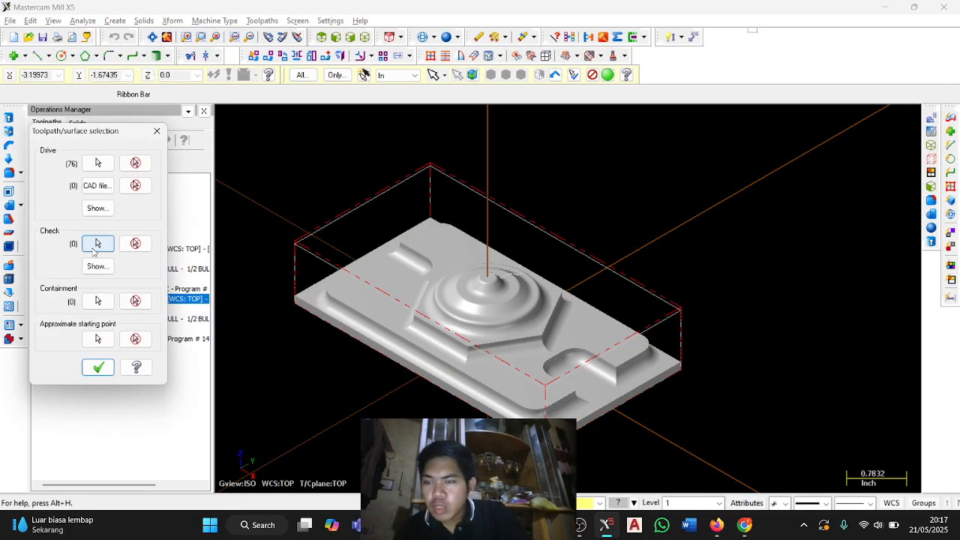
Chain the rectangle at the top of the stock in C-plane mode as the containment boundary and accept the surface selection.
left_click(98, 300)
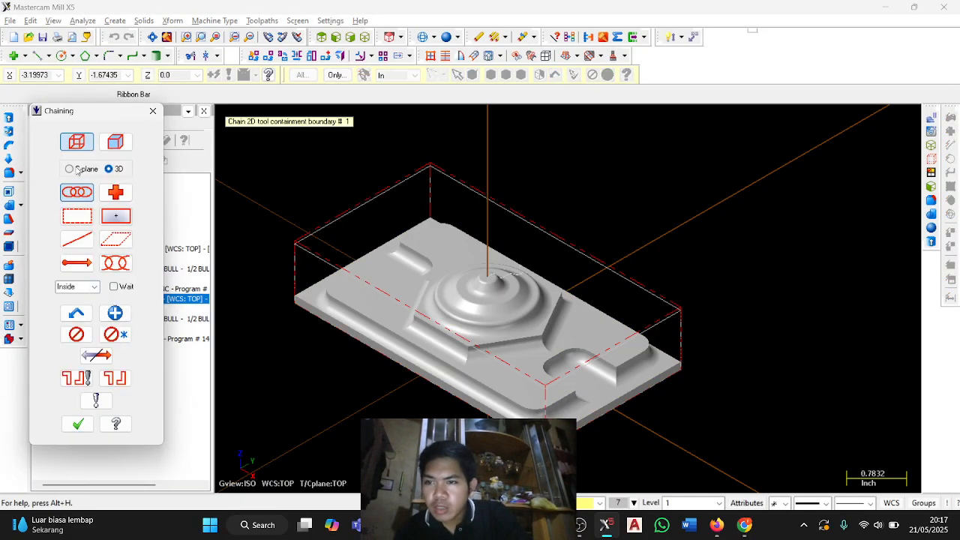
left_click(313, 238)
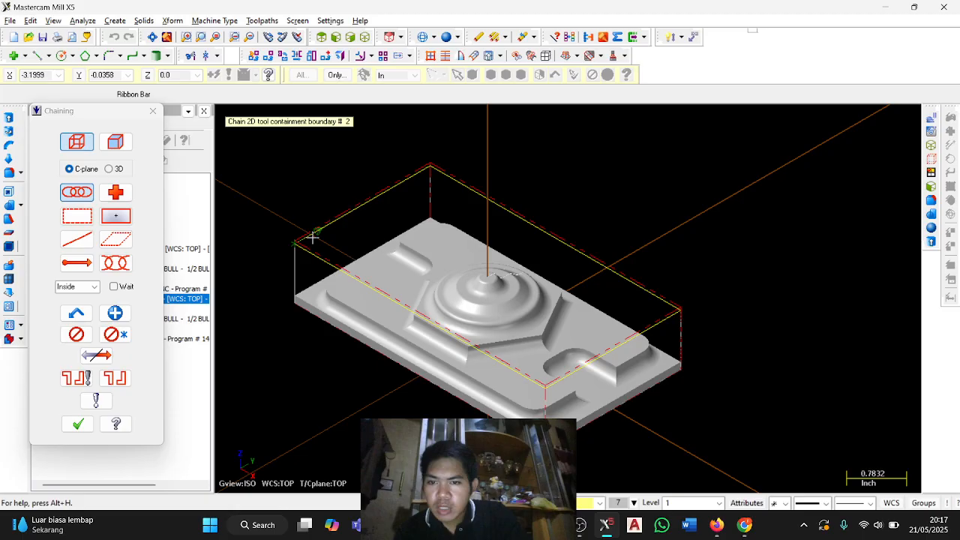
left_click(77, 424)
left_click(98, 367)
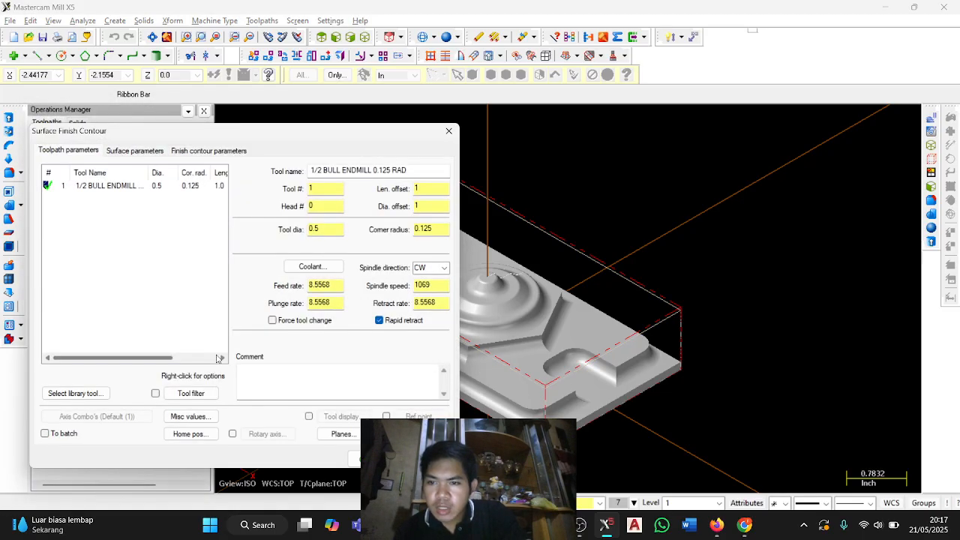
Select the 1/2 bull endmill, set feed rate 12.0, plunge rate 12.0, spindle speed 2500 and retract rate 50.0, and turn coolant on.
left_click(159, 188)
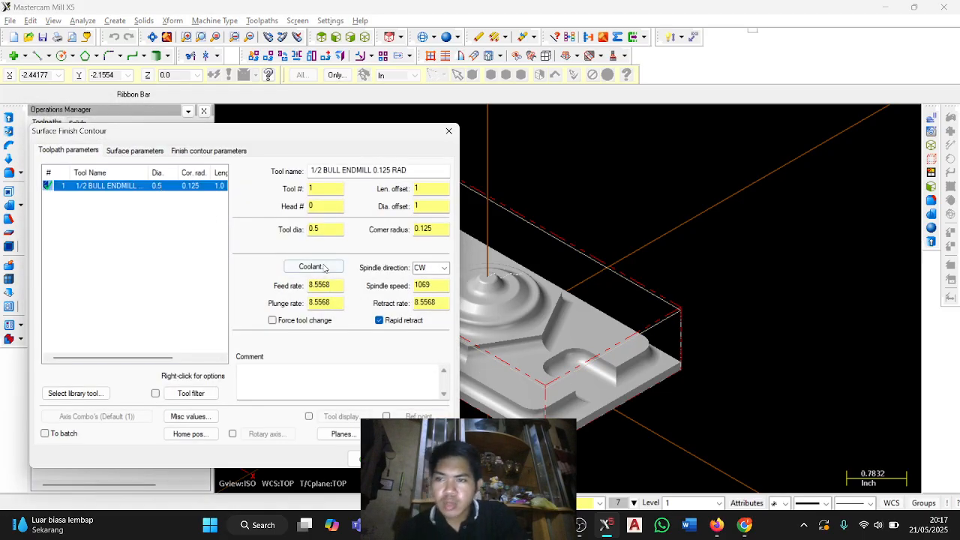
double_click(331, 285)
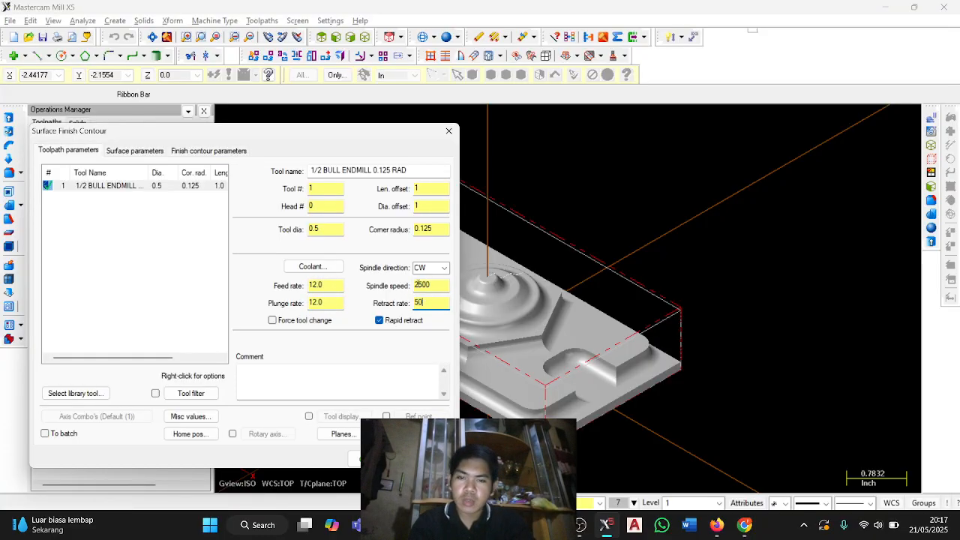
left_click(331, 270)
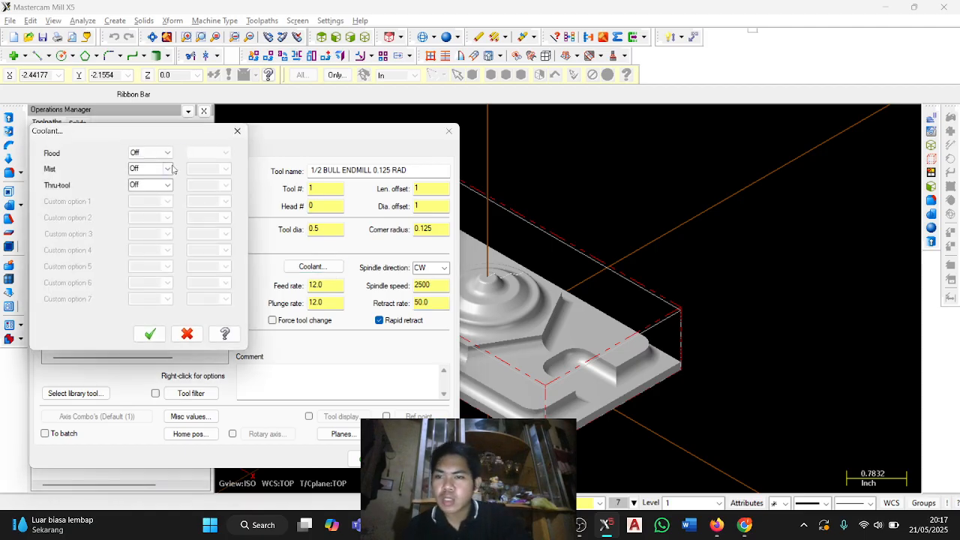
left_click(167, 169)
left_click(146, 181)
left_click(150, 333)
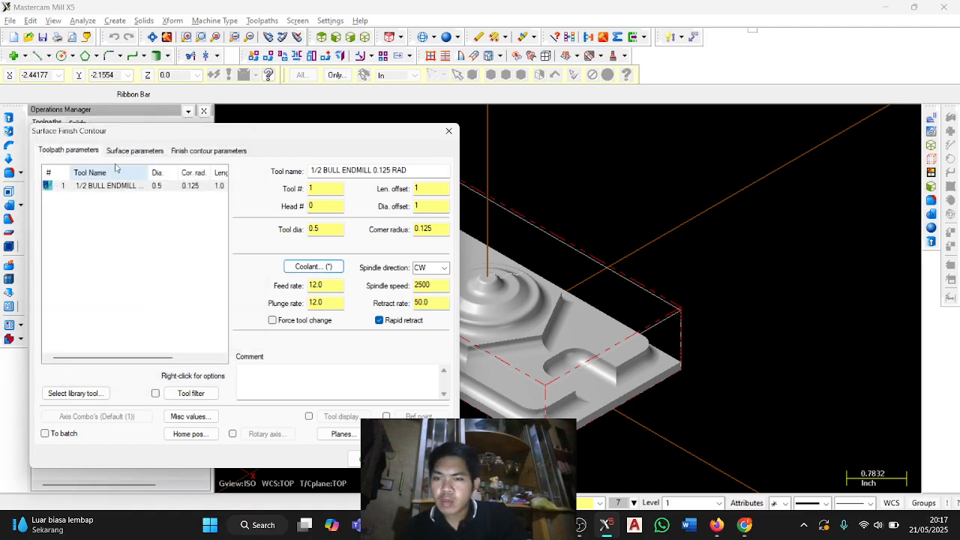
Following the PDF guide, set clearance 1.2, retract 1.1, incremental feed plane 0.1, stock to leave 0.0, and compensate tool containment to the outside.
left_click(119, 151)
key("alt+Tab")
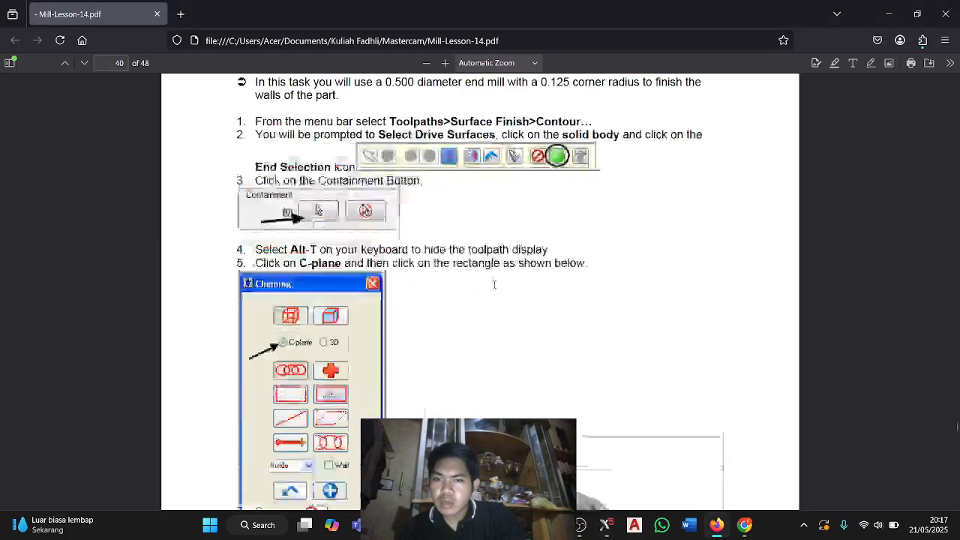
scroll(494, 284, "down", 12)
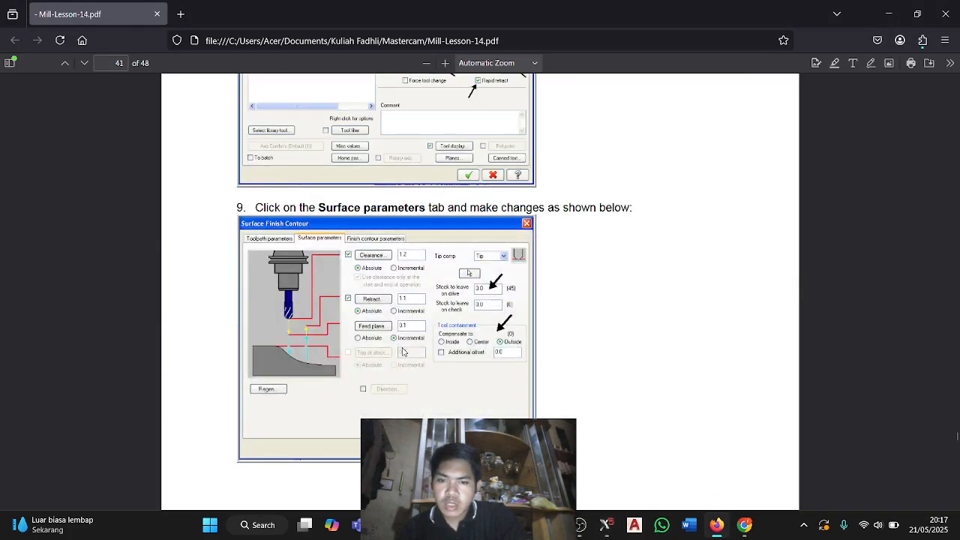
key("alt+Tab")
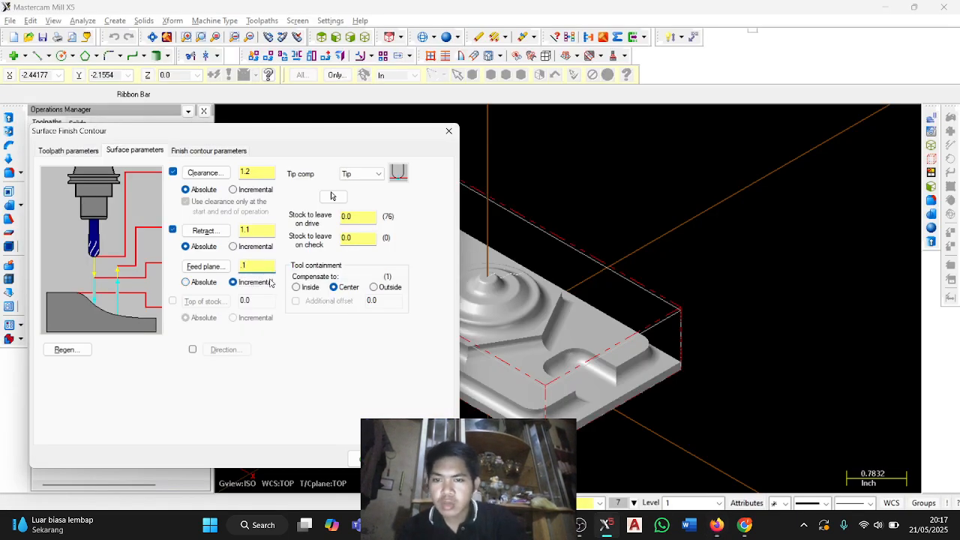
key("alt+Tab")
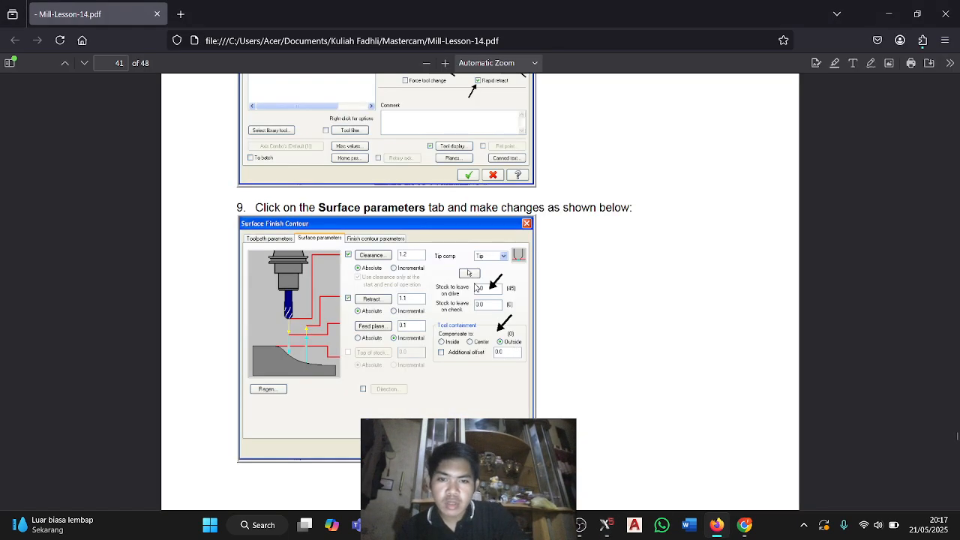
key("alt+Tab")
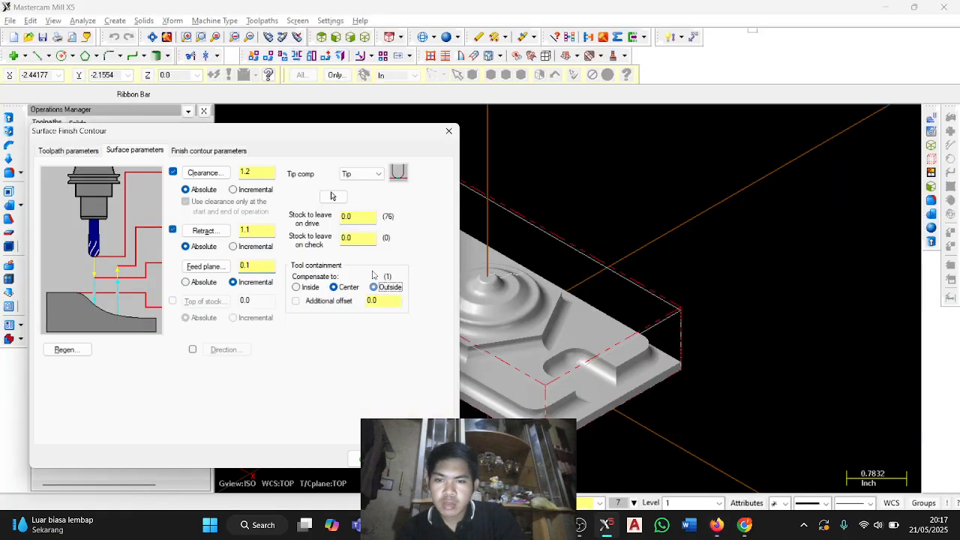
Set the finish contour's total tolerance to 0.001 and maximum stepdown to 0.01, with High speed transition, as in the PDF guide.
left_click(214, 150)
key("alt+Tab")
scroll(483, 278, "down", 5)
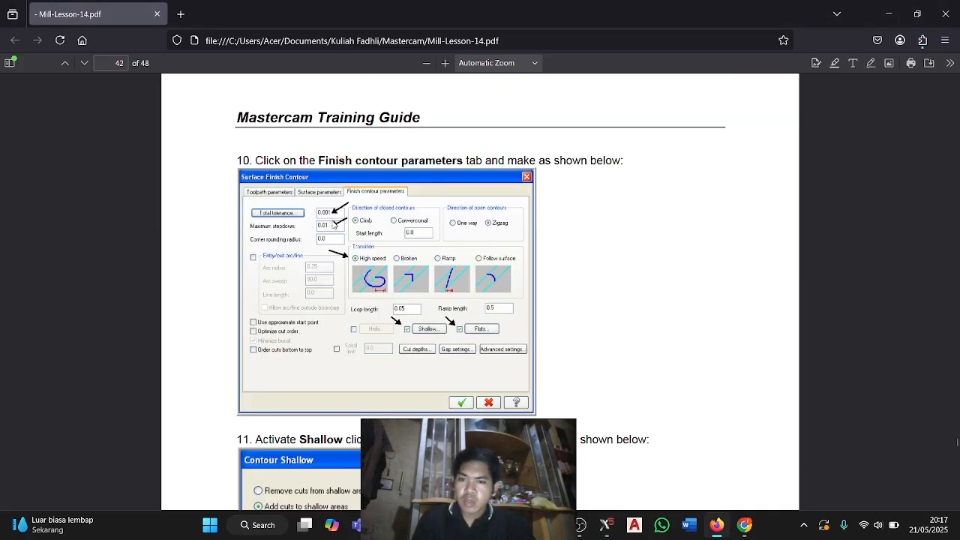
key("alt+Tab")
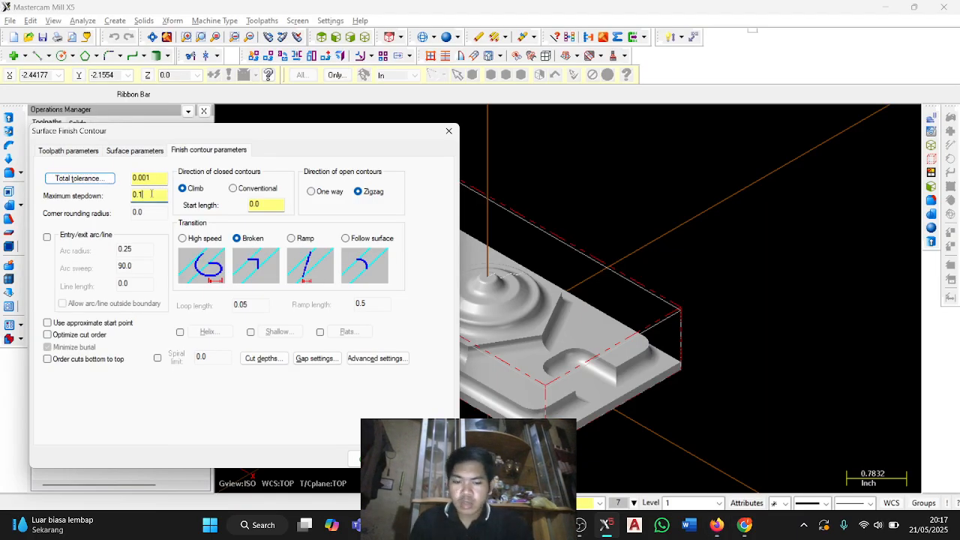
key("alt+Tab")
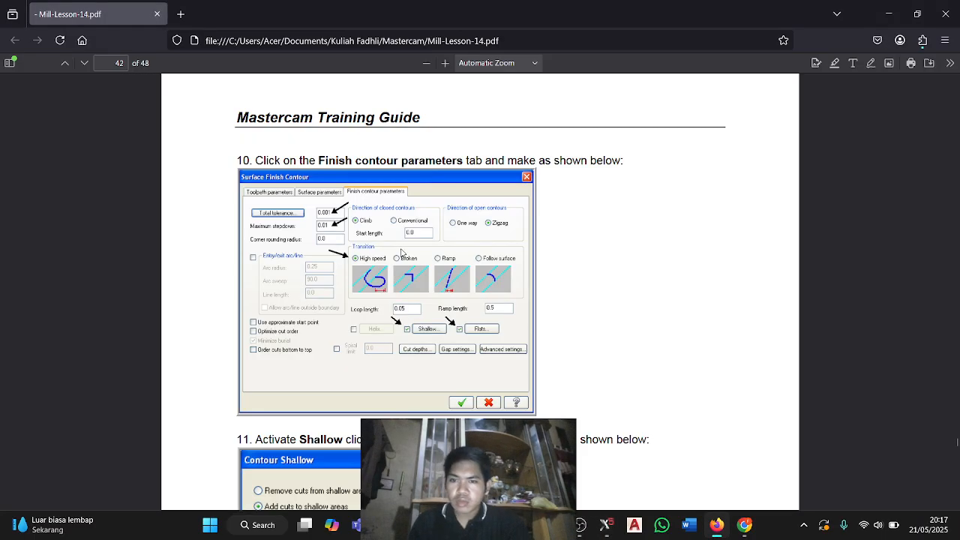
key("alt+Tab")
left_click(213, 237)
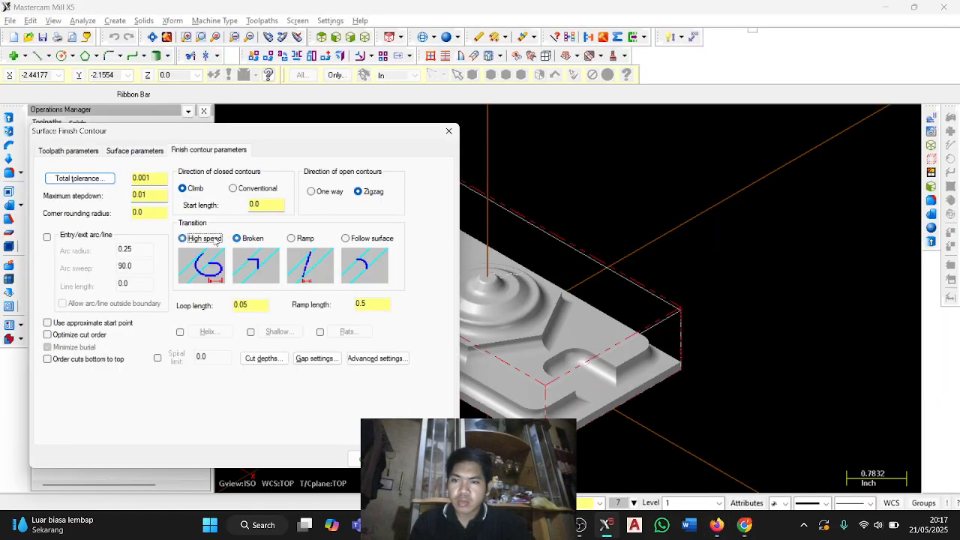
key("alt+Tab")
Enable Shallow and Flats, and set Shallow to add cuts with minimum stepdown 0.005, limiting angle 45.0, limiting stepover 0.01 and partial cuts allowed.
key("alt+Tab")
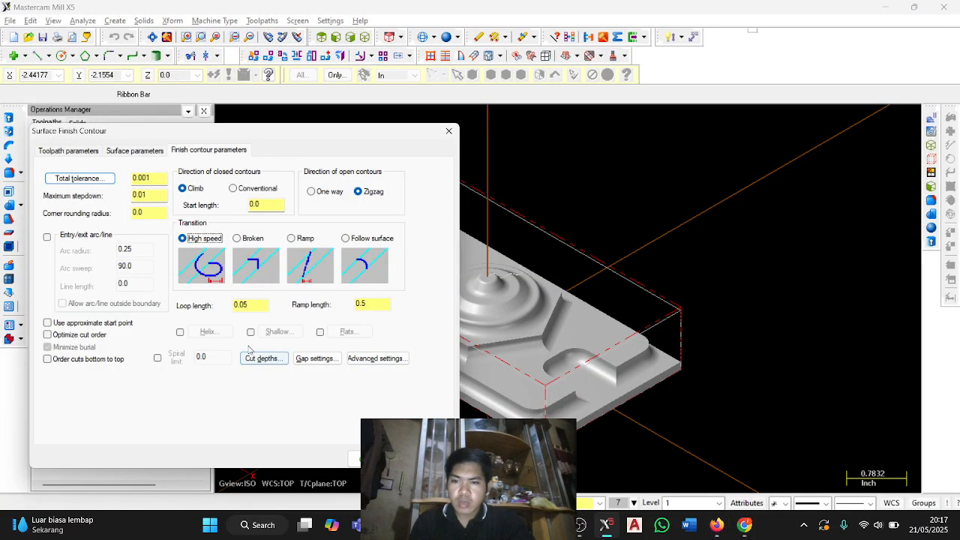
key("alt+Tab")
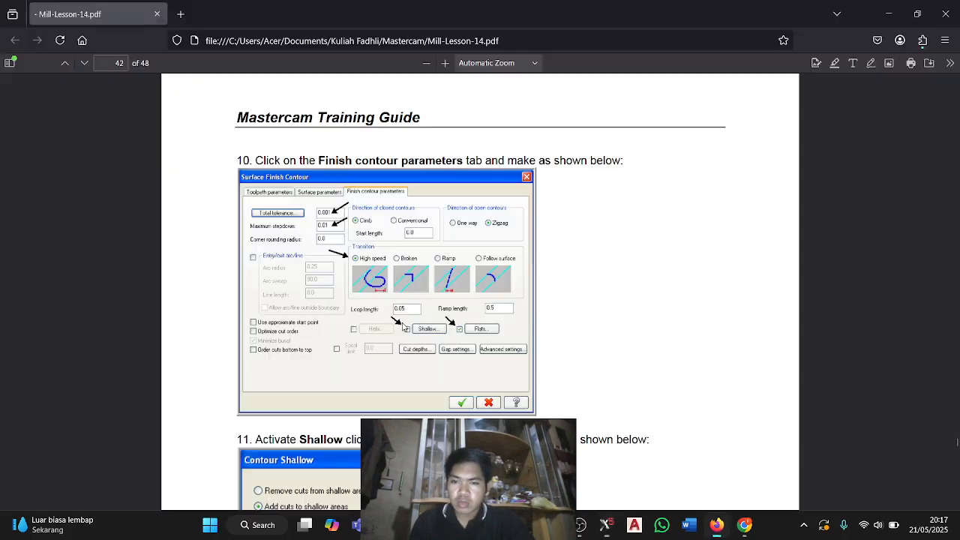
scroll(397, 327, "down", 4)
scroll(397, 327, "up", 2)
scroll(396, 327, "down", 3)
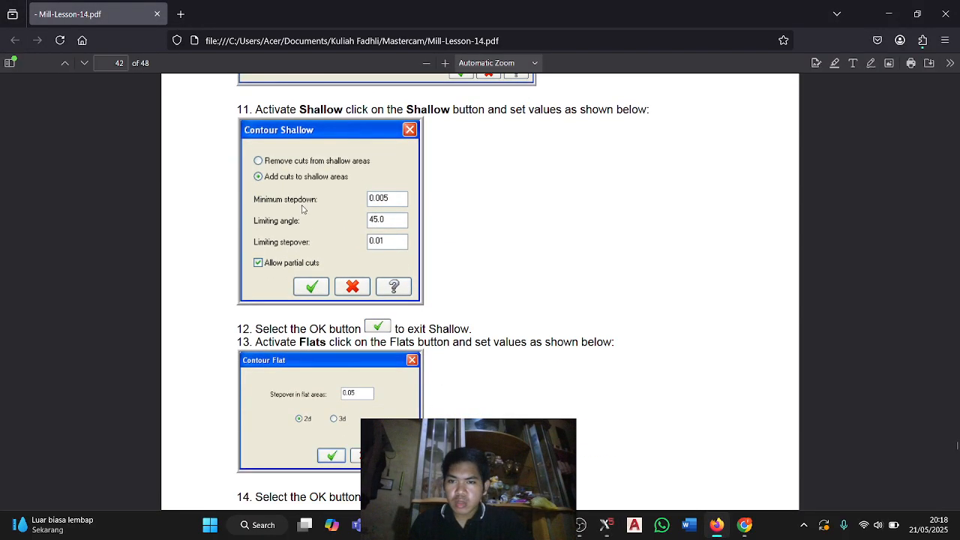
key("alt+Tab")
left_click(271, 334)
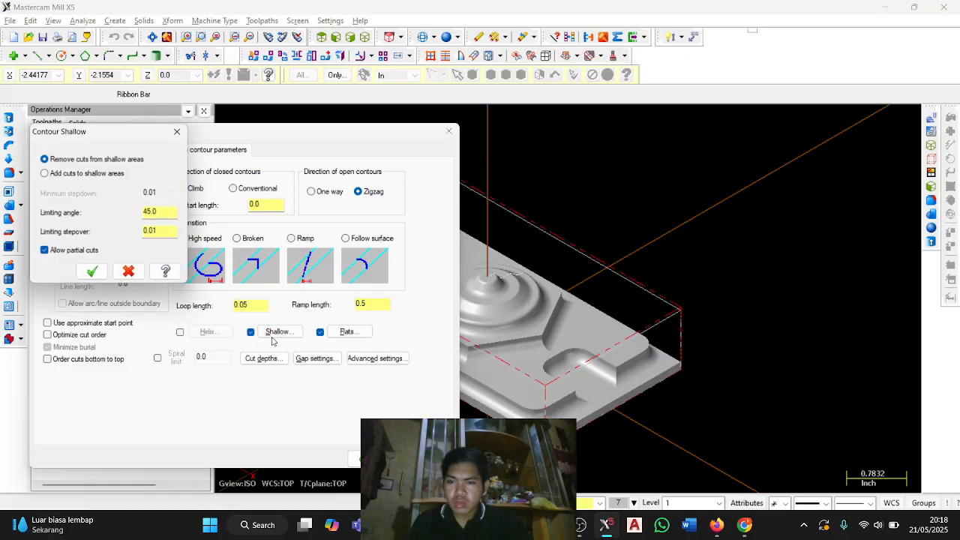
left_click(45, 173)
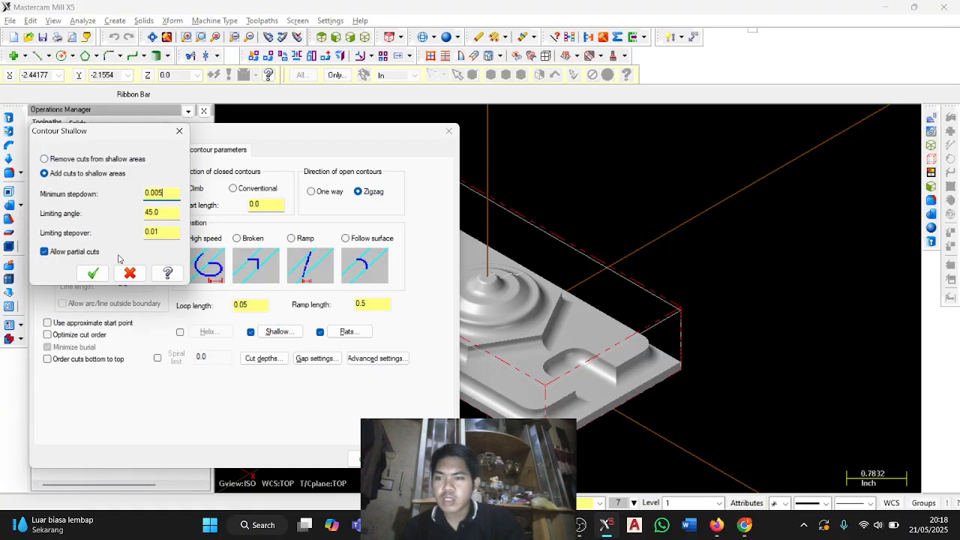
left_click(92, 273)
Check the guide's Contour Flat settings, then open the toolpath's Flats settings and accept them.
key("alt+Tab")
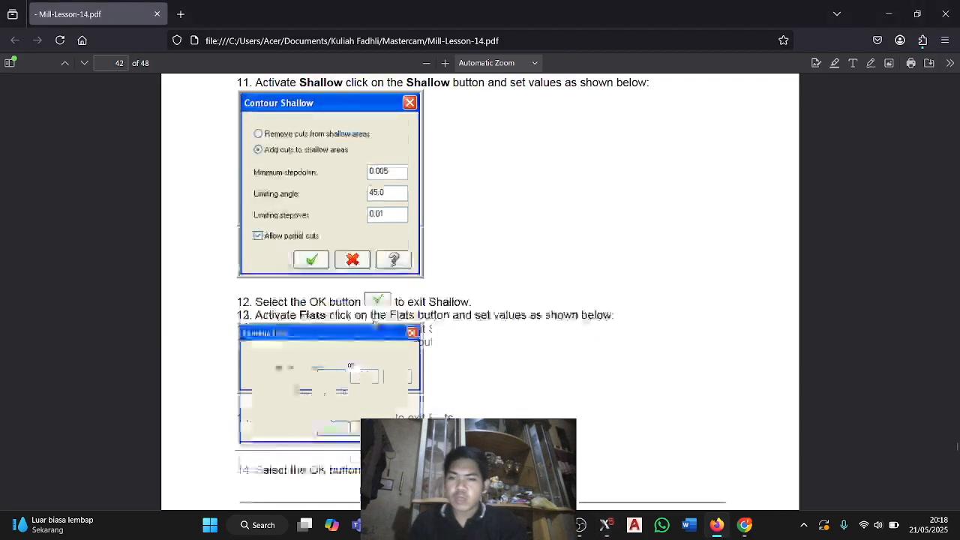
scroll(352, 300, "down", 3)
key("alt+Tab")
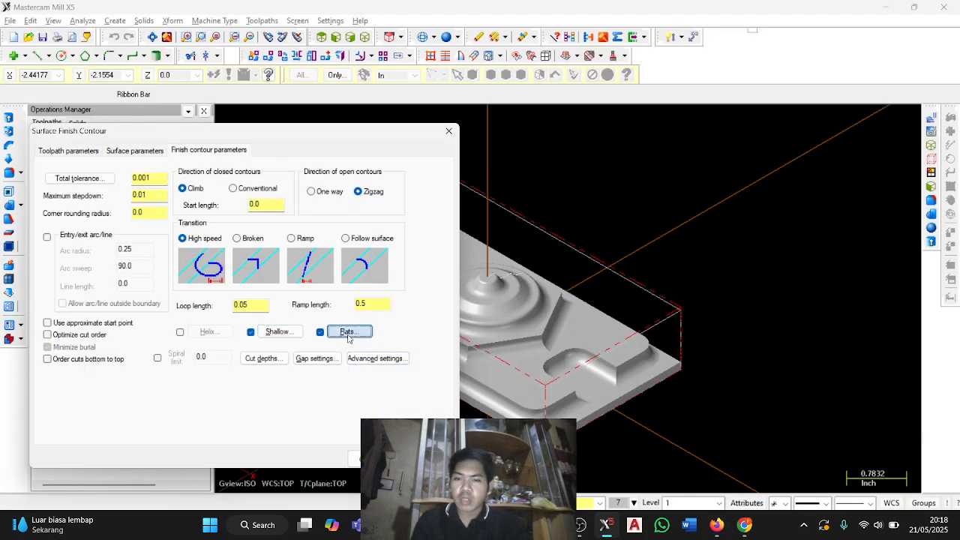
left_click(347, 331)
left_click(132, 238)
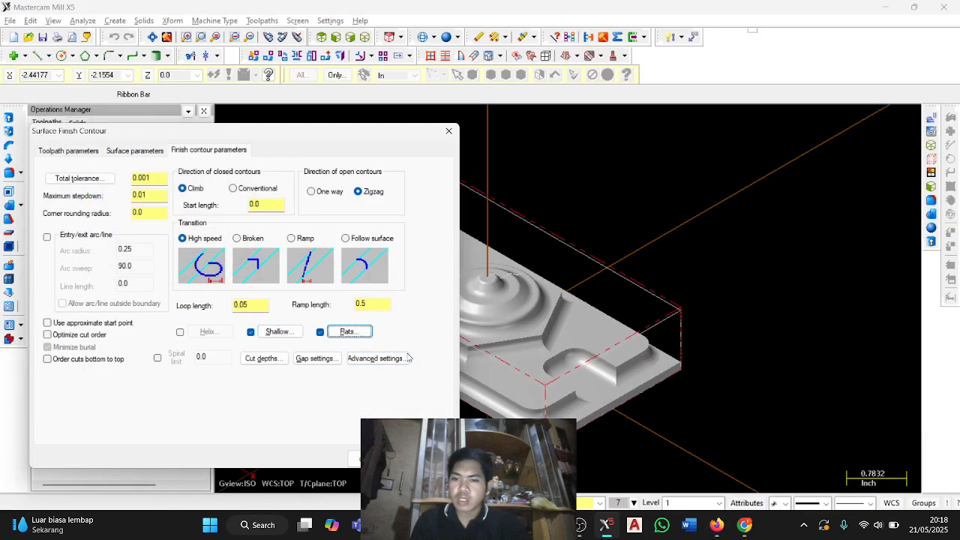
Set absolute cut depths from minimum 0.95 to maximum 0.125, enable auto-detect flats, detect the flats, choose depth 0.80000 and accept.
key("alt+Tab")
scroll(378, 303, "down", 5)
scroll(378, 303, "down", 5)
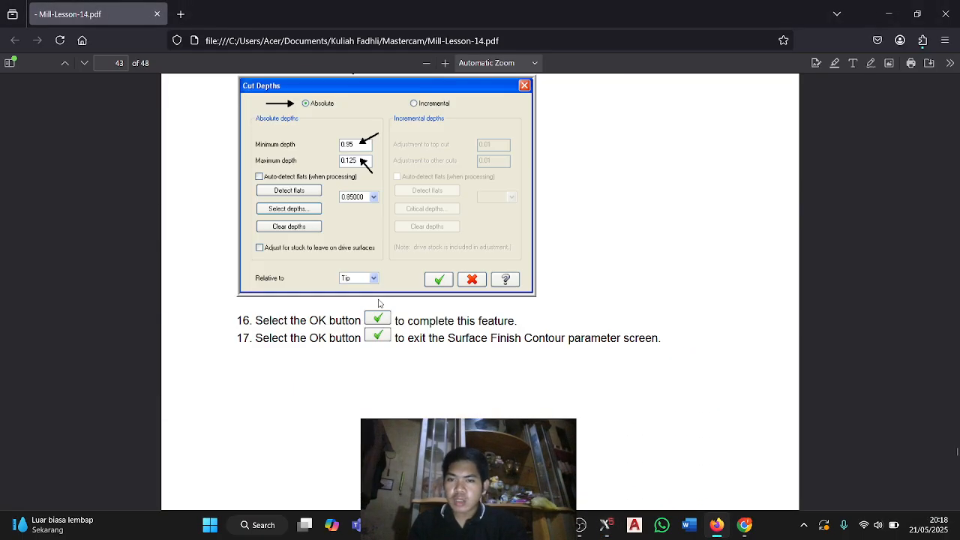
key("alt+Tab")
left_click(265, 359)
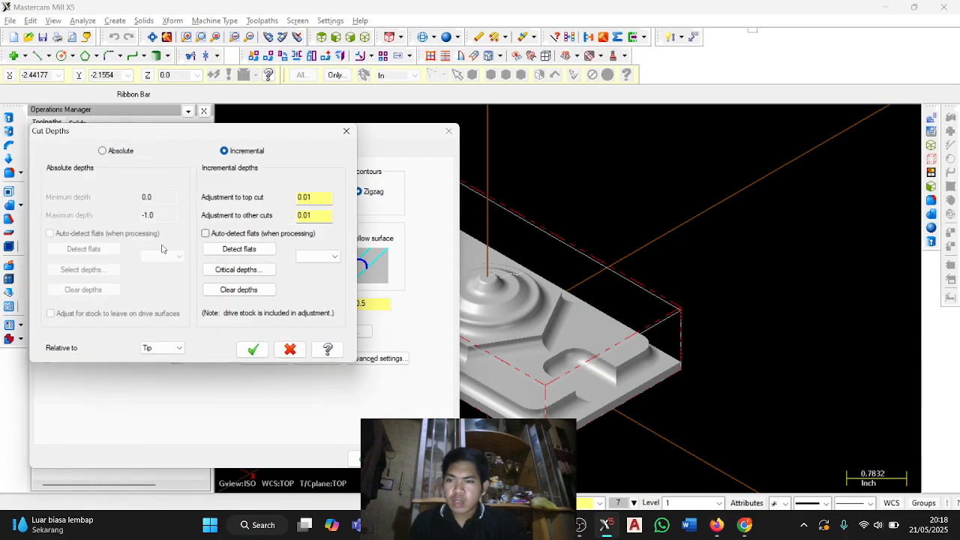
left_click(103, 151)
left_click(50, 234)
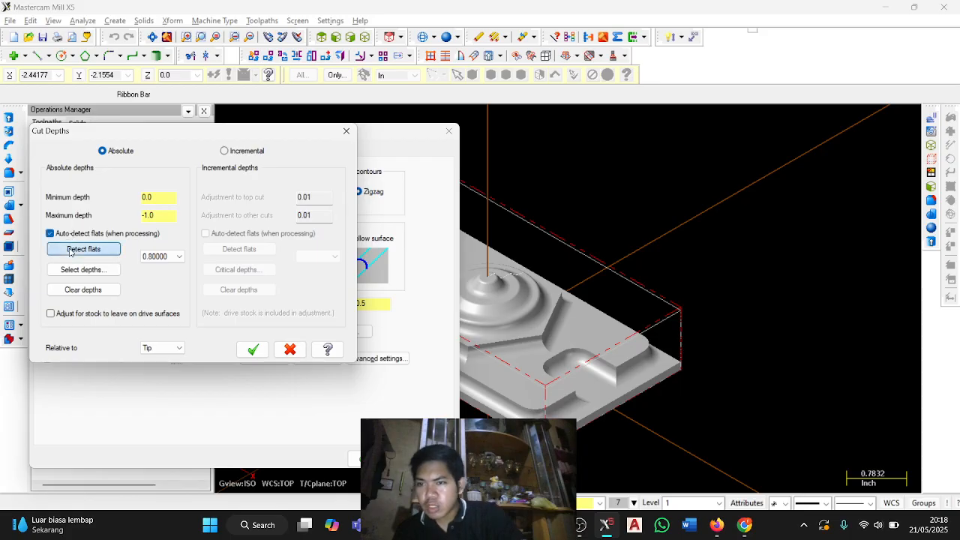
left_click(83, 248)
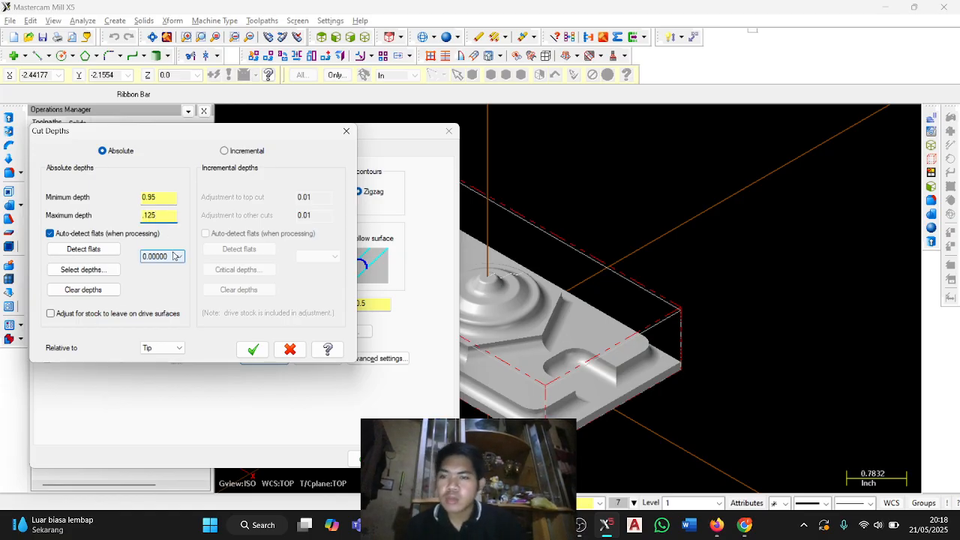
left_click(169, 257)
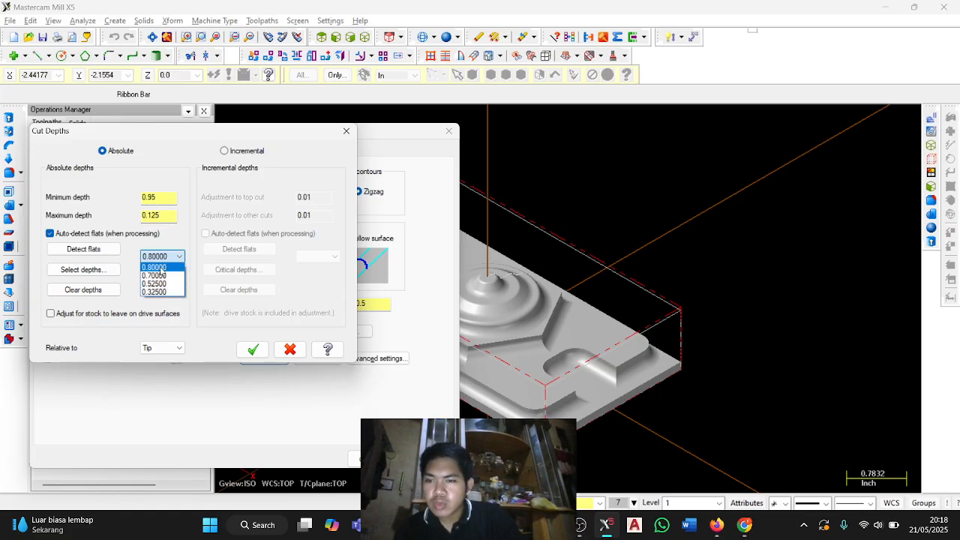
left_click(161, 268)
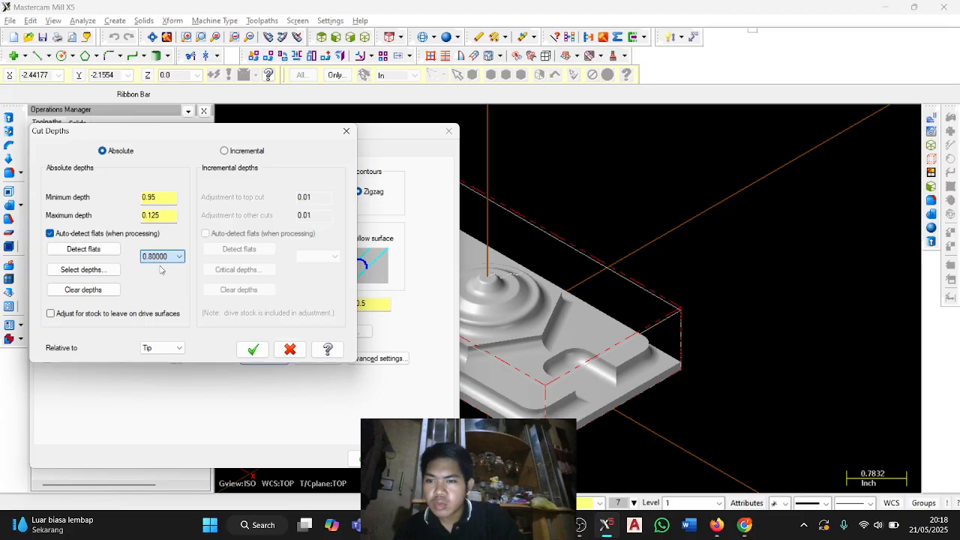
left_click(254, 350)
Check the guide's following Verify task and accept the Surface Finish Contour parameters to generate the toolpath.
key("alt+Tab")
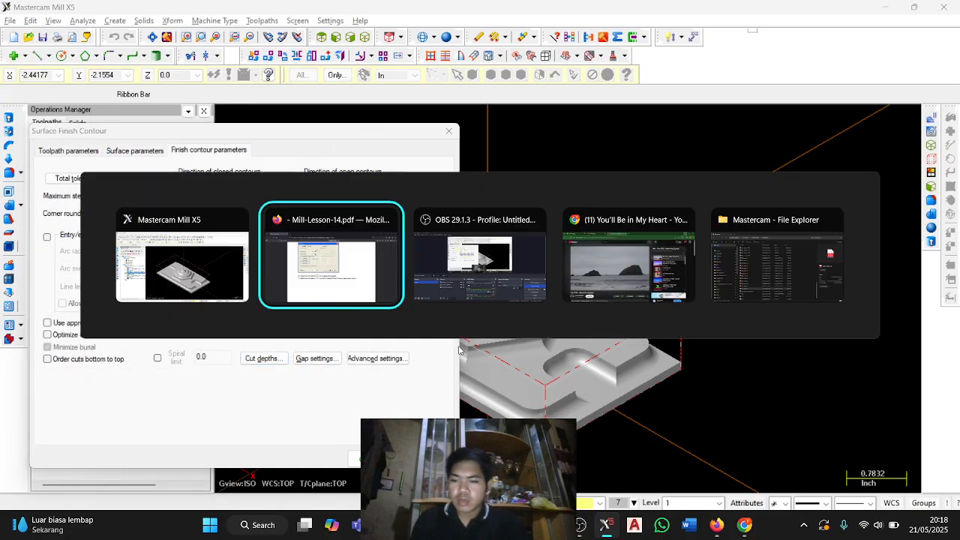
scroll(410, 326, "up", 3)
scroll(409, 327, "down", 5)
scroll(410, 326, "down", 10)
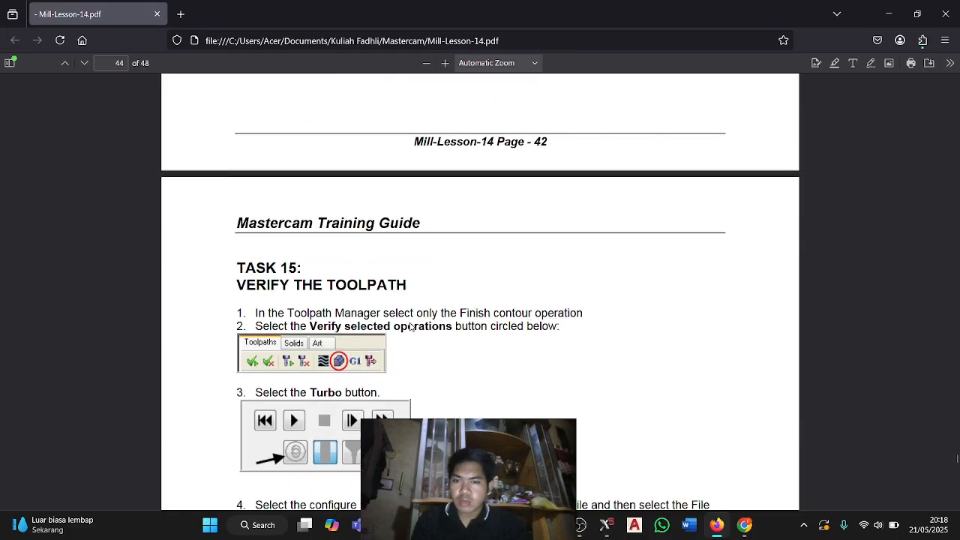
key("alt+Tab")
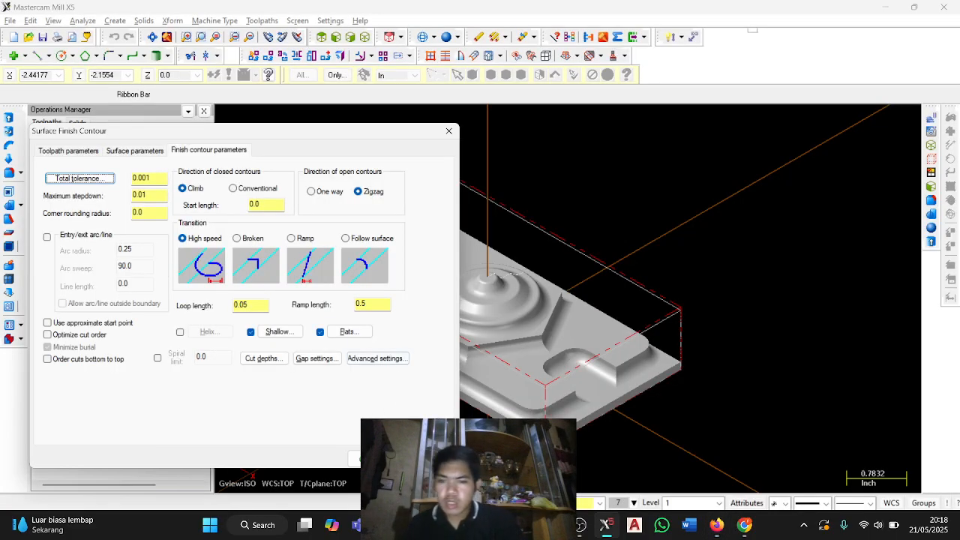
left_click(353, 458)
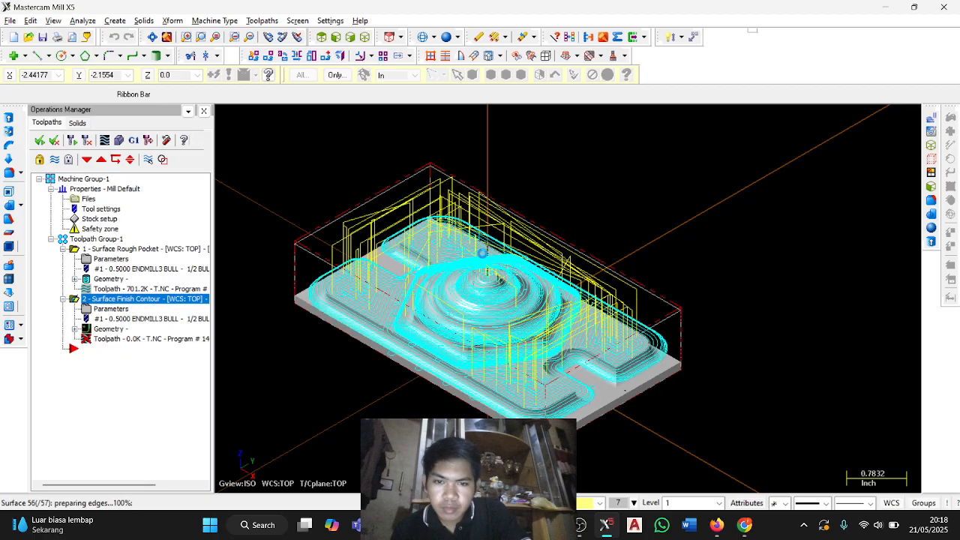
Select both operations and display the rough pocket toolpath together with the finish contour toolpath.
mouse_move(684, 377)
middle_mouse_down()
mouse_move(675, 356)
mouse_move(672, 371)
middle_mouse_up()
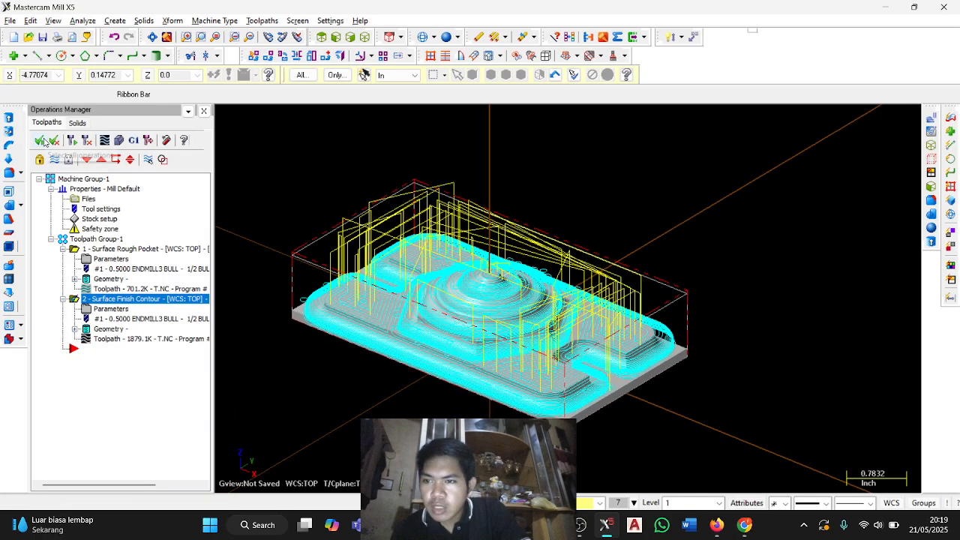
left_click(60, 162)
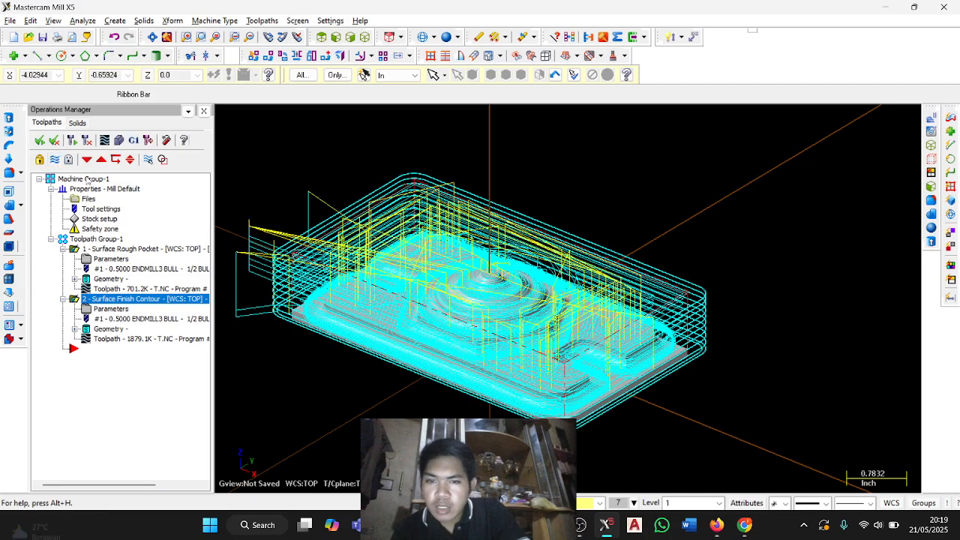
middle_click_drag(748, 223, 818, 223)
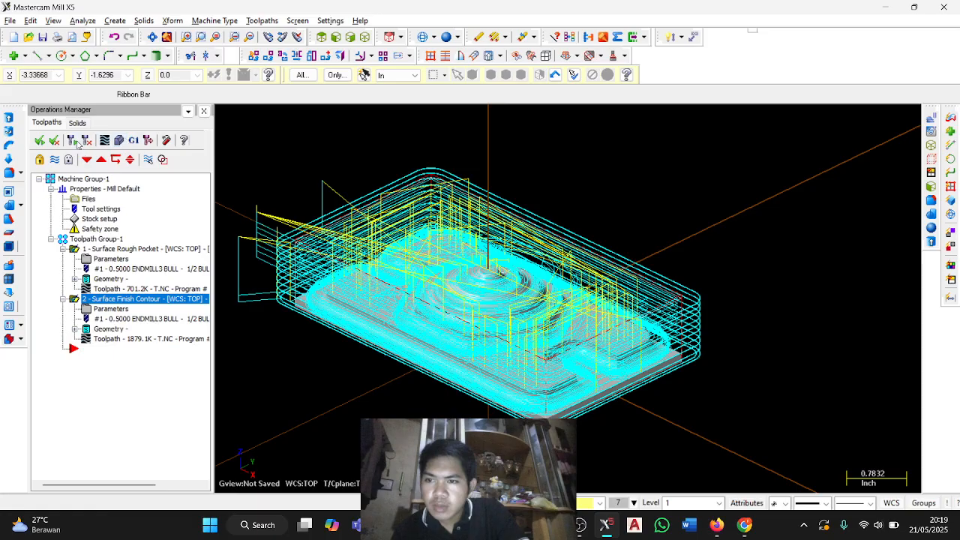
Verify both operations by running the machining simulation of the Surface Rough Pocket and Surface Finish Contour toolpaths, inspecting the stock from several angles.
left_click(119, 140)
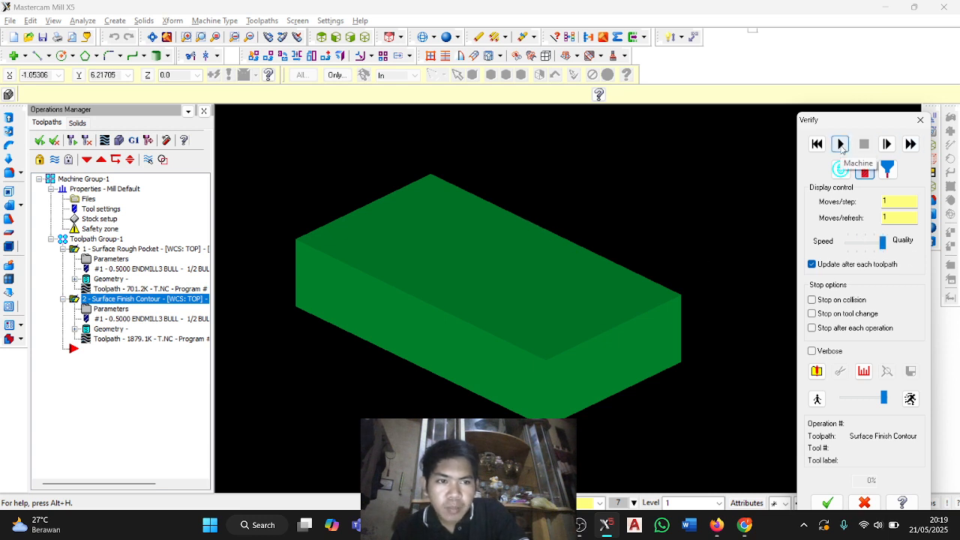
left_click(840, 144)
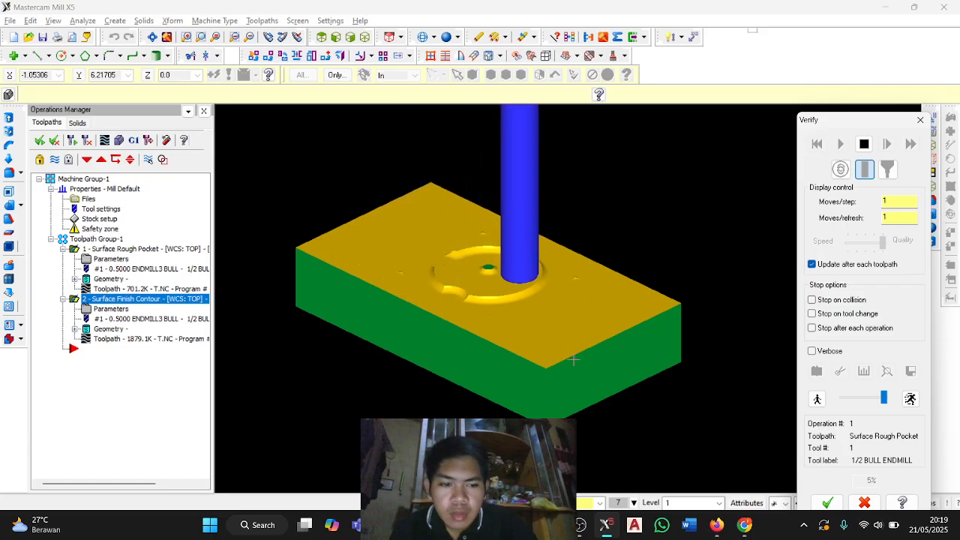
left_click_drag(832, 120, 819, 65)
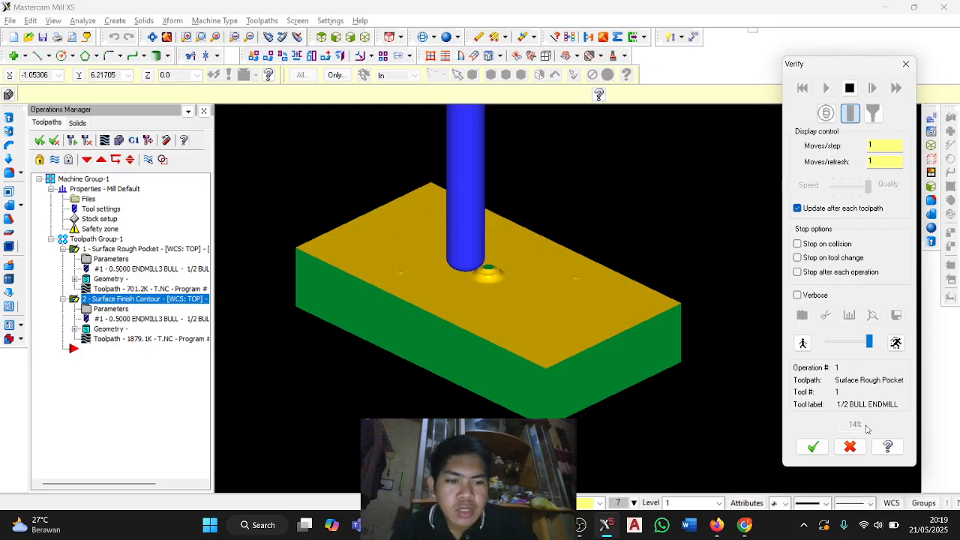
left_click_drag(850, 70, 849, 78)
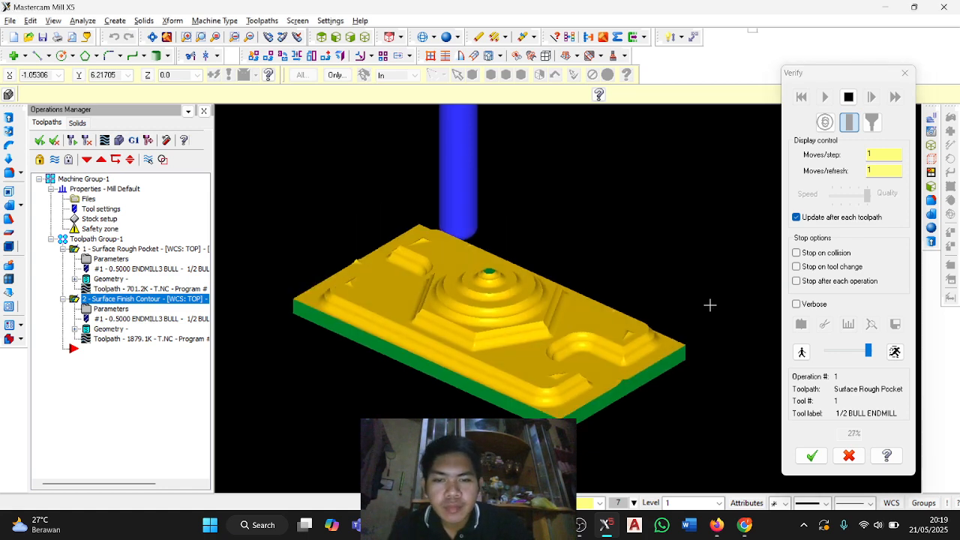
middle_click_drag(707, 300, 564, 331)
scroll(565, 331, "down", 1)
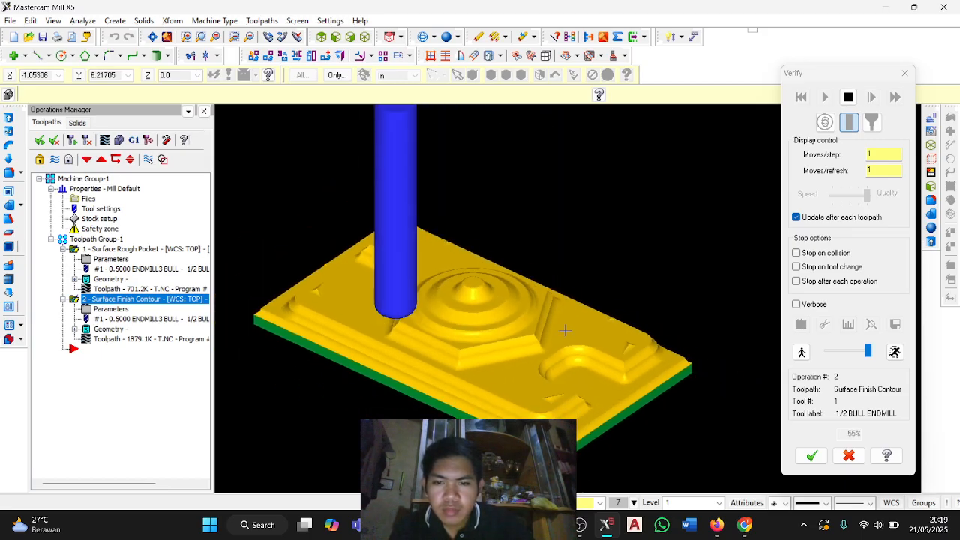
middle_click_drag(607, 298, 635, 257)
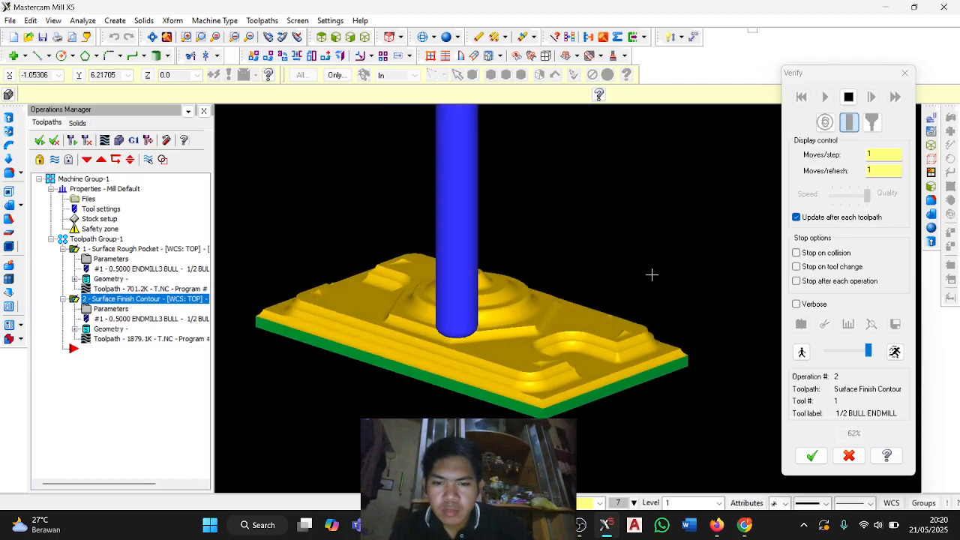
middle_click_drag(625, 286, 565, 294)
Switch to the Mill-Lesson-14 PDF in Firefox, find the exercise drawing near its end and rotate the pages clockwise to read it.
key("alt+Tab")
scroll(793, 241, "down", 5)
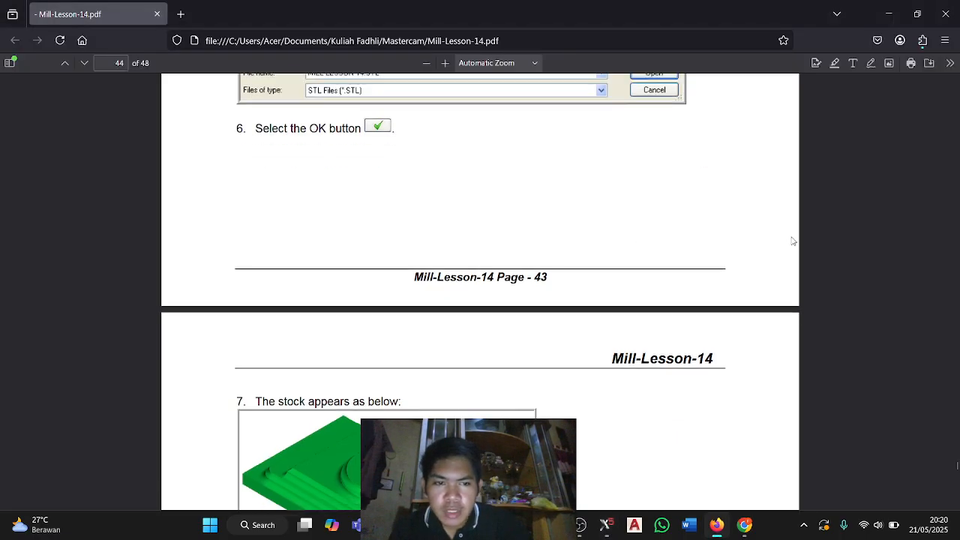
scroll(793, 241, "down", 15)
left_click(957, 477)
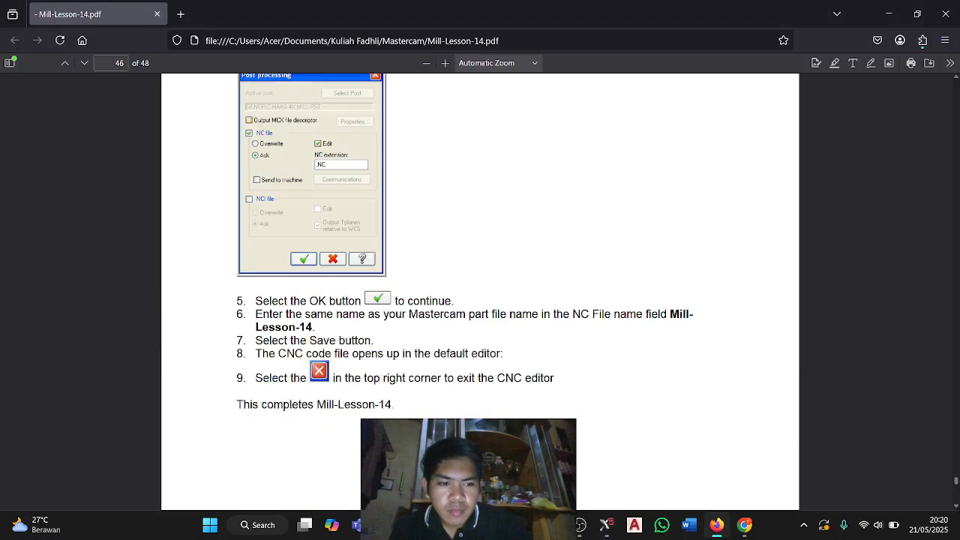
left_click_drag(957, 478, 957, 498)
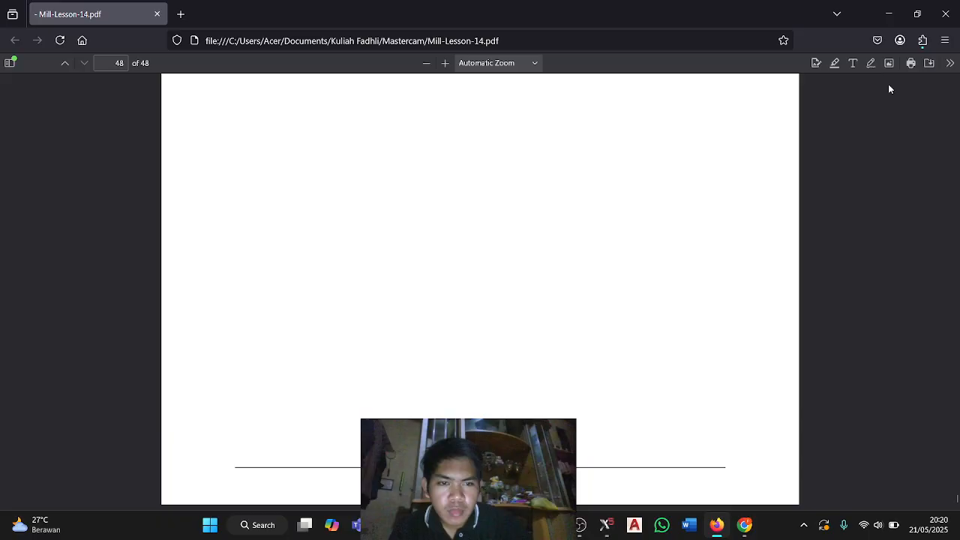
left_click(948, 63)
left_click(889, 167)
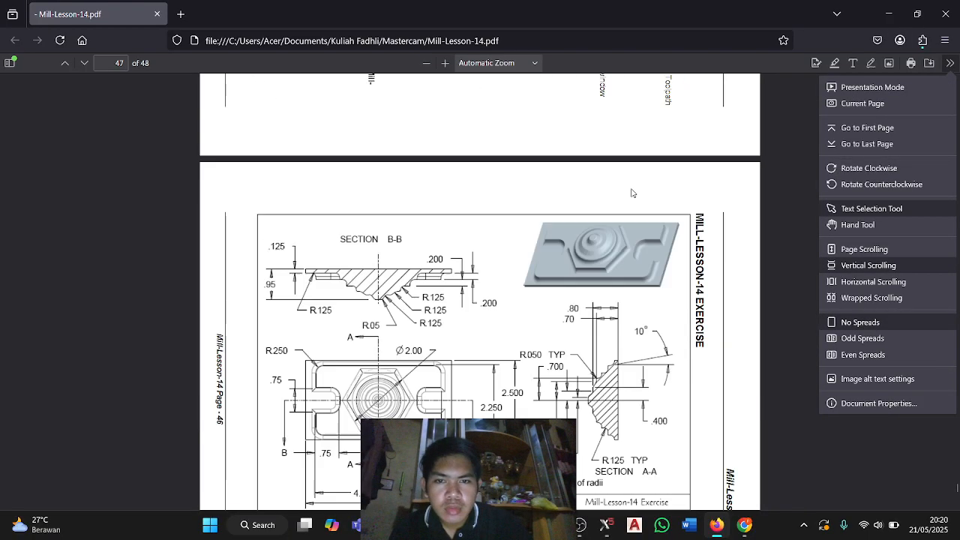
scroll(616, 205, "down", 1)
Compare the machined stock in Mastercam with the exercise drawing in the PDF guide, examining the simulated part from different angles.
key("alt+Tab")
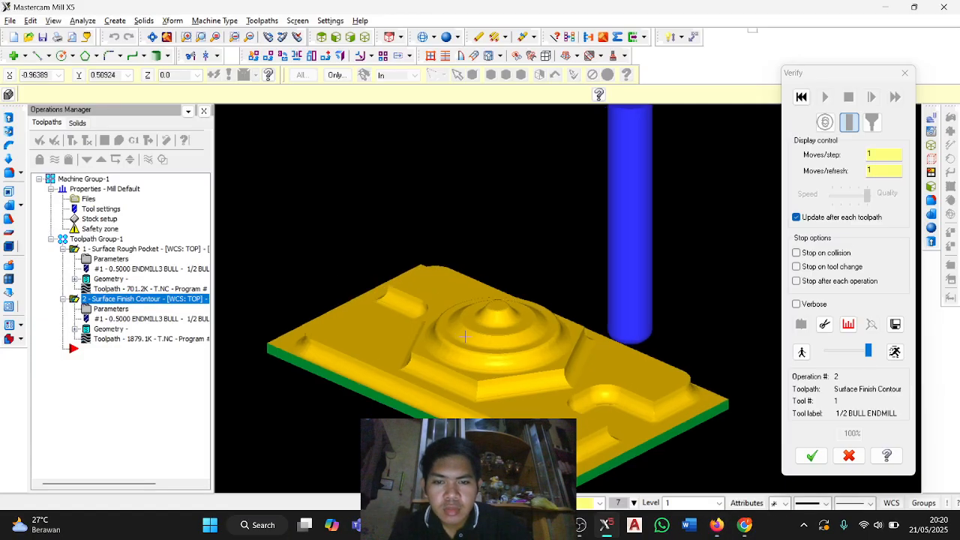
key("alt+Tab")
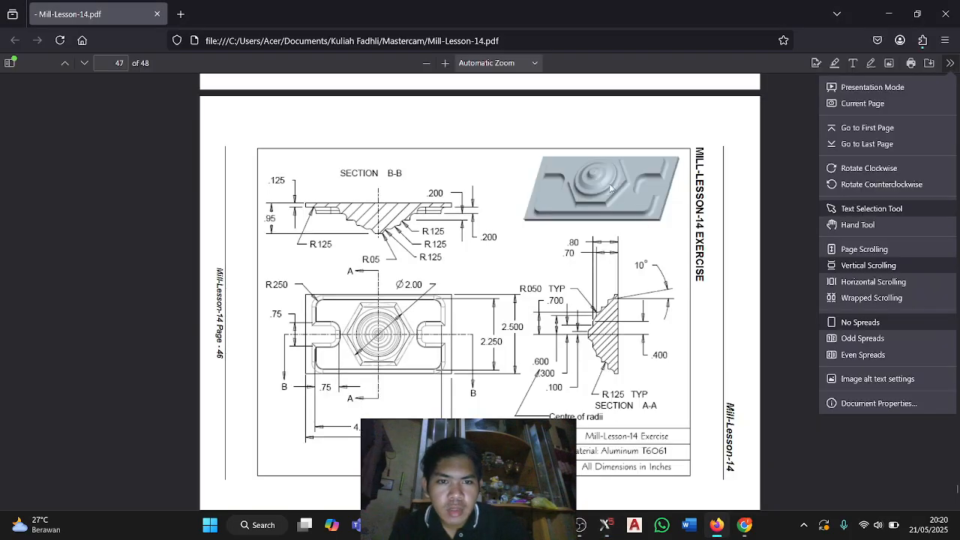
key("alt+Tab")
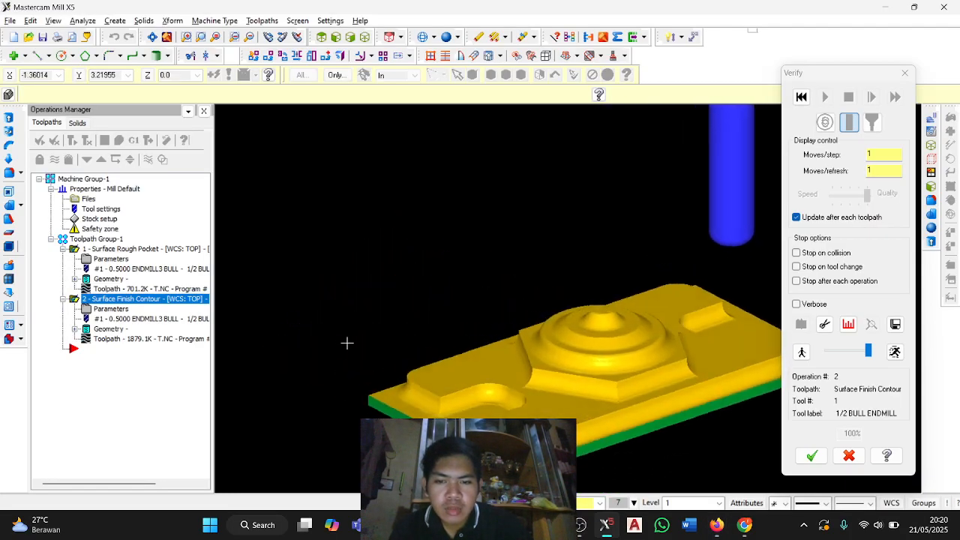
middle_click_drag(347, 342, 610, 279)
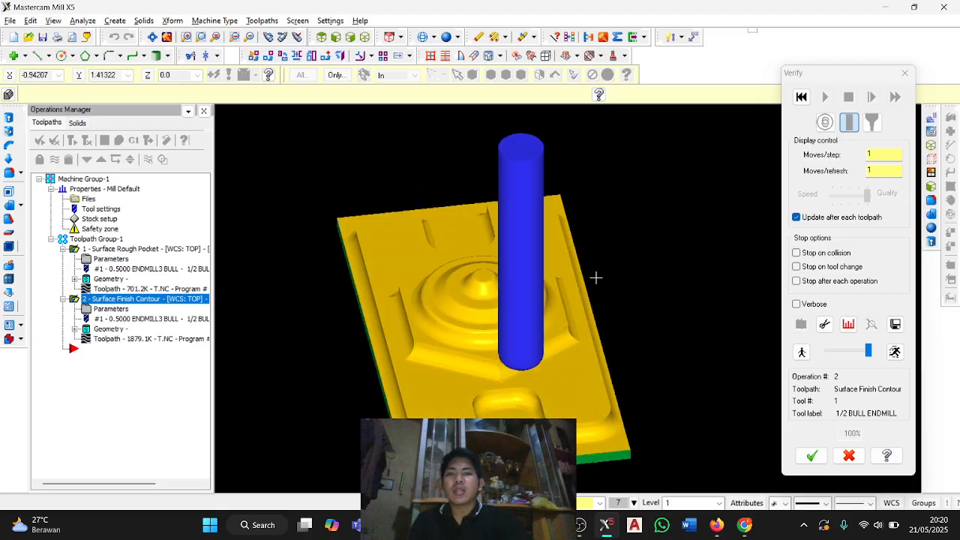